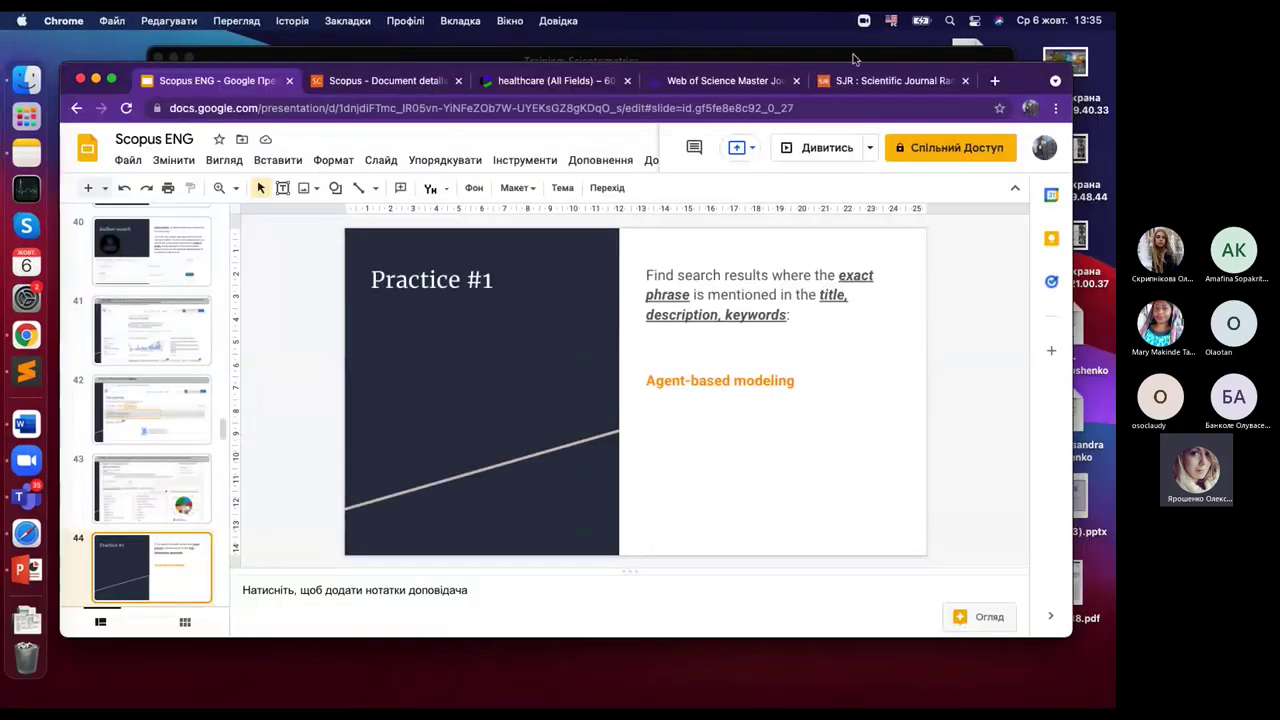
Switch to Scopus in a full-screen browser window and open the advanced document search.
{"action": "left_click", "coordinate": [380, 82]}
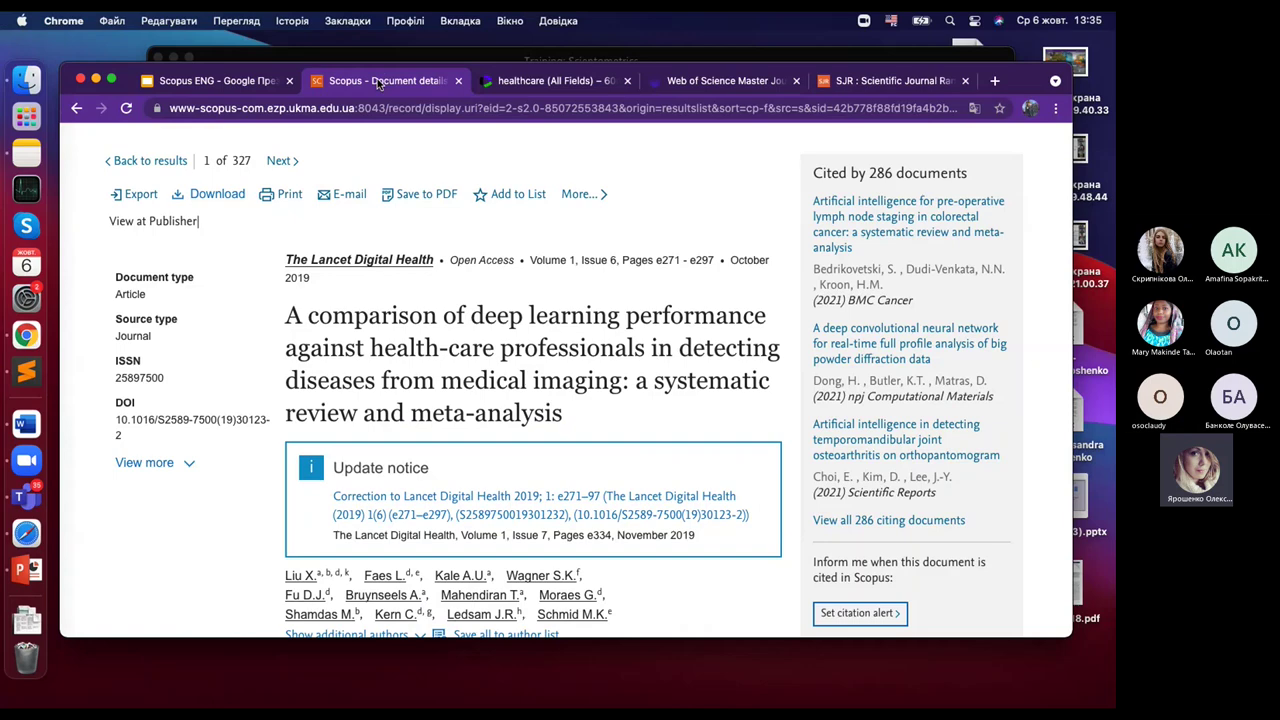
{"action": "scroll", "coordinate": [722, 320], "scroll_direction": "up", "scroll_amount": 3}
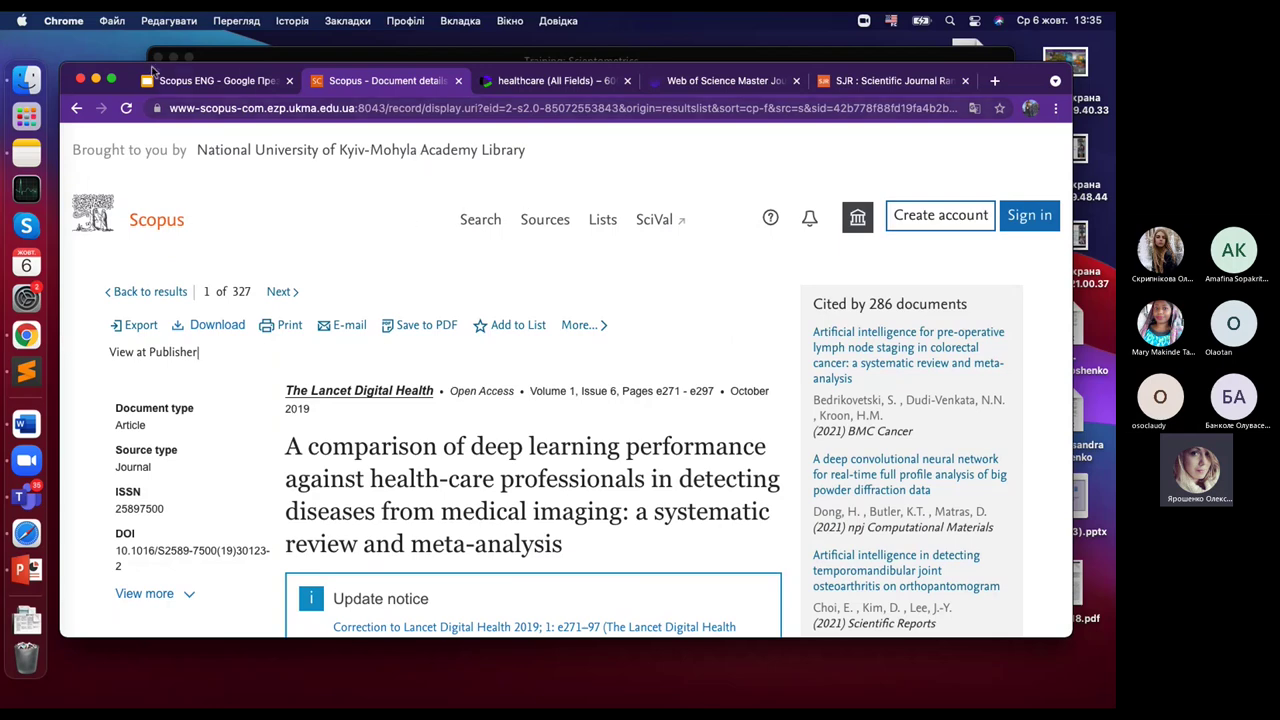
{"action": "left_click", "coordinate": [111, 80]}
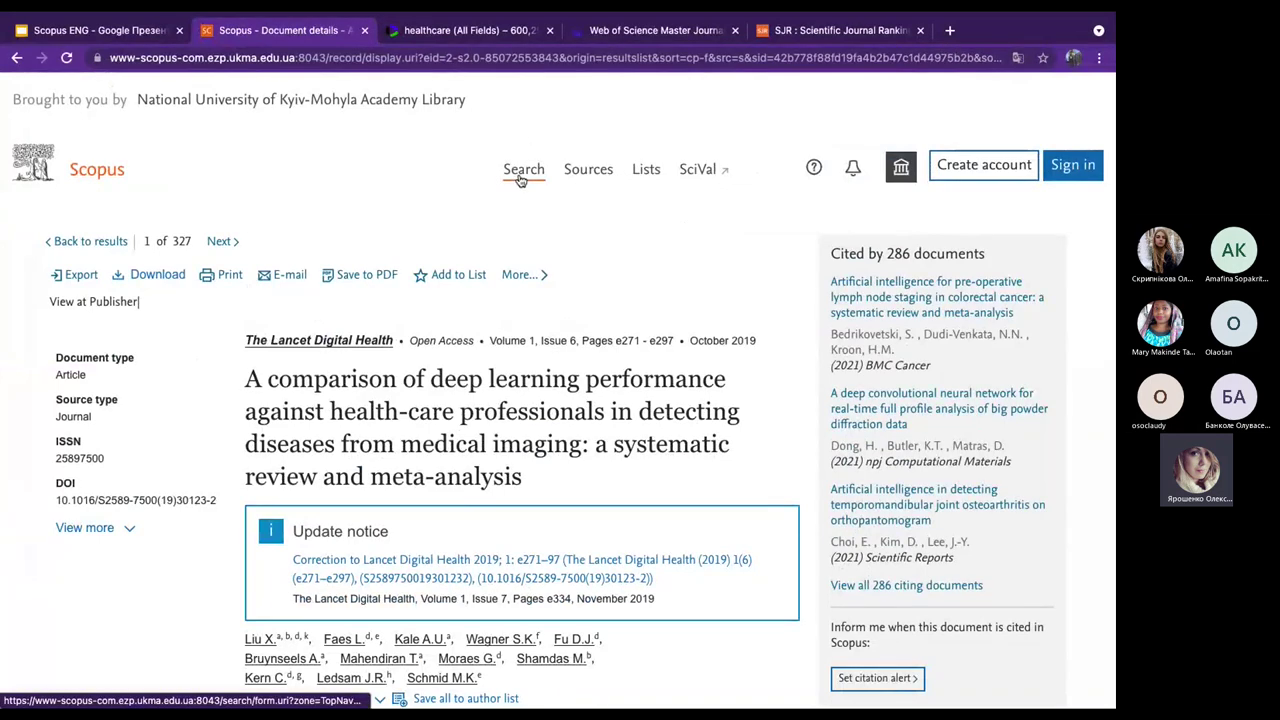
{"action": "left_click", "coordinate": [519, 178]}
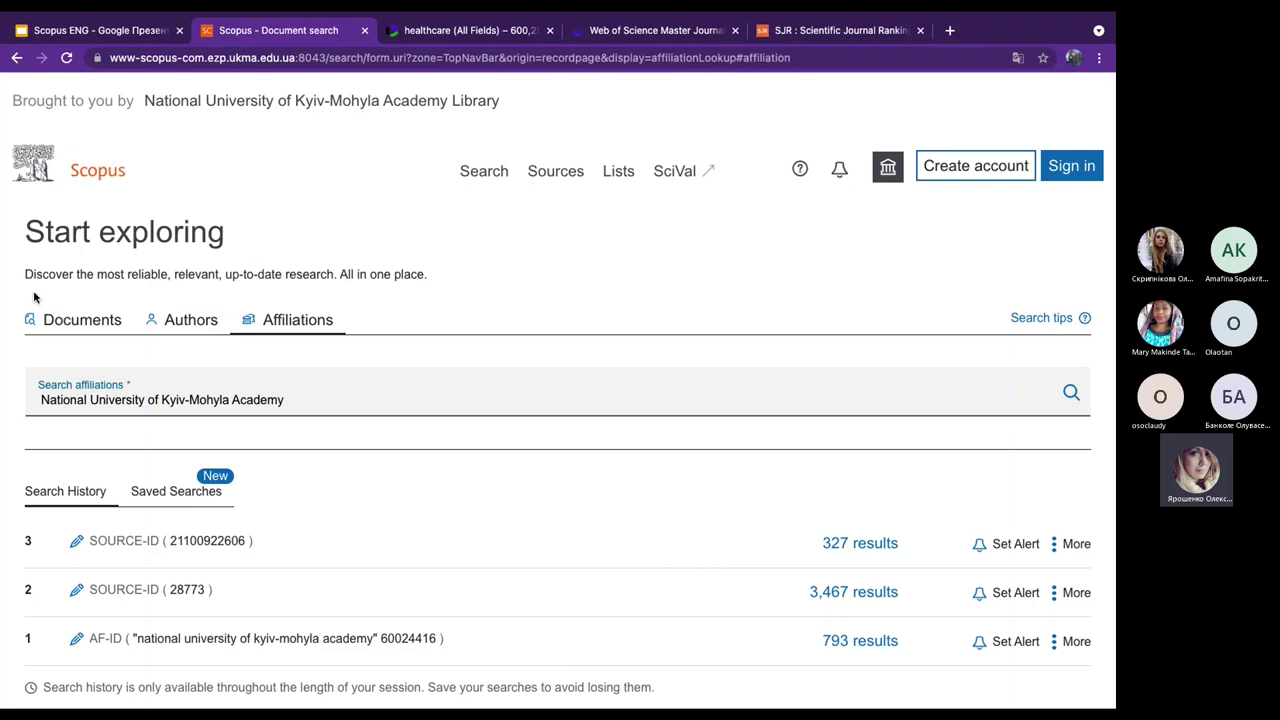
{"action": "left_click", "coordinate": [67, 326]}
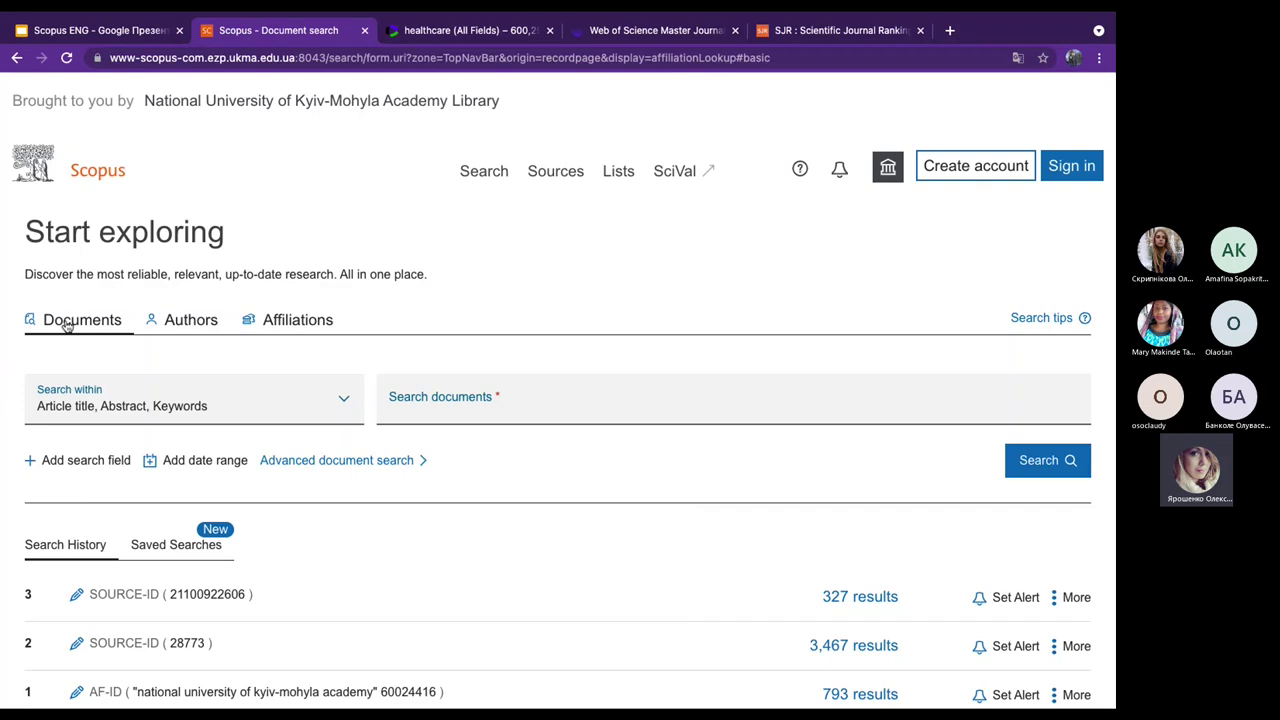
{"action": "left_click", "coordinate": [357, 463]}
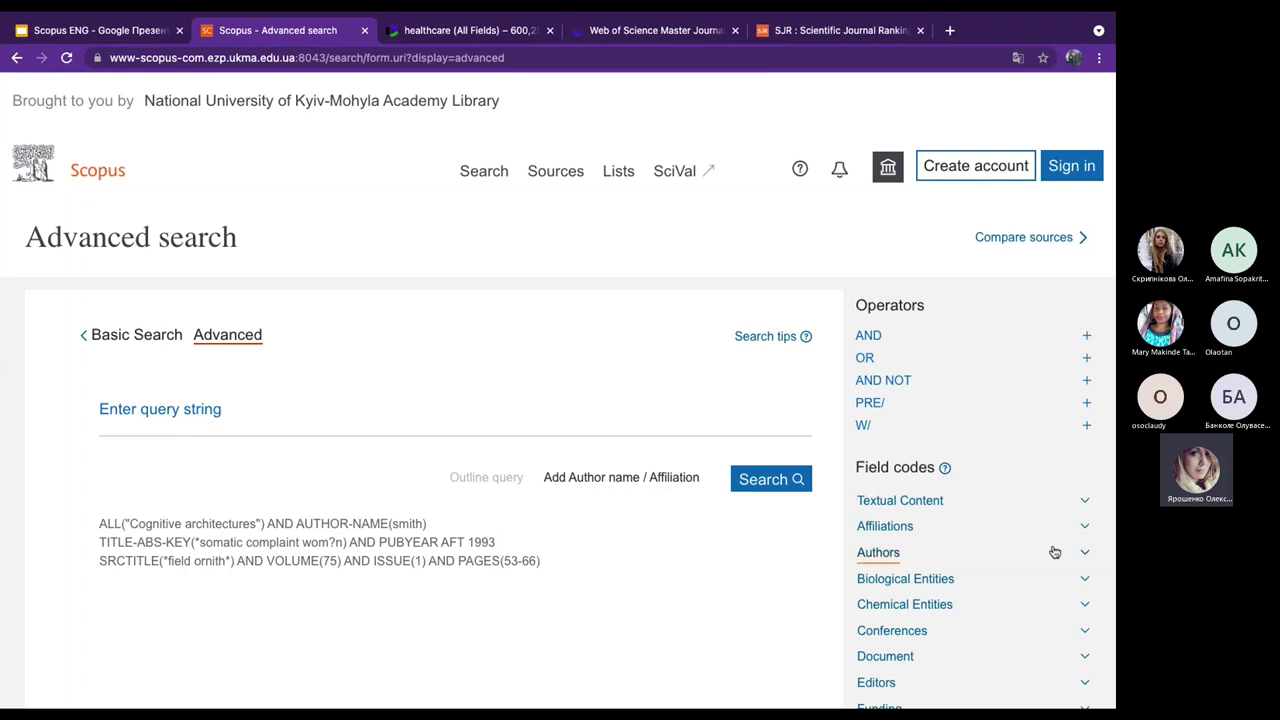
Add the Doc Title, Abstract, Keyword (TITLE-ABS-KEY) textual content field code to the query string.
{"action": "scroll", "coordinate": [1051, 551], "scroll_direction": "down", "scroll_amount": 3}
{"action": "scroll", "coordinate": [723, 403], "scroll_direction": "up", "scroll_amount": 1}
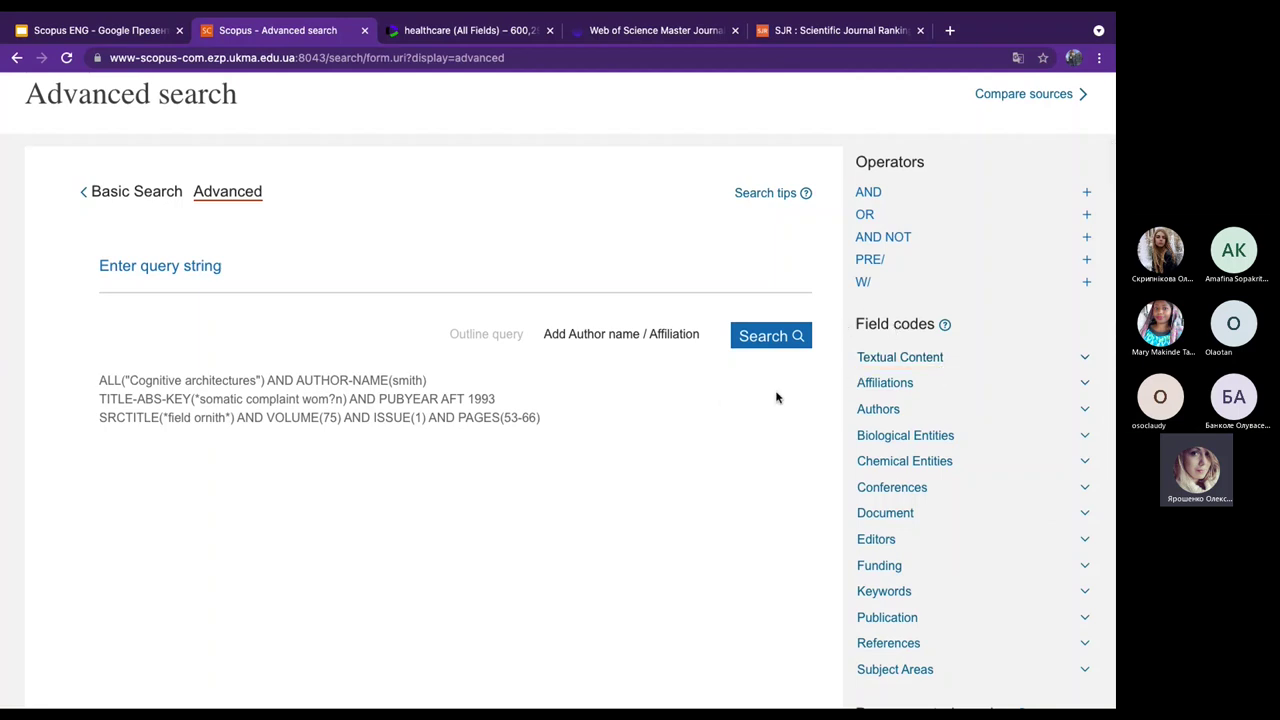
{"action": "scroll", "coordinate": [788, 514], "scroll_direction": "up", "scroll_amount": 2}
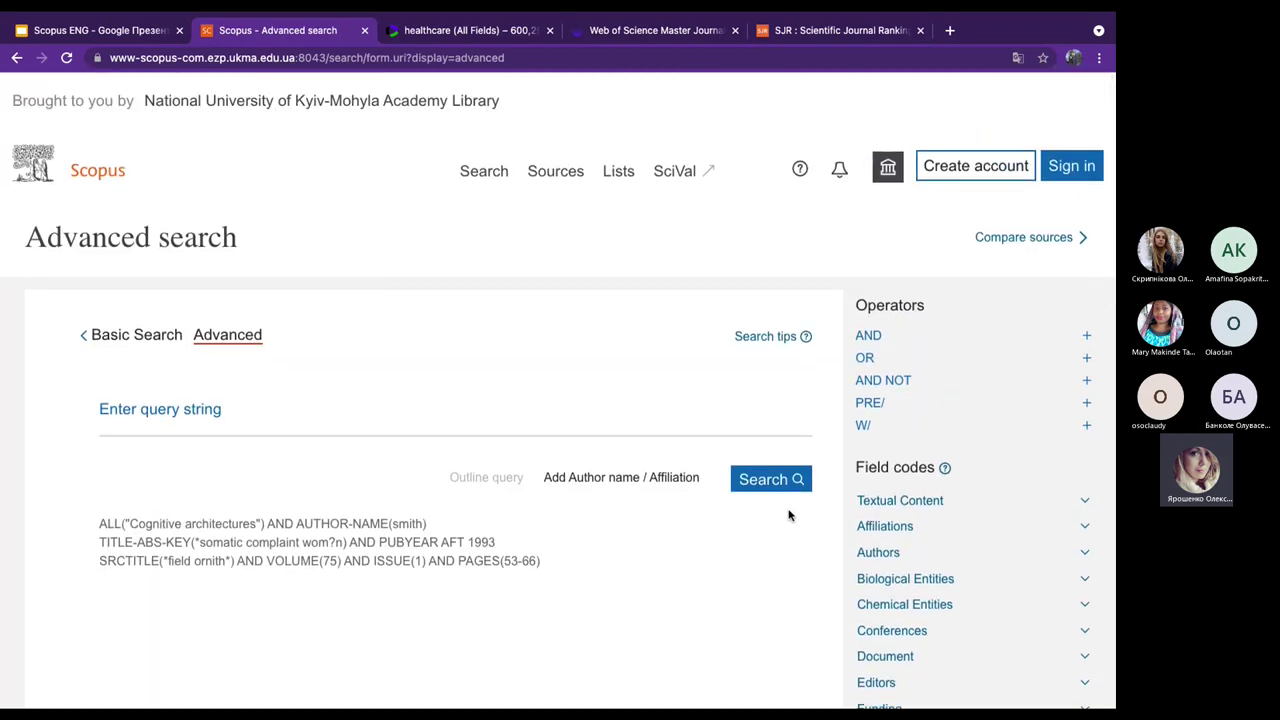
{"action": "key", "text": "ctrl+plus"}
{"action": "key", "text": "ctrl+plus"}
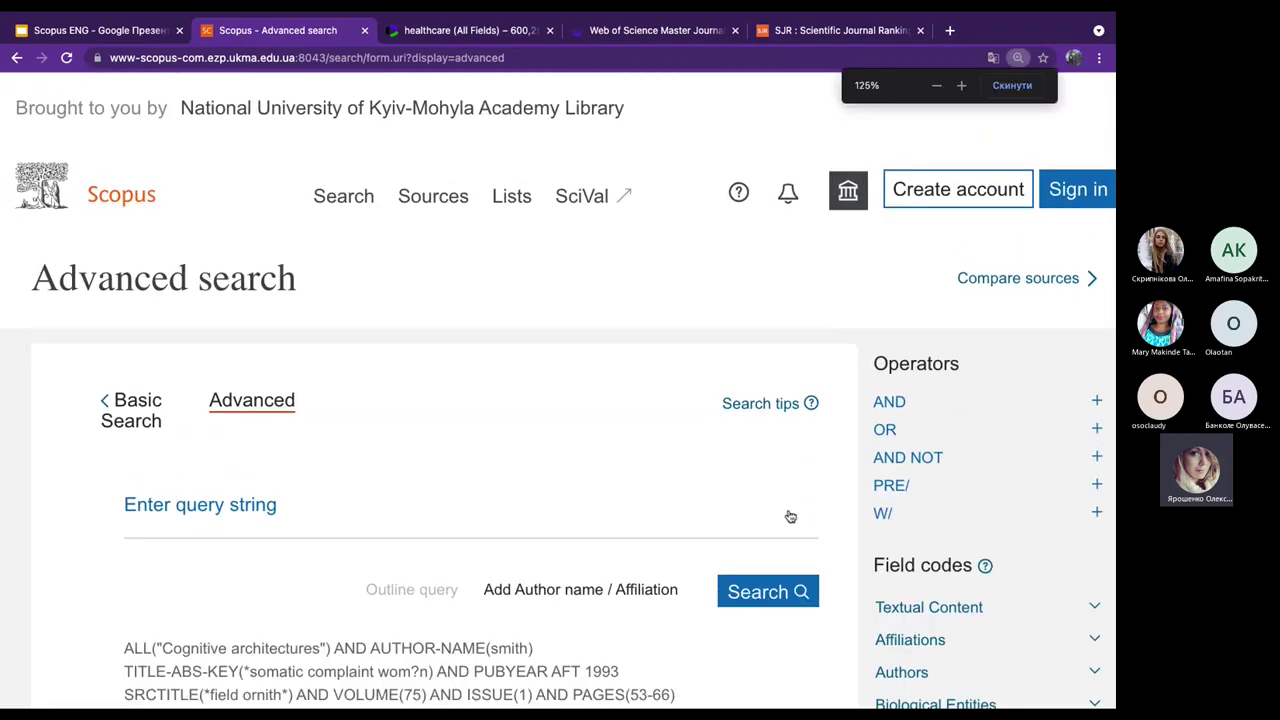
{"action": "scroll", "coordinate": [843, 528], "scroll_direction": "down", "scroll_amount": 2}
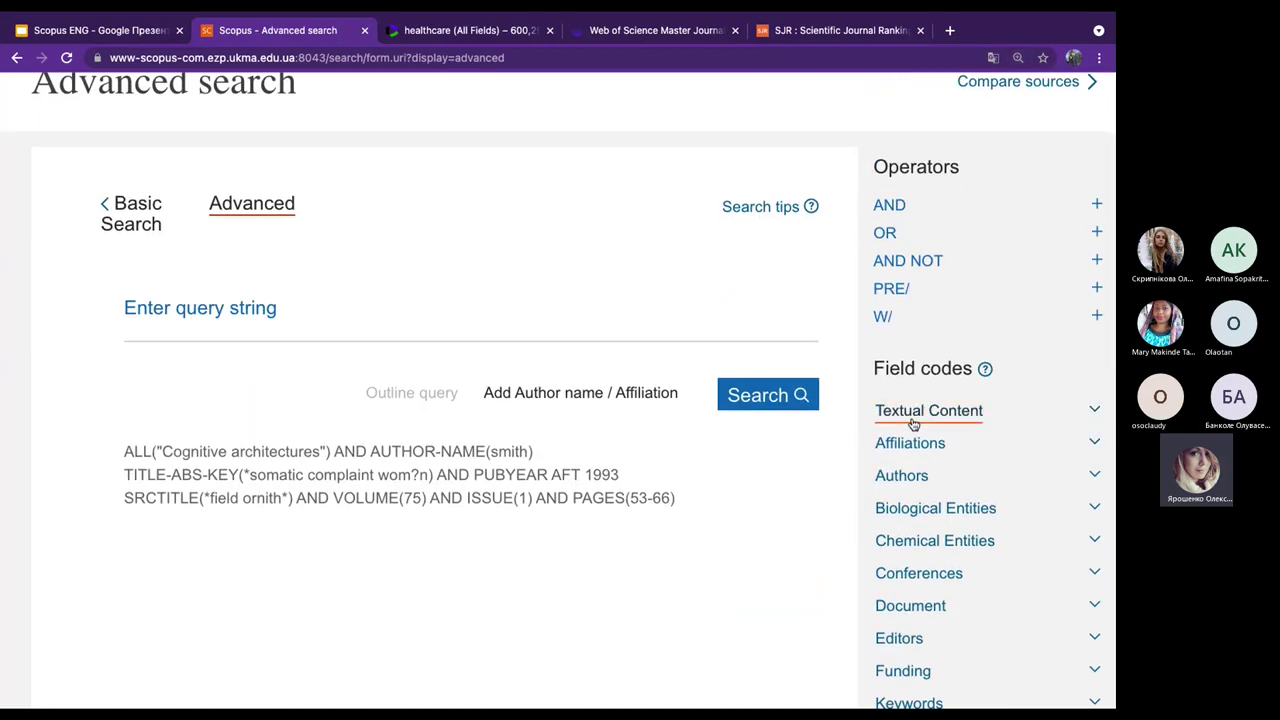
{"action": "left_click", "coordinate": [1094, 411]}
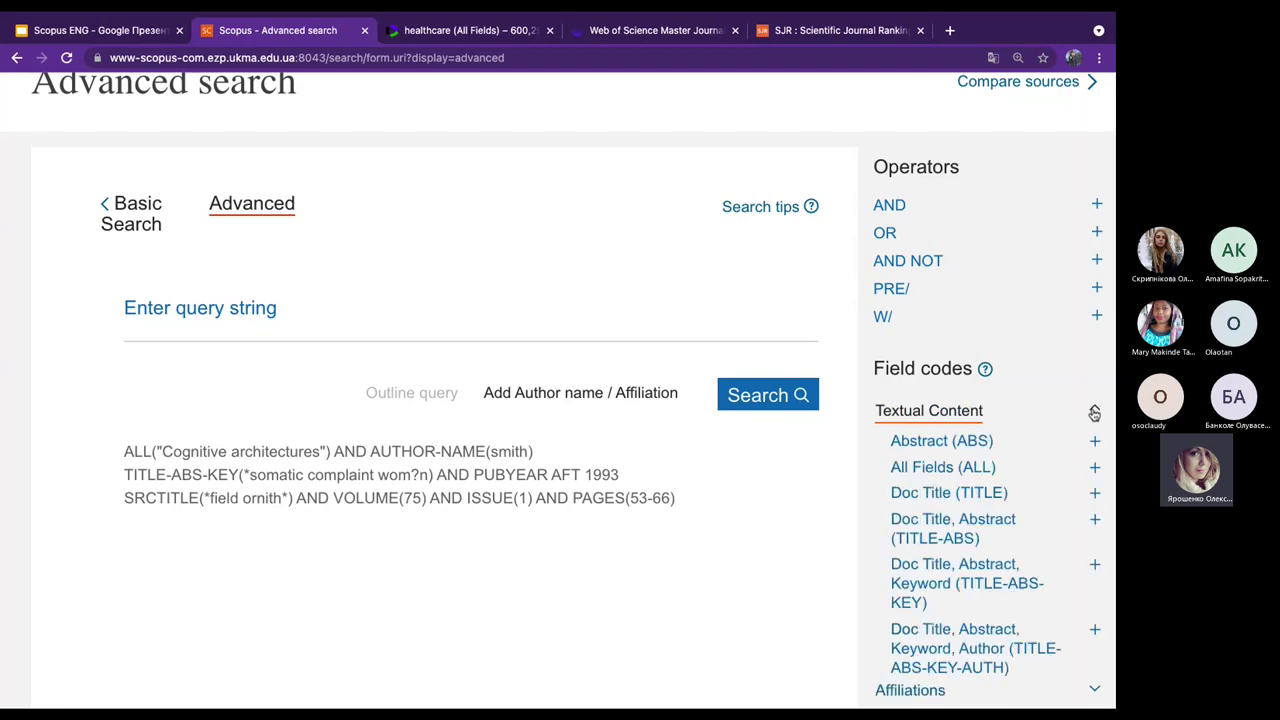
{"action": "scroll", "coordinate": [831, 509], "scroll_direction": "down", "scroll_amount": 1}
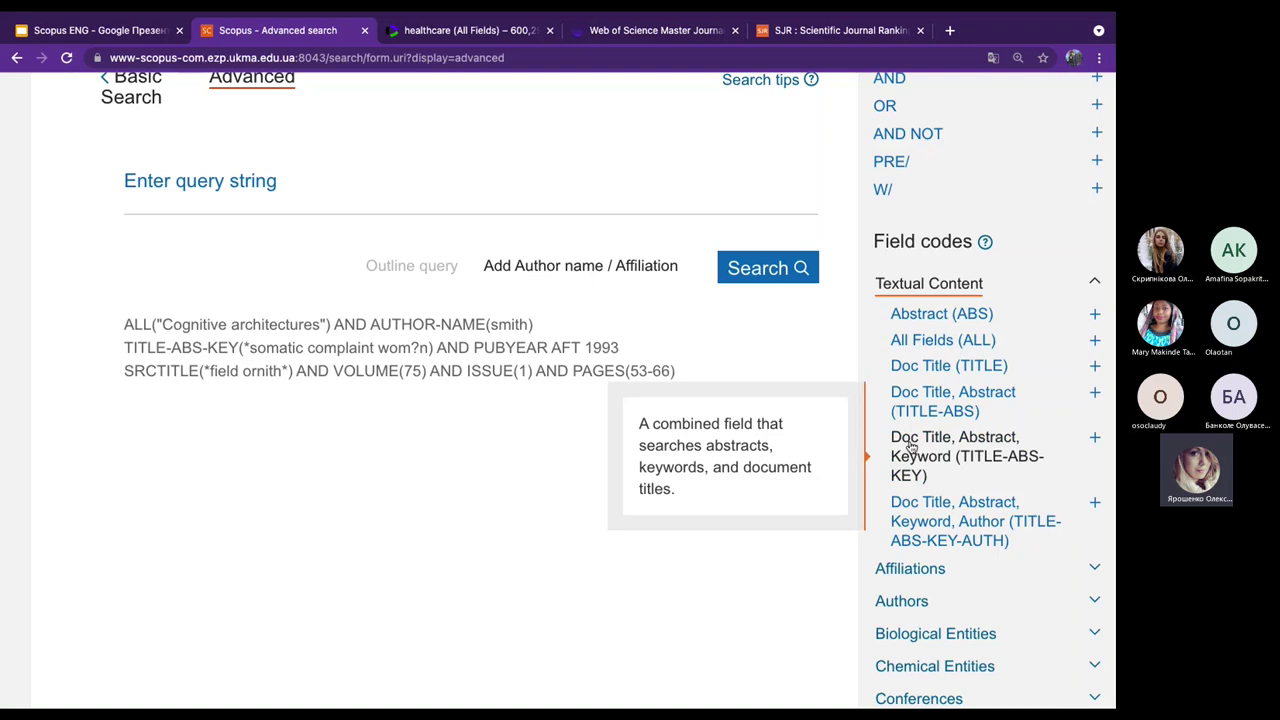
{"action": "left_click", "coordinate": [1097, 440]}
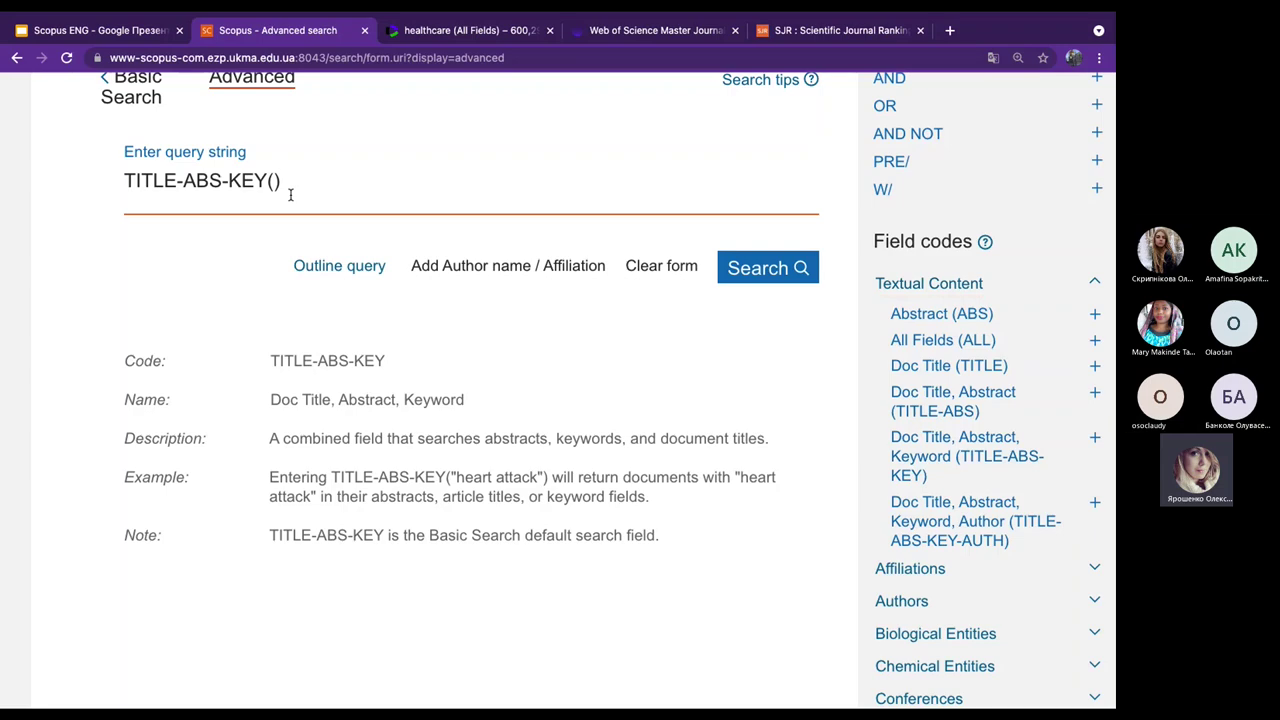
{"action": "scroll", "coordinate": [290, 200], "scroll_direction": "up", "scroll_amount": 2}
{"action": "left_click_drag", "start_coordinate": [300, 312], "coordinate": [96, 314]}
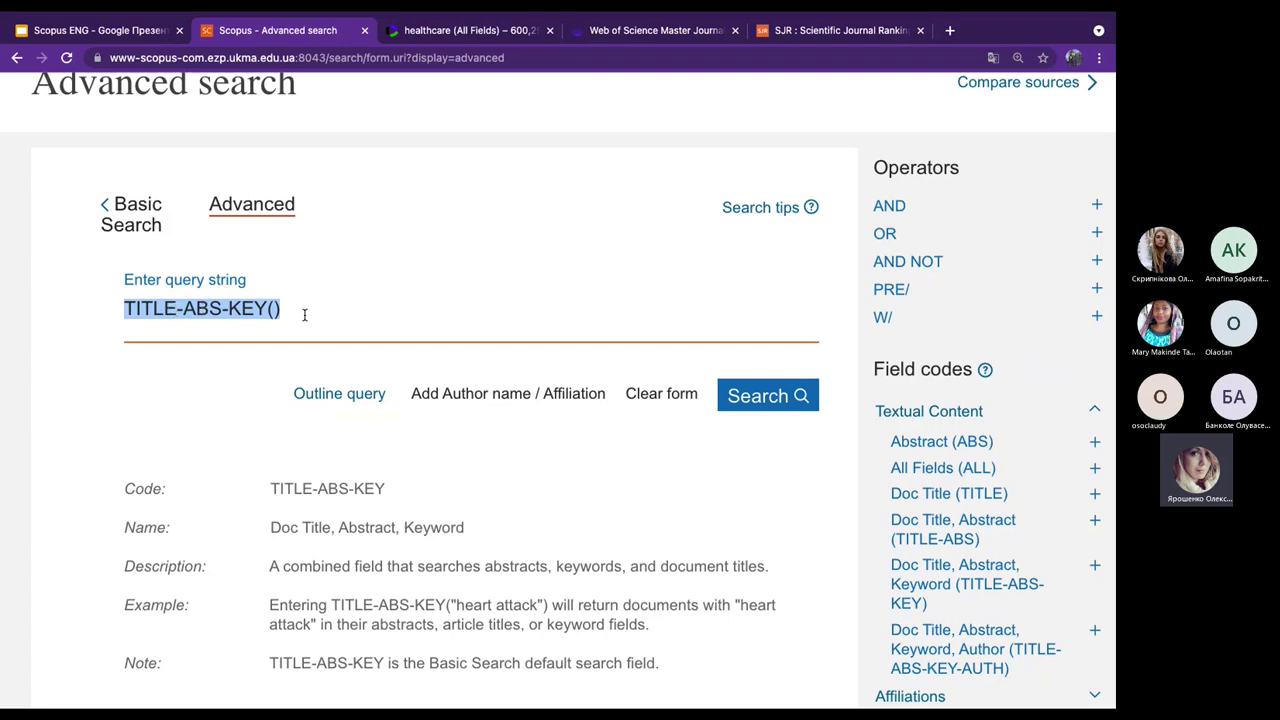
Copy the phrase "Agent-based modeling" from the Practice #1 slide into curly braces inside the TITLE-ABS-KEY parentheses of the Scopus query.
{"action": "left_click", "coordinate": [80, 29]}
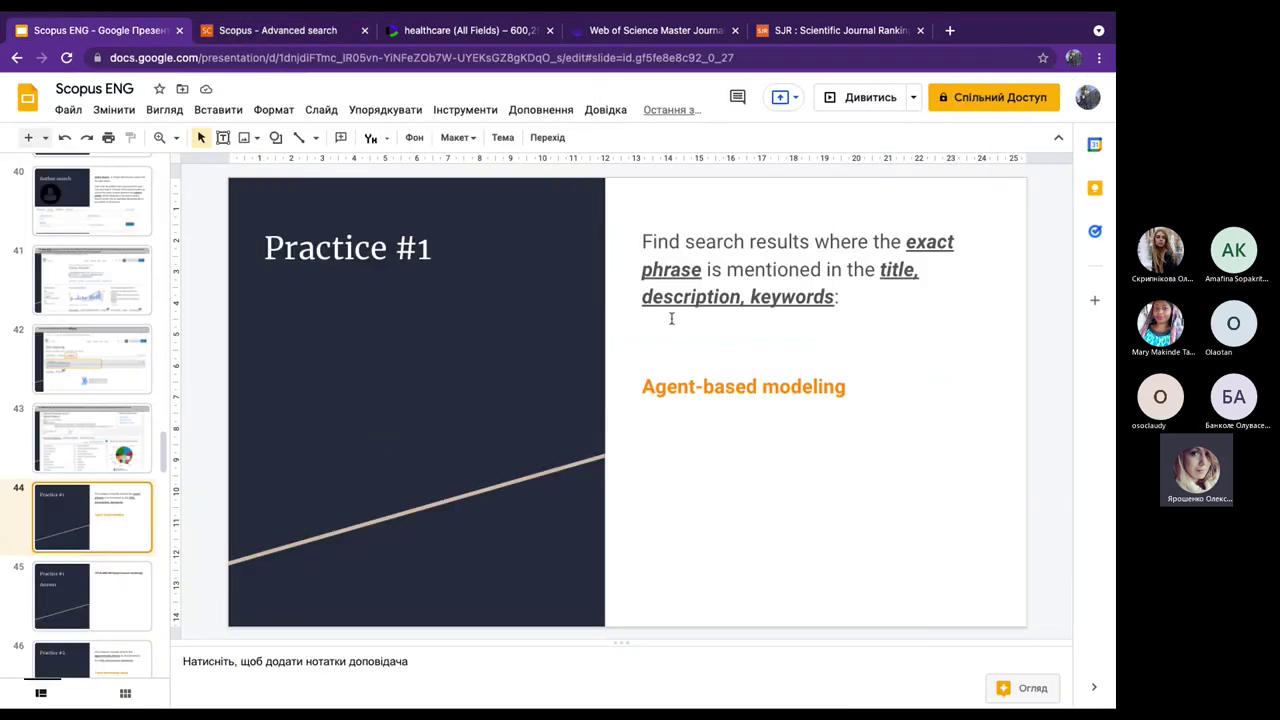
{"action": "left_click_drag", "start_coordinate": [849, 389], "coordinate": [645, 388]}
{"action": "key", "text": "ctrl+c"}
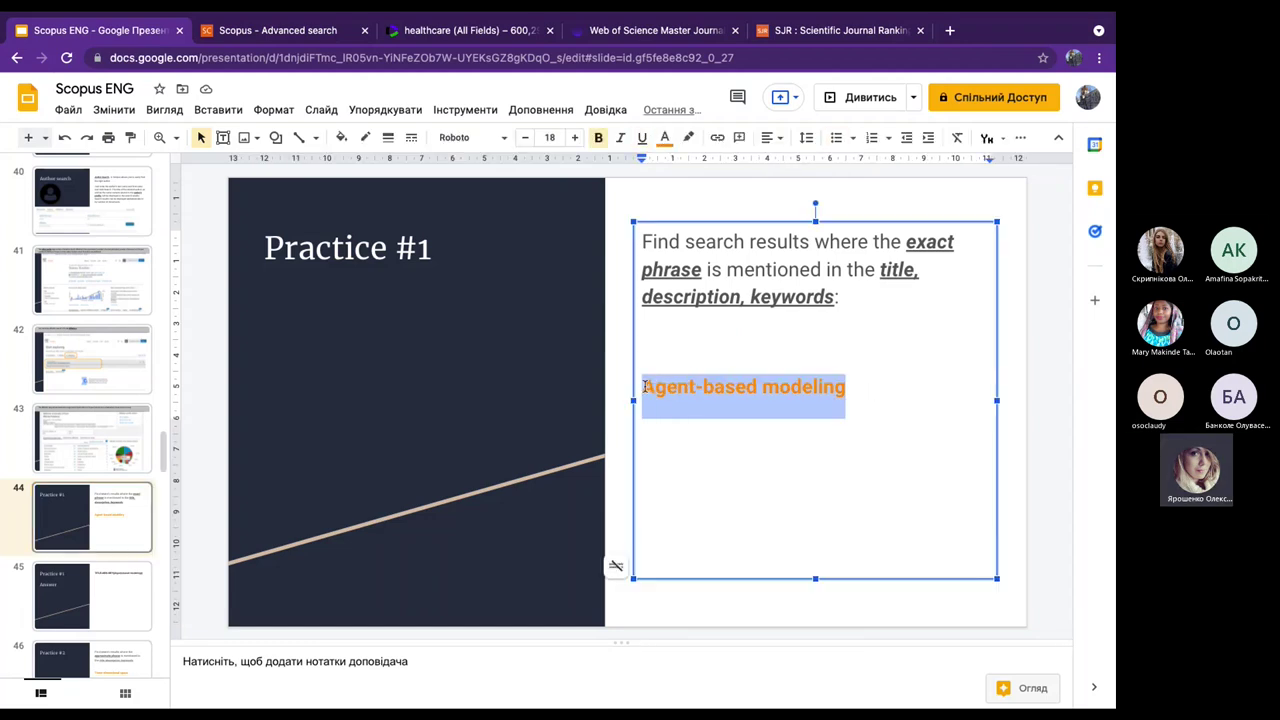
{"action": "left_click", "coordinate": [297, 32]}
{"action": "left_click", "coordinate": [273, 309]}
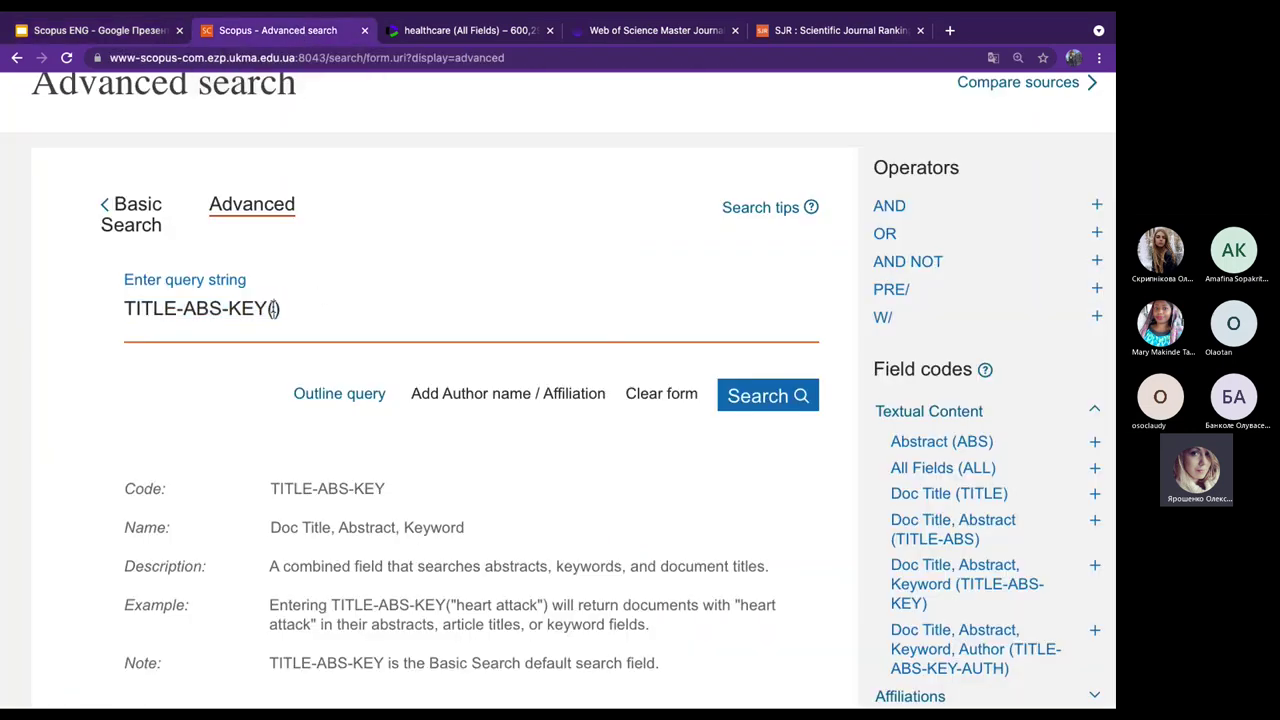
{"action": "type", "text": "{}"}
{"action": "key", "text": "Left"}
{"action": "key", "text": "ctrl+v"}
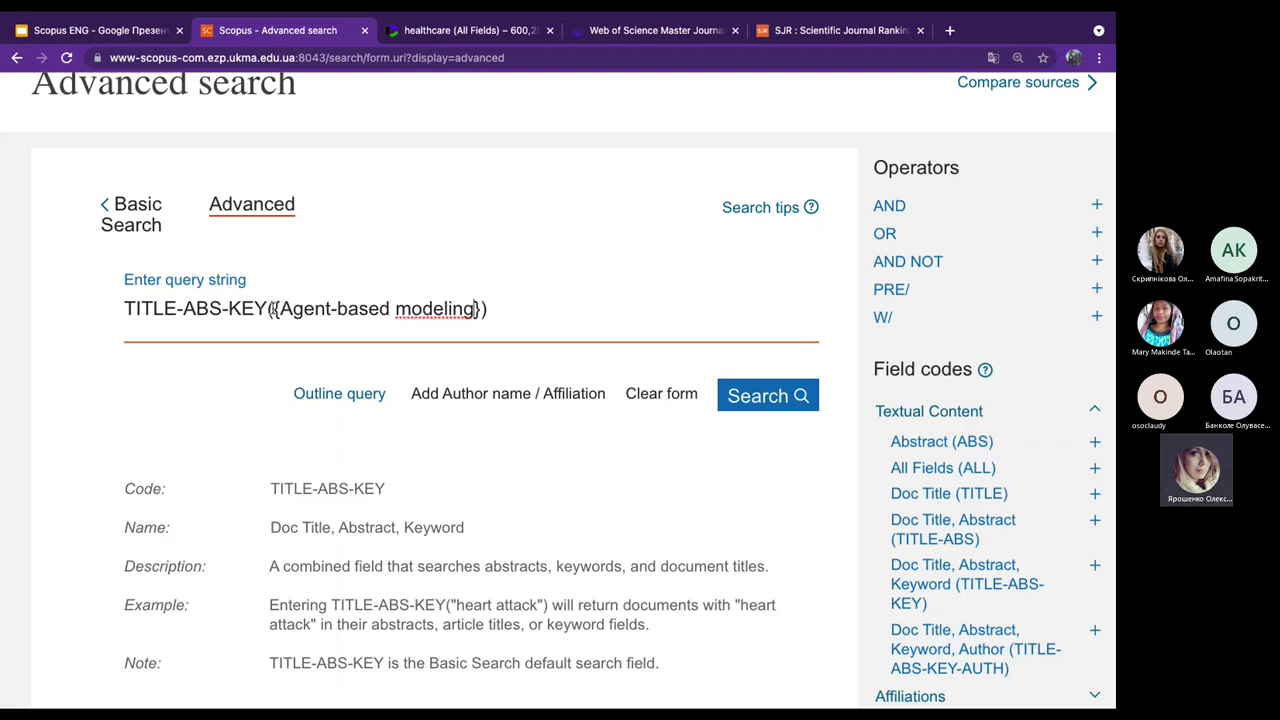
Change the first letter of the search phrase to lowercase, making it {agent-based modeling}.
{"action": "double_click", "coordinate": [271, 310]}
{"action": "left_click", "coordinate": [503, 304]}
{"action": "left_click", "coordinate": [481, 308]}
{"action": "left_click", "coordinate": [290, 309]}
{"action": "key", "text": "BackSpace"}
{"action": "type", "text": "a"}
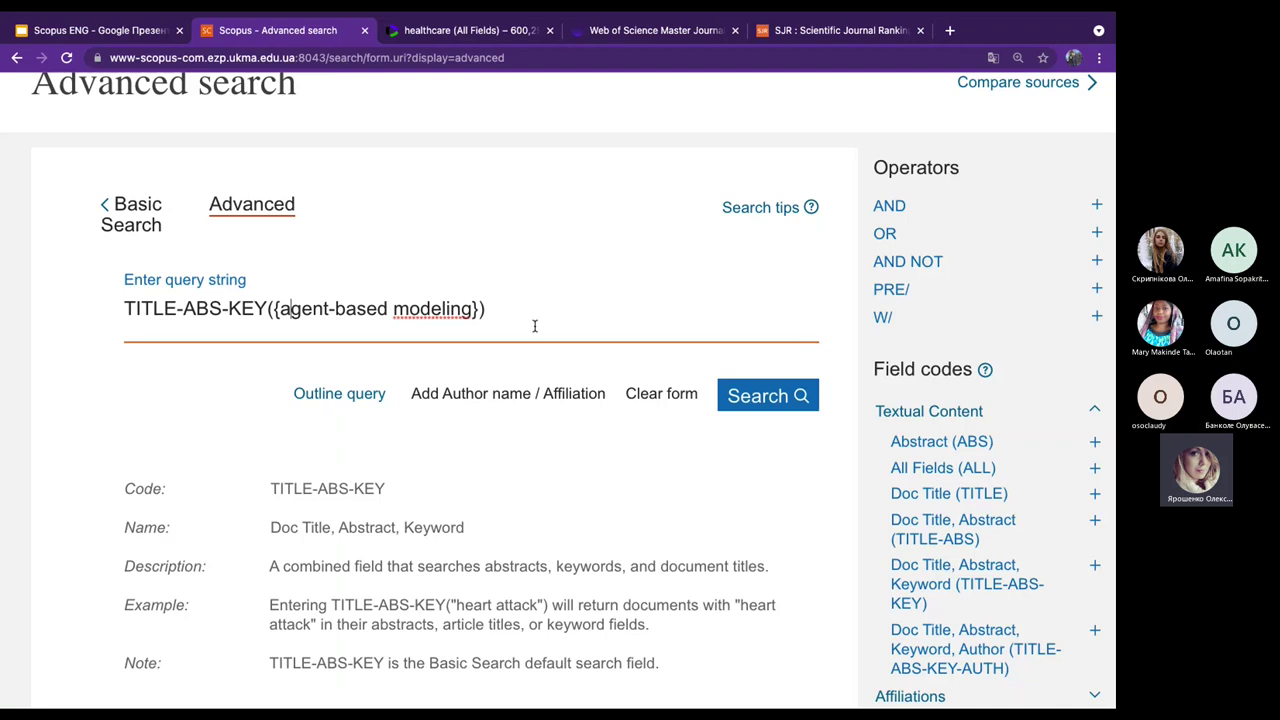
Run the TITLE-ABS-KEY({agent-based modeling}) search and look over the number of results and the first documents listed.
{"action": "left_click_drag", "start_coordinate": [480, 309], "coordinate": [272, 311]}
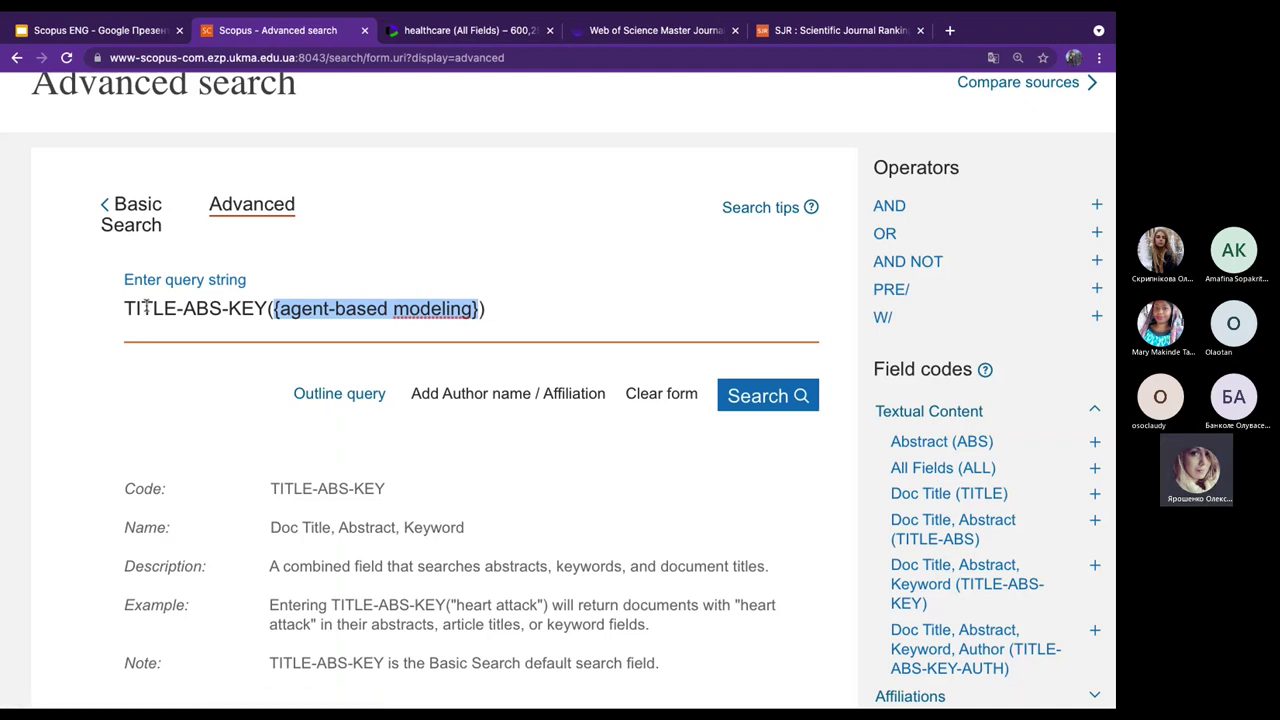
{"action": "left_click", "coordinate": [760, 398]}
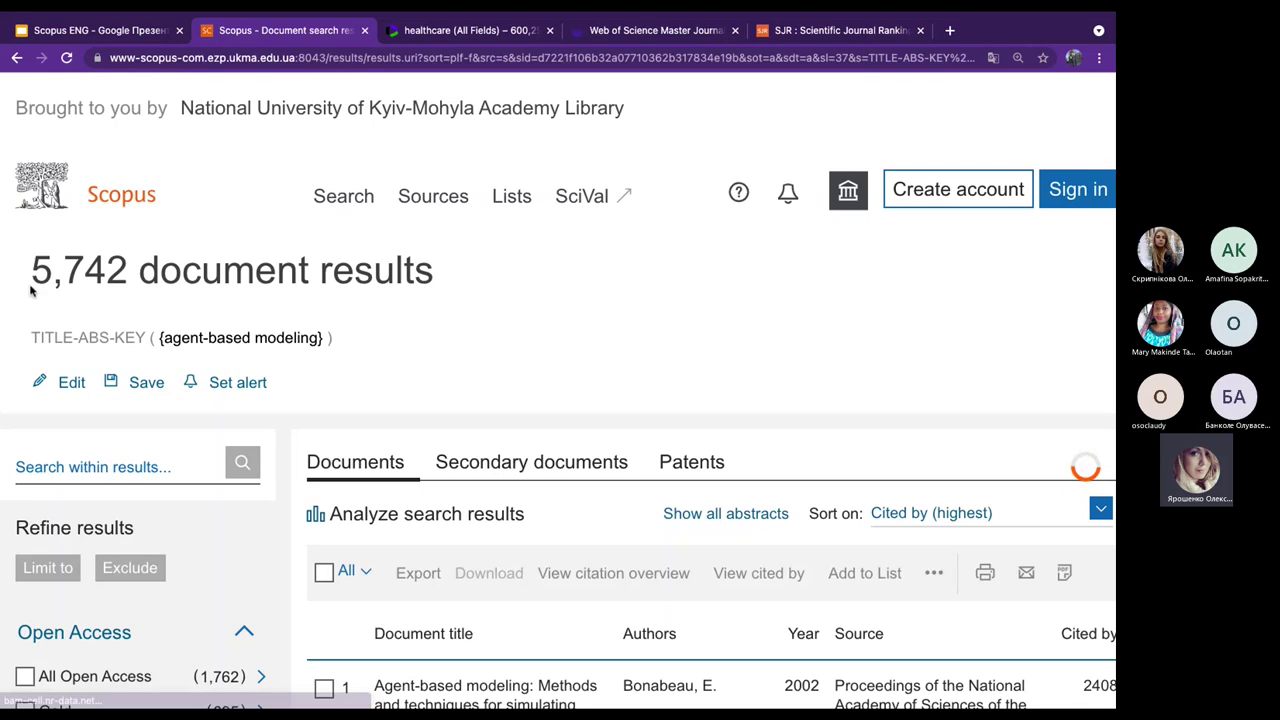
{"action": "left_click_drag", "start_coordinate": [33, 270], "coordinate": [128, 270]}
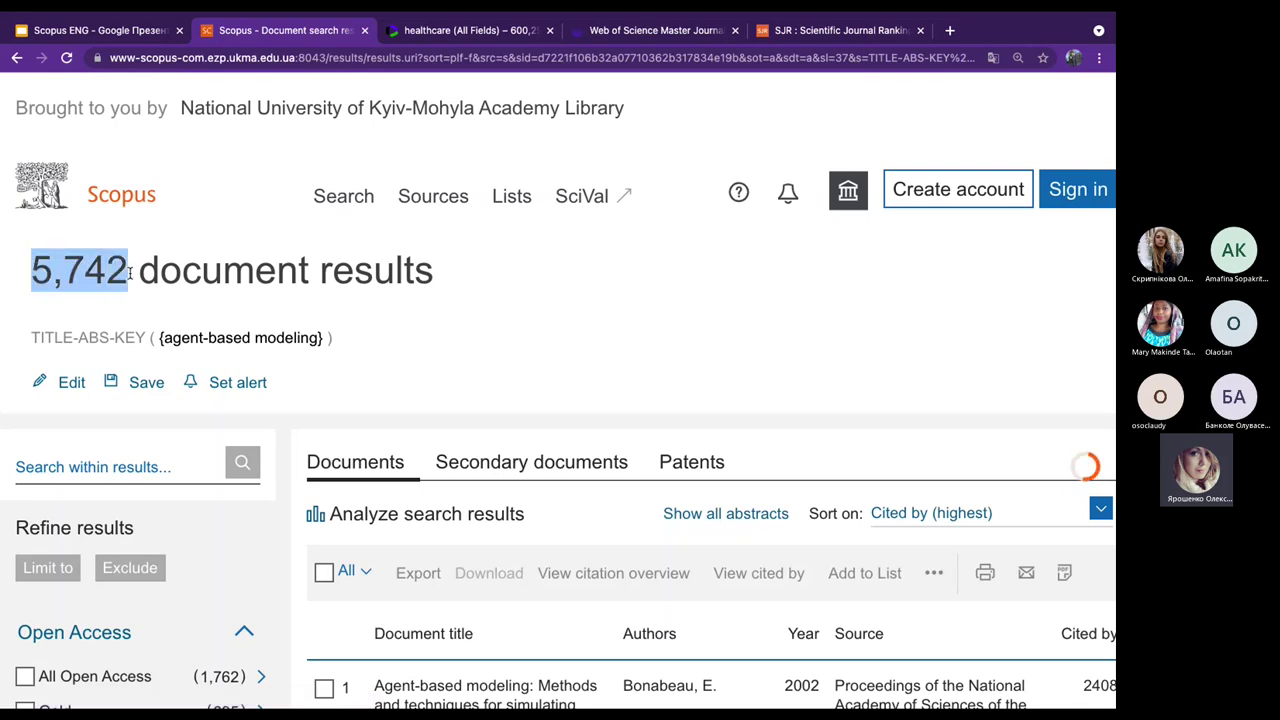
{"action": "scroll", "coordinate": [592, 346], "scroll_direction": "down", "scroll_amount": 2}
{"action": "scroll", "coordinate": [593, 346], "scroll_direction": "down", "scroll_amount": 2}
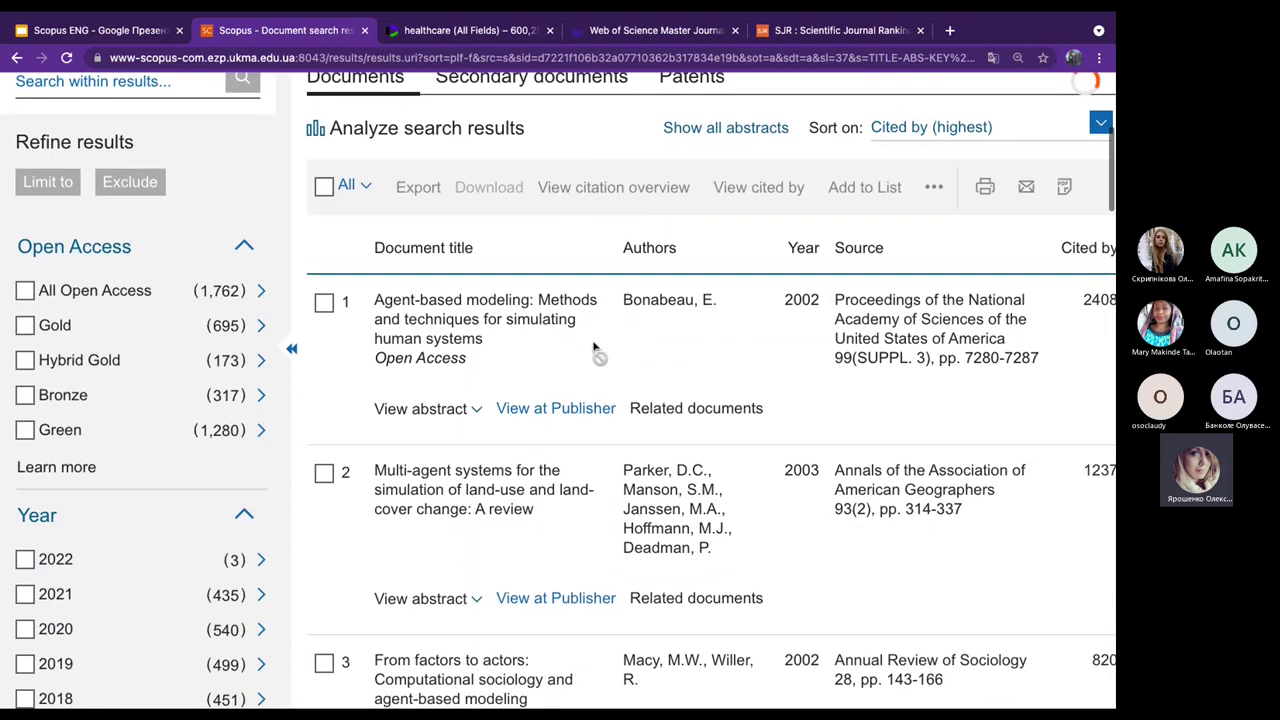
{"action": "scroll", "coordinate": [593, 346], "scroll_direction": "down", "scroll_amount": 1}
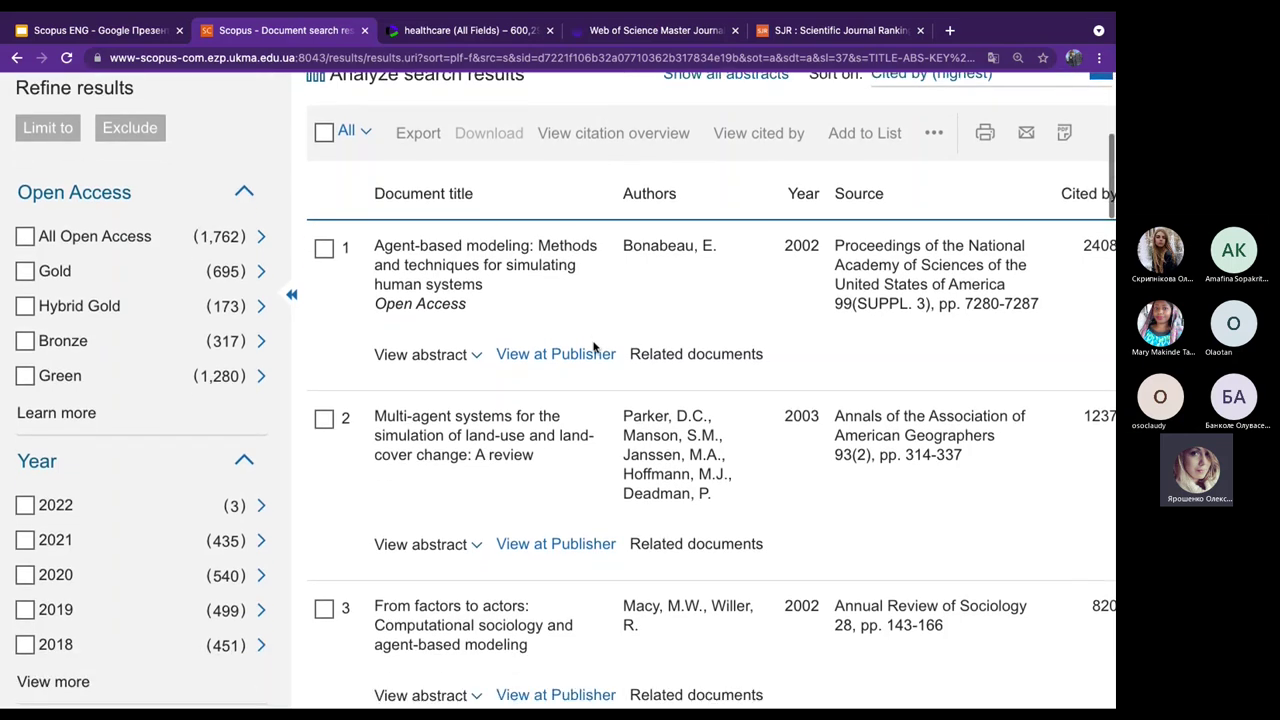
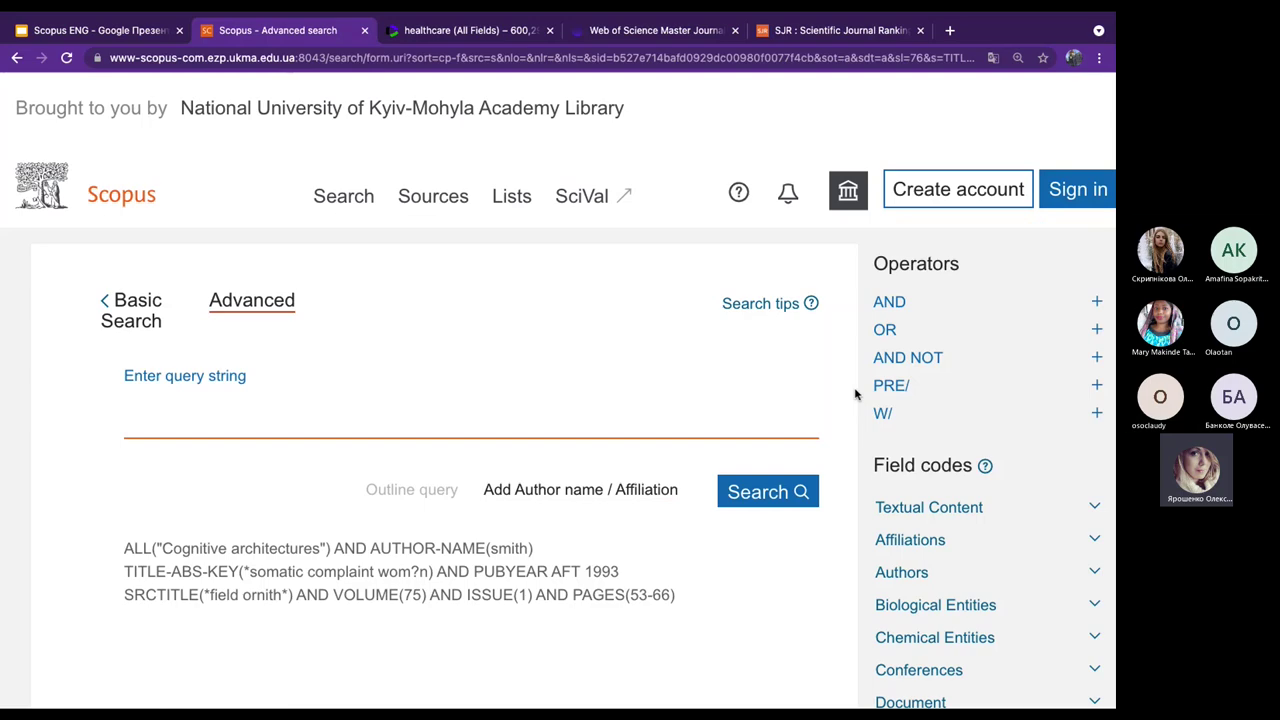
Reread the Practice #5 task on the slide and return to the Scopus advanced search form.
{"action": "left_click", "coordinate": [110, 32]}
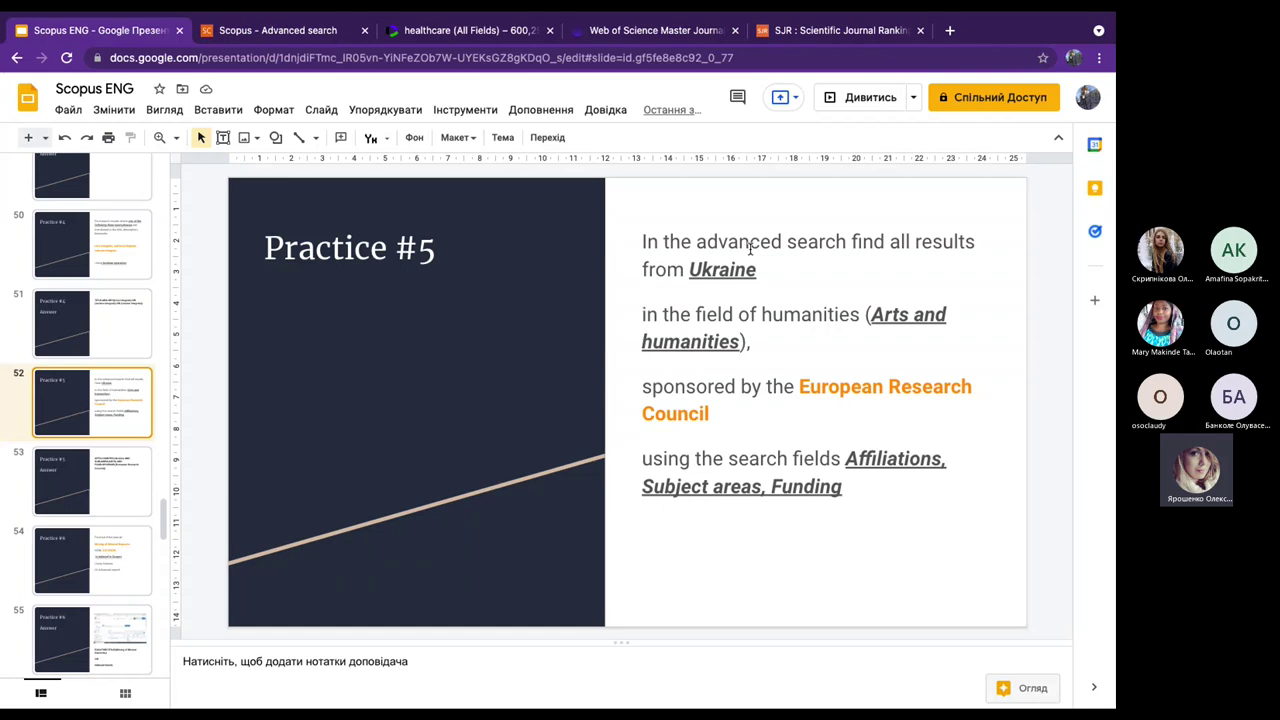
{"action": "left_click", "coordinate": [345, 31]}
{"action": "scroll", "coordinate": [838, 560], "scroll_direction": "down", "scroll_amount": 3}
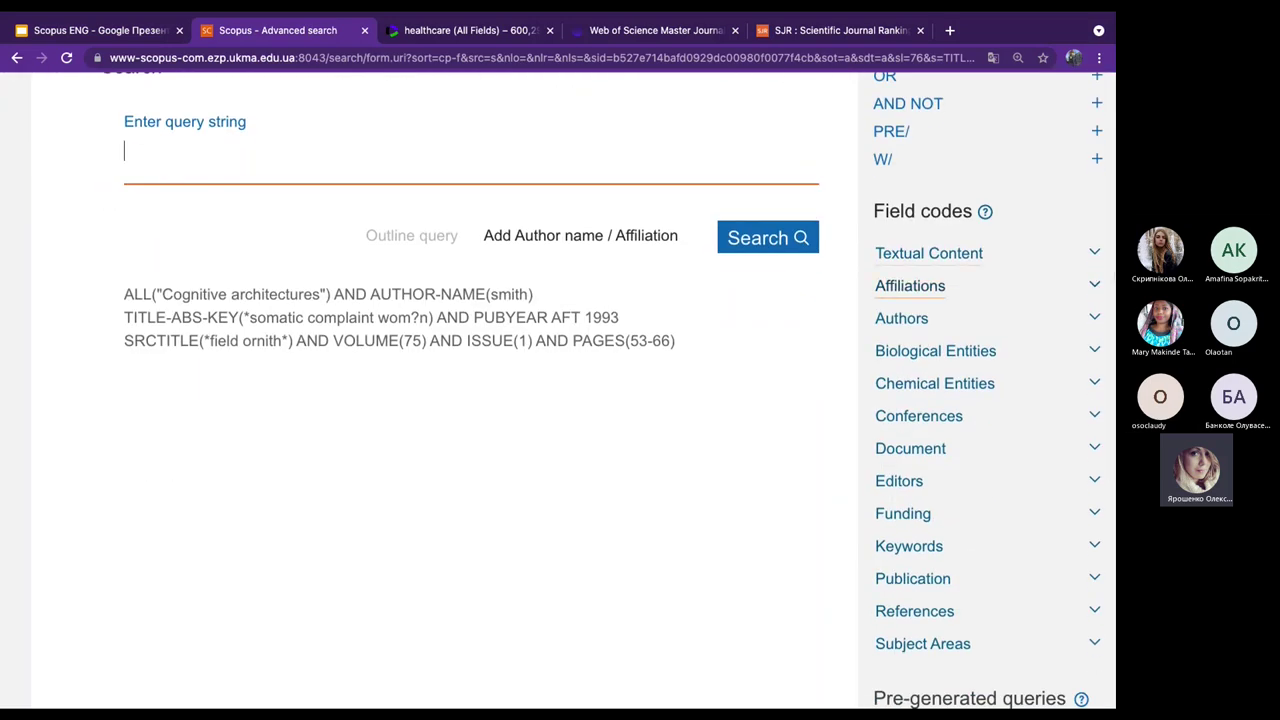
Add the Affiliation Country (AFFILCOUNTRY) field code to the query string and enter Ukraine inside its parentheses.
{"action": "left_click", "coordinate": [1097, 286]}
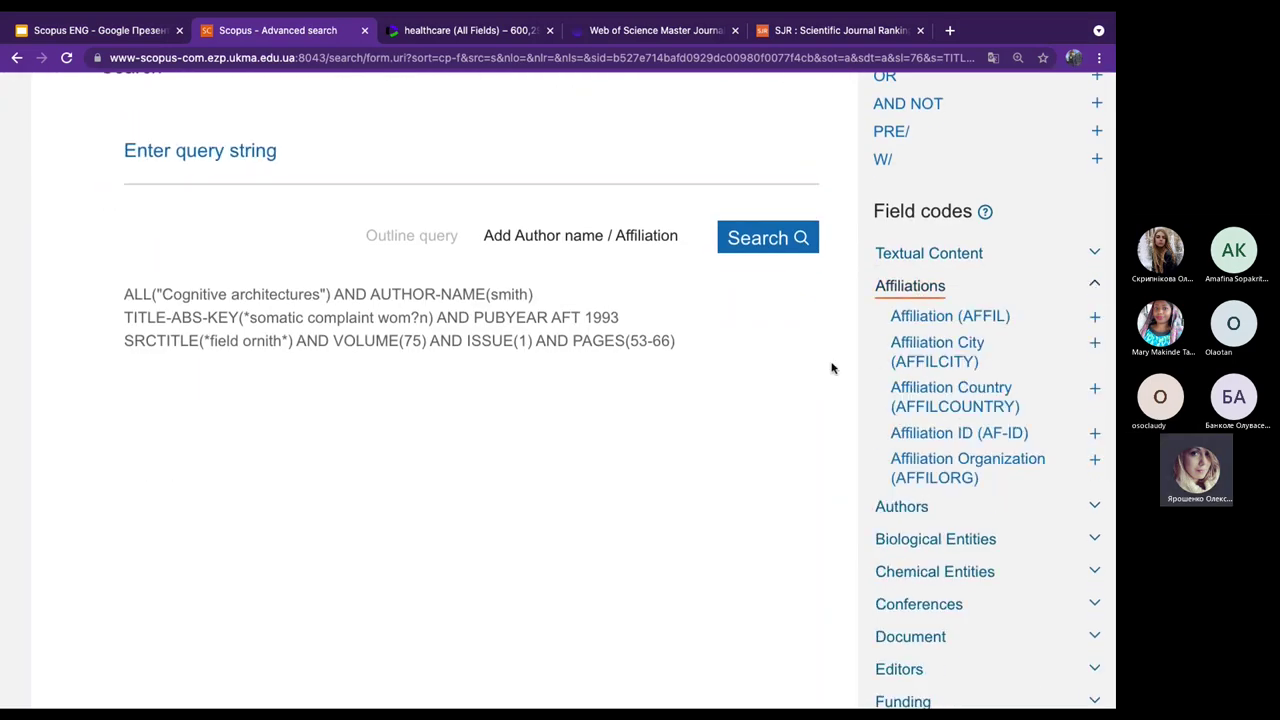
{"action": "mouse_move", "coordinate": [952, 320]}
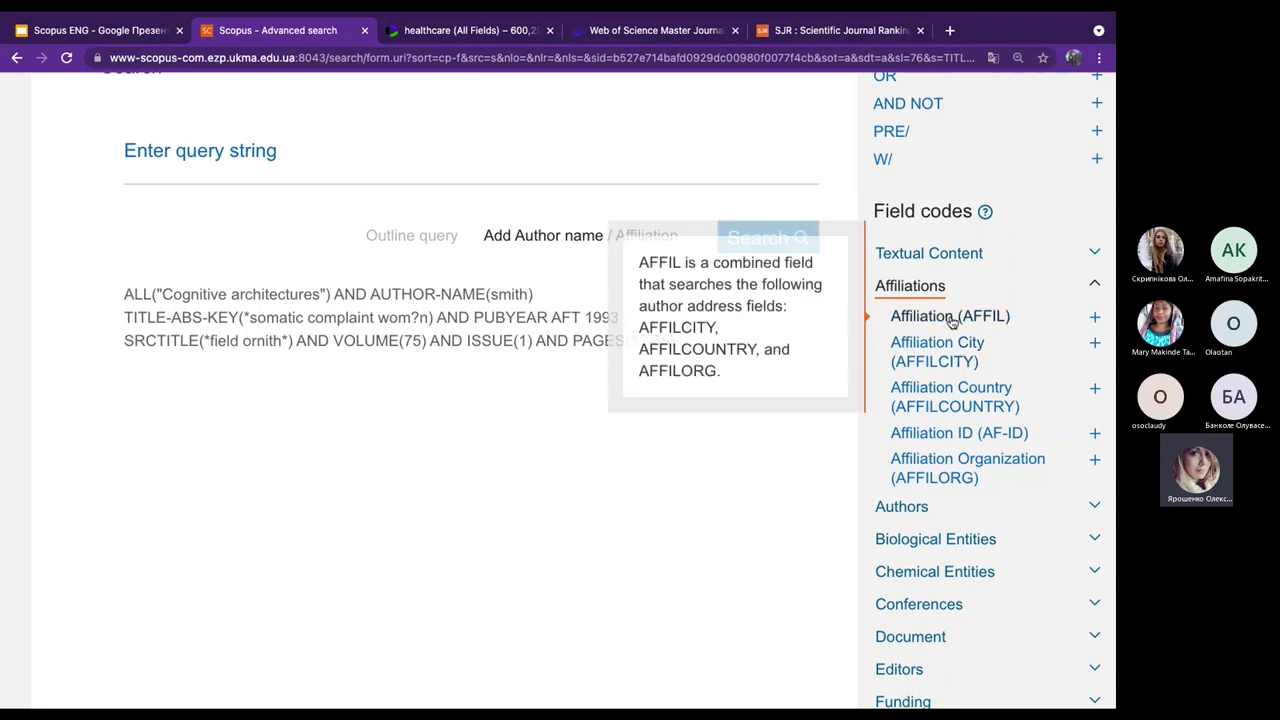
{"action": "mouse_move", "coordinate": [940, 350]}
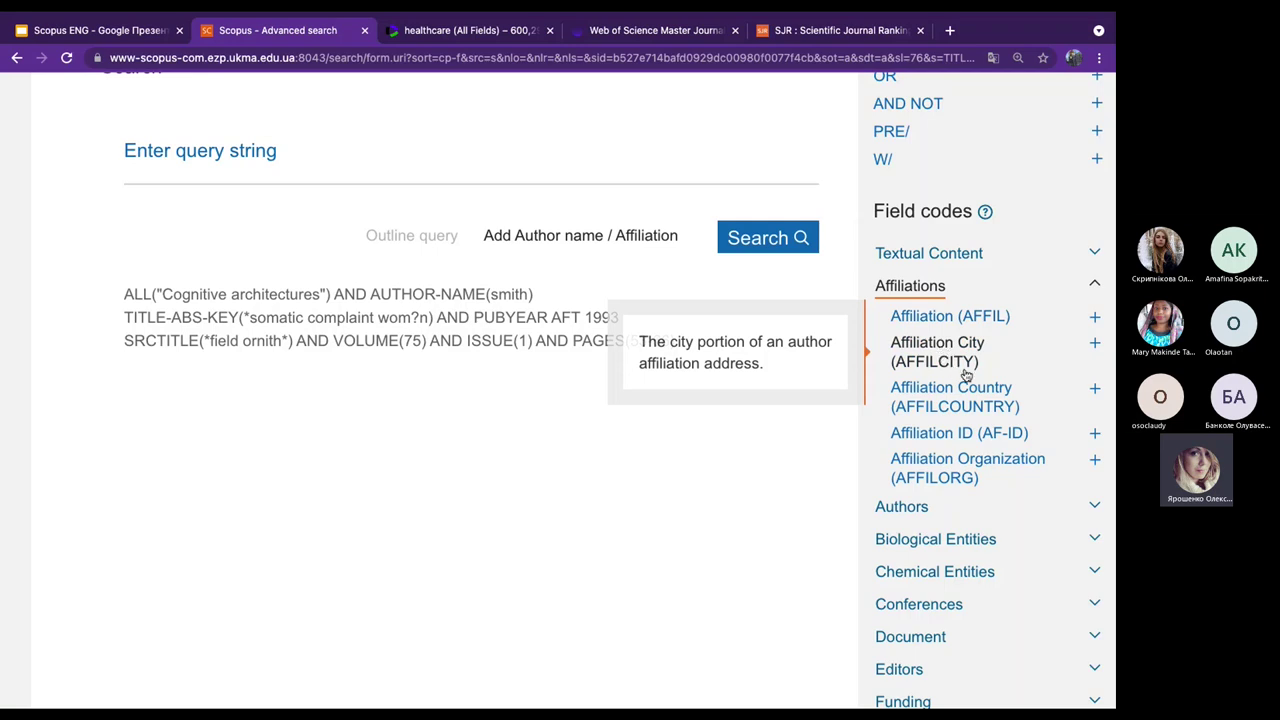
{"action": "mouse_move", "coordinate": [980, 392]}
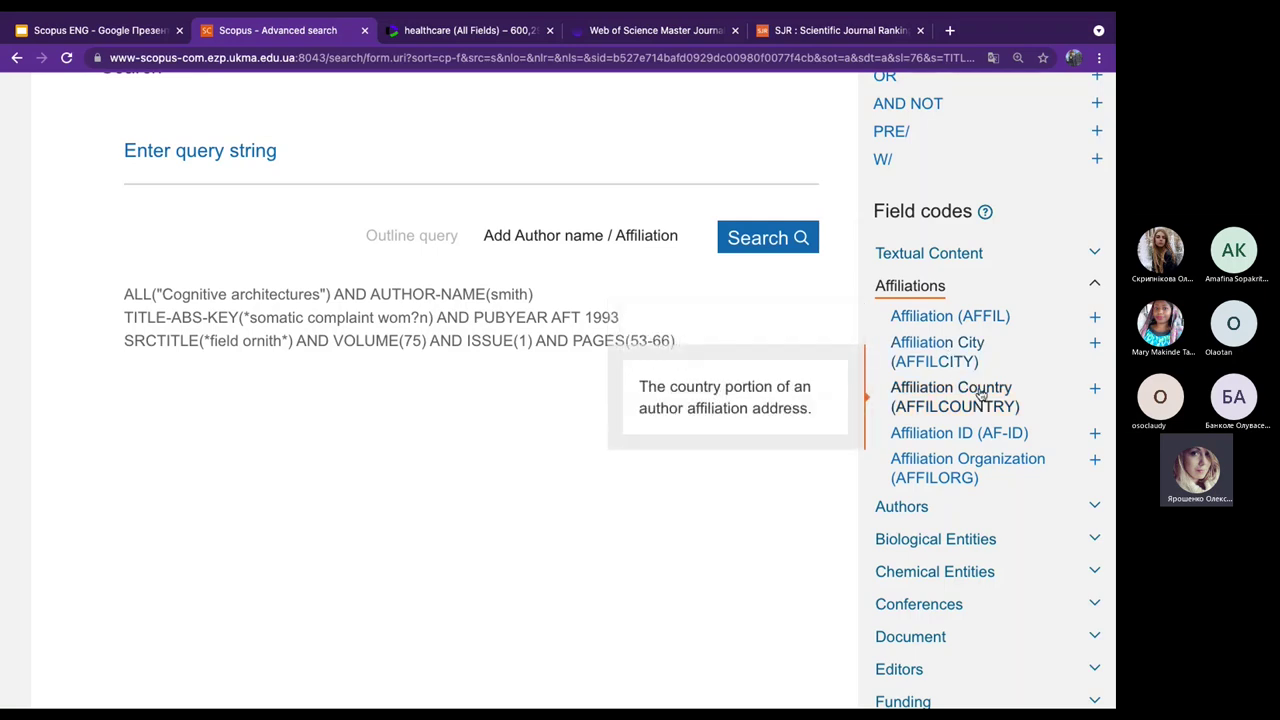
{"action": "mouse_move", "coordinate": [1033, 437]}
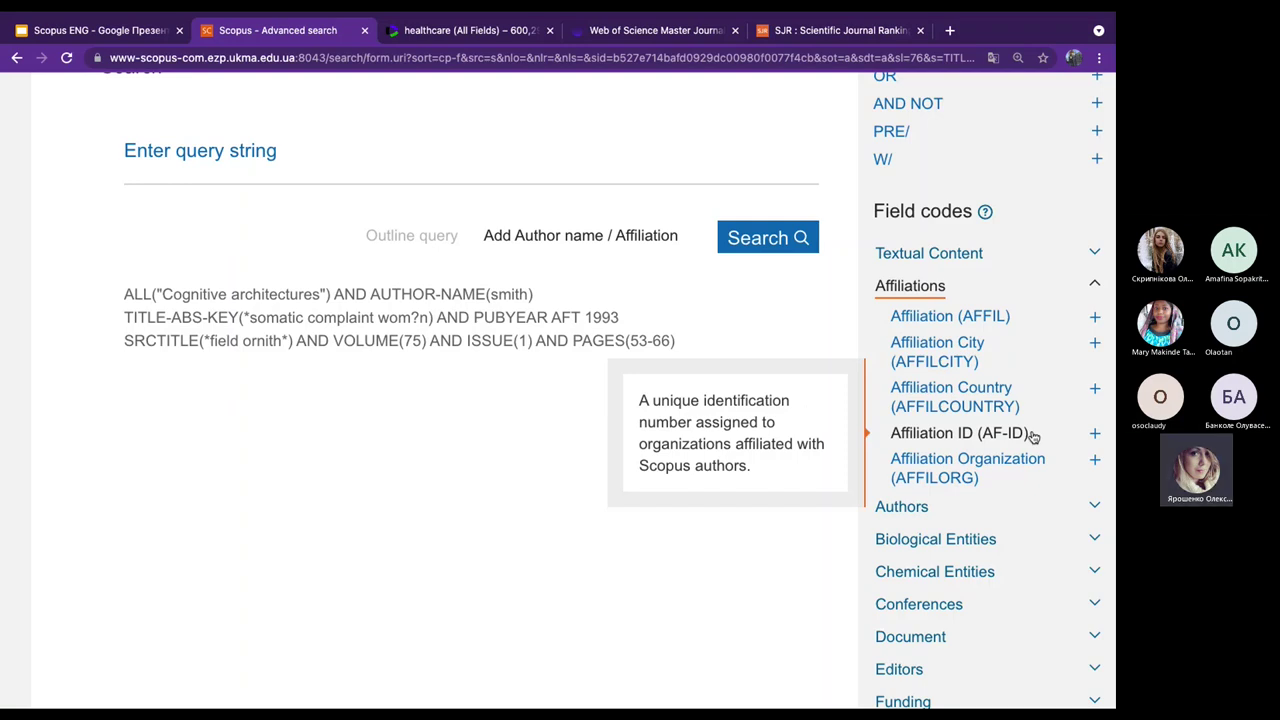
{"action": "mouse_move", "coordinate": [993, 468]}
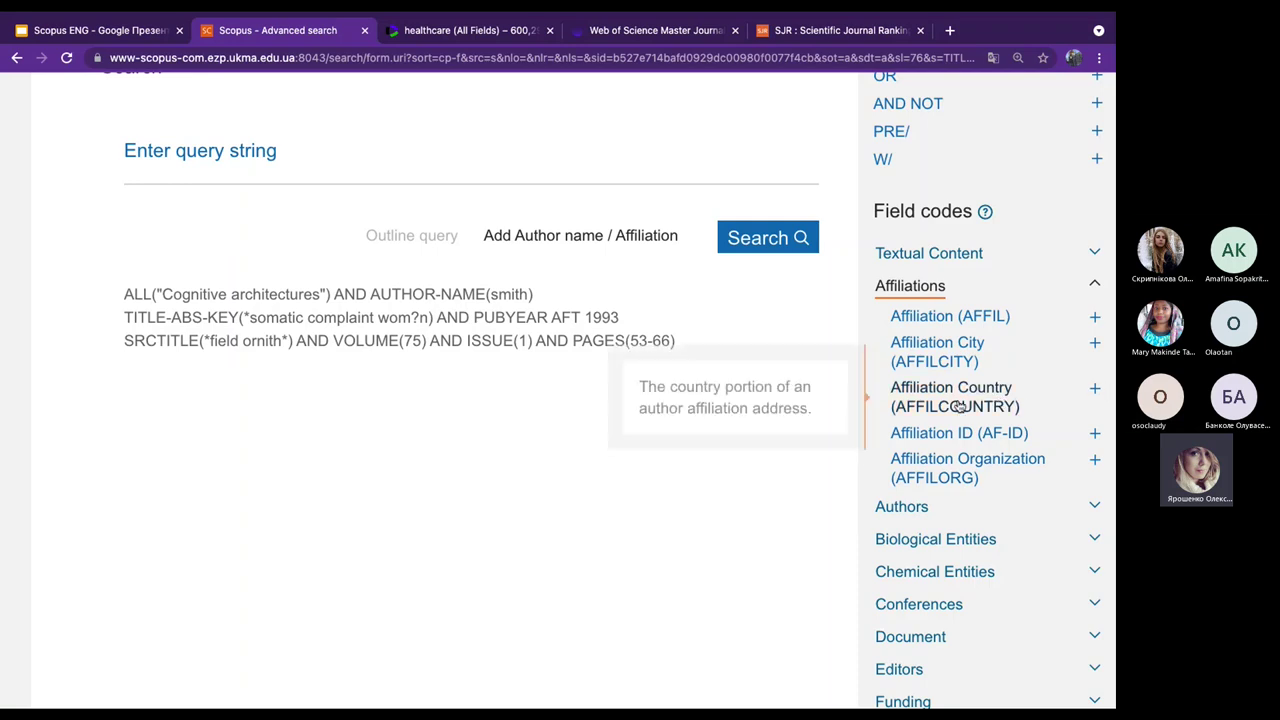
{"action": "left_click", "coordinate": [1095, 390]}
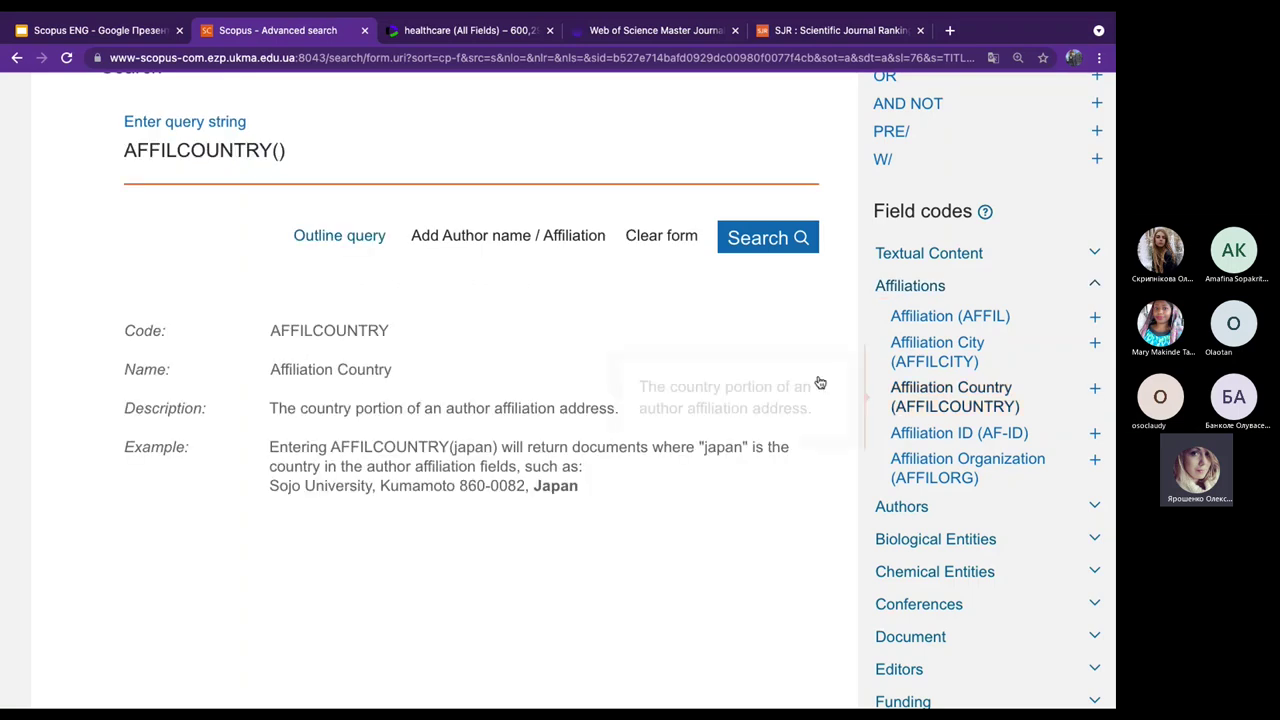
{"action": "type", "text": "Ukrai"}
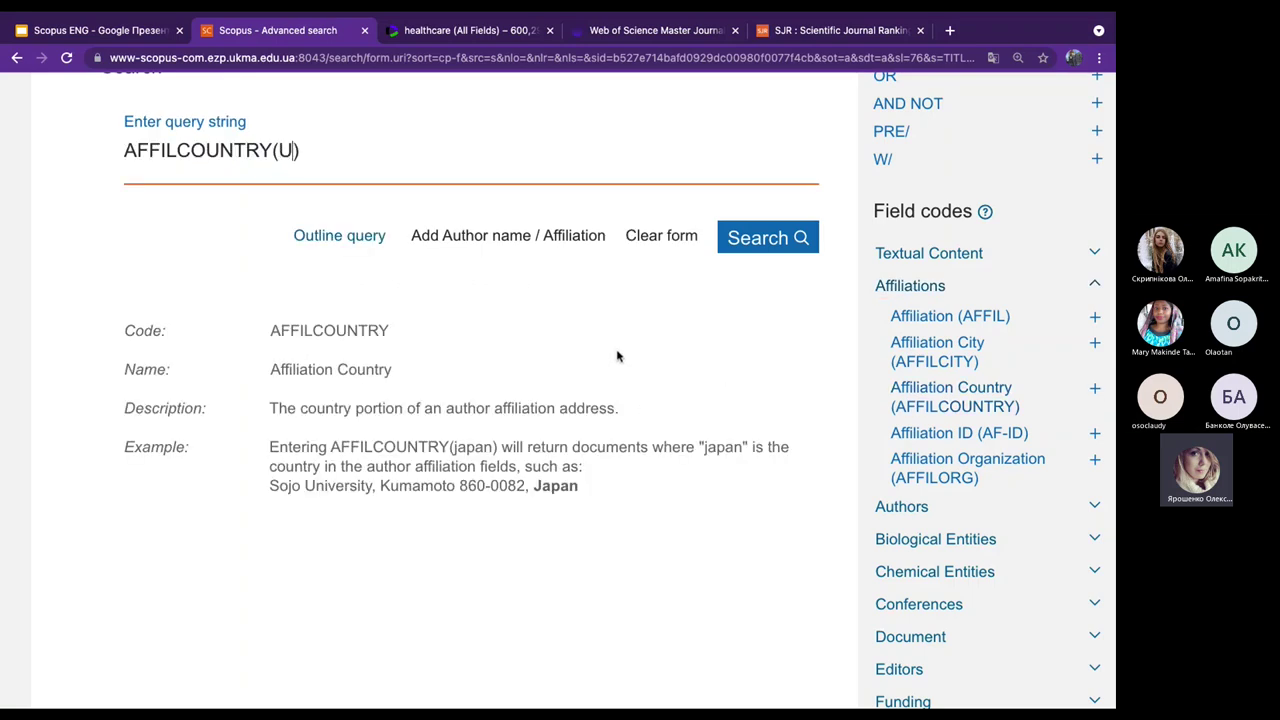
{"action": "type", "text": "ne"}
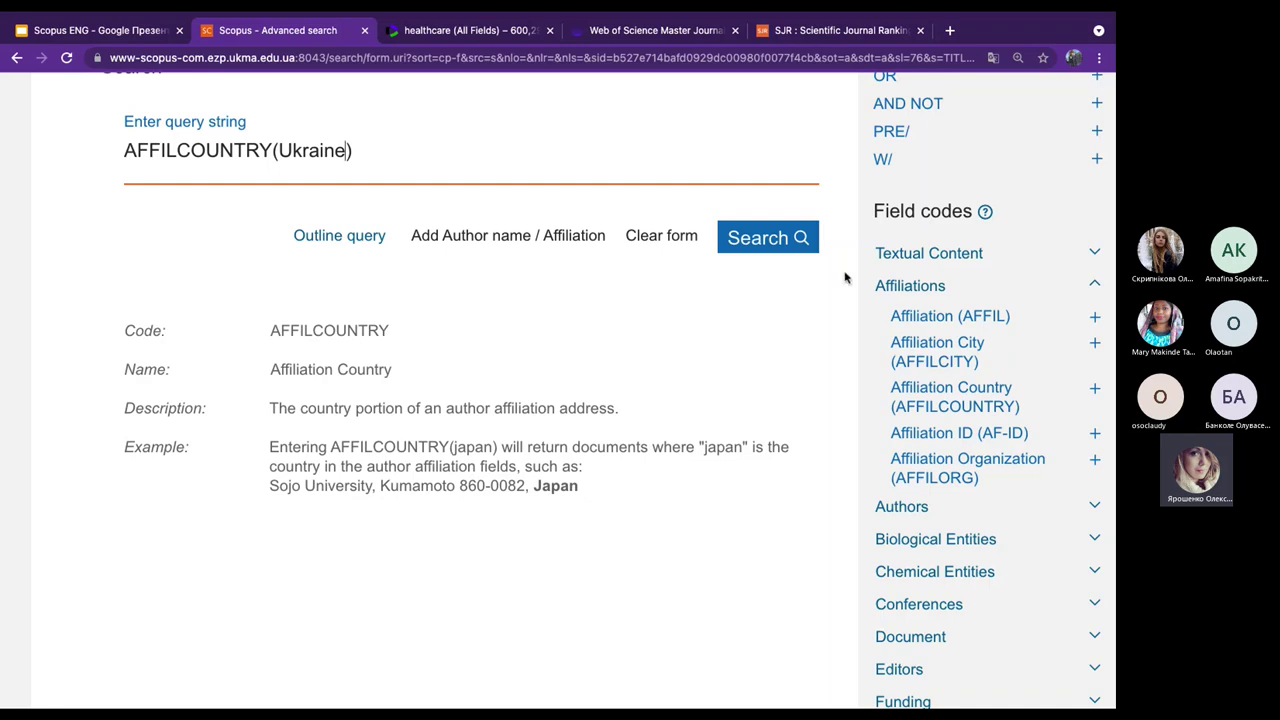
Recheck the required search fields on the Practice #5 slide and expand the Subject Areas field codes in Scopus.
{"action": "left_click", "coordinate": [98, 32]}
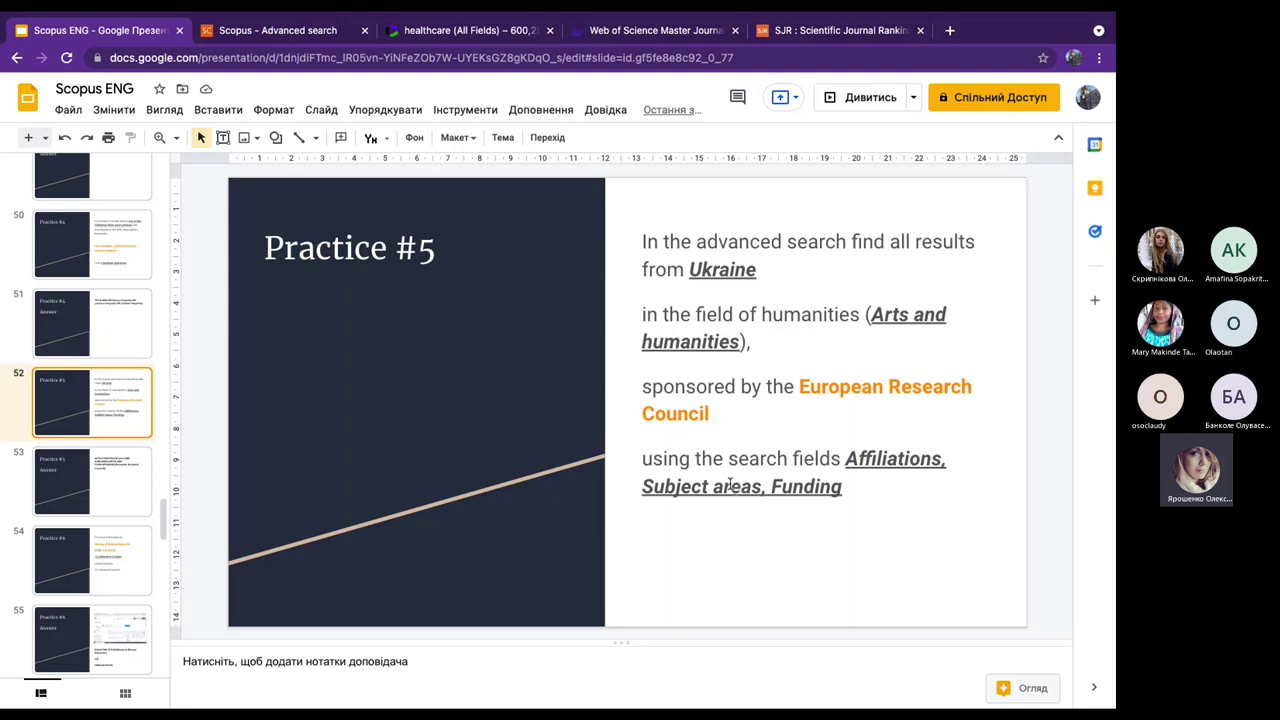
{"action": "left_click", "coordinate": [257, 71]}
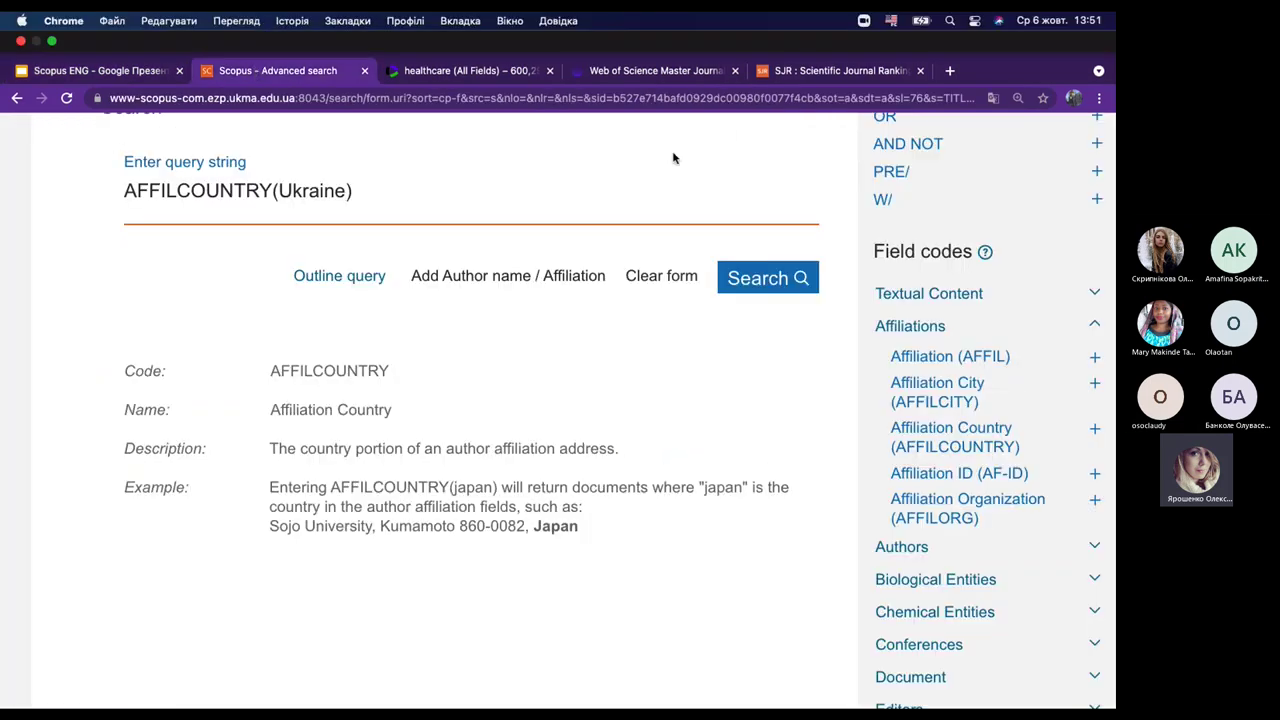
{"action": "left_click", "coordinate": [495, 160]}
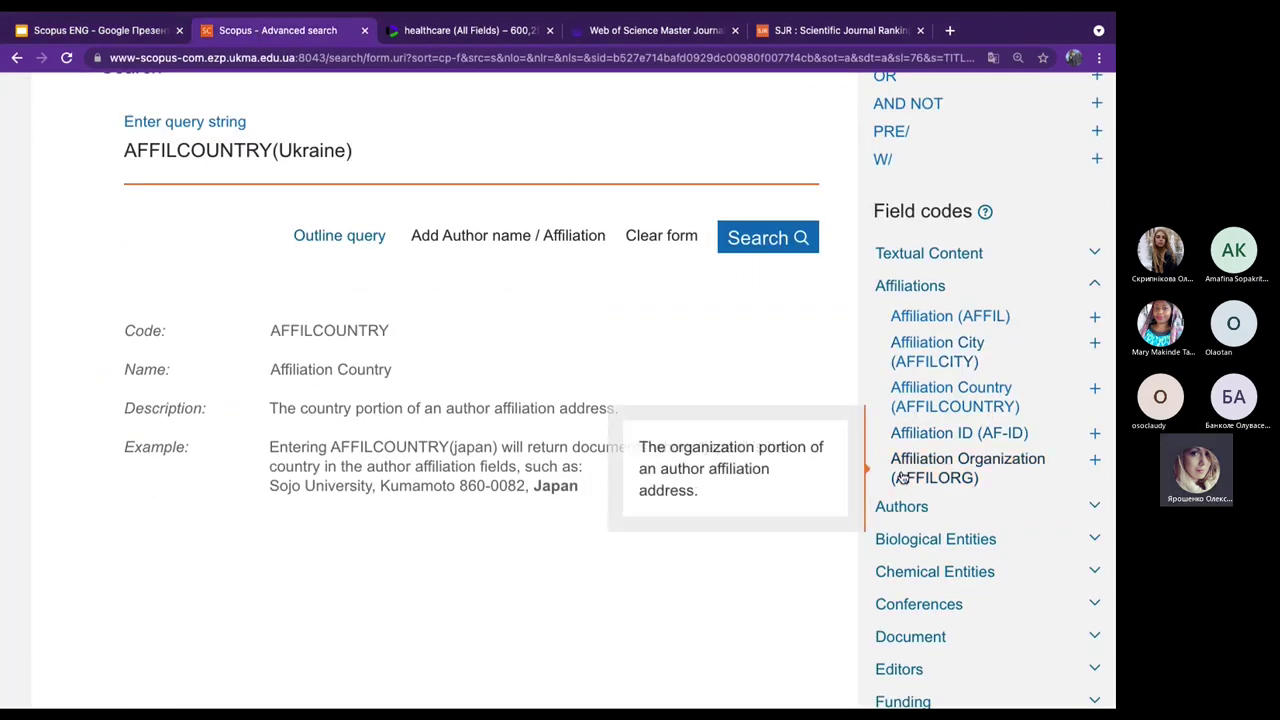
{"action": "scroll", "coordinate": [963, 543], "scroll_direction": "down", "scroll_amount": 3}
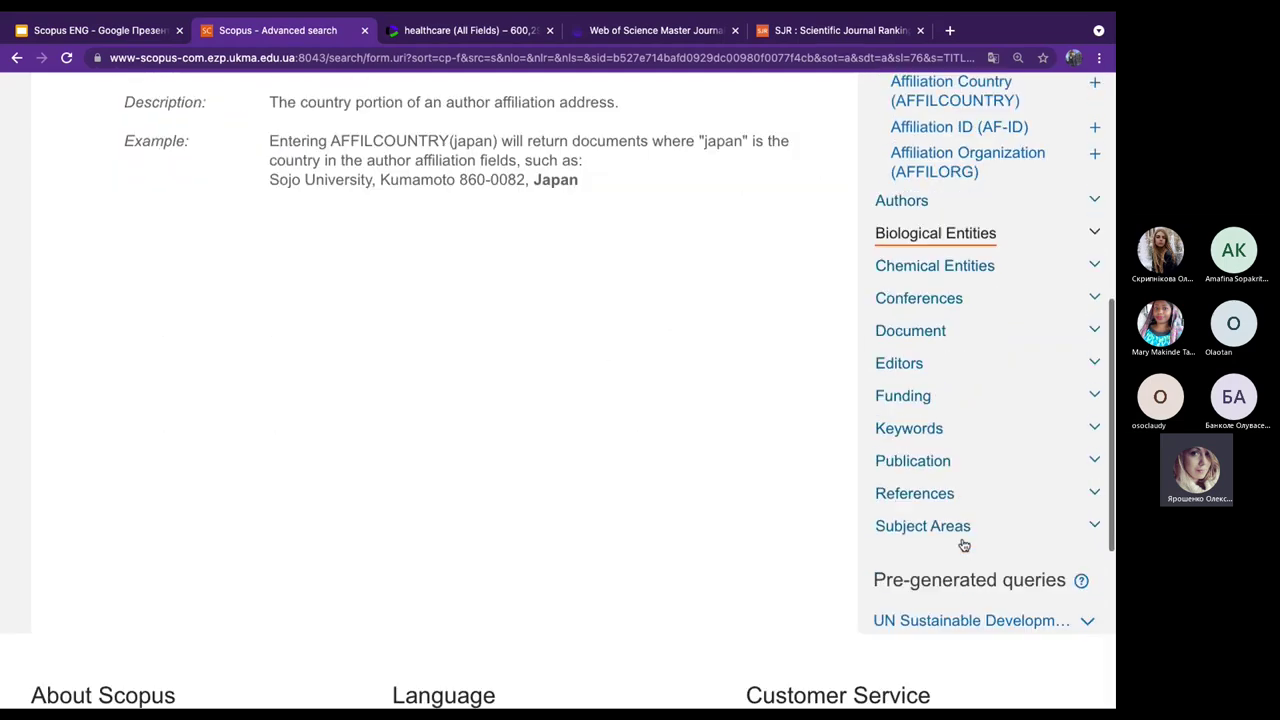
{"action": "left_click", "coordinate": [1094, 530]}
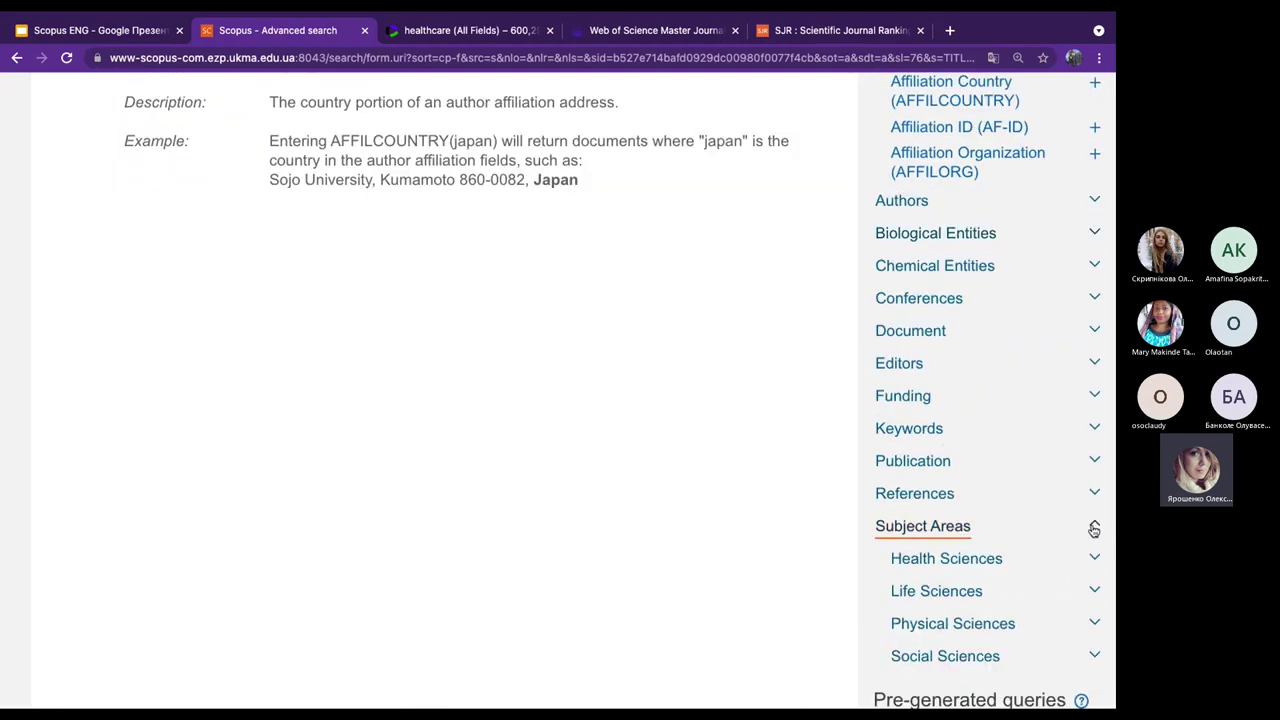
Examine the subject codes listed under Life Sciences and Physical Sciences, collapsing each group after viewing it.
{"action": "scroll", "coordinate": [789, 571], "scroll_direction": "down", "scroll_amount": 2}
{"action": "scroll", "coordinate": [786, 571], "scroll_direction": "down", "scroll_amount": 1}
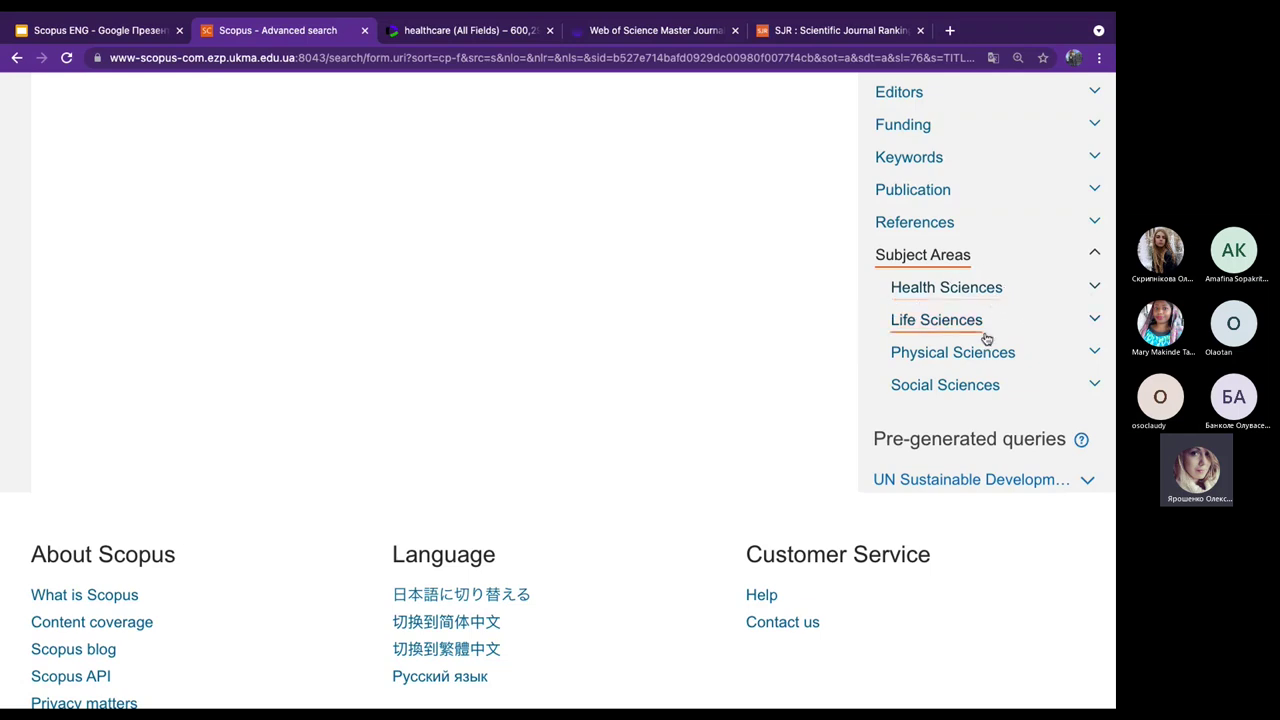
{"action": "left_click", "coordinate": [1096, 320]}
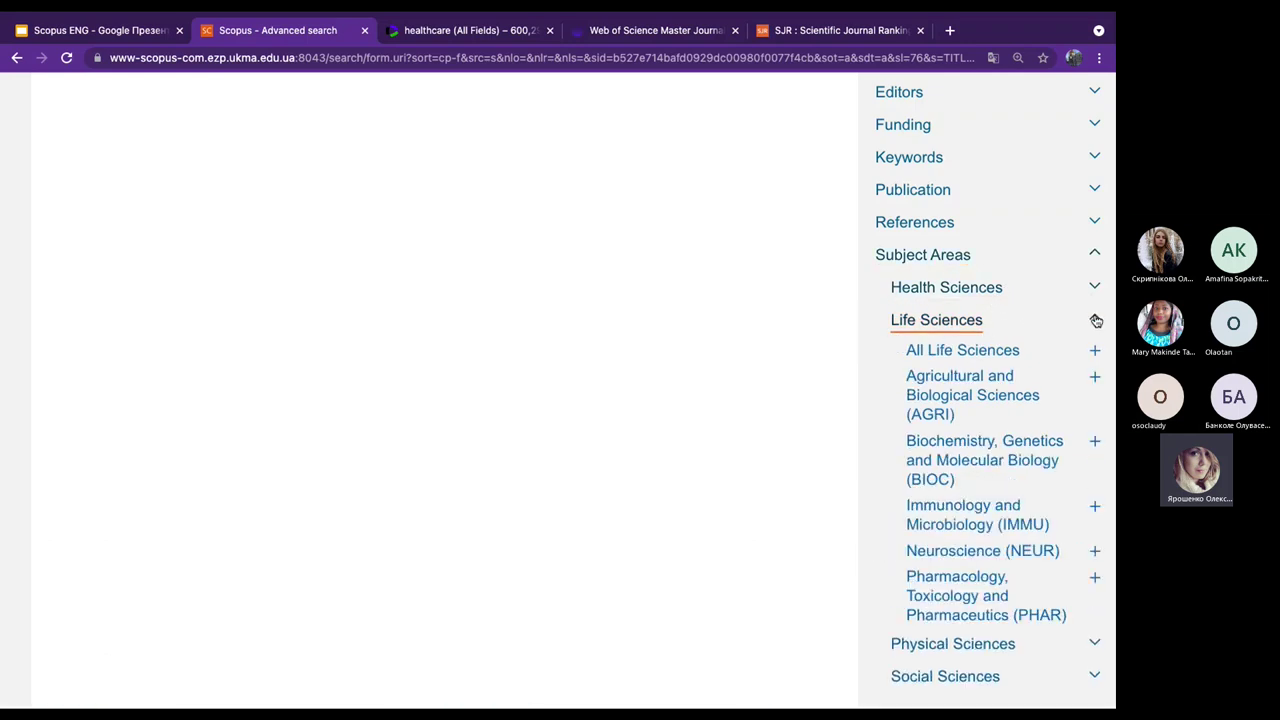
{"action": "mouse_move", "coordinate": [963, 403]}
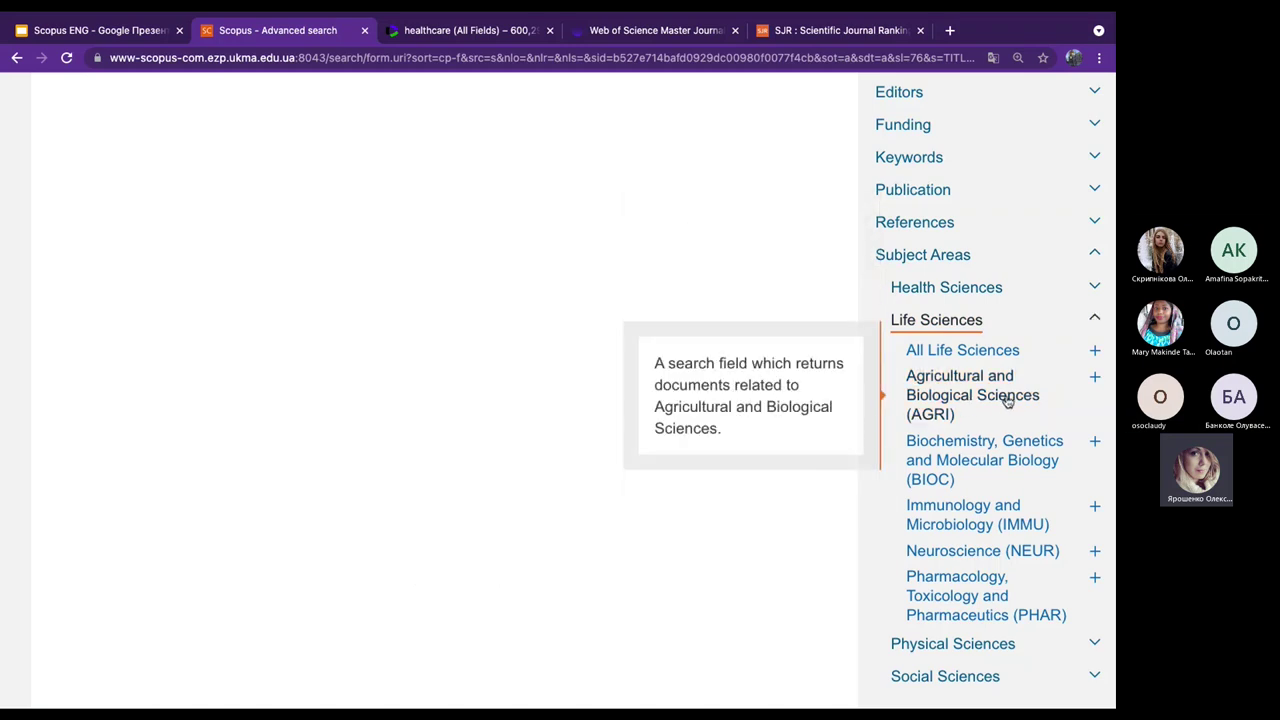
{"action": "mouse_move", "coordinate": [964, 462]}
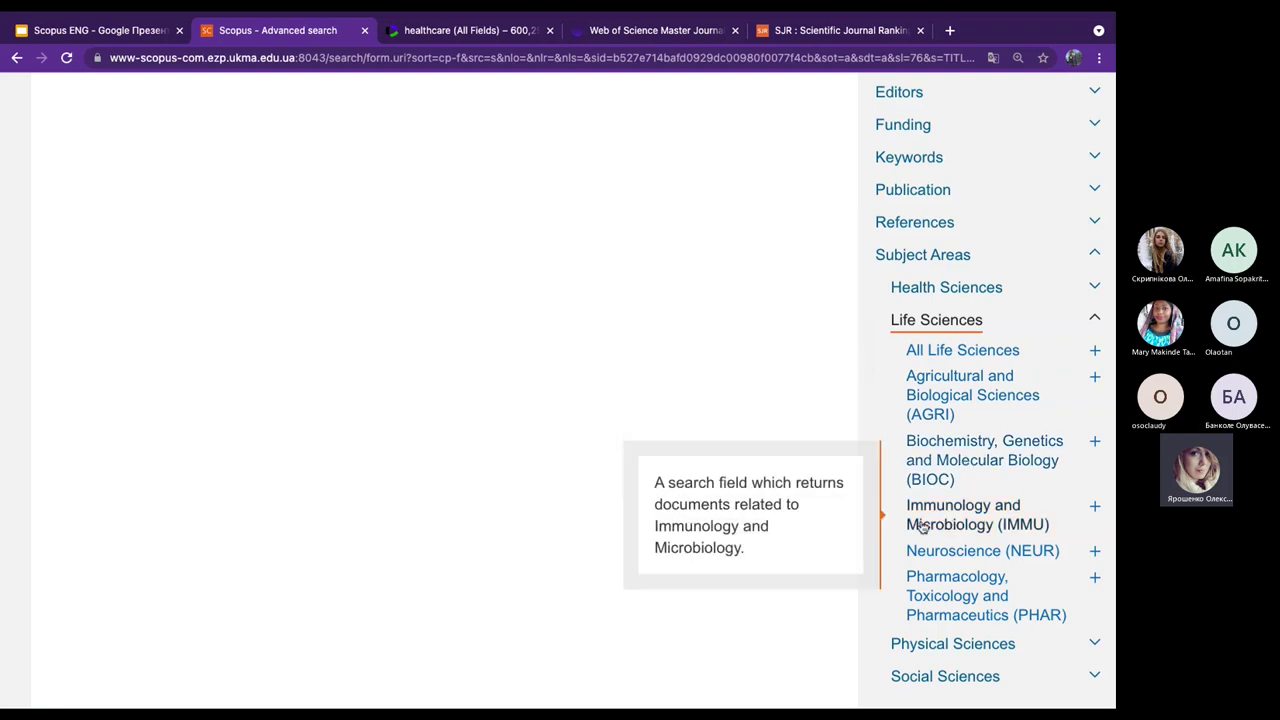
{"action": "scroll", "coordinate": [723, 506], "scroll_direction": "down", "scroll_amount": 2}
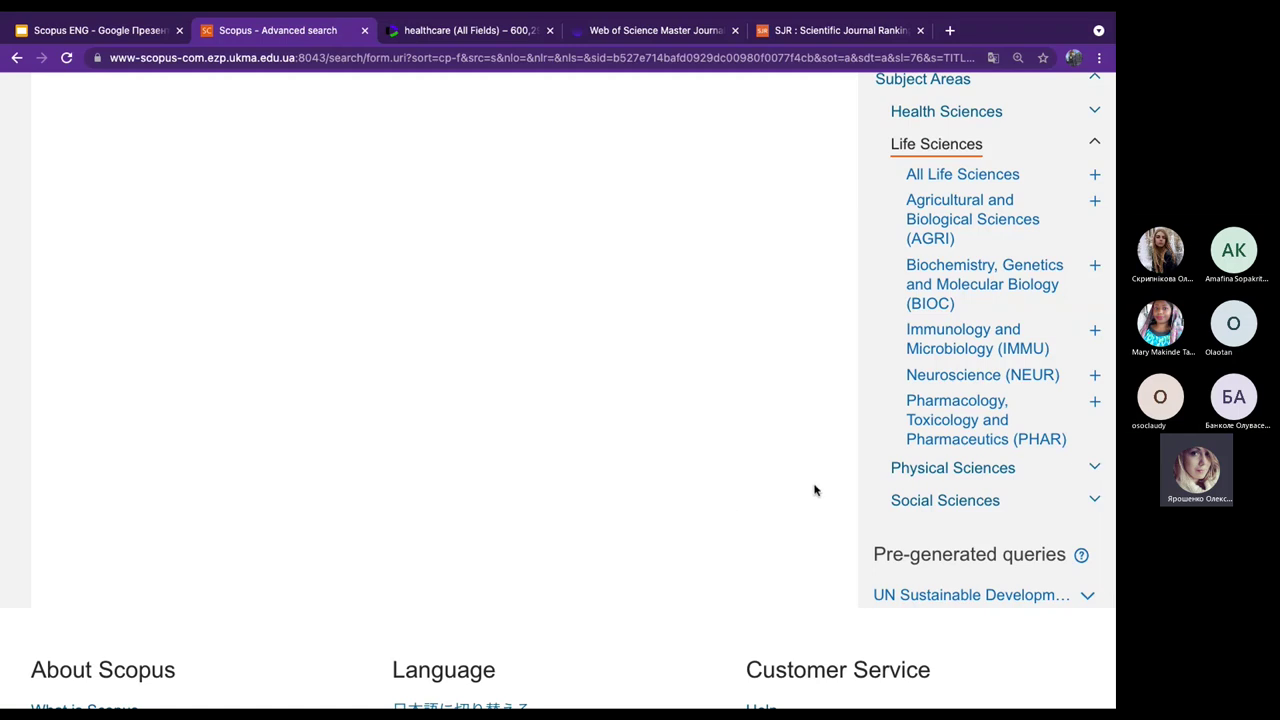
{"action": "left_click", "coordinate": [1093, 146]}
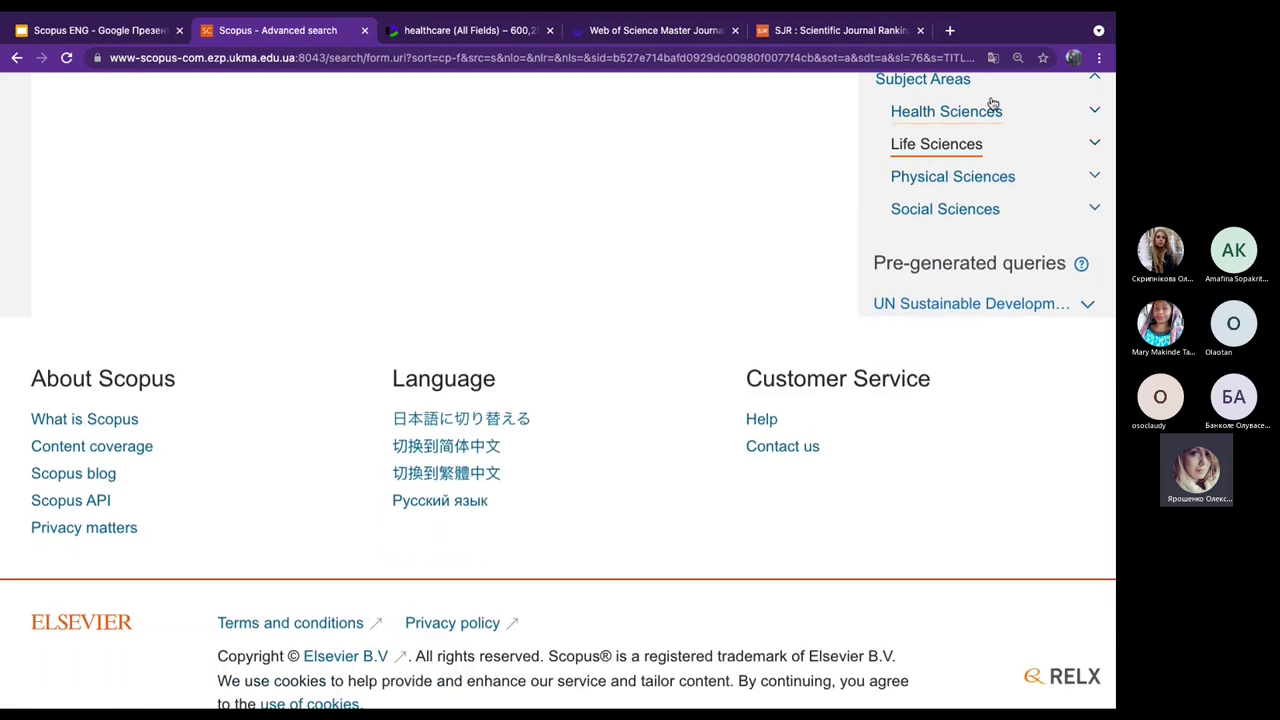
{"action": "scroll", "coordinate": [844, 185], "scroll_direction": "up", "scroll_amount": 1}
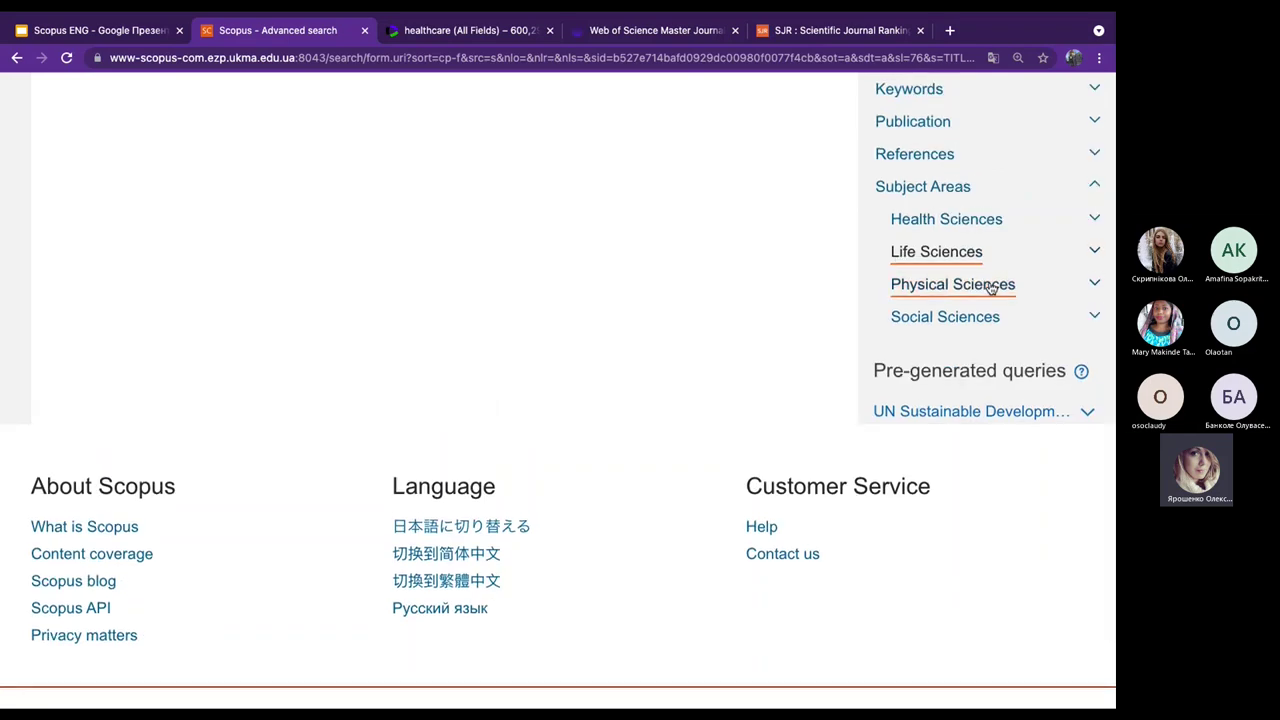
{"action": "left_click", "coordinate": [1095, 284]}
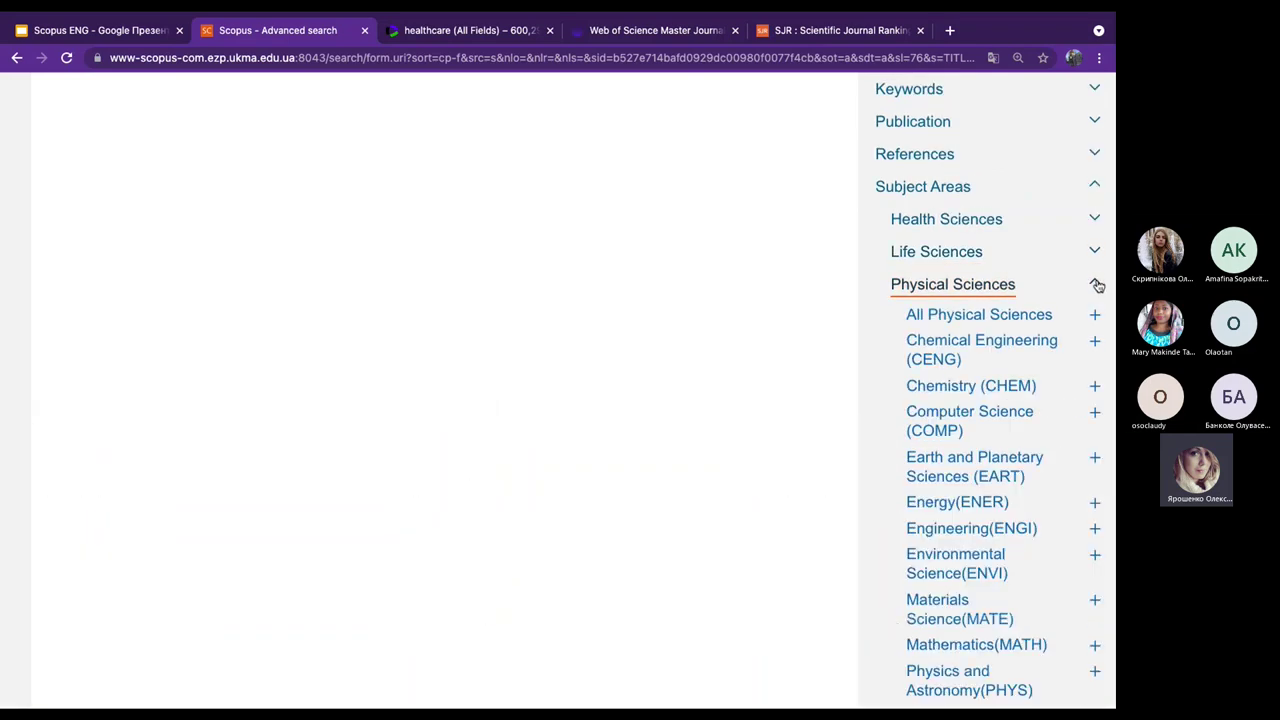
{"action": "left_click", "coordinate": [1096, 285]}
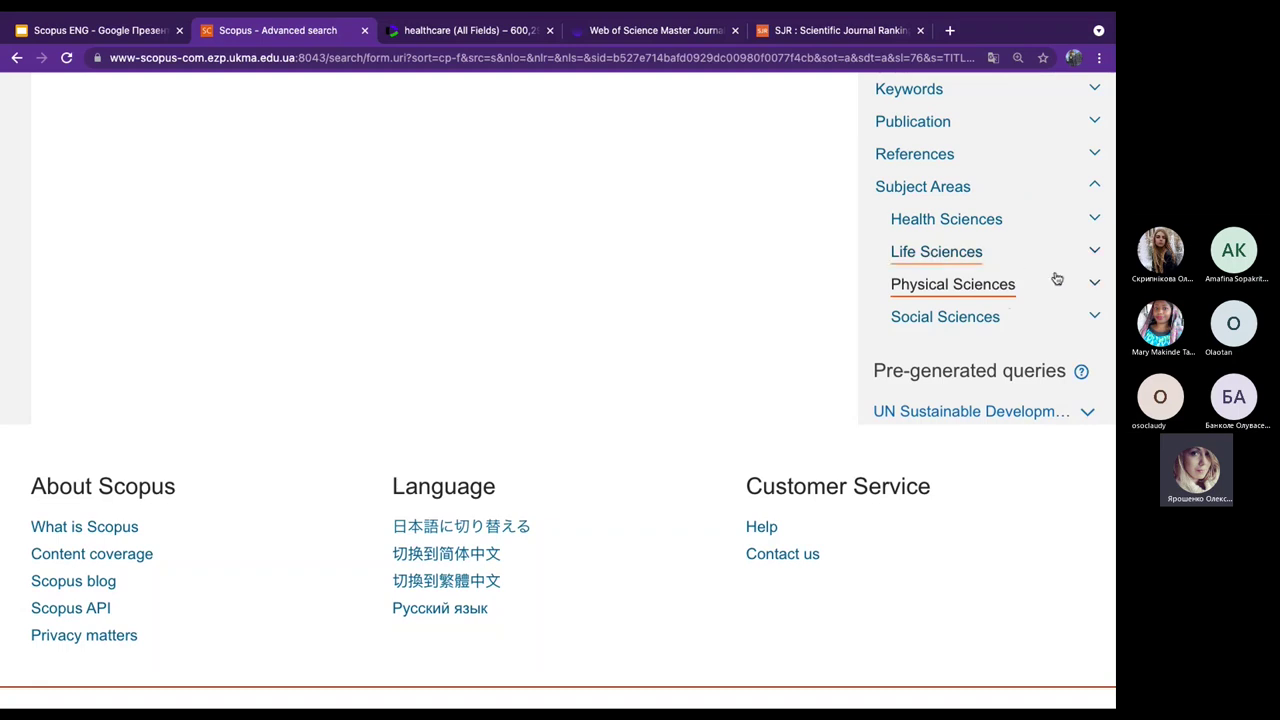
{"action": "left_click", "coordinate": [1095, 286]}
{"action": "left_click", "coordinate": [1094, 287]}
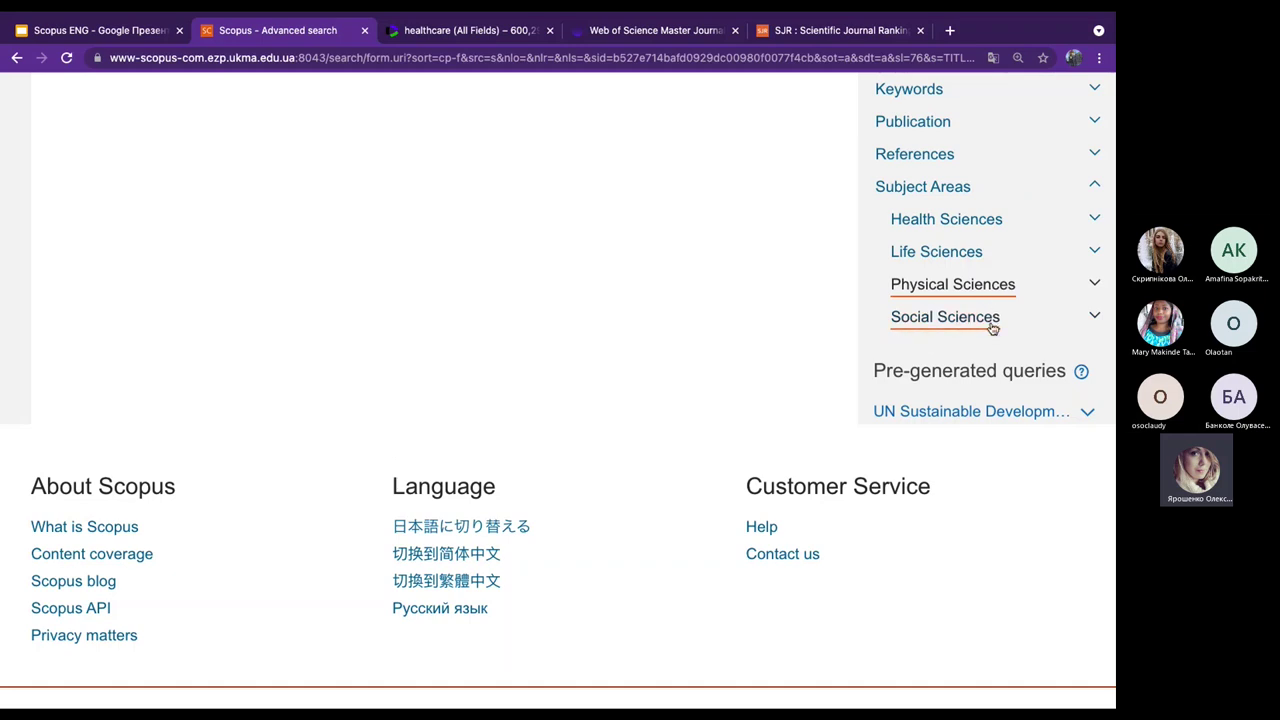
Review the Social Sciences subject codes and add Arts and Humanities (ARTS) to the query string.
{"action": "left_click", "coordinate": [1095, 317]}
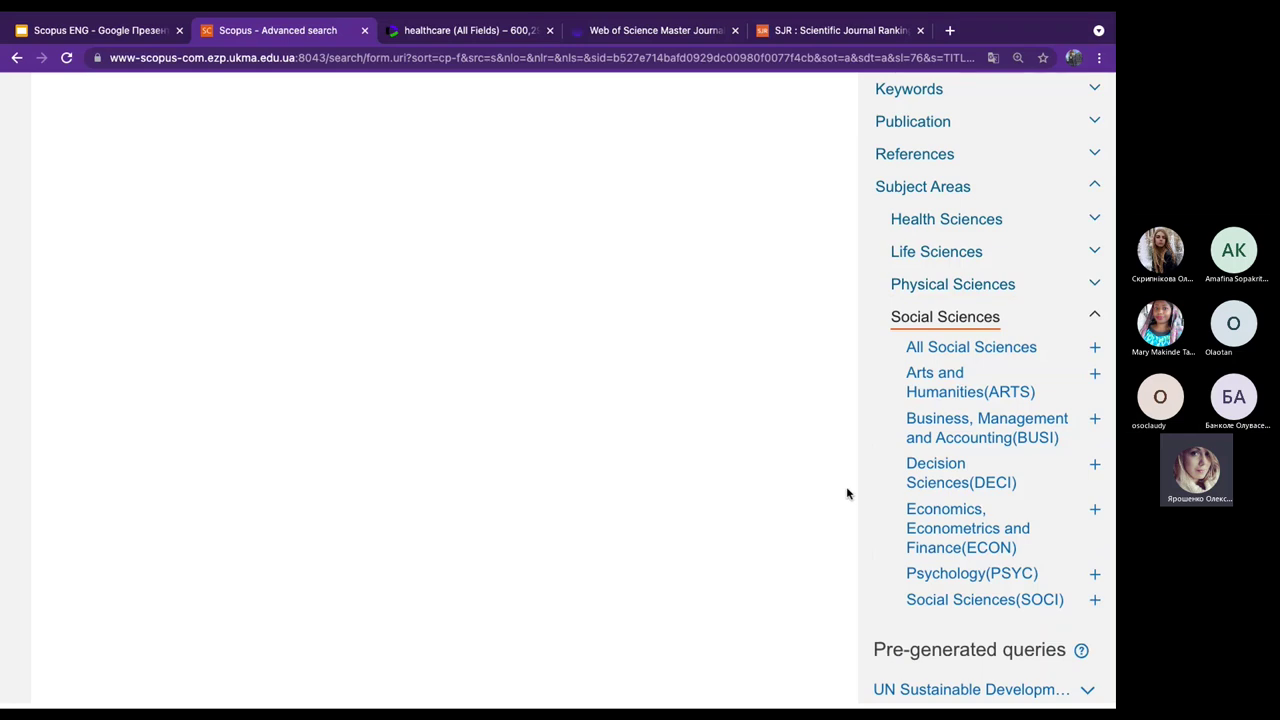
{"action": "scroll", "coordinate": [846, 491], "scroll_direction": "down", "scroll_amount": 2}
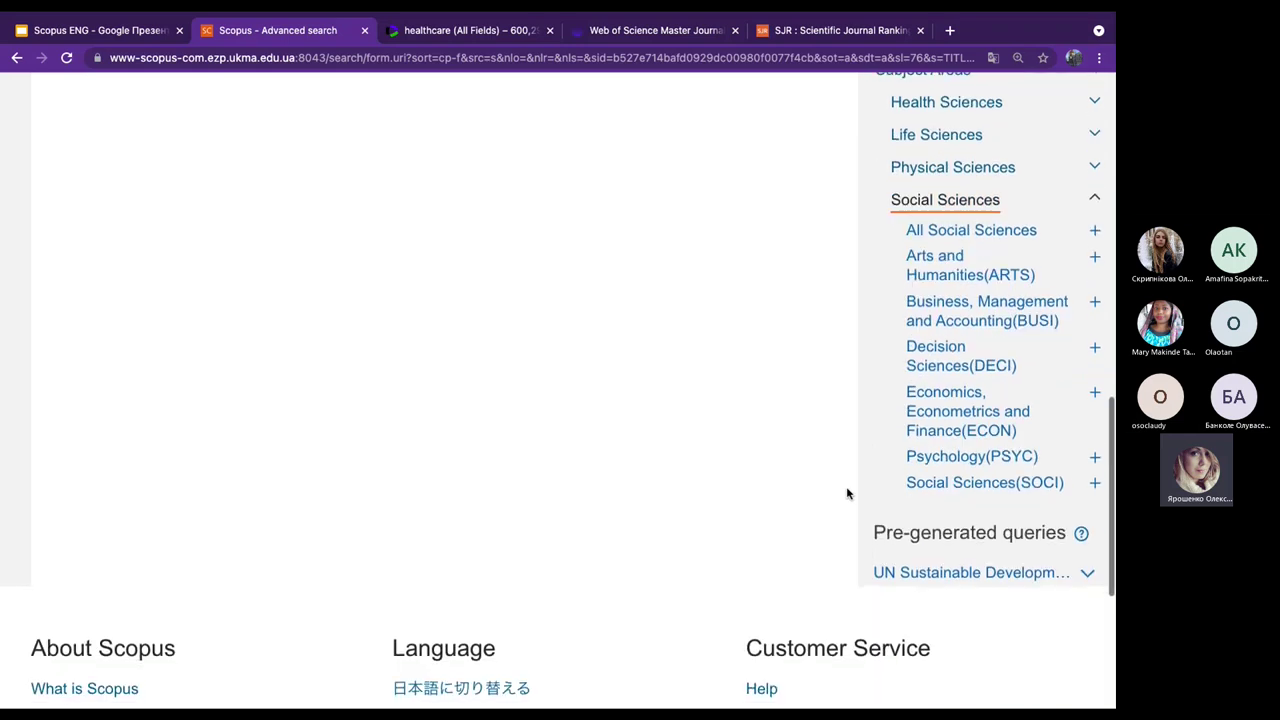
{"action": "mouse_move", "coordinate": [1030, 235]}
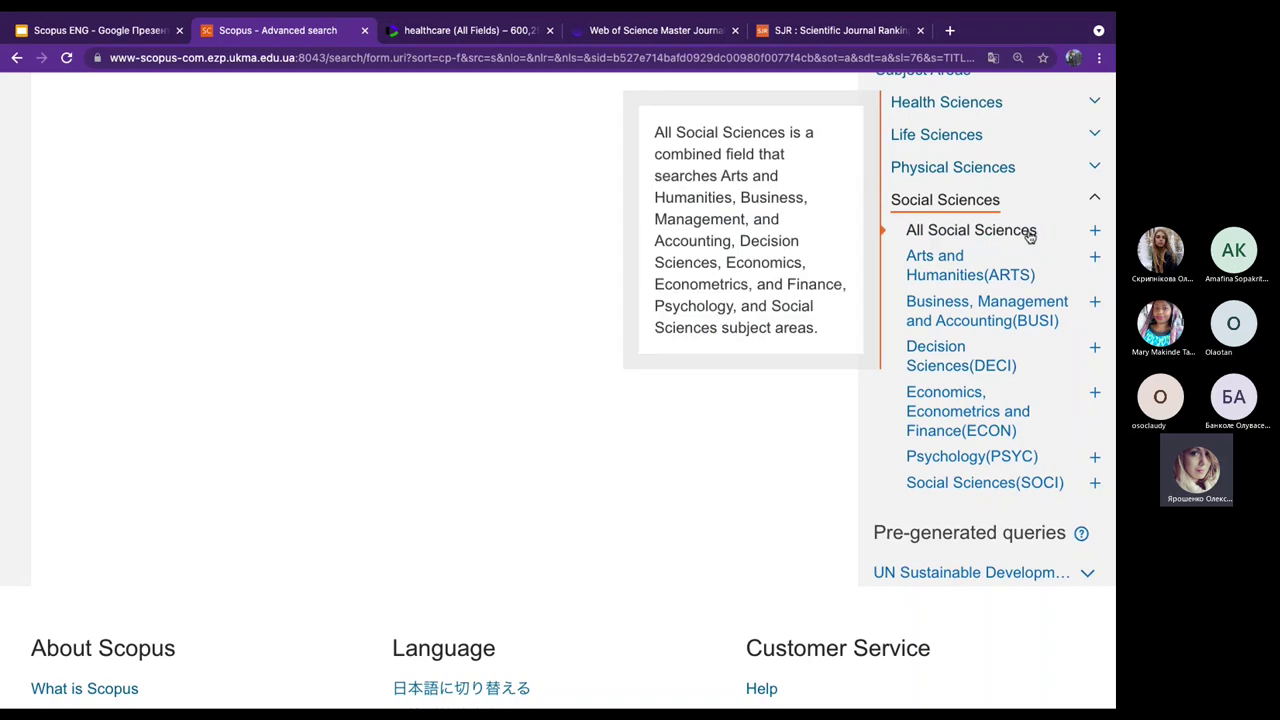
{"action": "mouse_move", "coordinate": [940, 268]}
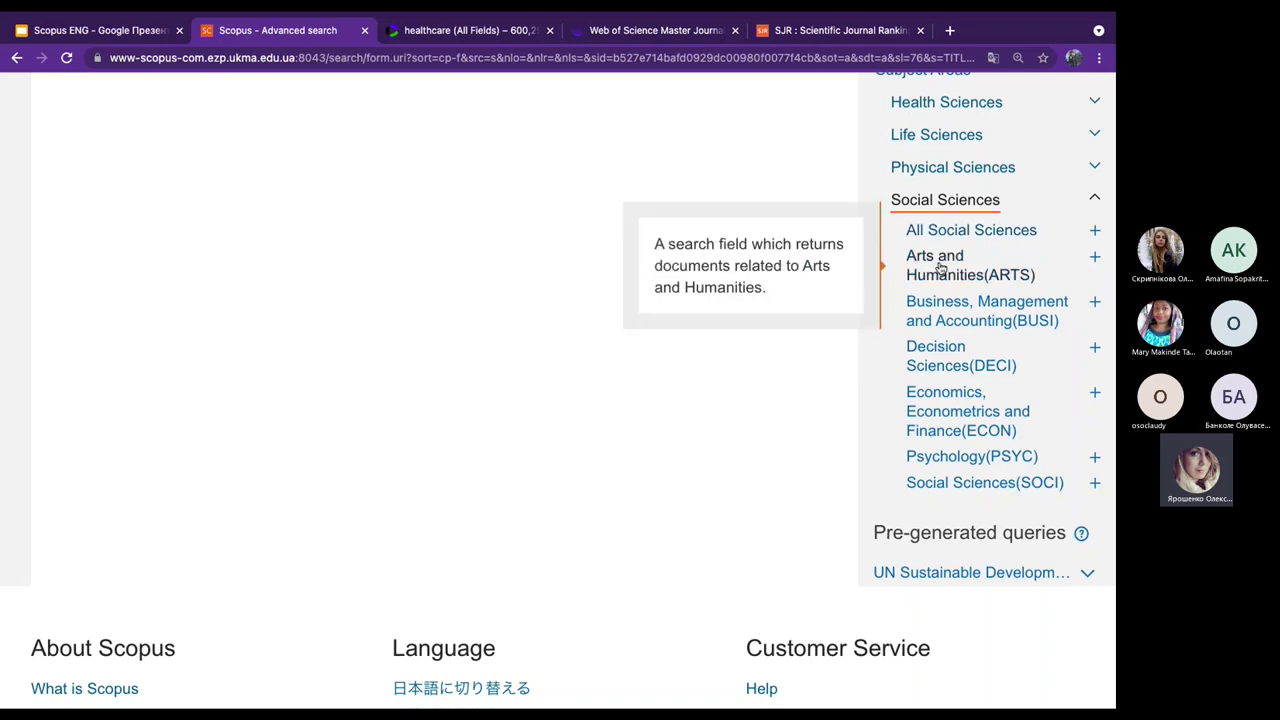
{"action": "mouse_move", "coordinate": [989, 307]}
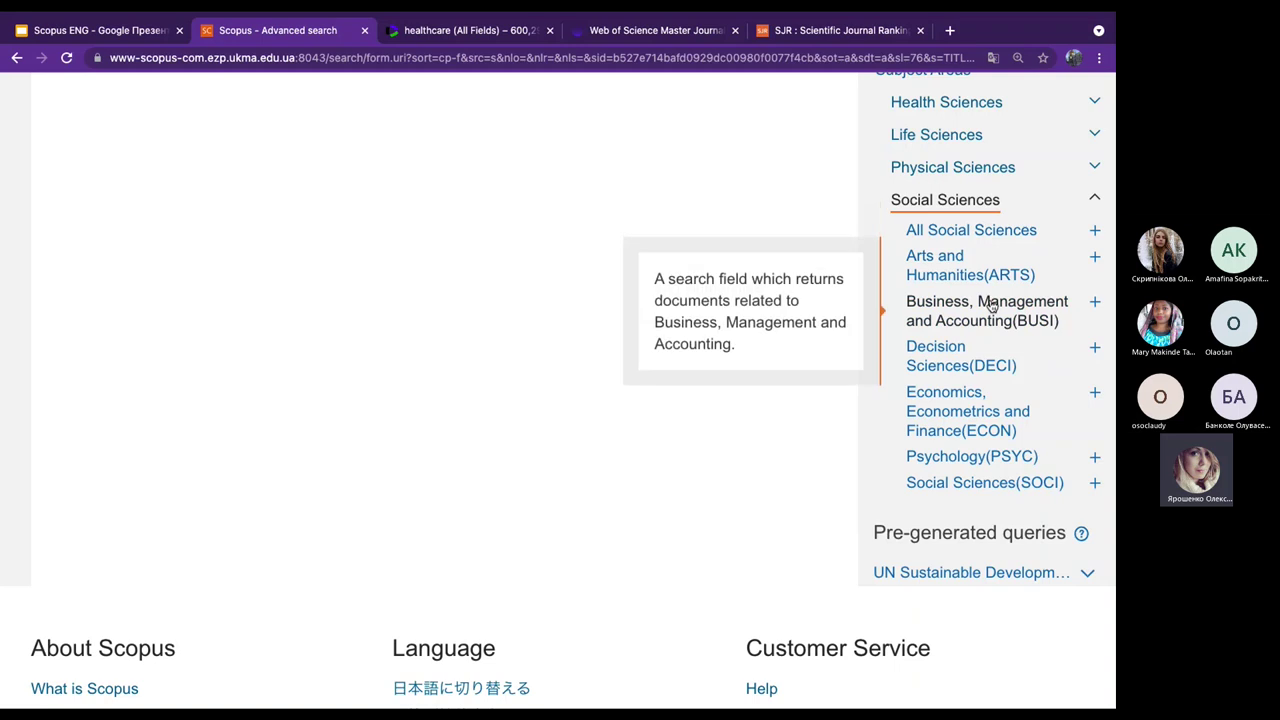
{"action": "mouse_move", "coordinate": [934, 354]}
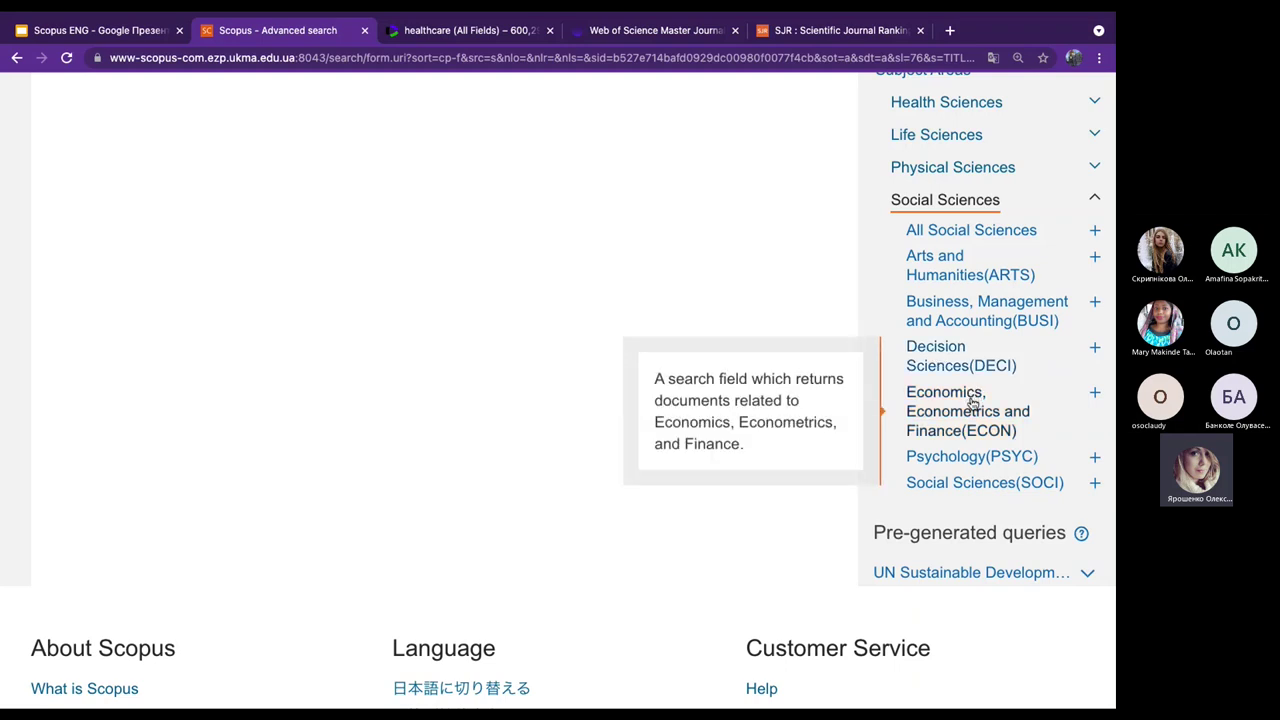
{"action": "mouse_move", "coordinate": [985, 485]}
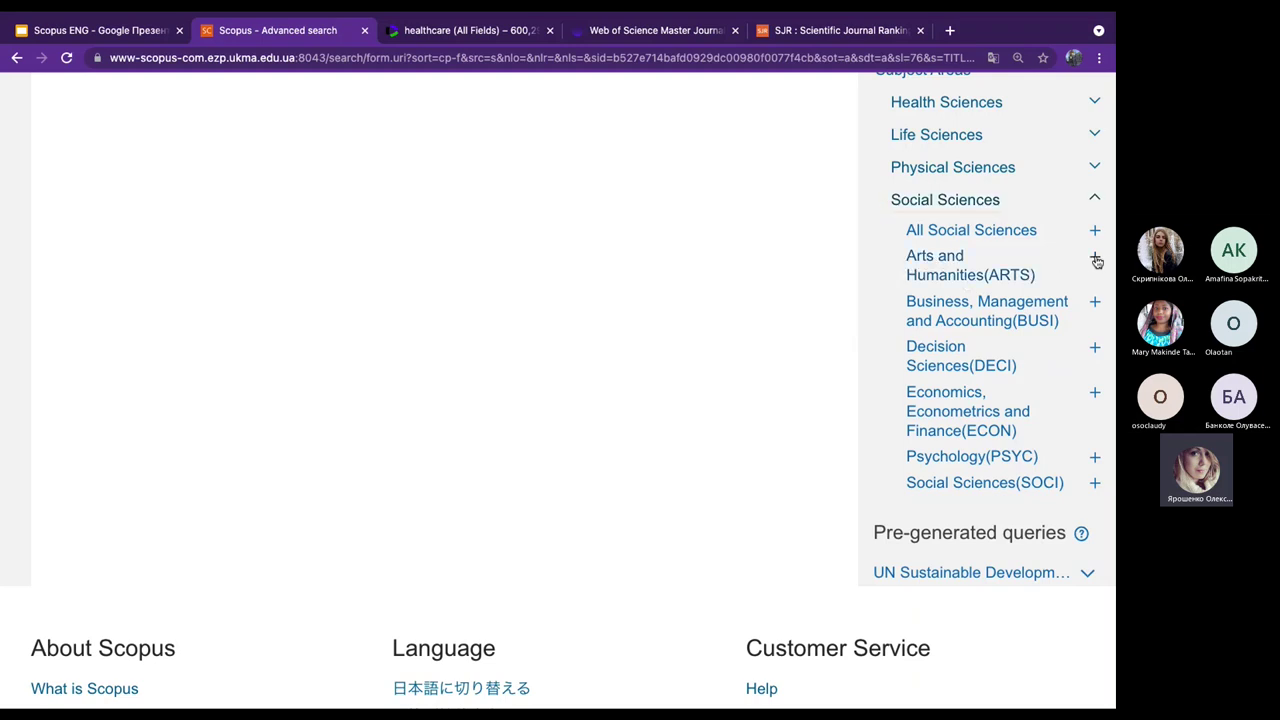
{"action": "scroll", "coordinate": [536, 299], "scroll_direction": "up", "scroll_amount": 1}
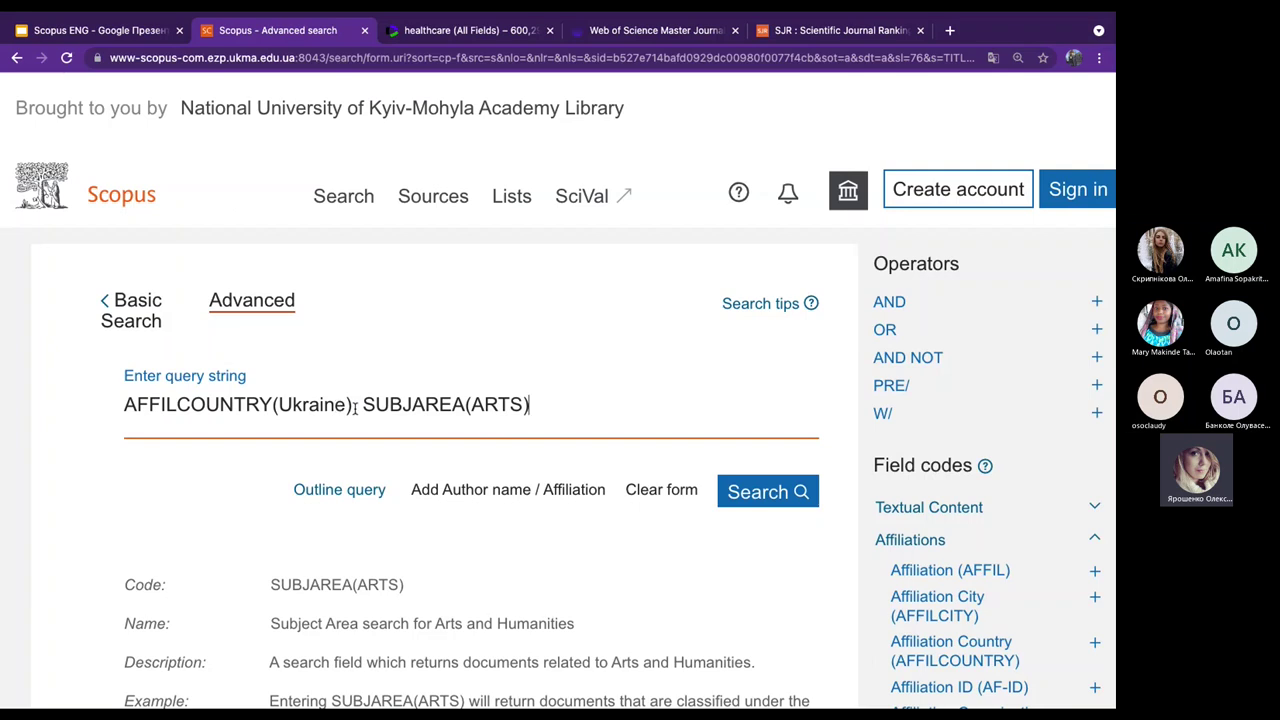
Delete the surplus separator between AFFILCOUNTRY(Ukraine) and SUBJAREA(ARTS) in the query string.
{"action": "left_click", "coordinate": [356, 408]}
{"action": "key", "text": "BackSpace"}
{"action": "key", "text": "BackSpace"}
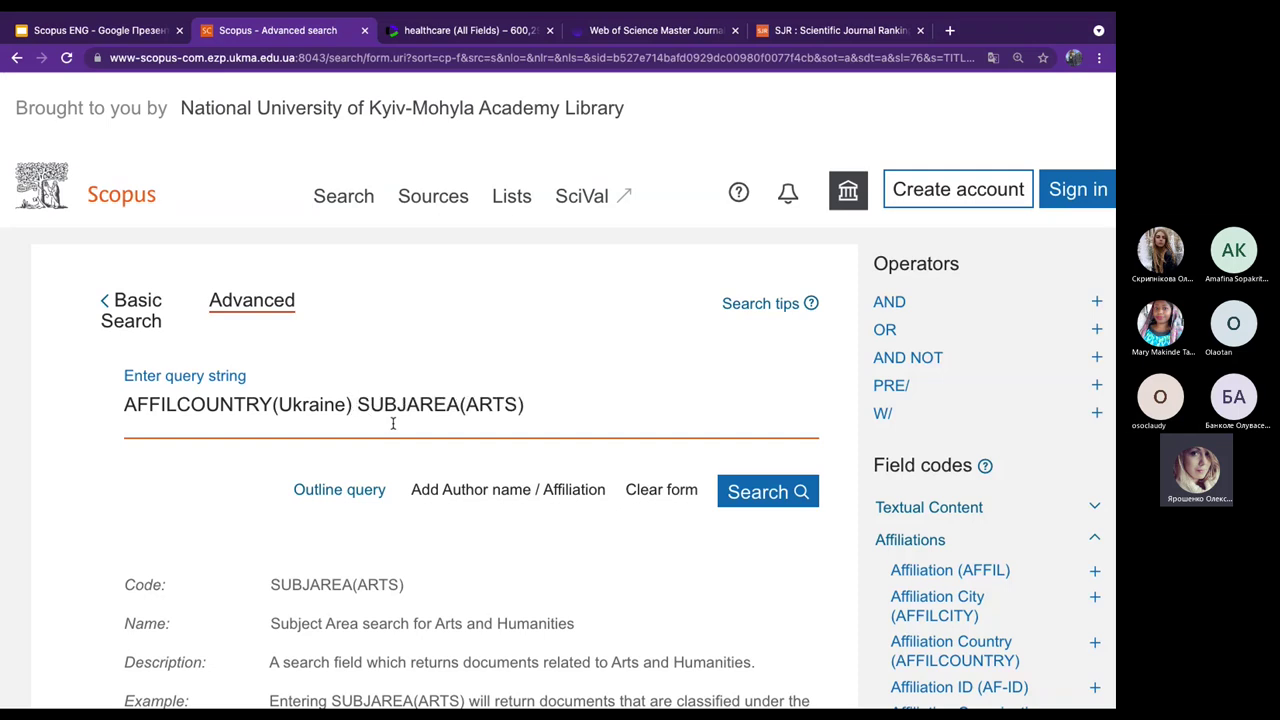
Insert the AND operator between AFFILCOUNTRY(Ukraine) and SUBJAREA(ARTS), and check the query against the Practice #5 slide.
{"action": "type", "text": "AN"}
{"action": "type", "text": "D"}
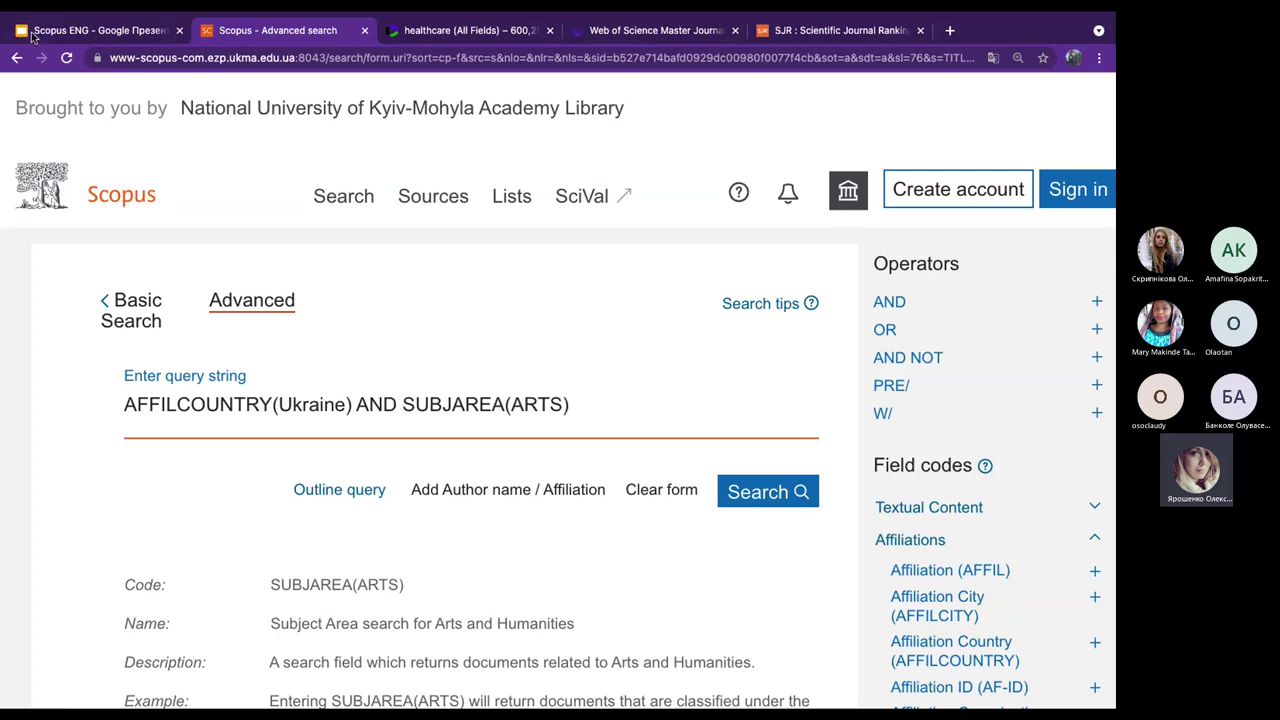
{"action": "left_click", "coordinate": [85, 30]}
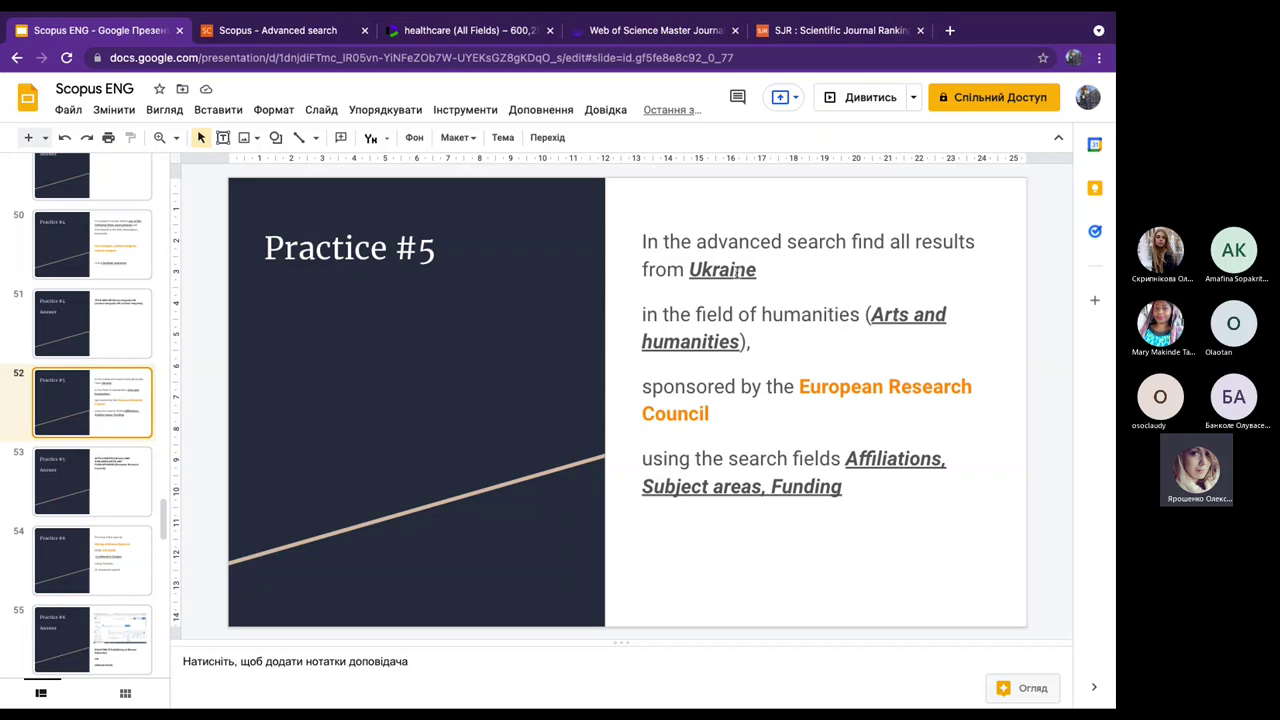
{"action": "left_click", "coordinate": [300, 35]}
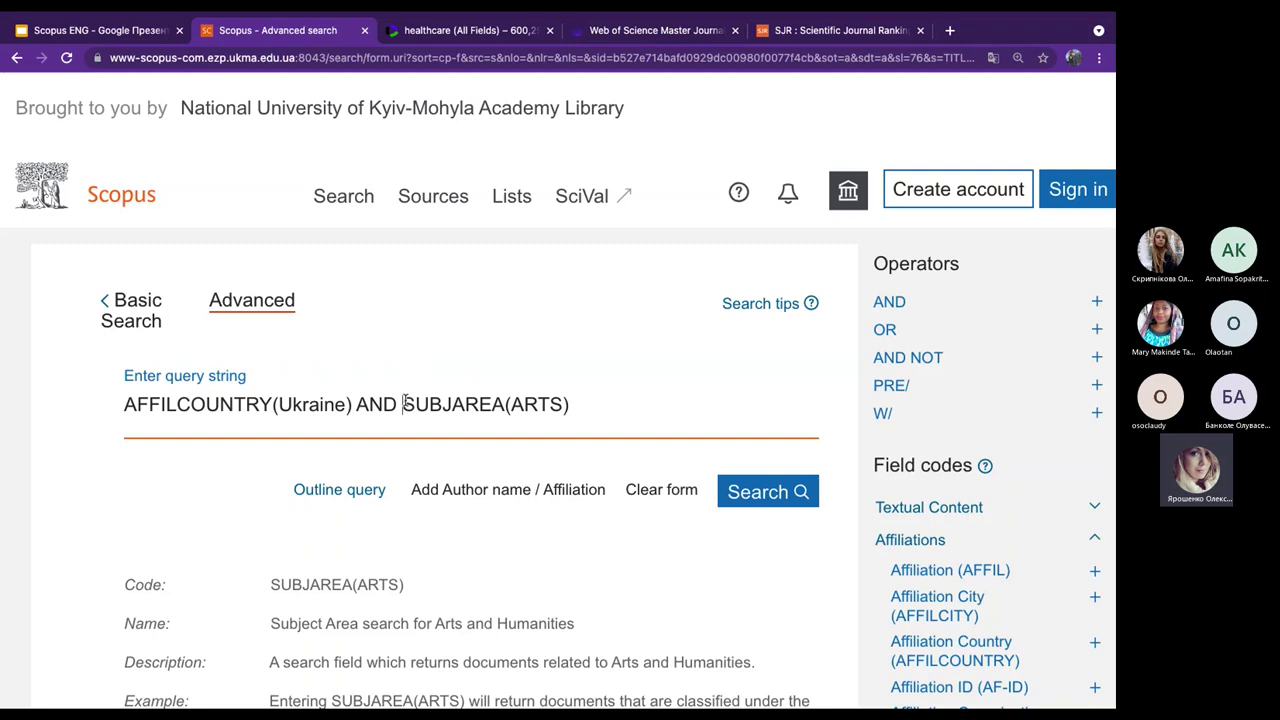
{"action": "left_click_drag", "start_coordinate": [403, 403], "coordinate": [575, 408]}
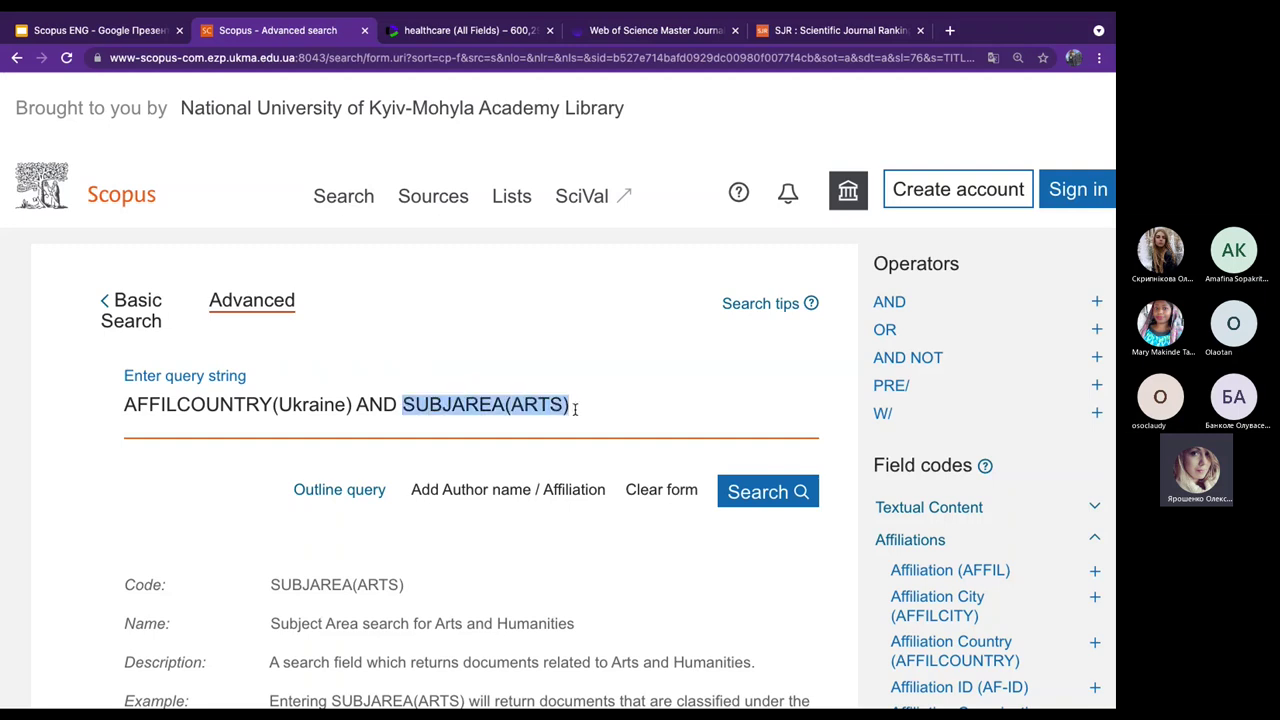
{"action": "left_click", "coordinate": [598, 409]}
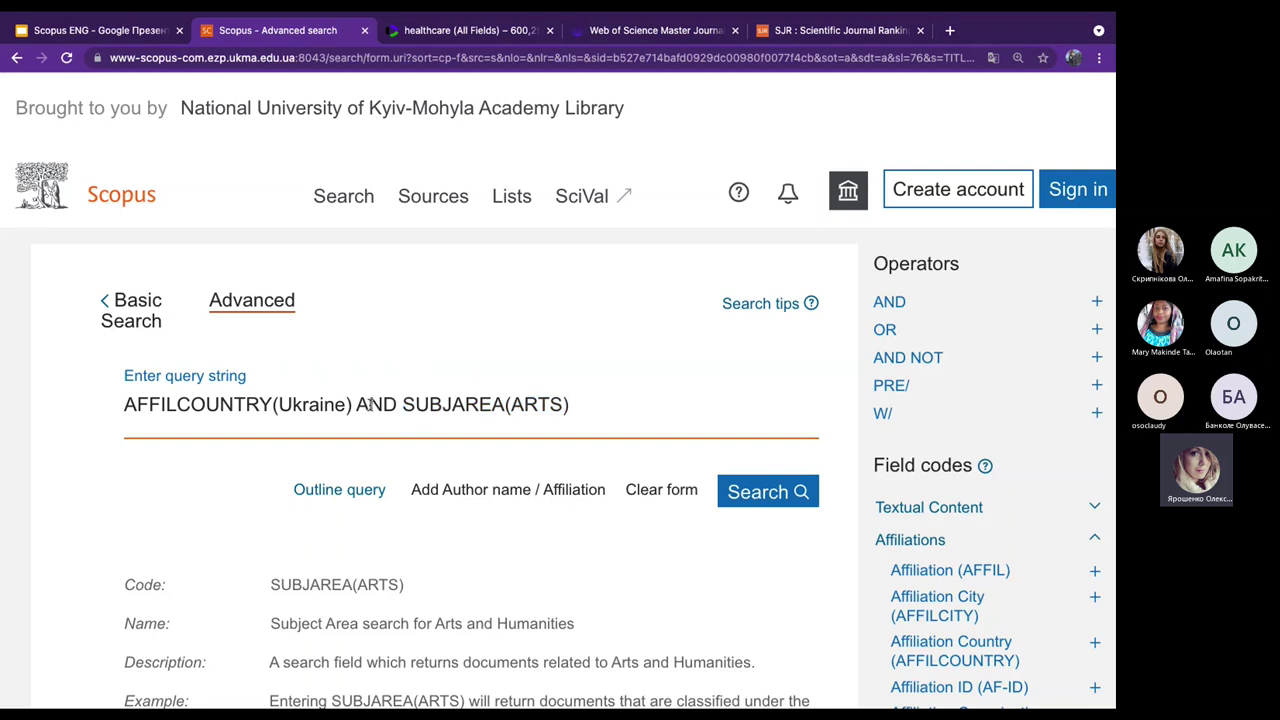
{"action": "left_click_drag", "start_coordinate": [355, 404], "coordinate": [398, 404]}
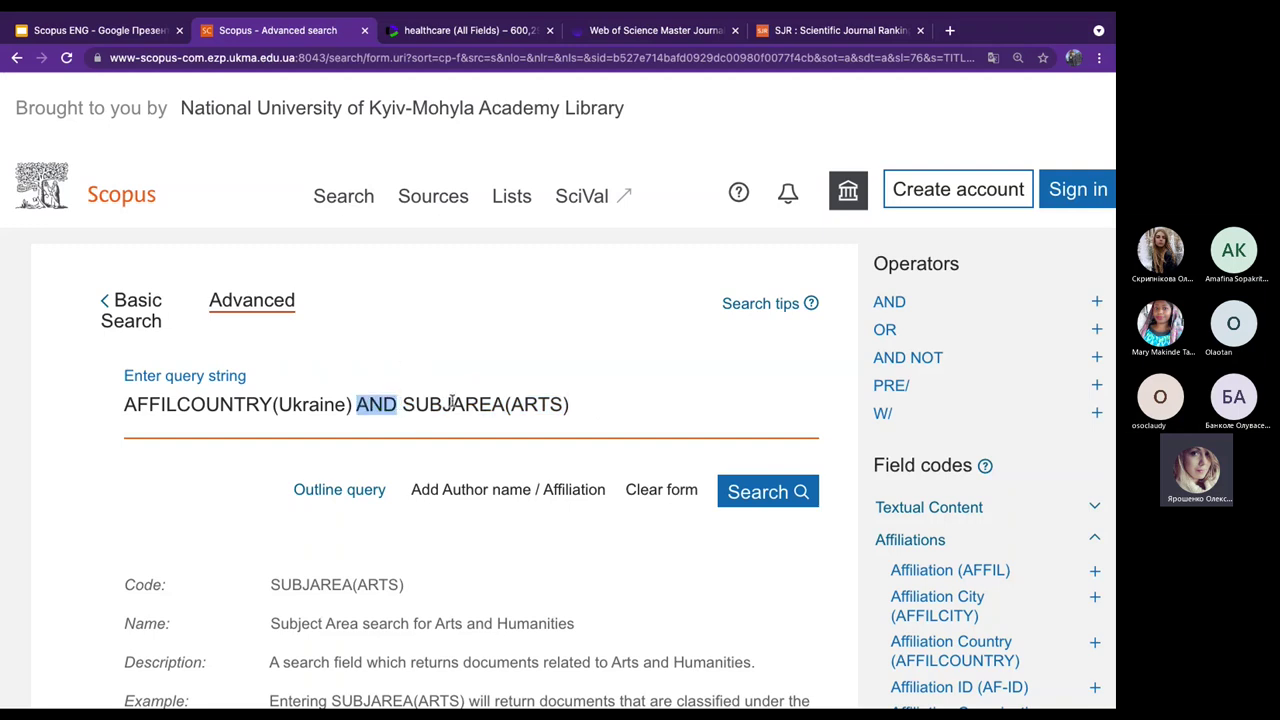
{"action": "left_click", "coordinate": [452, 403]}
Reread the European Research Council sponsor condition and the Funding search field on the Practice #5 slide.
{"action": "left_click", "coordinate": [110, 28]}
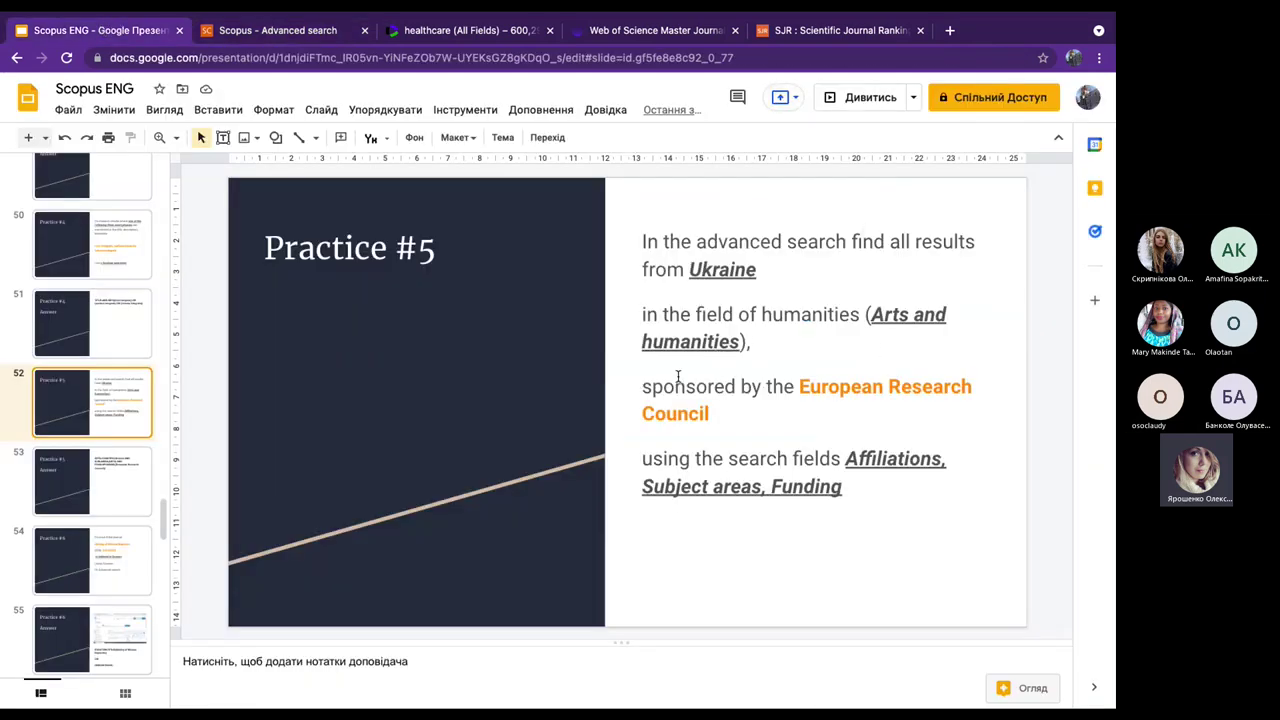
{"action": "left_click_drag", "start_coordinate": [645, 388], "coordinate": [709, 416]}
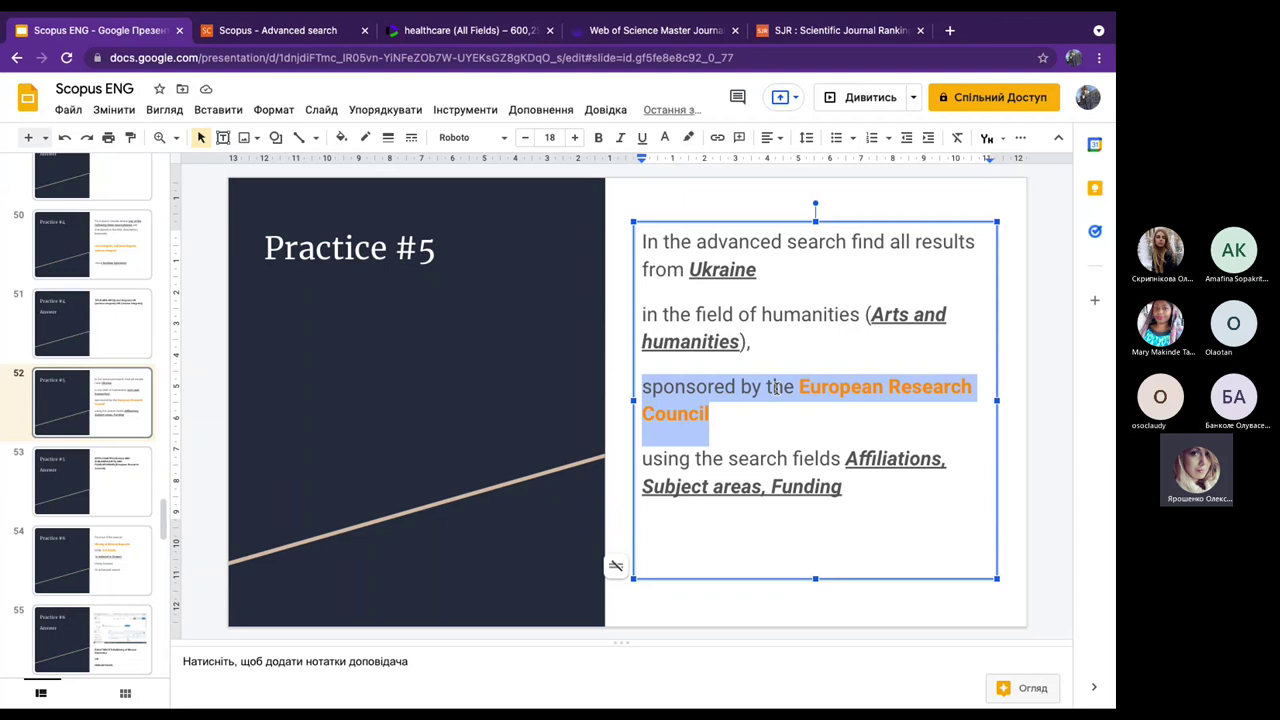
{"action": "left_click", "coordinate": [848, 487]}
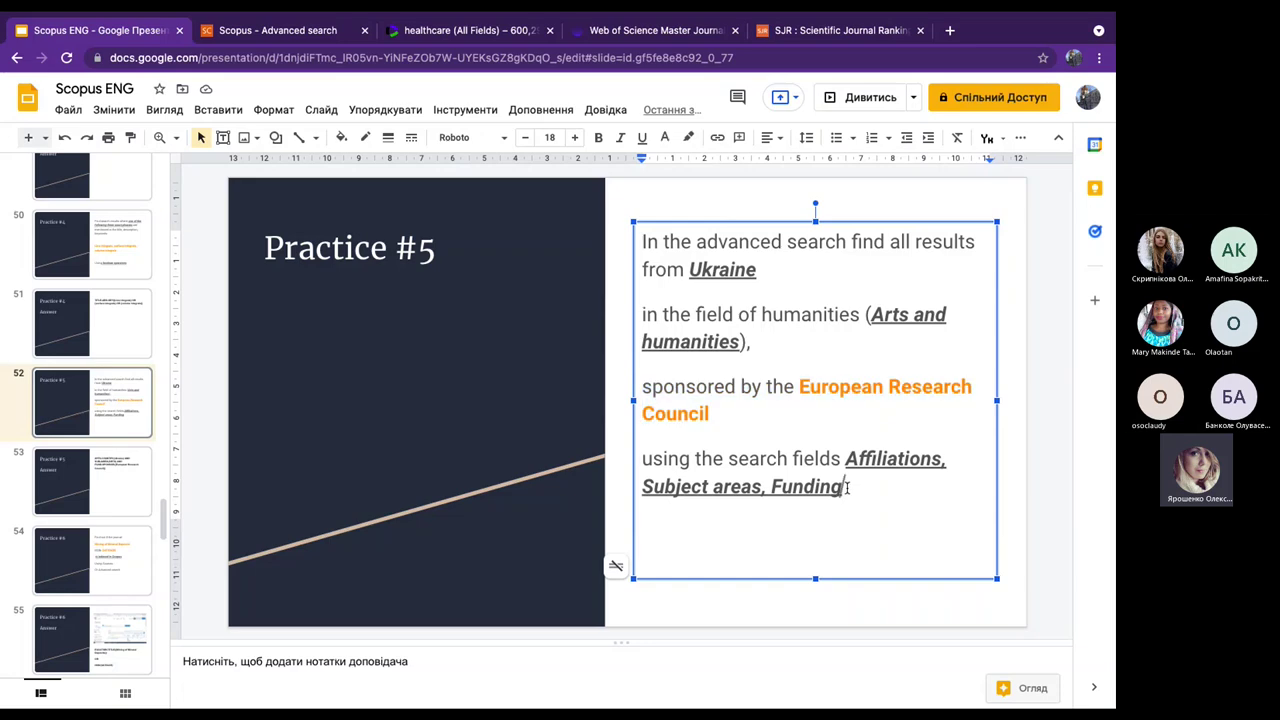
{"action": "left_click_drag", "start_coordinate": [848, 487], "coordinate": [772, 487]}
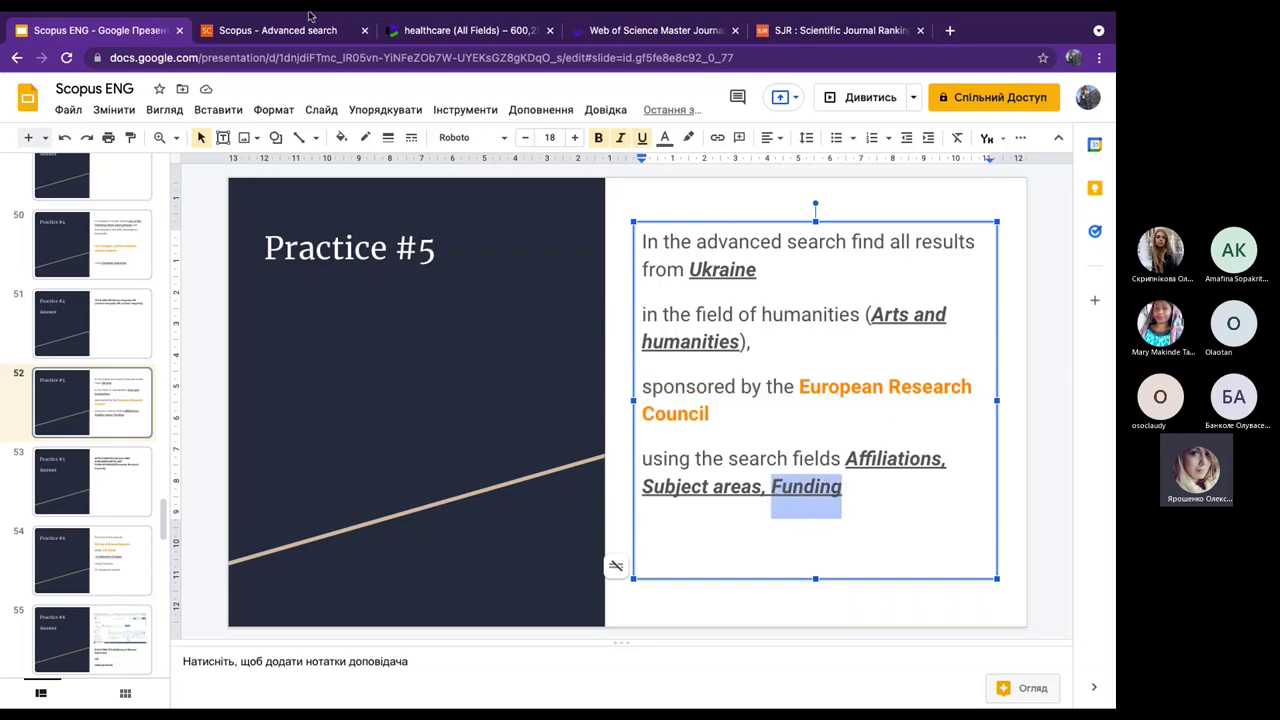
Return to the Scopus advanced search, collapse the Affiliations field codes and expand the Funding group.
{"action": "left_click", "coordinate": [298, 32]}
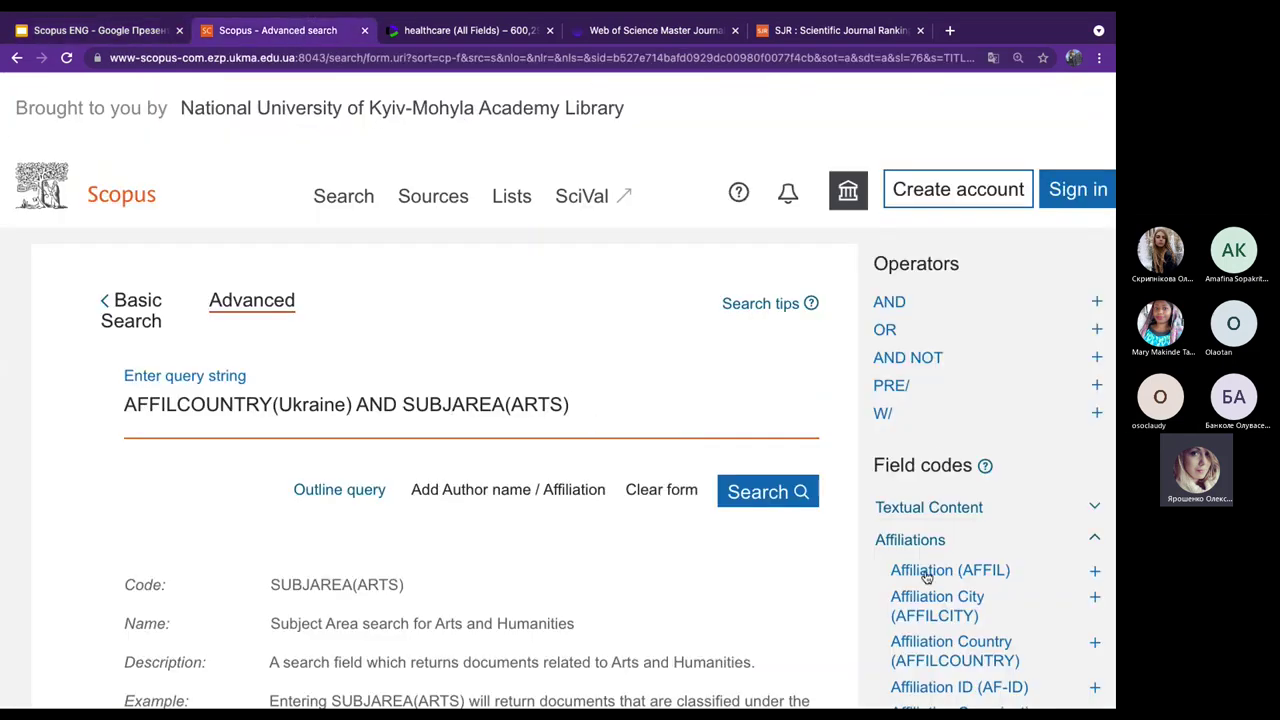
{"action": "scroll", "coordinate": [853, 640], "scroll_direction": "down", "scroll_amount": 3}
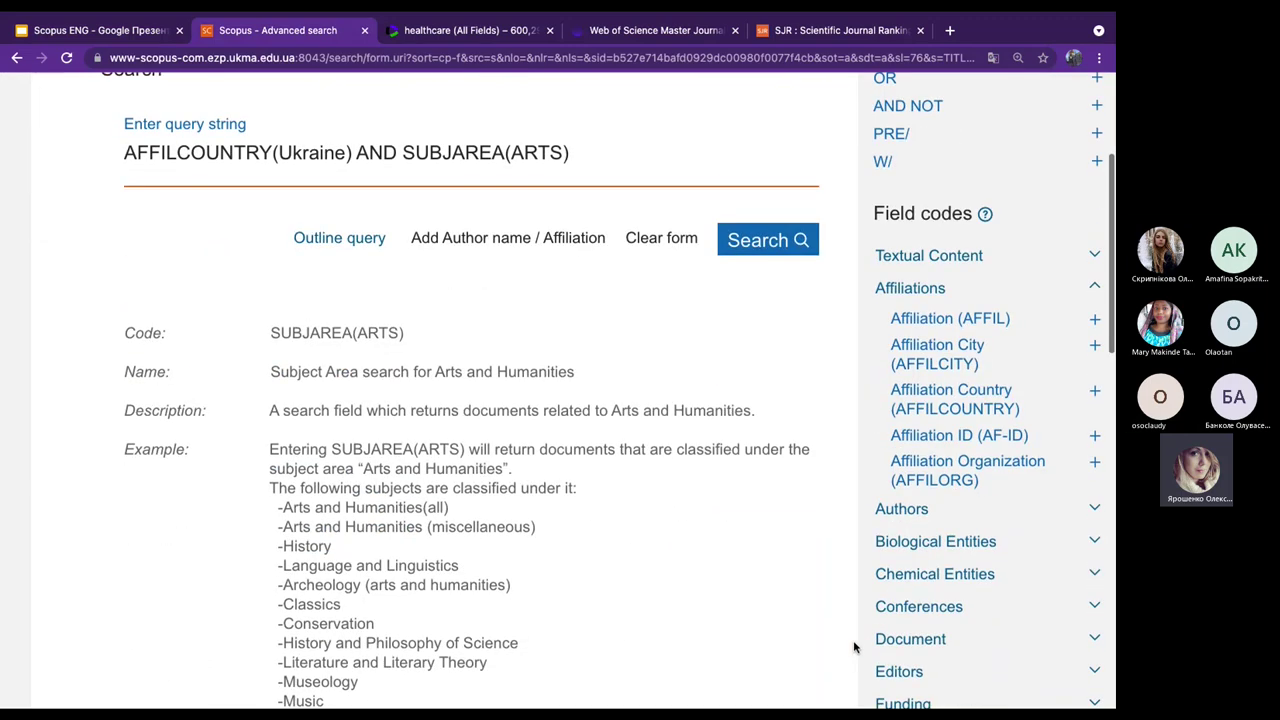
{"action": "left_click", "coordinate": [1095, 288]}
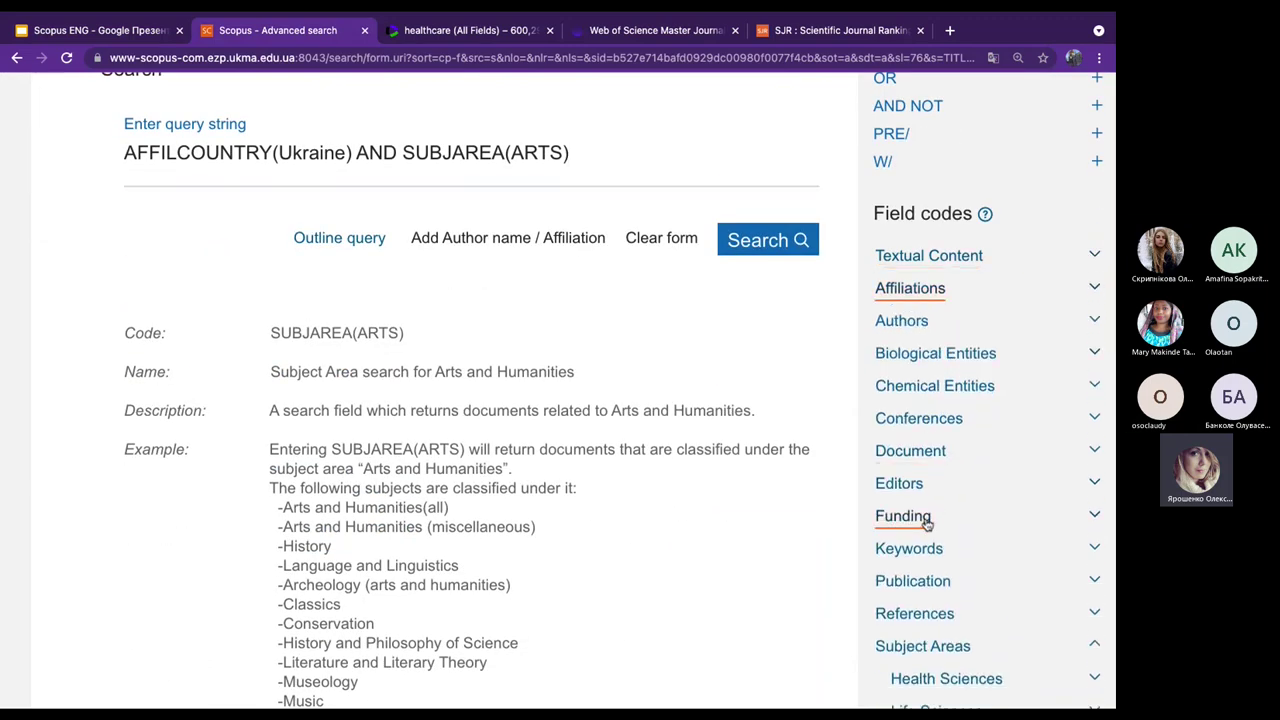
{"action": "left_click", "coordinate": [1095, 515]}
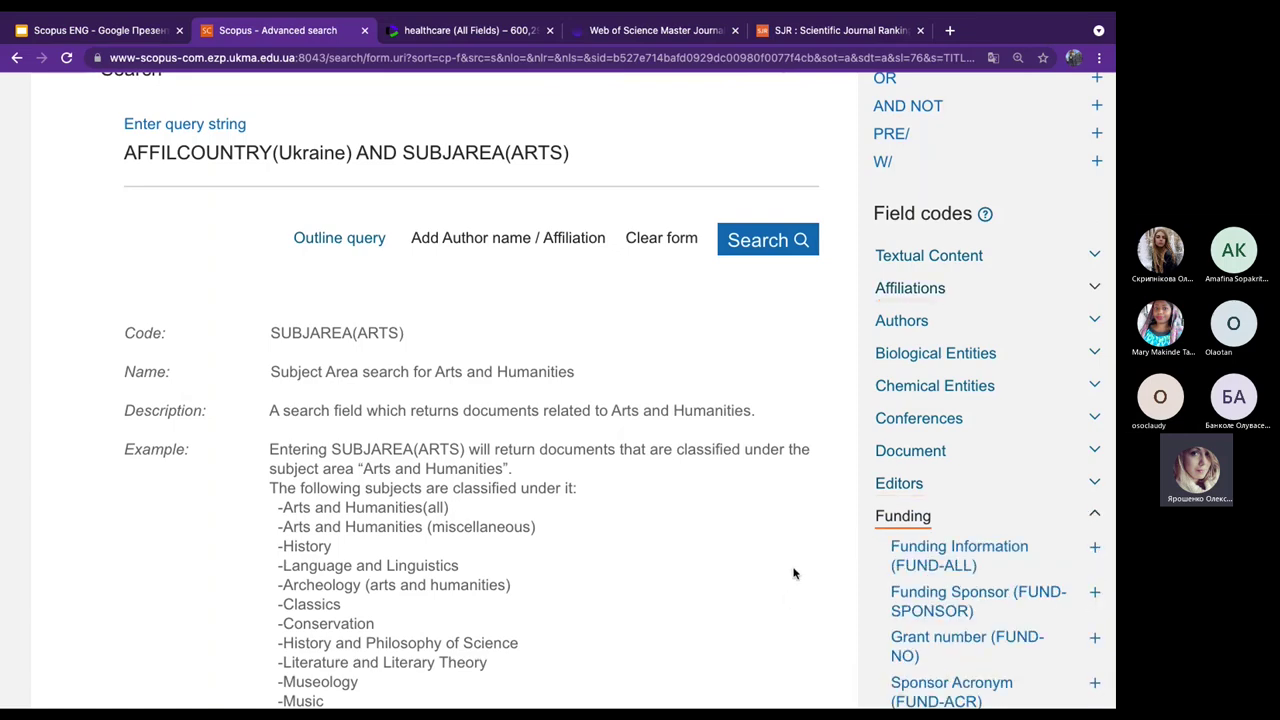
Compare the descriptions of the Funding field codes and add Funding Sponsor (FUND-SPONSOR) to the query string.
{"action": "scroll", "coordinate": [793, 573], "scroll_direction": "down", "scroll_amount": 3}
{"action": "mouse_move", "coordinate": [1013, 312]}
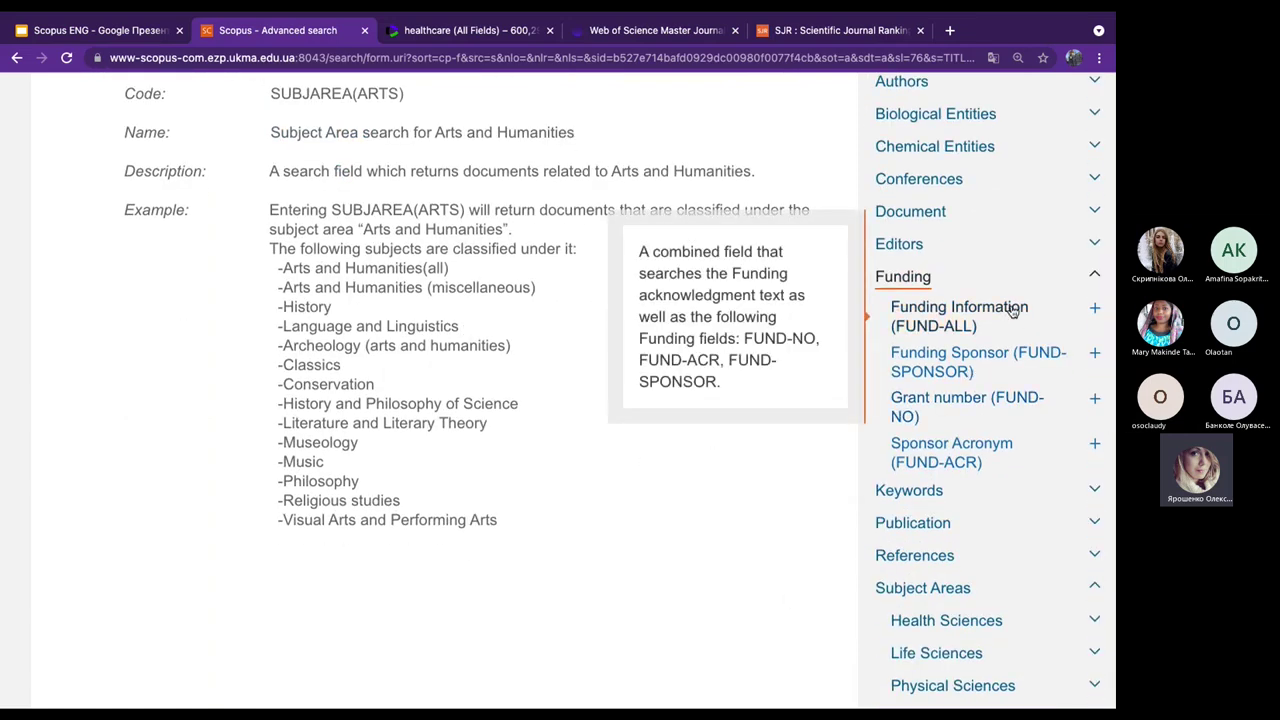
{"action": "mouse_move", "coordinate": [975, 358]}
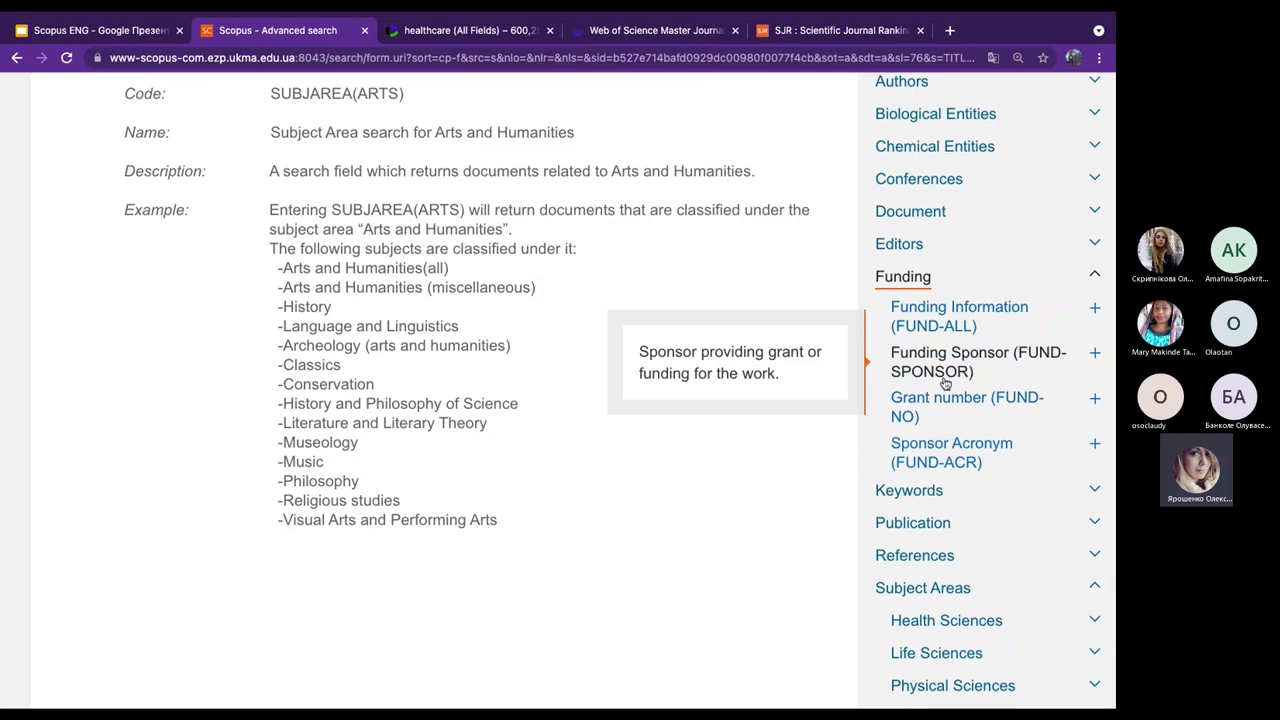
{"action": "mouse_move", "coordinate": [943, 402]}
{"action": "mouse_move", "coordinate": [953, 452]}
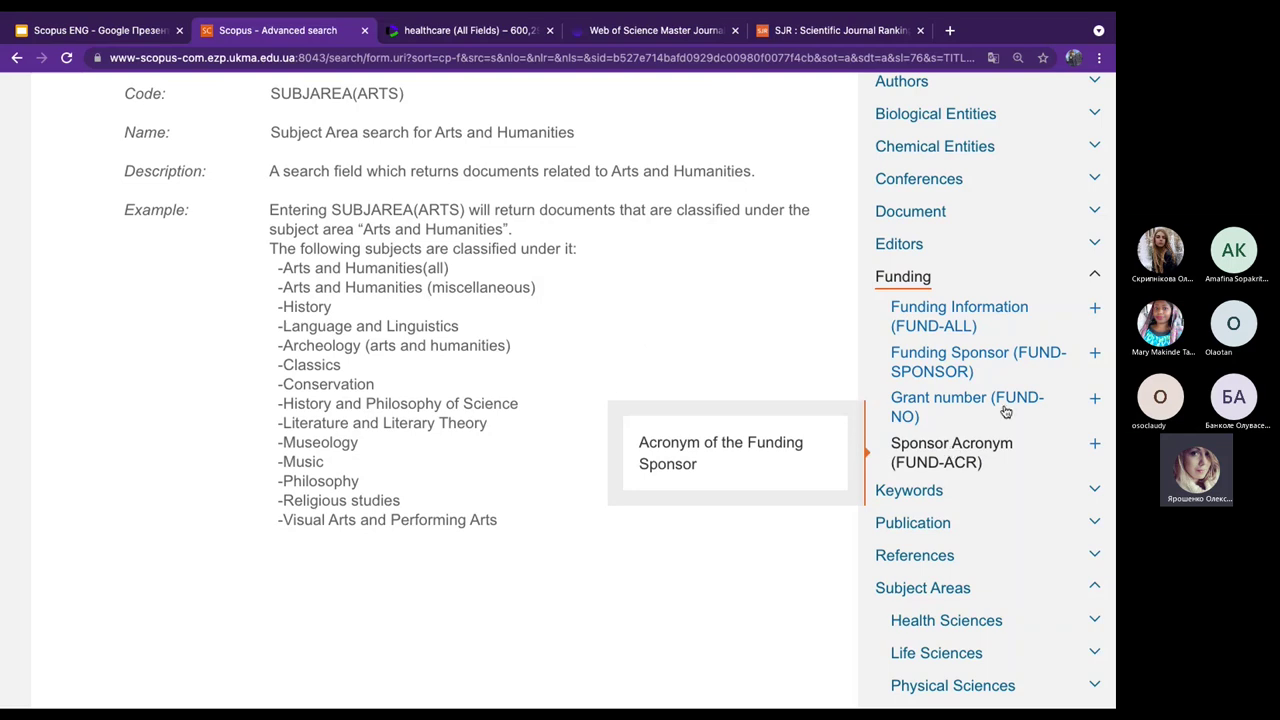
{"action": "mouse_move", "coordinate": [1056, 364]}
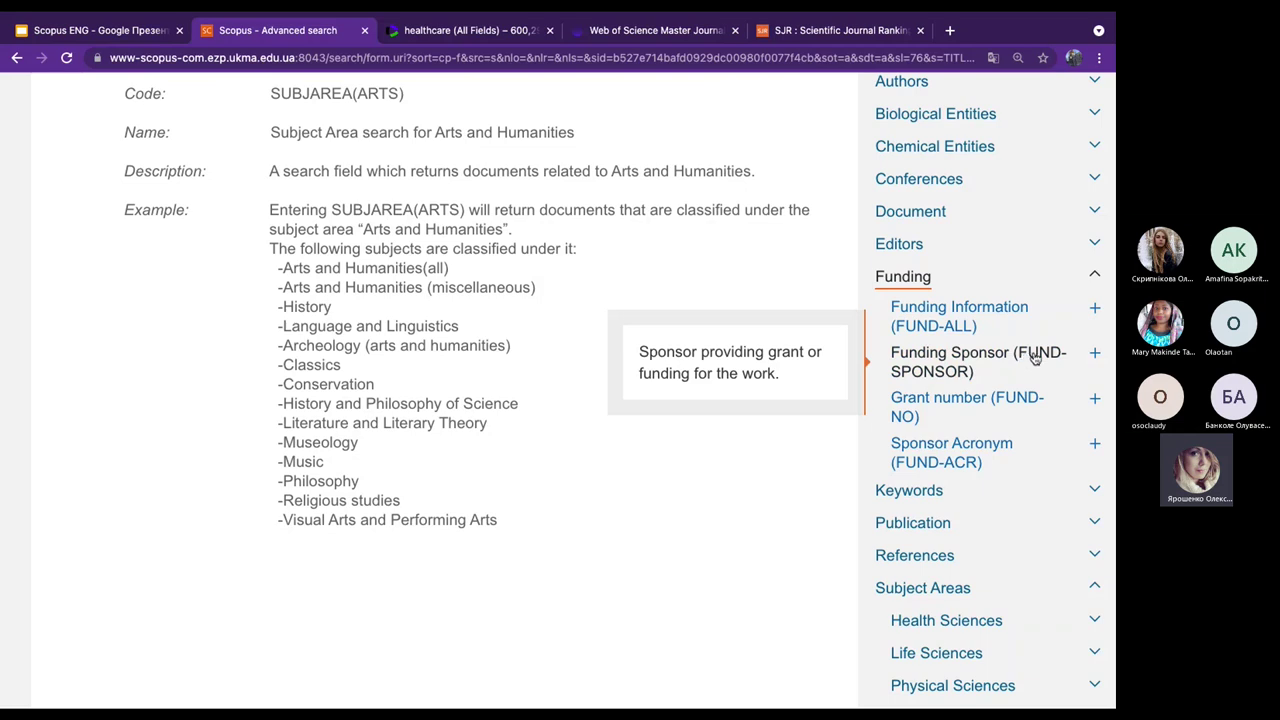
{"action": "left_click", "coordinate": [1094, 355]}
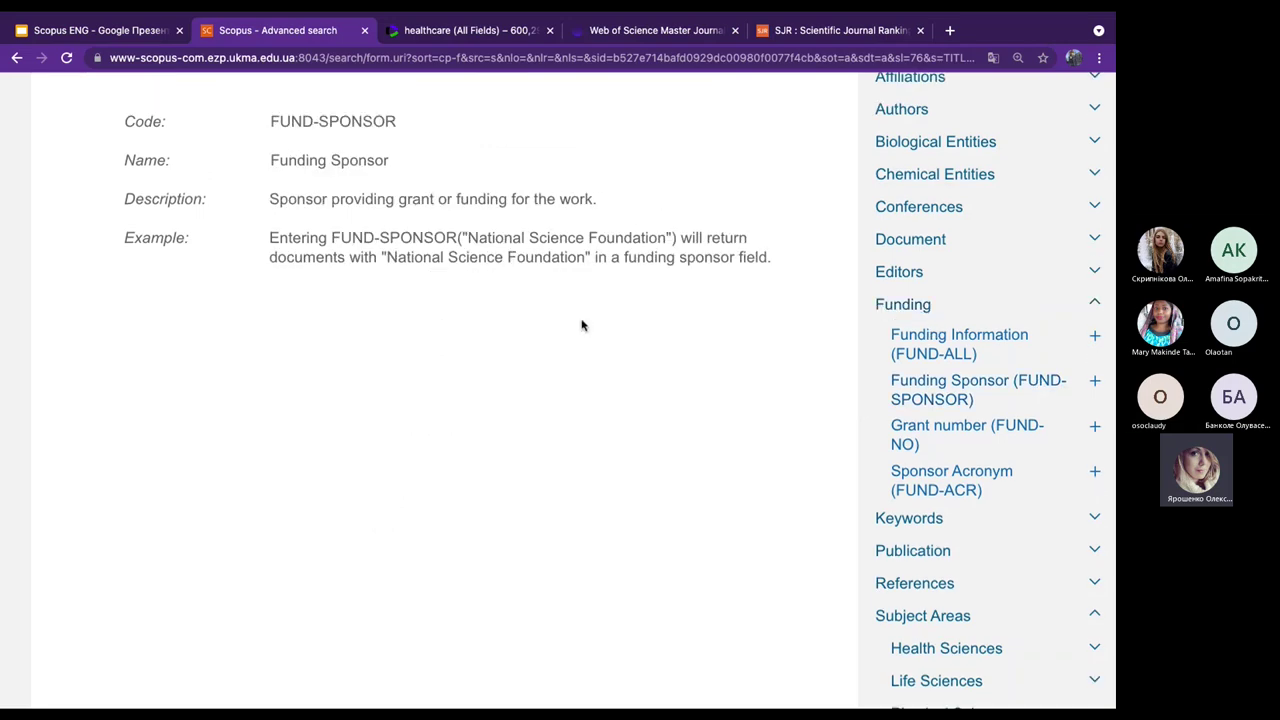
Insert the AND operator between SUBJAREA(ARTS) and FUND-SPONSOR() in the query string.
{"action": "left_click", "coordinate": [574, 416]}
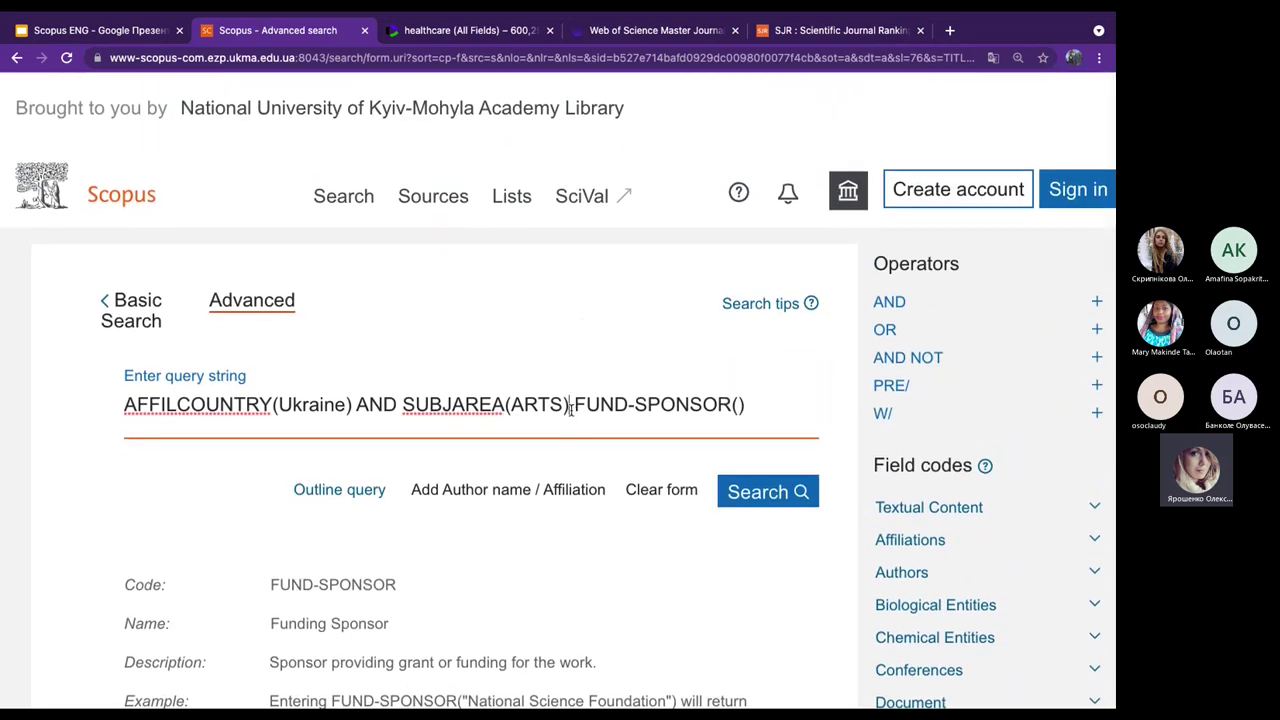
{"action": "type", "text": "AND"}
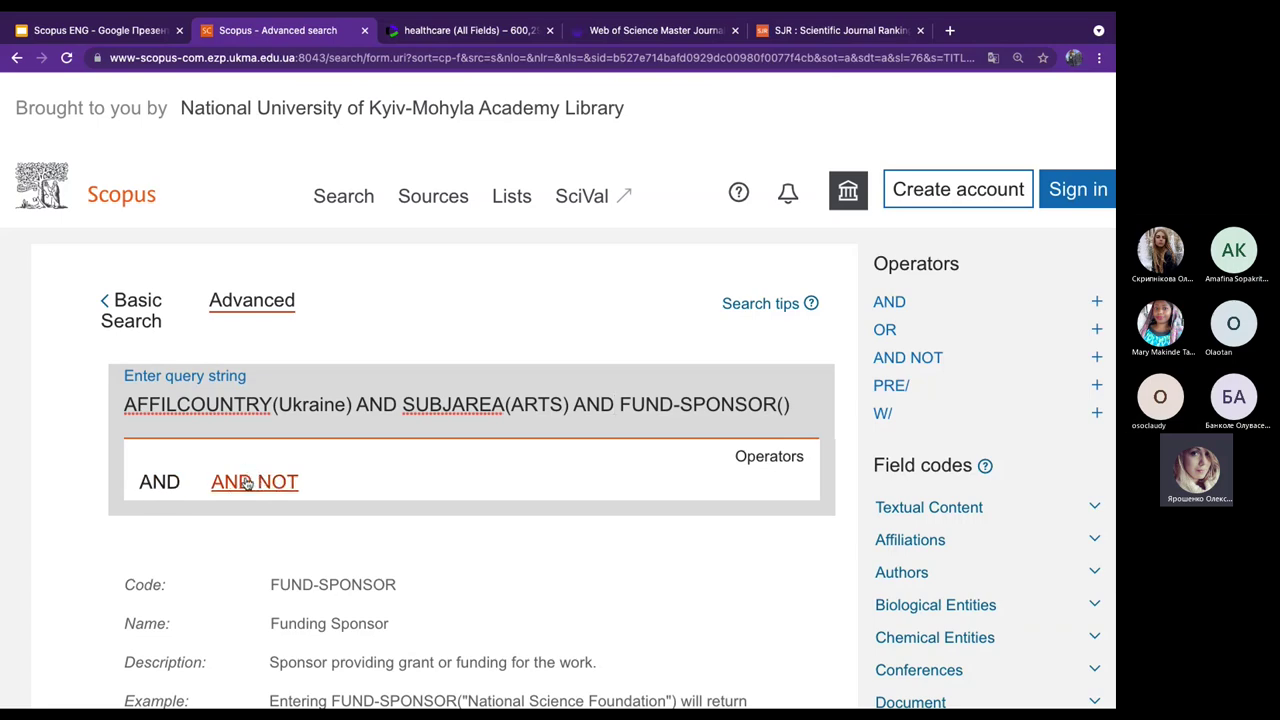
{"action": "left_click", "coordinate": [143, 484]}
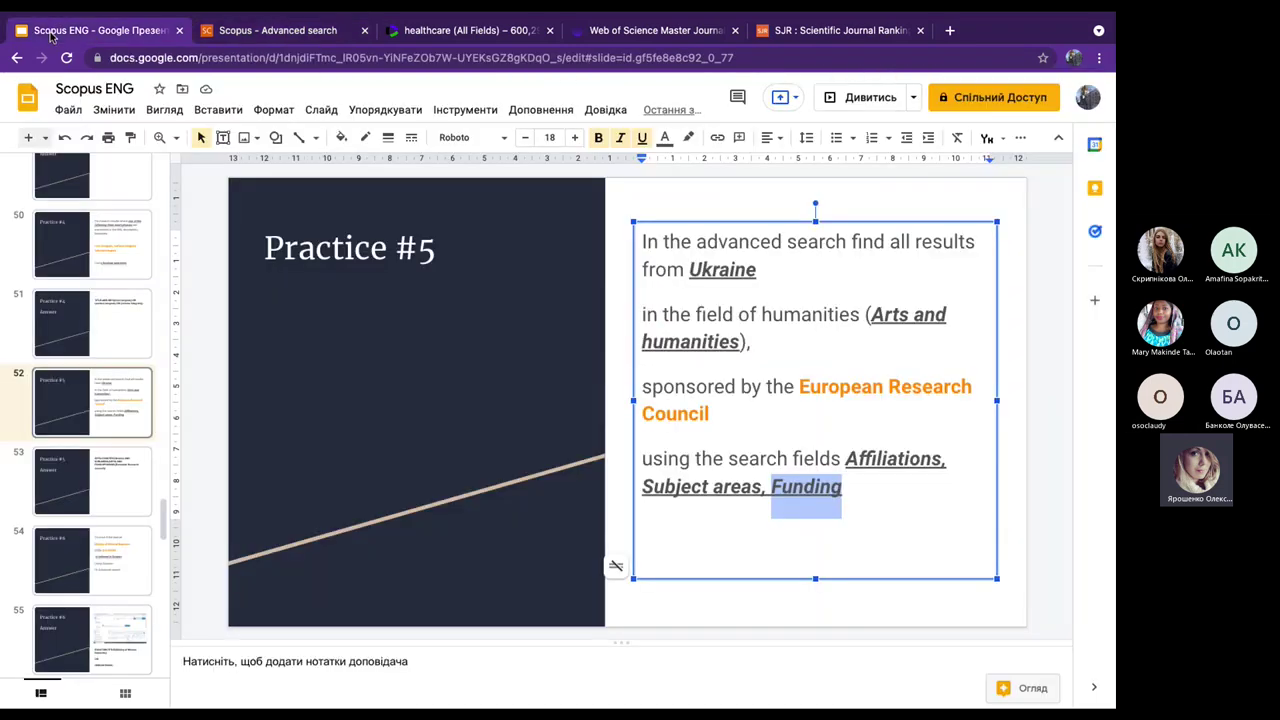
Copy "European Research Council" from the Practice #5 slide into the FUND-SPONSOR parentheses in Scopus, removing the trailing space.
{"action": "left_click", "coordinate": [50, 32]}
{"action": "left_click_drag", "start_coordinate": [713, 414], "coordinate": [801, 390]}
{"action": "key", "text": "ctrl+c"}
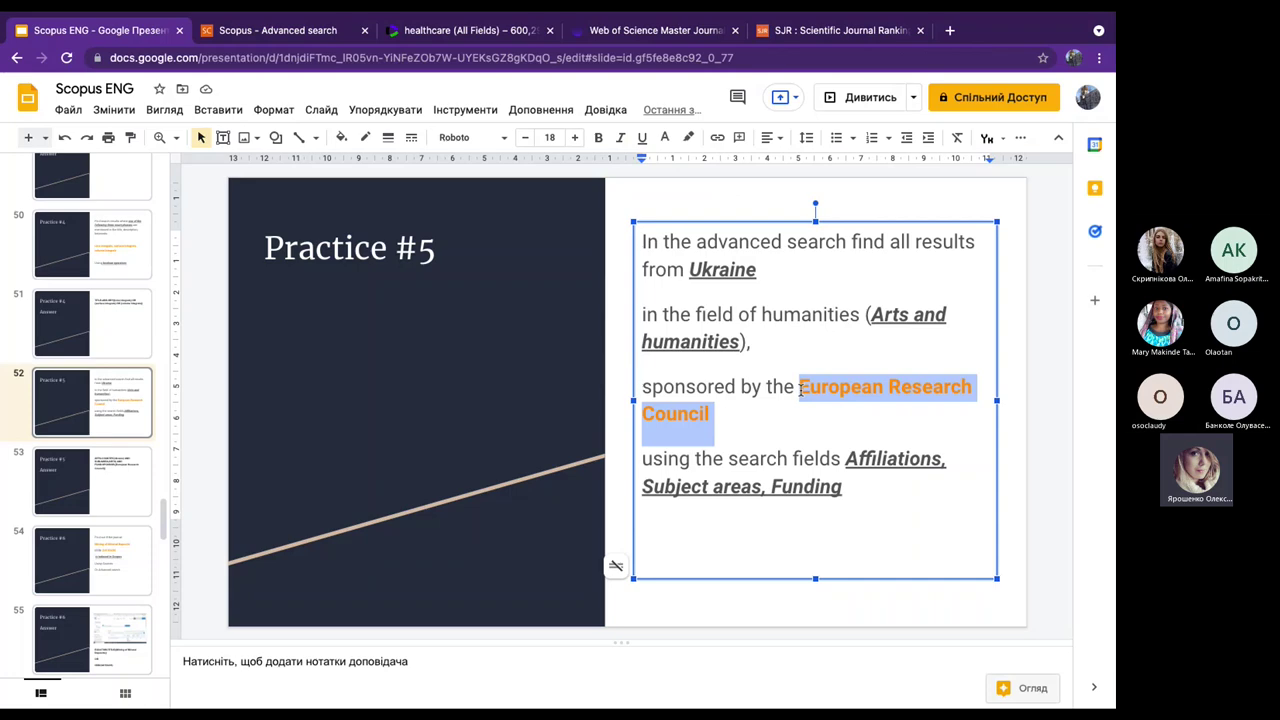
{"action": "left_click", "coordinate": [290, 28]}
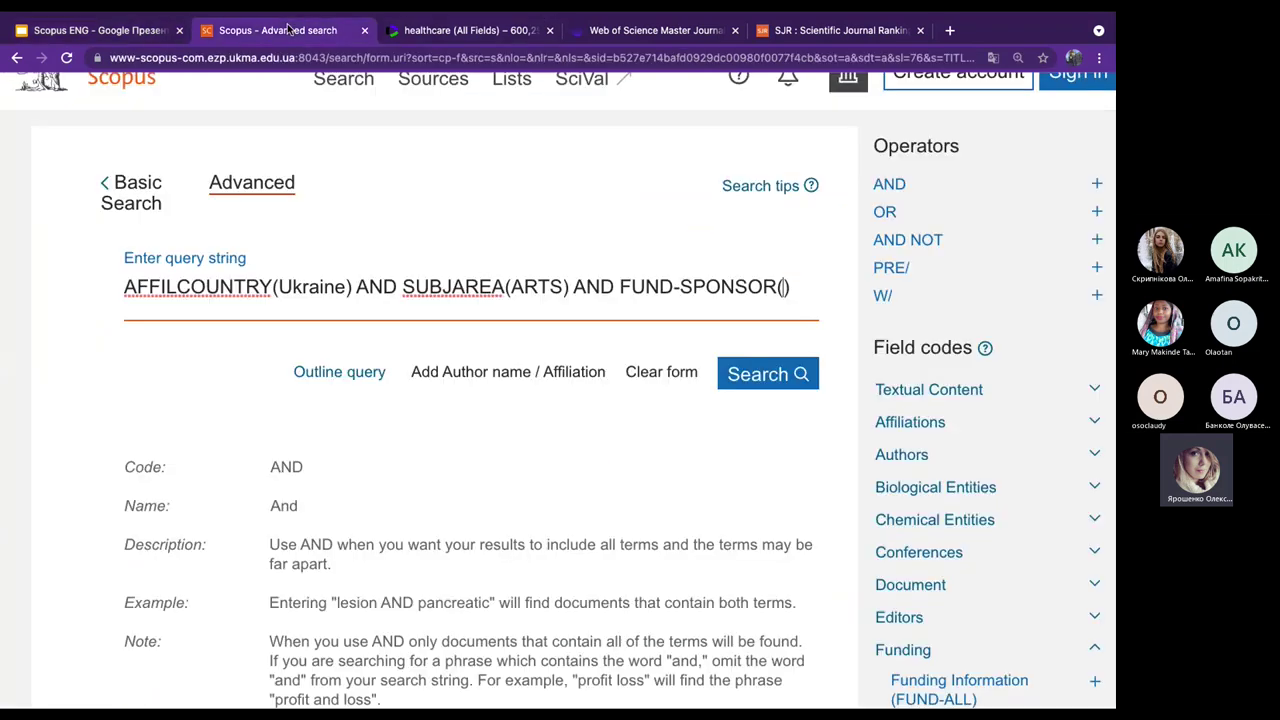
{"action": "key", "text": "ctrl+v"}
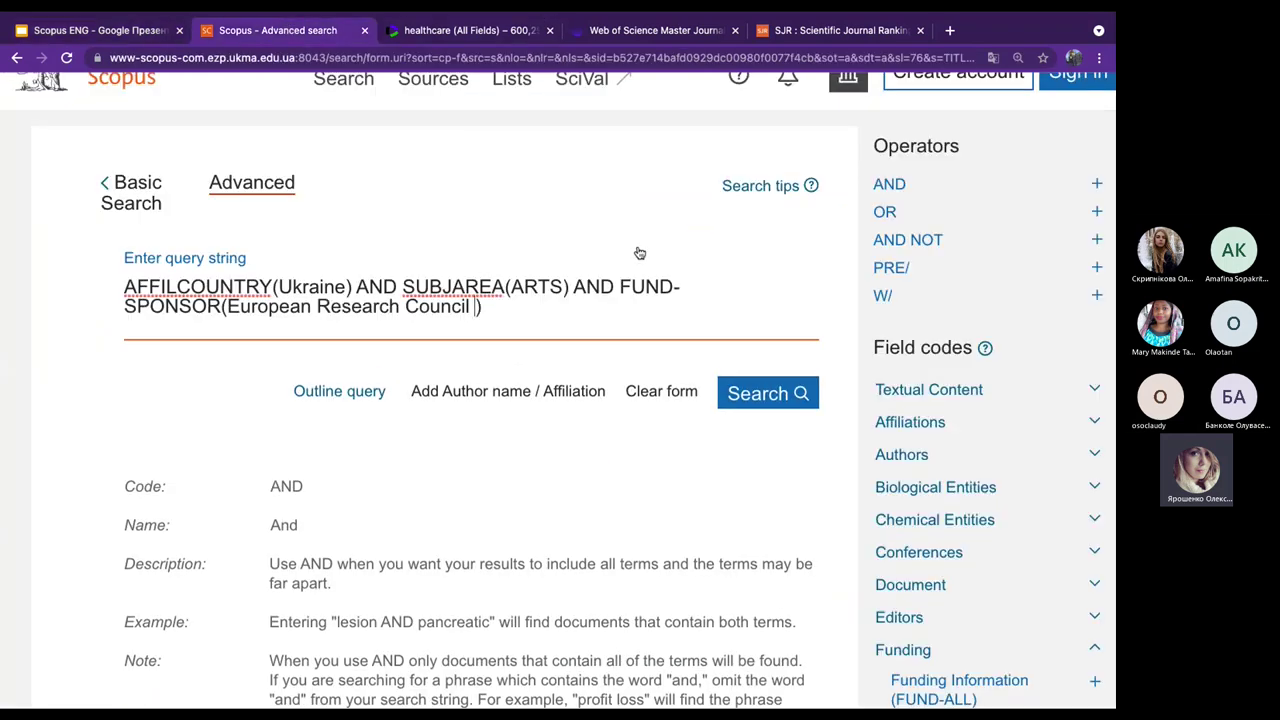
{"action": "key", "text": "Delete"}
{"action": "key", "text": "BackSpace"}
{"action": "type", "text": ")"}
Enclose European Research Council in curly braces inside the FUND-SPONSOR parentheses and run the search.
{"action": "left_click_drag", "start_coordinate": [226, 309], "coordinate": [470, 308]}
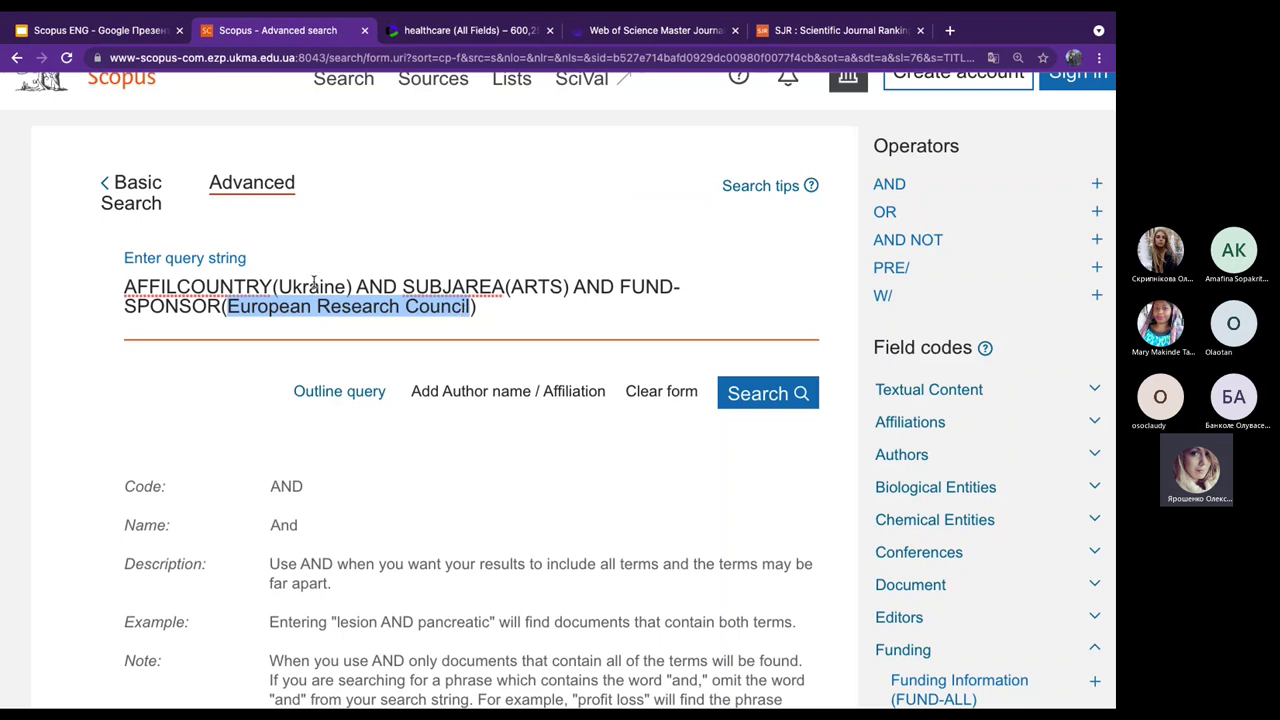
{"action": "left_click", "coordinate": [227, 308]}
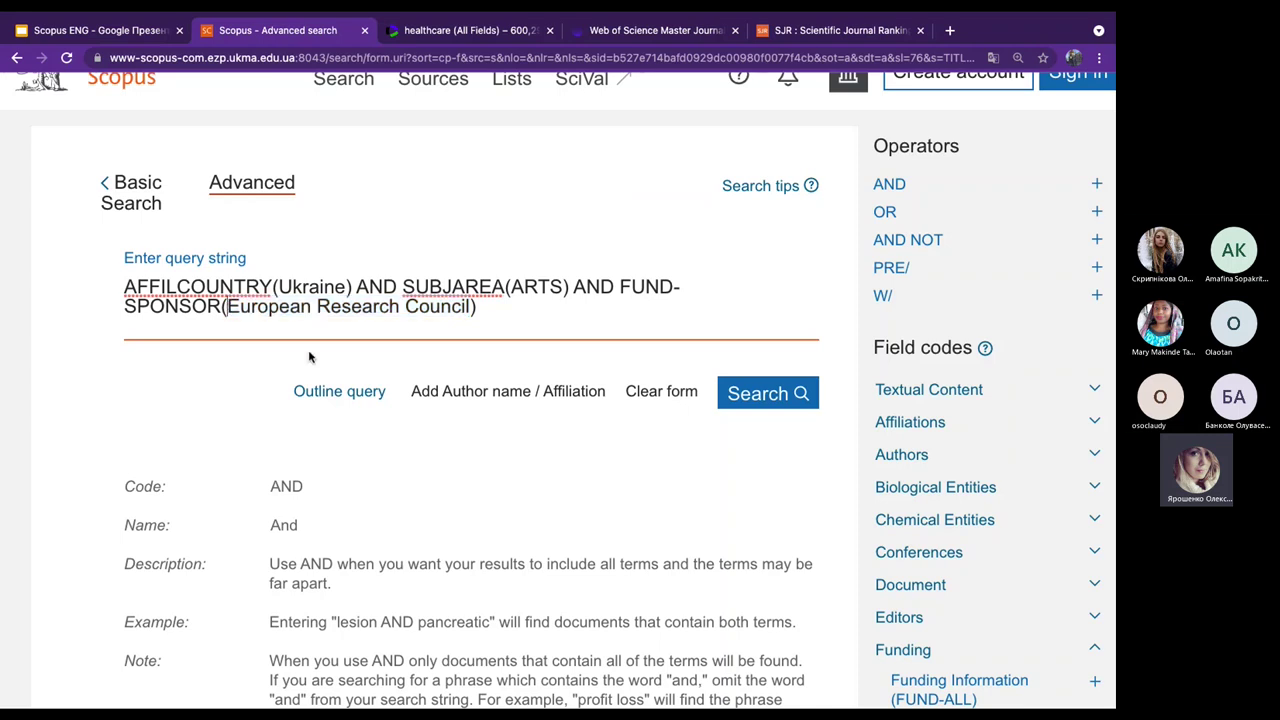
{"action": "type", "text": "{"}
{"action": "key", "text": "Right"}
{"action": "key", "text": "Right"}
{"action": "key", "text": "Right"}
{"action": "key", "text": "Right"}
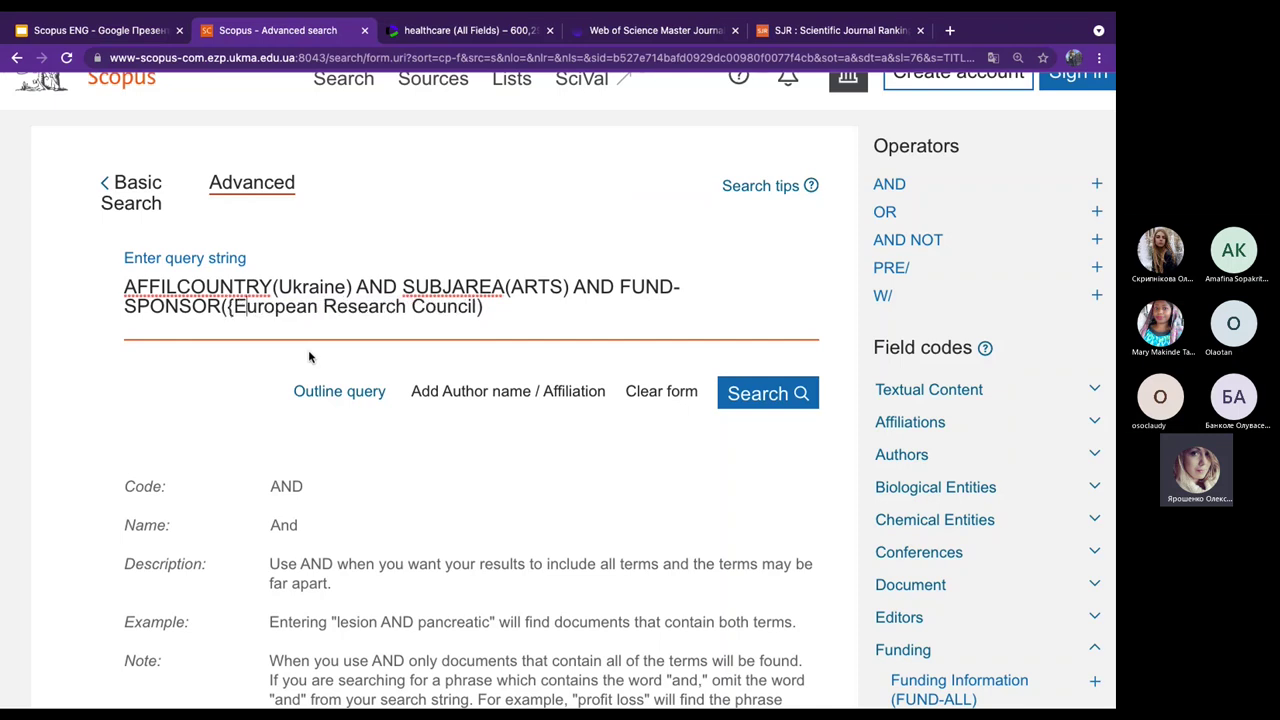
{"action": "key", "text": "Right"}
{"action": "key", "text": "Right"}
{"action": "key", "text": "Right"}
{"action": "key", "text": "Right"}
{"action": "key", "text": "Right"}
{"action": "key", "text": "Right"}
{"action": "key", "text": "Right"}
{"action": "key", "text": "Right"}
{"action": "key", "text": "Right"}
{"action": "key", "text": "Right"}
{"action": "key", "text": "Right"}
{"action": "key", "text": "Right"}
{"action": "key", "text": "Right"}
{"action": "key", "text": "Right"}
{"action": "key", "text": "Right"}
{"action": "key", "text": "Right"}
{"action": "key", "text": "Right"}
{"action": "key", "text": "Right"}
{"action": "key", "text": "Right"}
{"action": "key", "text": "Right"}
{"action": "key", "text": "Right"}
{"action": "type", "text": "}"}
{"action": "left_click", "coordinate": [758, 404]}
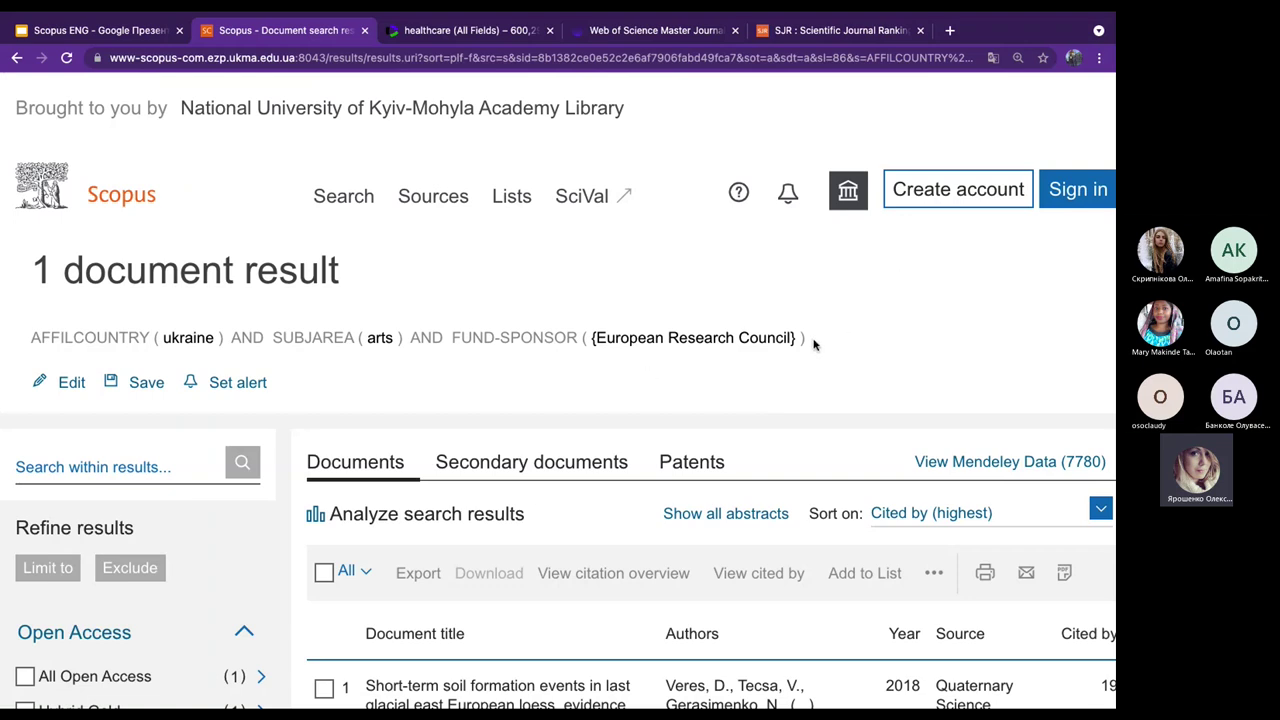
Review the full executed query string shown above the search results.
{"action": "left_click_drag", "start_coordinate": [767, 340], "coordinate": [157, 338]}
{"action": "left_click", "coordinate": [791, 282]}
{"action": "triple_click", "coordinate": [845, 352]}
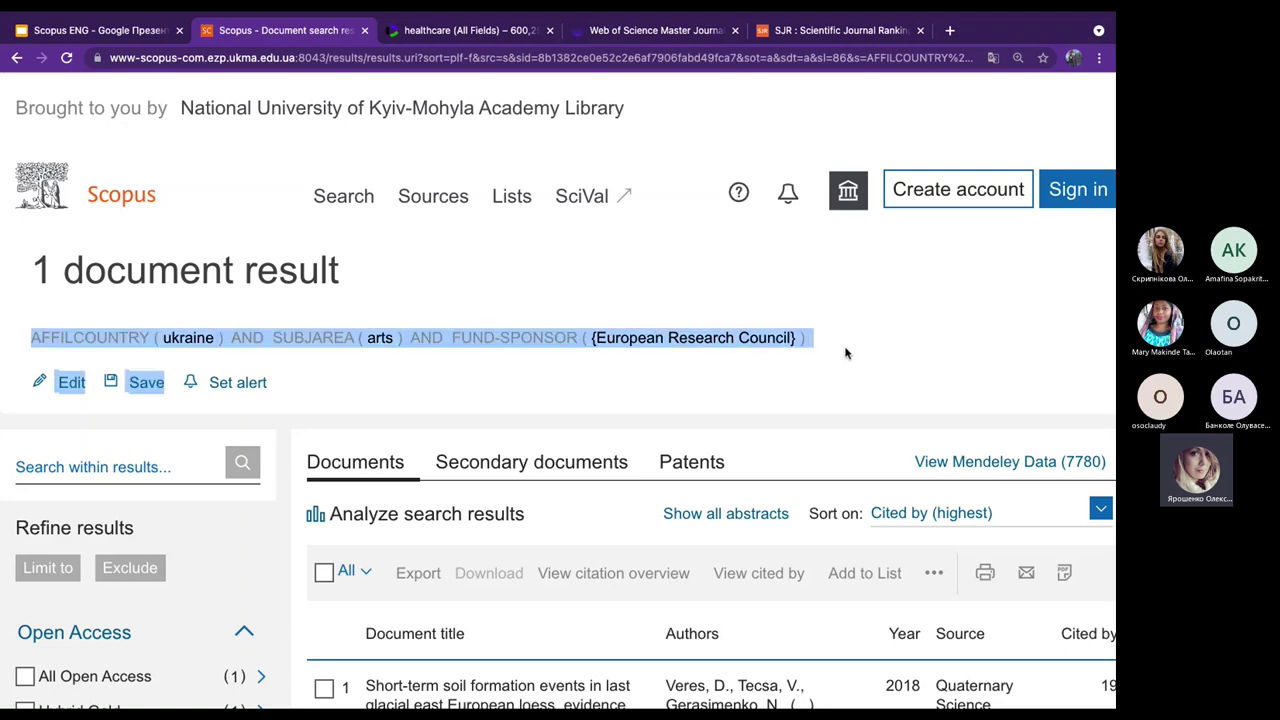
{"action": "left_click", "coordinate": [842, 345]}
{"action": "triple_click", "coordinate": [815, 342]}
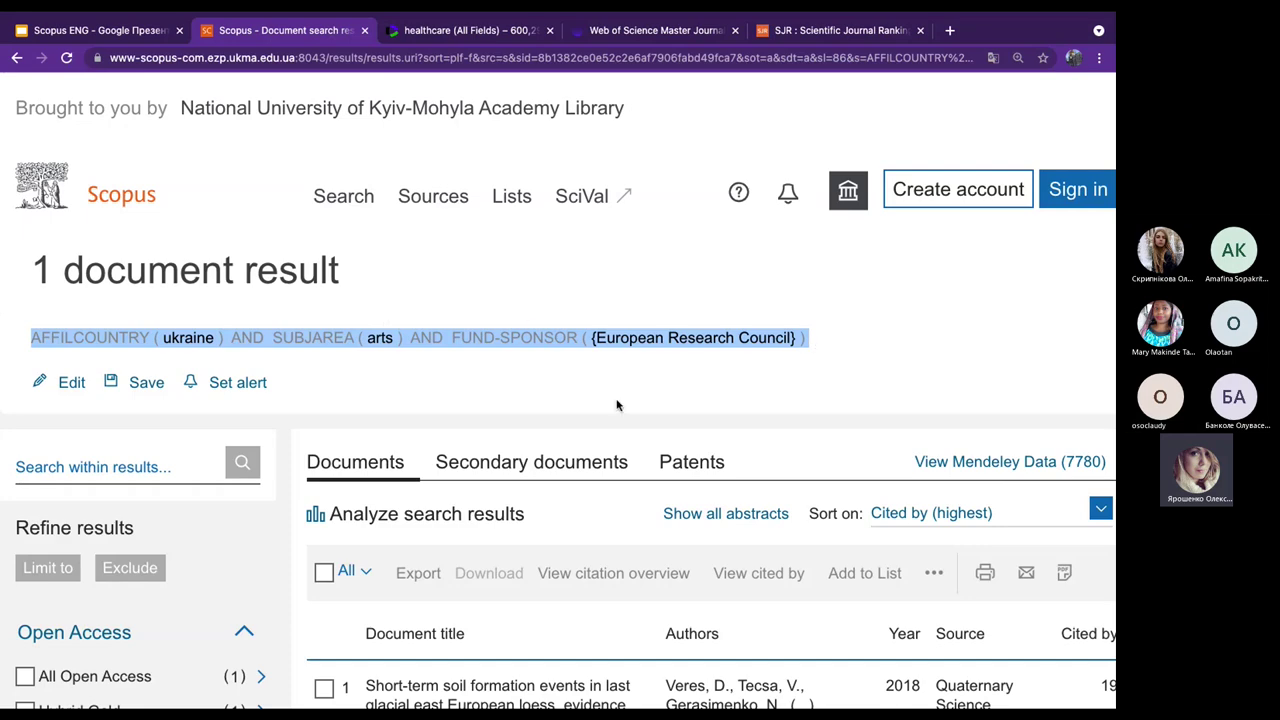
Open the record of the soil formation article found by the search and expand its Funding details.
{"action": "scroll", "coordinate": [271, 543], "scroll_direction": "down", "scroll_amount": 5}
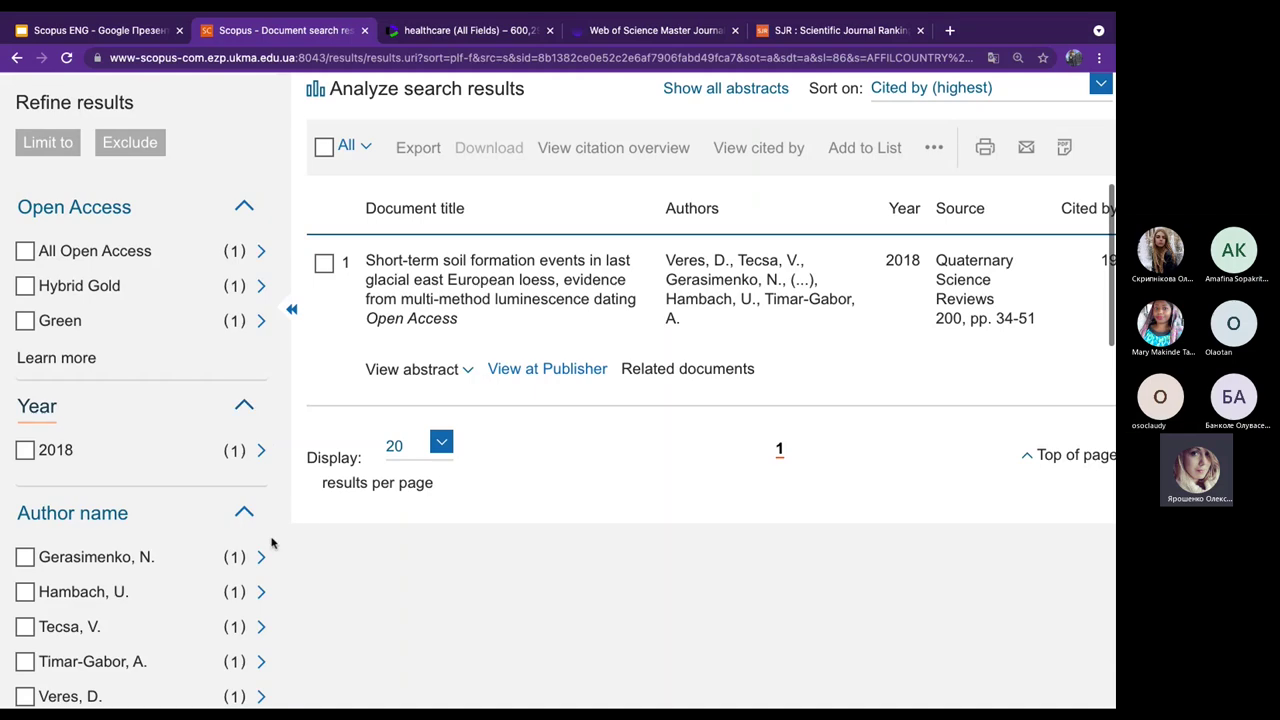
{"action": "left_click", "coordinate": [487, 270]}
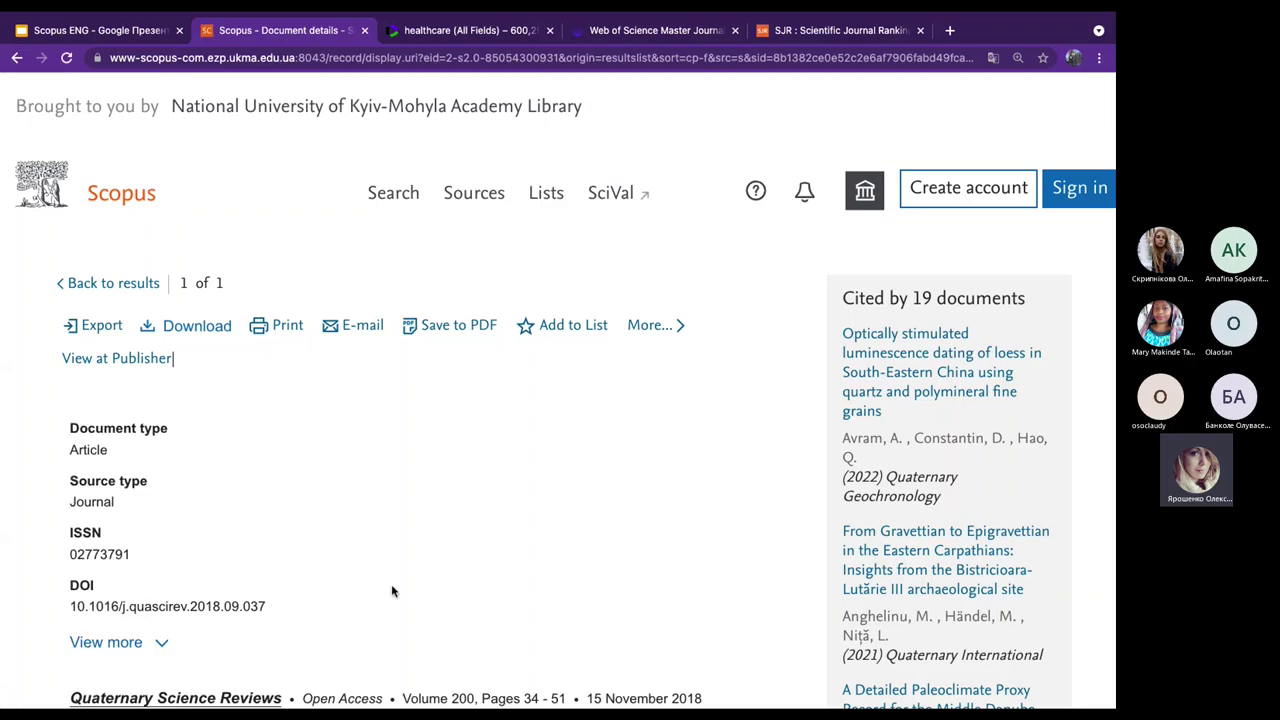
{"action": "scroll", "coordinate": [392, 591], "scroll_direction": "down", "scroll_amount": 10}
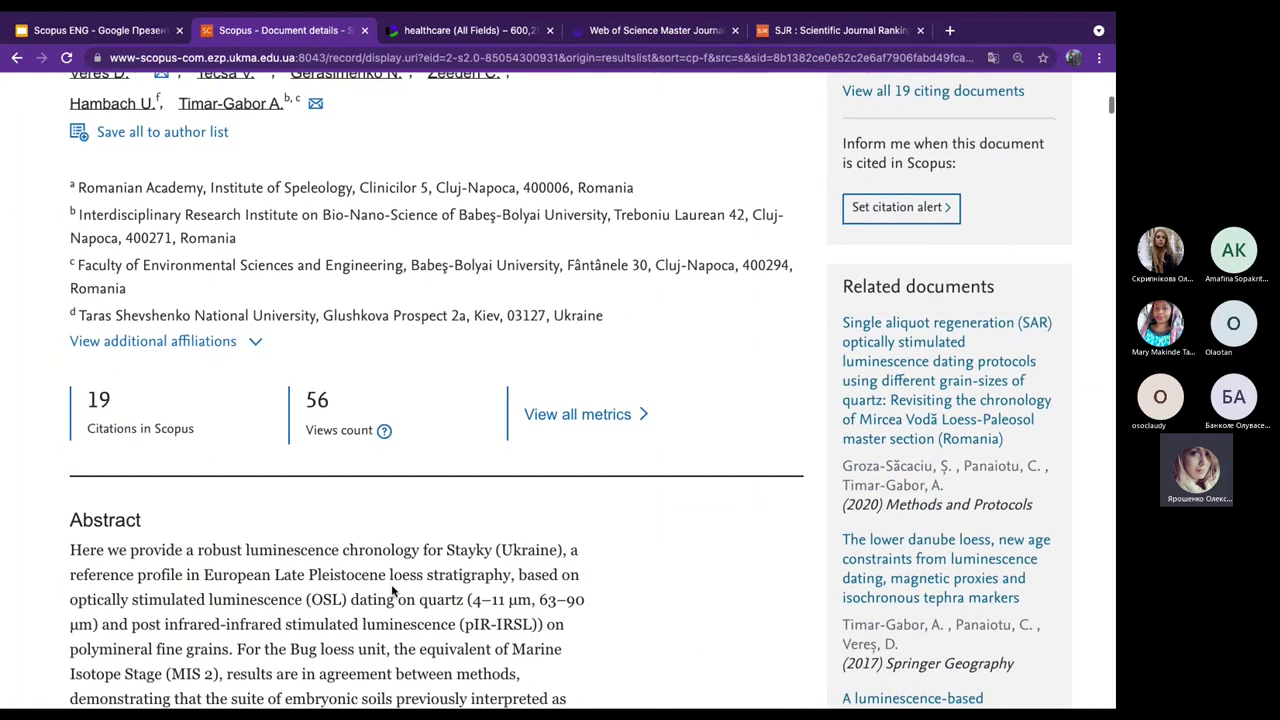
{"action": "scroll", "coordinate": [392, 591], "scroll_direction": "down", "scroll_amount": 15}
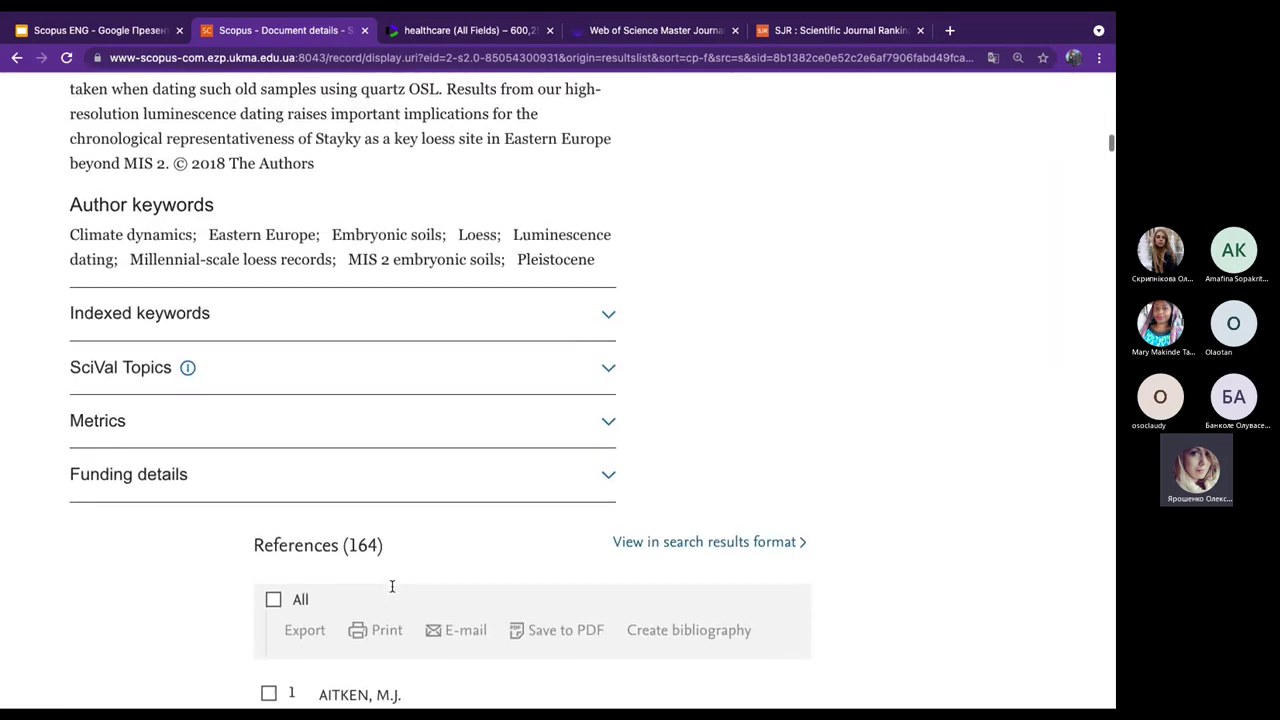
{"action": "scroll", "coordinate": [392, 586], "scroll_direction": "down", "scroll_amount": 2}
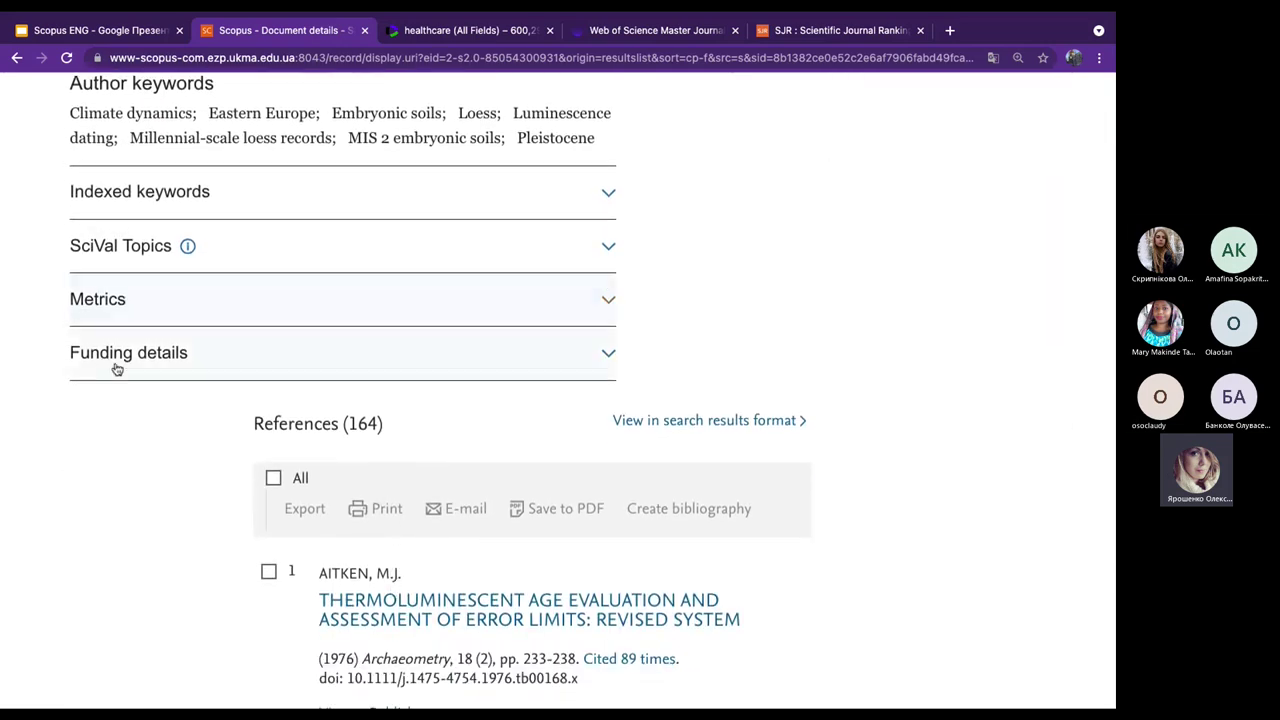
{"action": "left_click", "coordinate": [140, 362]}
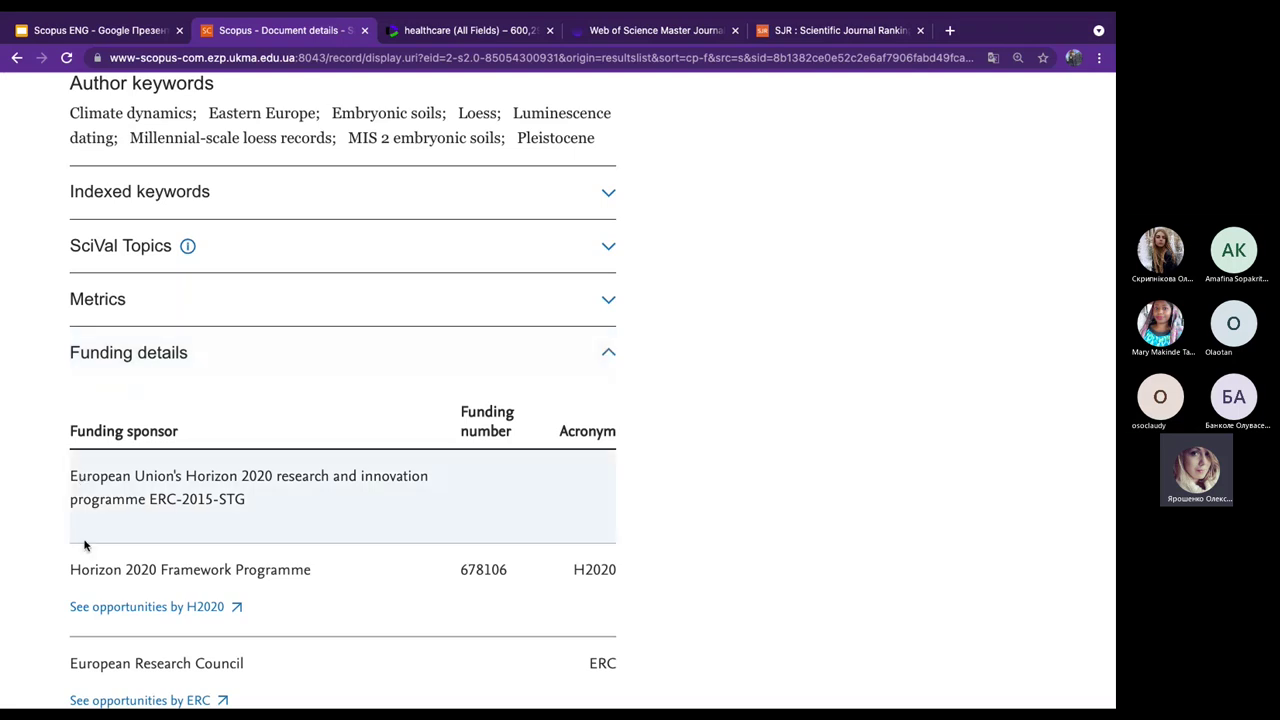
{"action": "scroll", "coordinate": [40, 489], "scroll_direction": "down", "scroll_amount": 2}
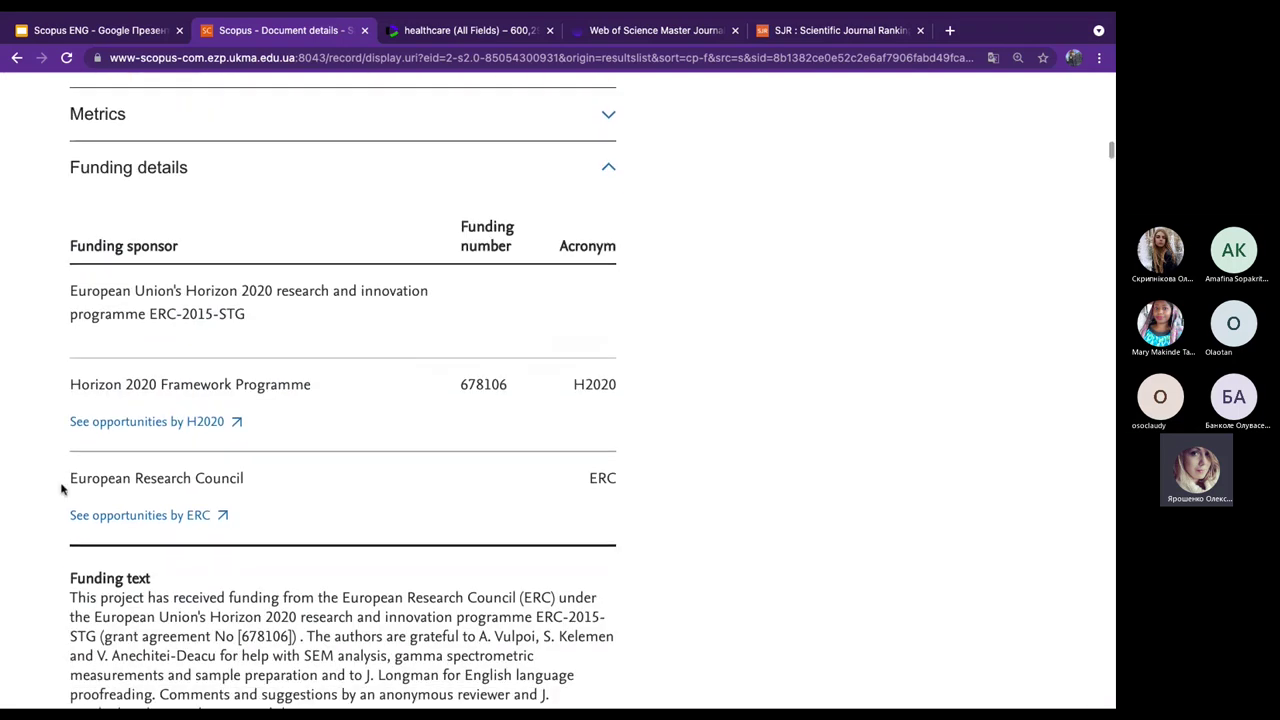
Examine the European Research Council entry and its acronym in the article's funding sponsor table.
{"action": "left_click_drag", "start_coordinate": [69, 479], "coordinate": [253, 490]}
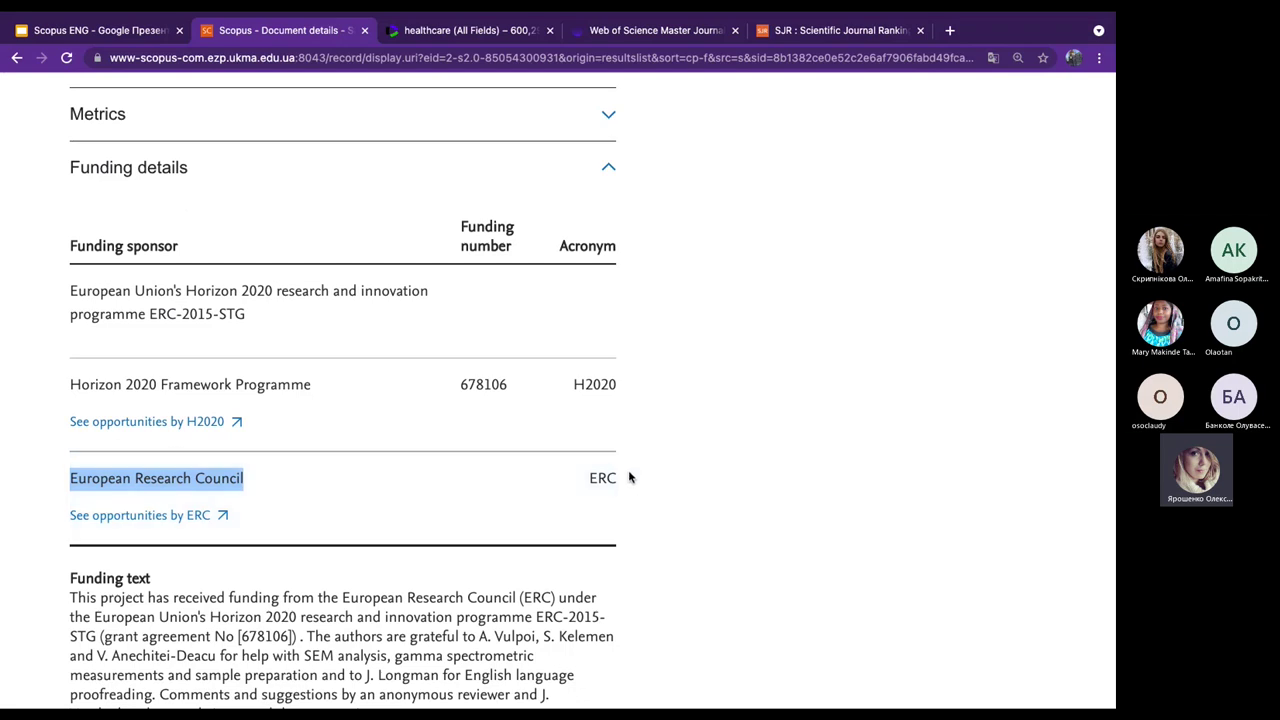
{"action": "left_click_drag", "start_coordinate": [589, 477], "coordinate": [620, 477]}
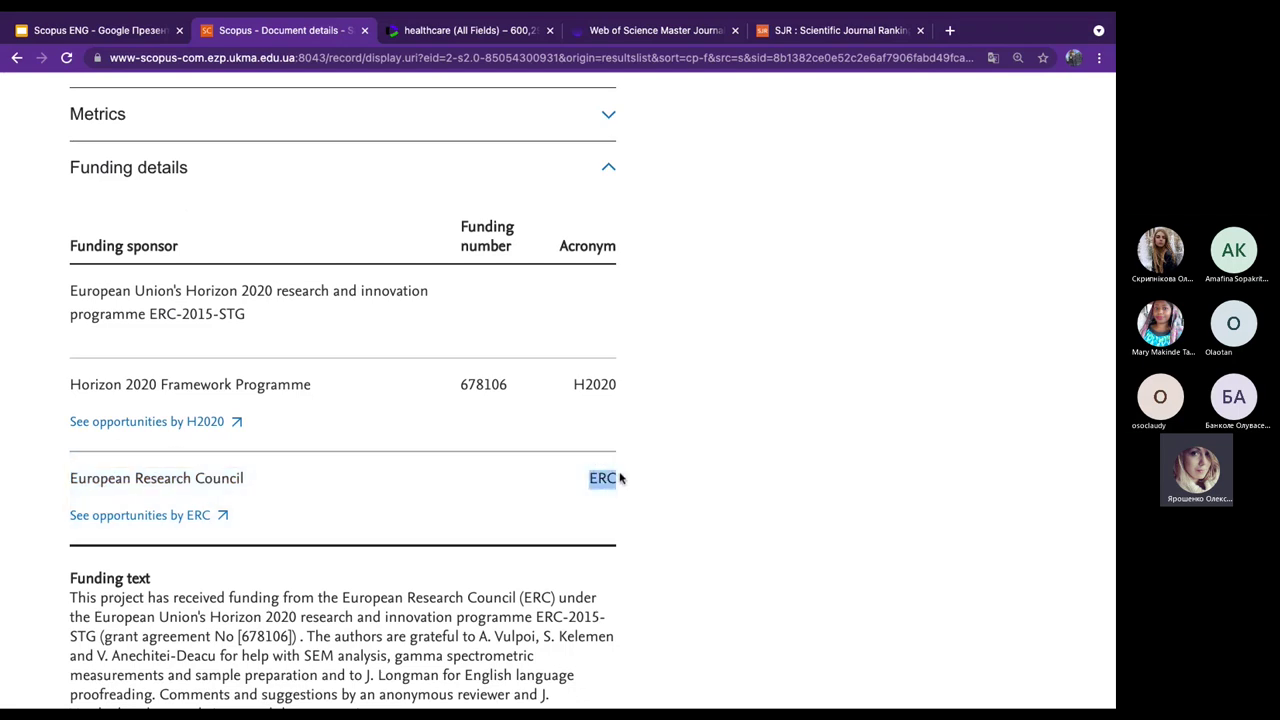
{"action": "left_click_drag", "start_coordinate": [561, 246], "coordinate": [628, 247]}
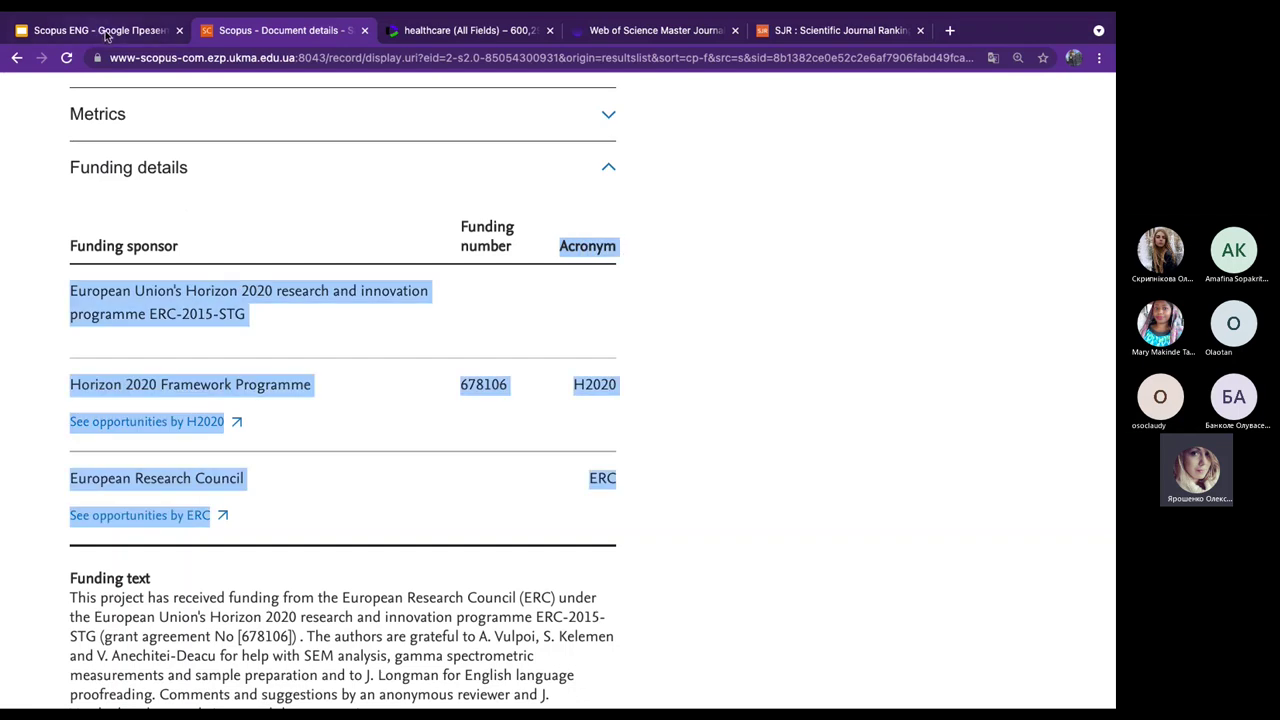
{"action": "left_click", "coordinate": [572, 246]}
{"action": "left_click_drag", "start_coordinate": [562, 243], "coordinate": [614, 242]}
{"action": "left_click", "coordinate": [614, 242]}
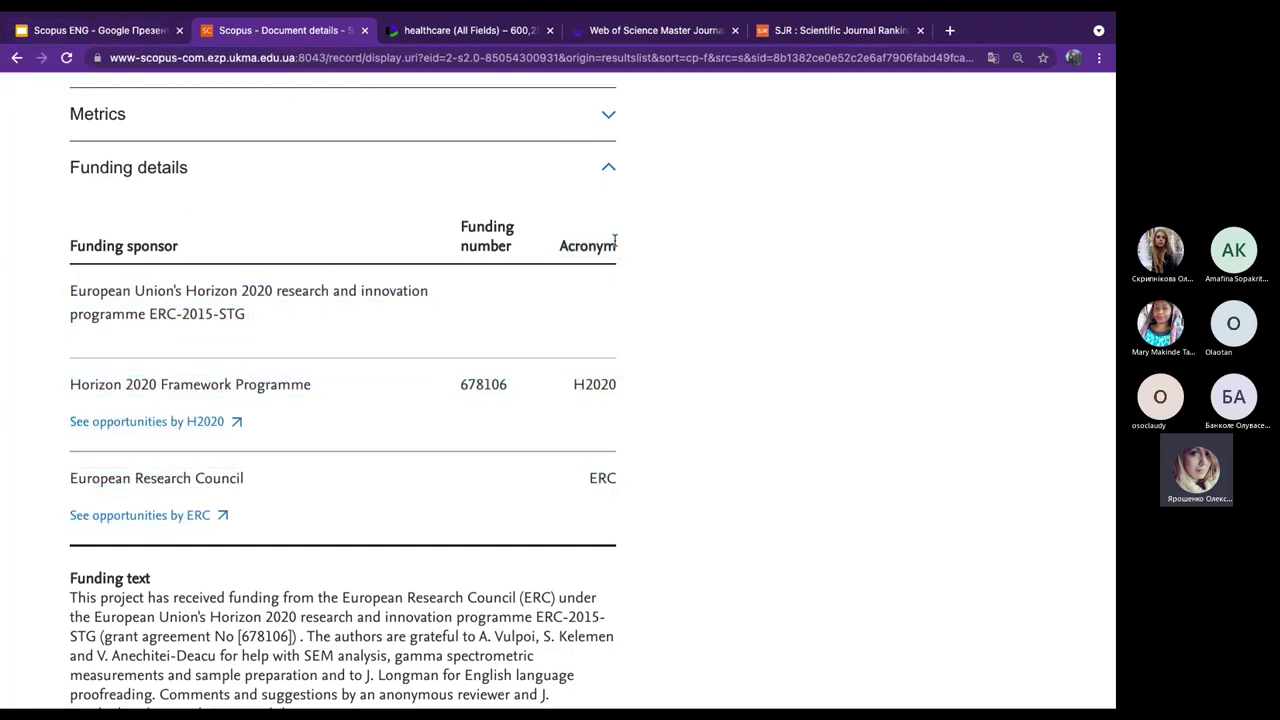
{"action": "left_click_drag", "start_coordinate": [614, 480], "coordinate": [262, 466]}
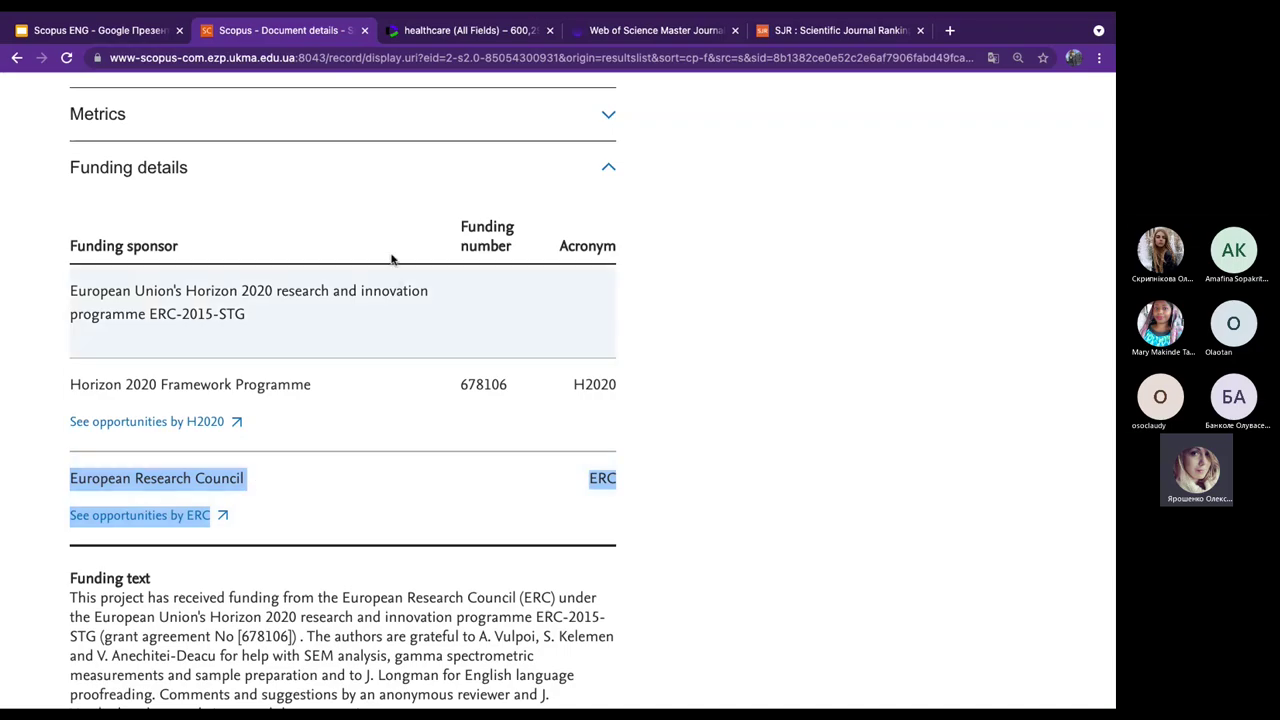
Switch to the Scopus ENG presentation in Google Slides and show the Practice #5 Answer slide.
{"action": "scroll", "coordinate": [391, 255], "scroll_direction": "up", "scroll_amount": 15}
{"action": "scroll", "coordinate": [391, 255], "scroll_direction": "up", "scroll_amount": 8}
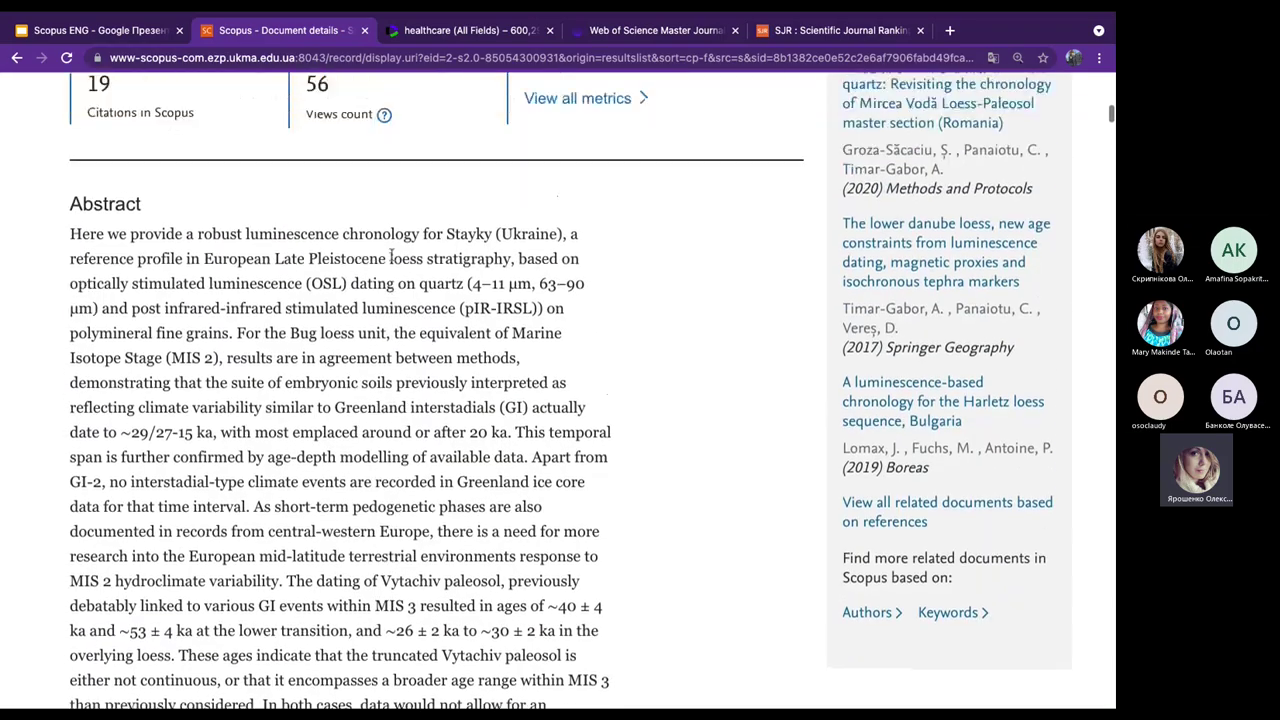
{"action": "scroll", "coordinate": [391, 255], "scroll_direction": "up", "scroll_amount": 1}
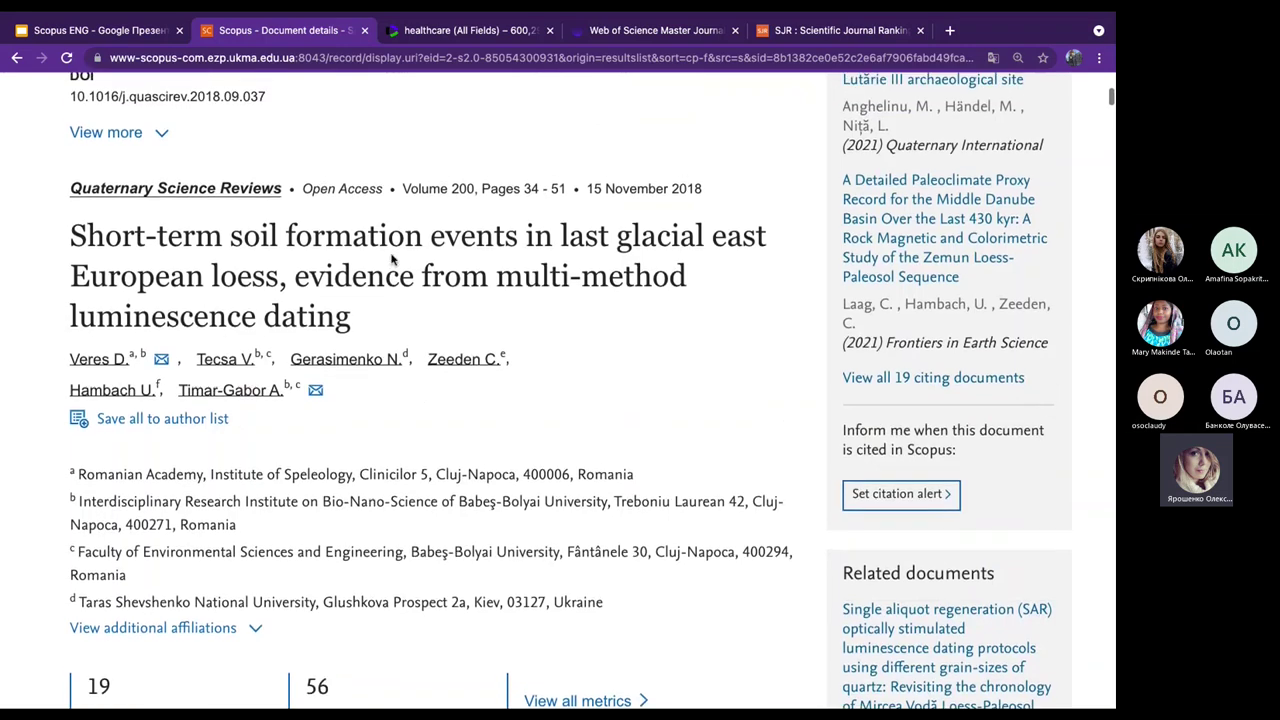
{"action": "left_click", "coordinate": [116, 31]}
{"action": "left_click", "coordinate": [116, 490]}
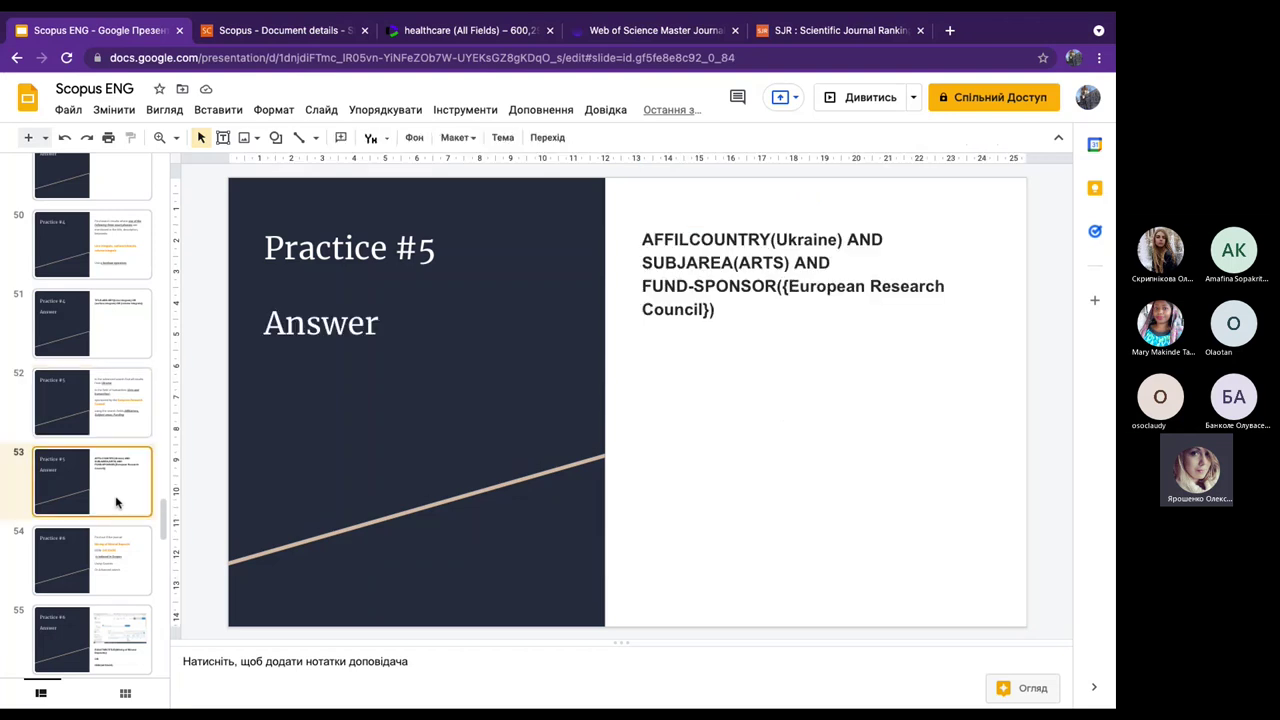
Show the Practice #6 slide and read the task, including the journal's ISSN and the Sources and Advanced search options.
{"action": "left_click", "coordinate": [112, 563]}
{"action": "scroll", "coordinate": [112, 563], "scroll_direction": "down", "scroll_amount": 3}
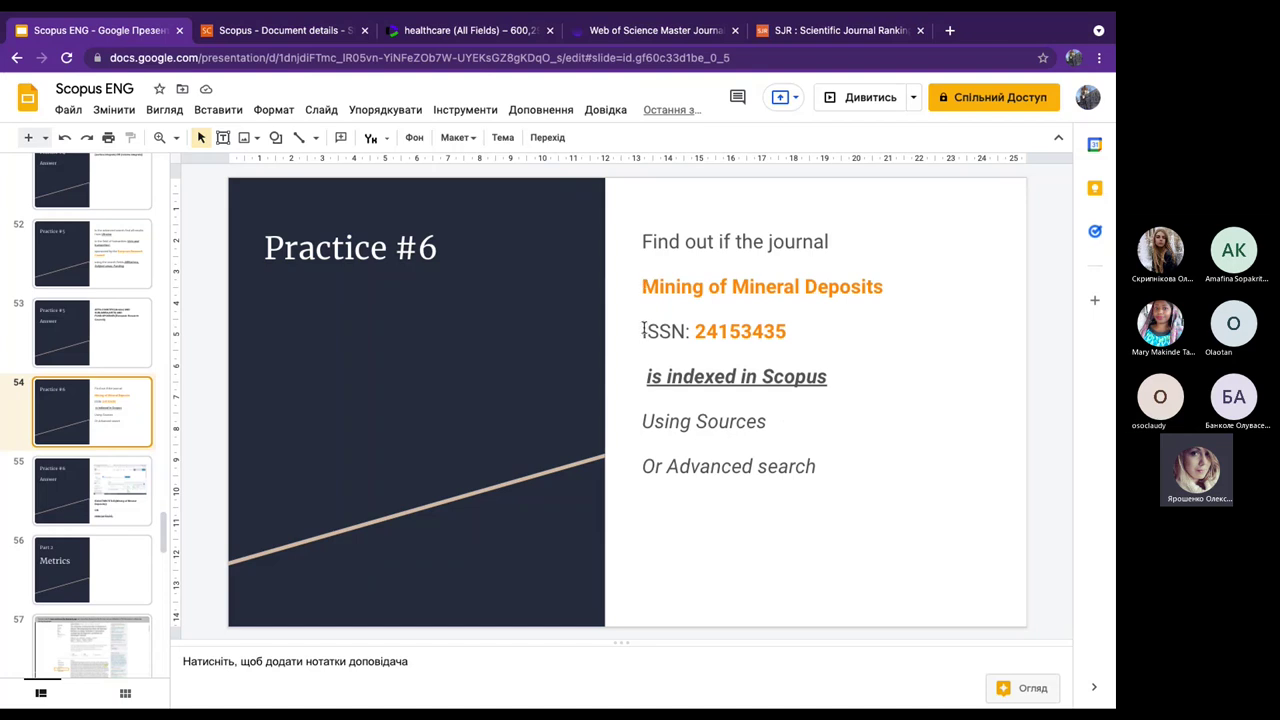
{"action": "left_click_drag", "start_coordinate": [642, 331], "coordinate": [786, 331]}
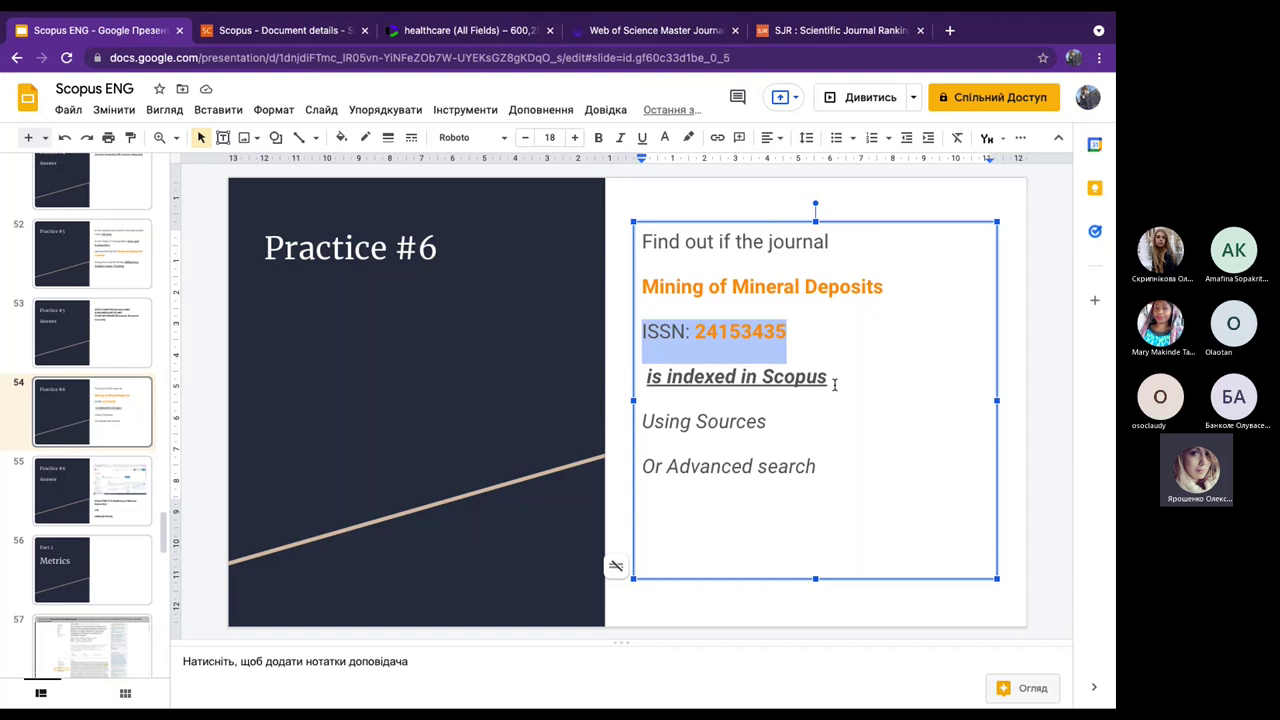
{"action": "left_click_drag", "start_coordinate": [772, 421], "coordinate": [697, 422]}
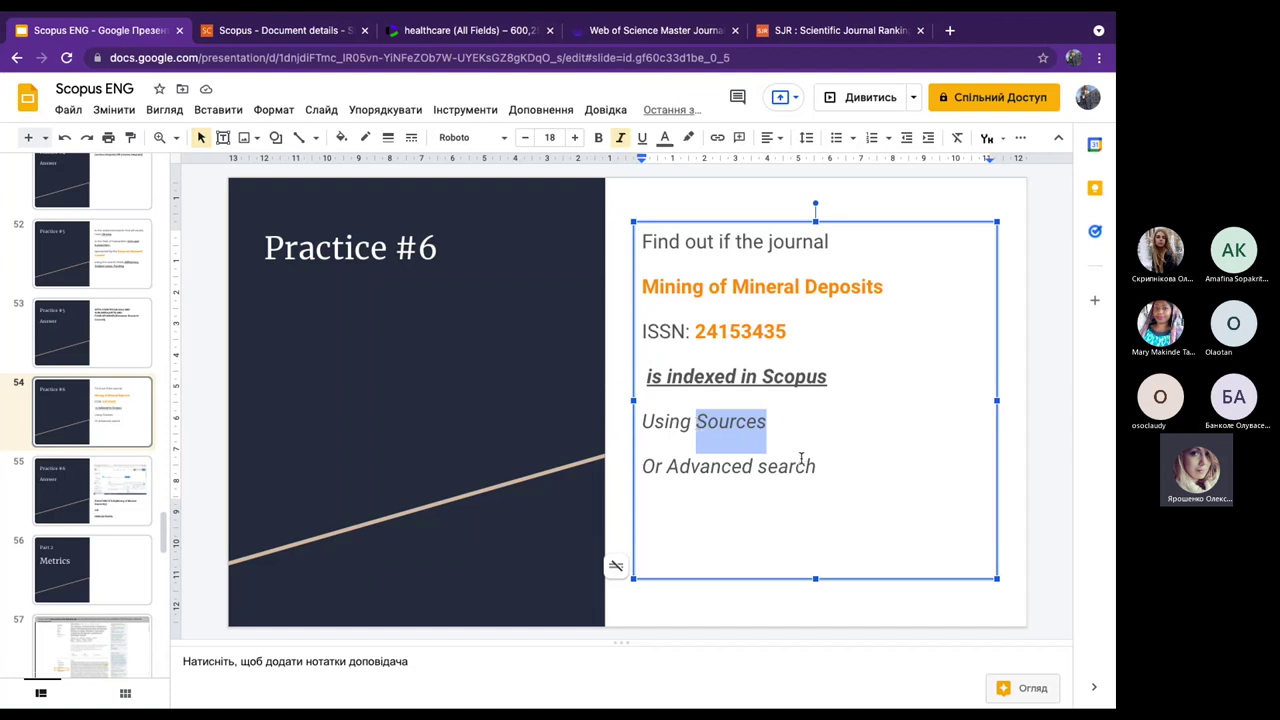
{"action": "left_click_drag", "start_coordinate": [830, 467], "coordinate": [669, 466]}
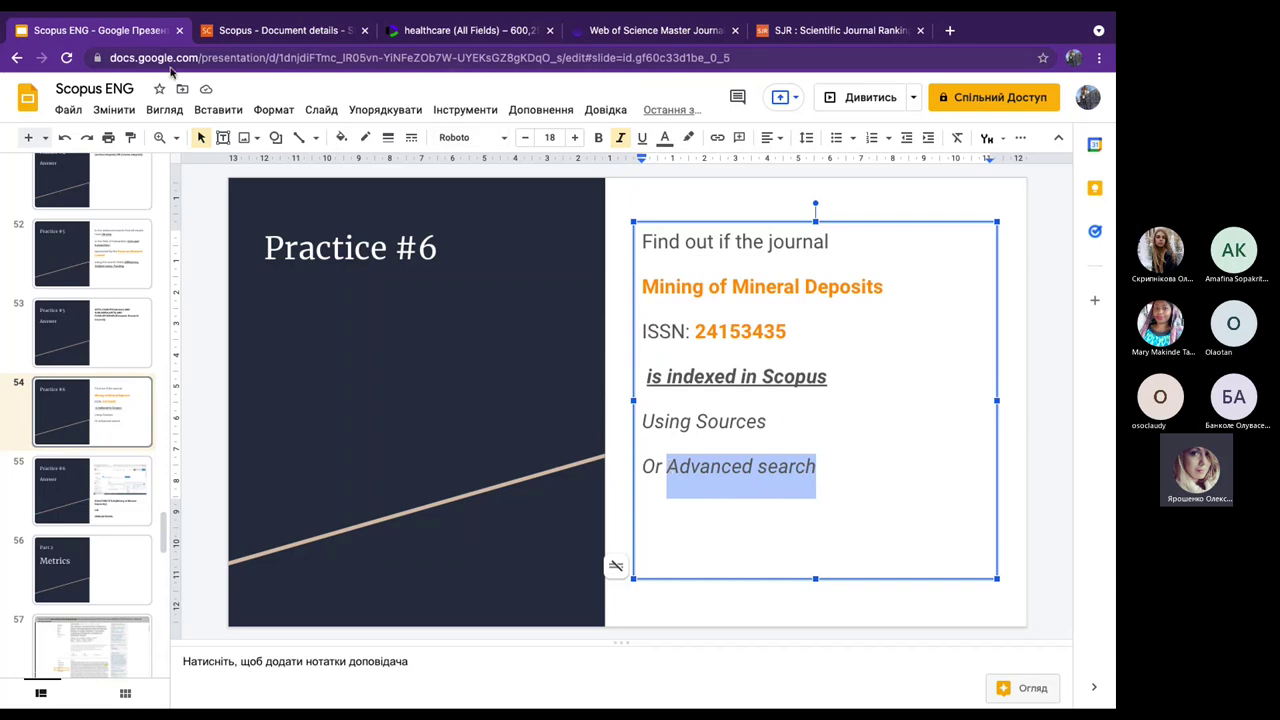
Switch back to Scopus and open the Sources page.
{"action": "left_click", "coordinate": [280, 30]}
{"action": "scroll", "coordinate": [365, 370], "scroll_direction": "up", "scroll_amount": 5}
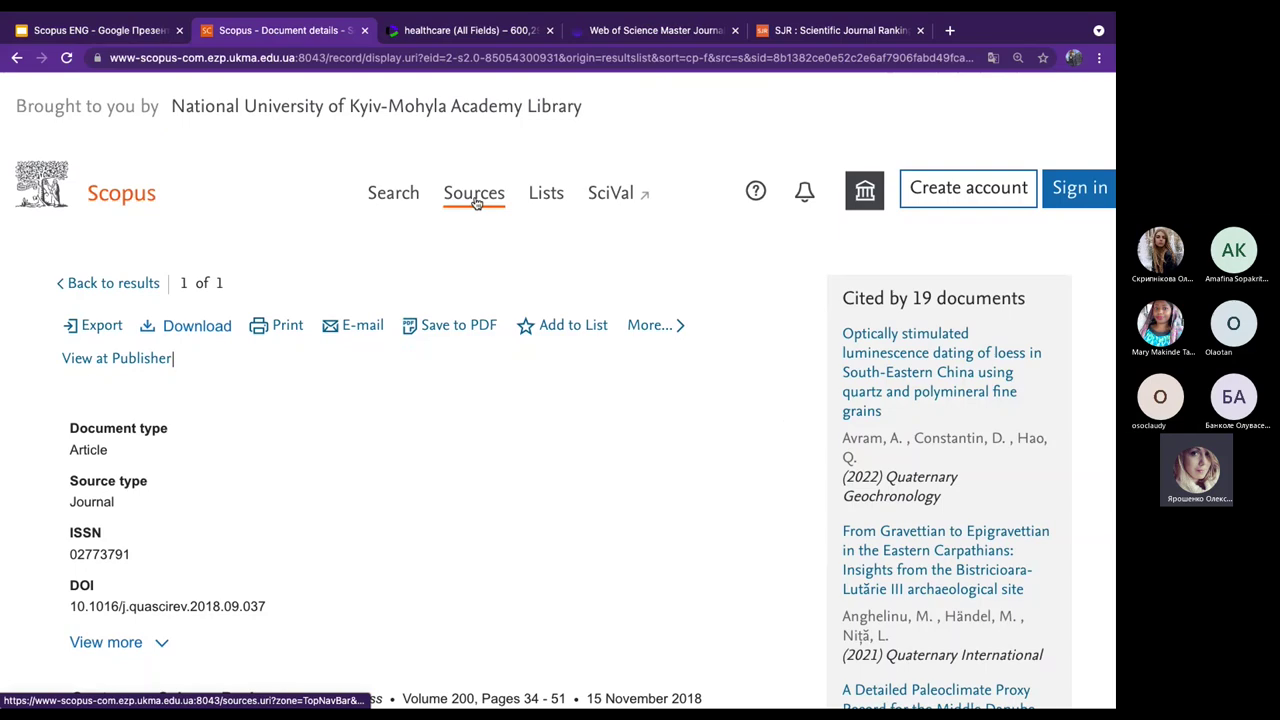
{"action": "left_click", "coordinate": [476, 197]}
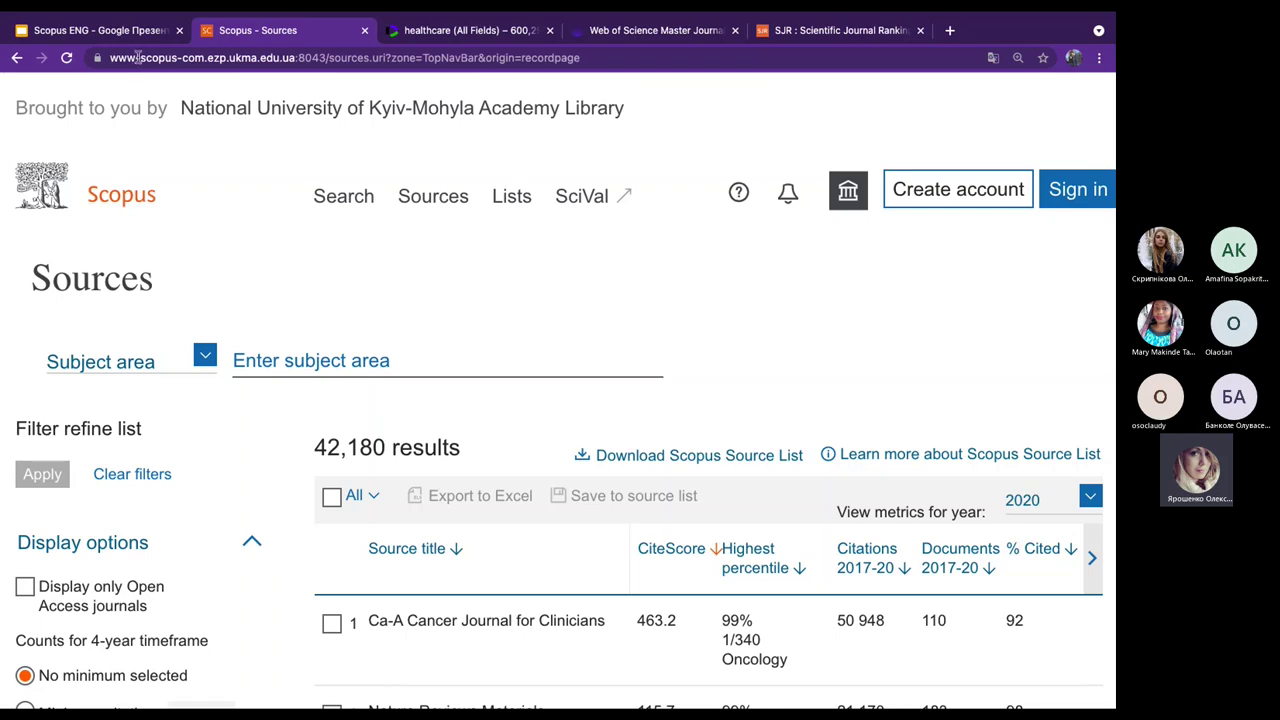
Copy the journal title "Mining of Mineral Deposits" from the Practice #6 slide.
{"action": "left_click", "coordinate": [105, 30]}
{"action": "left_click", "coordinate": [887, 280]}
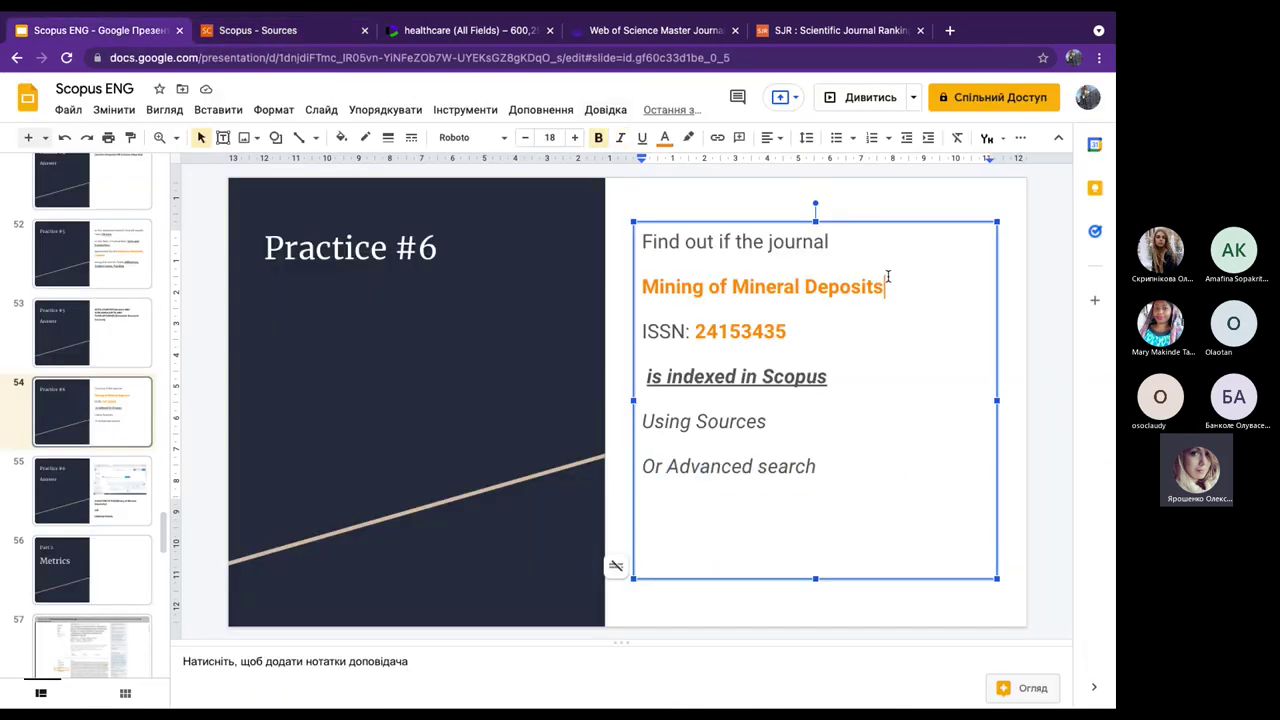
{"action": "left_click_drag", "start_coordinate": [887, 280], "coordinate": [634, 290]}
{"action": "key", "text": "ctrl+c"}
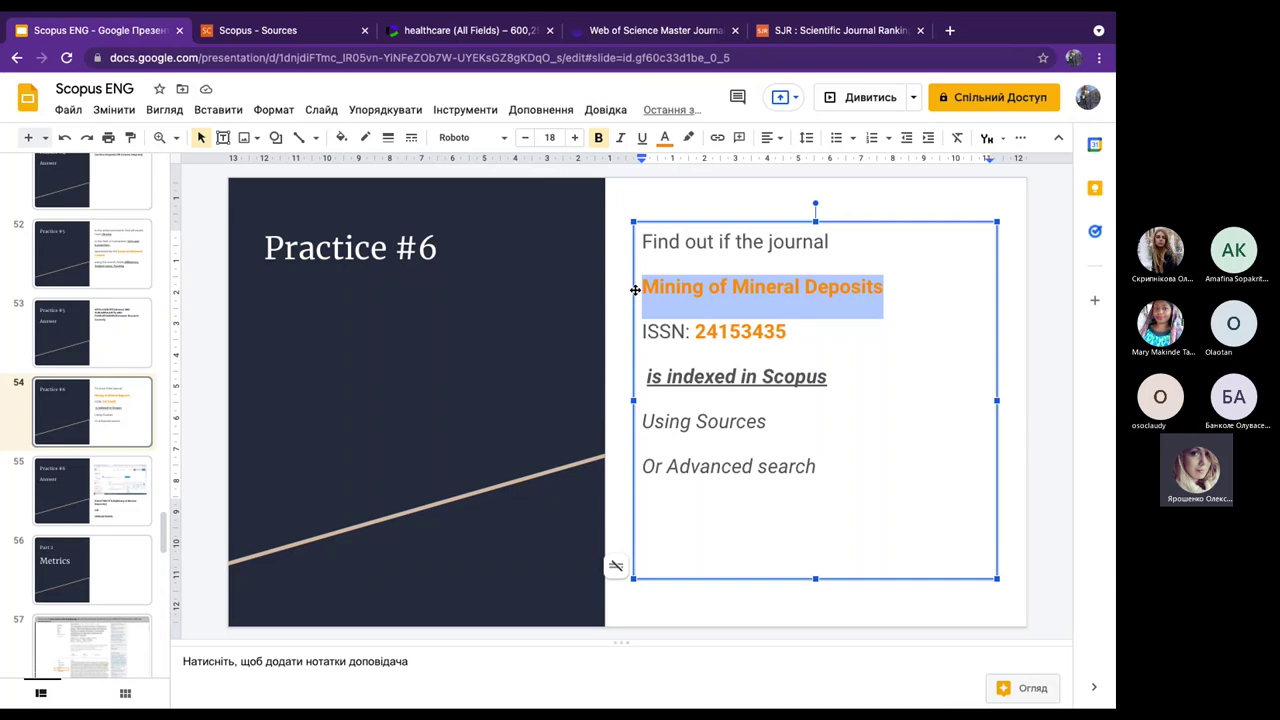
Search the Scopus source list by Title for Mining of Mineral Deposits and review the matching journal's metrics.
{"action": "left_click", "coordinate": [250, 34]}
{"action": "left_click", "coordinate": [204, 358]}
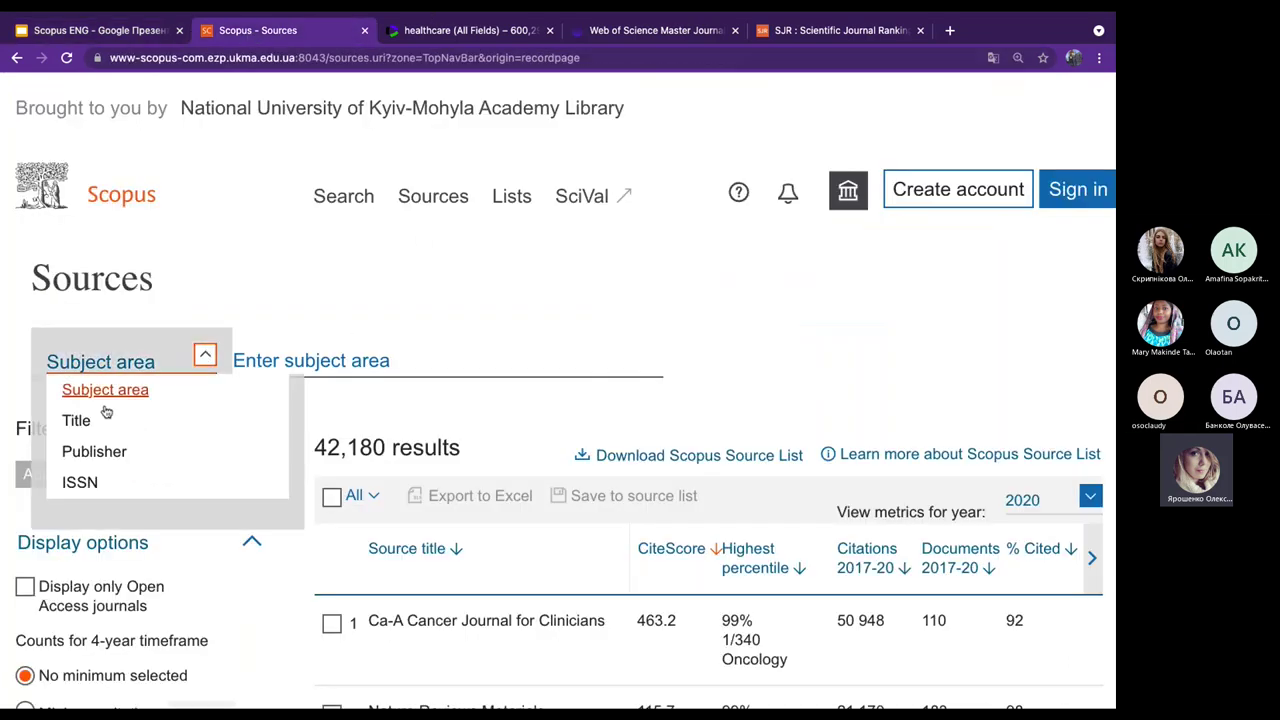
{"action": "left_click", "coordinate": [75, 421]}
{"action": "left_click", "coordinate": [290, 364]}
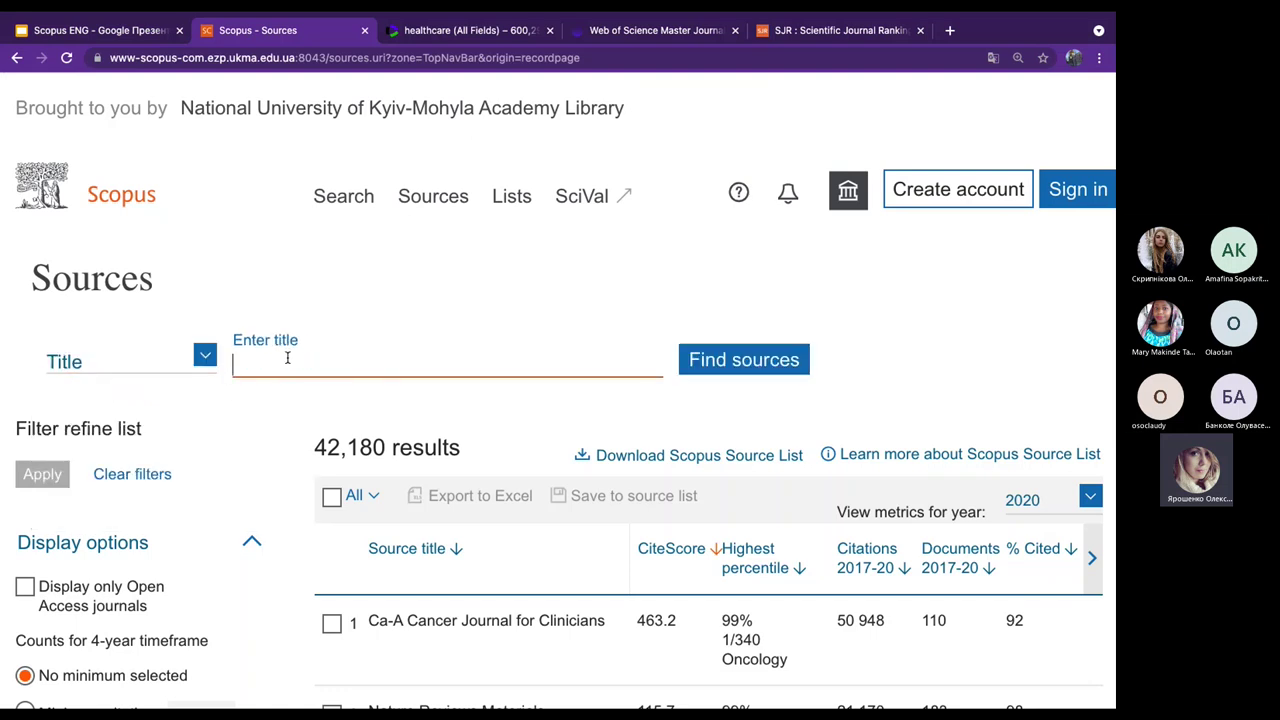
{"action": "key", "text": "ctrl+v"}
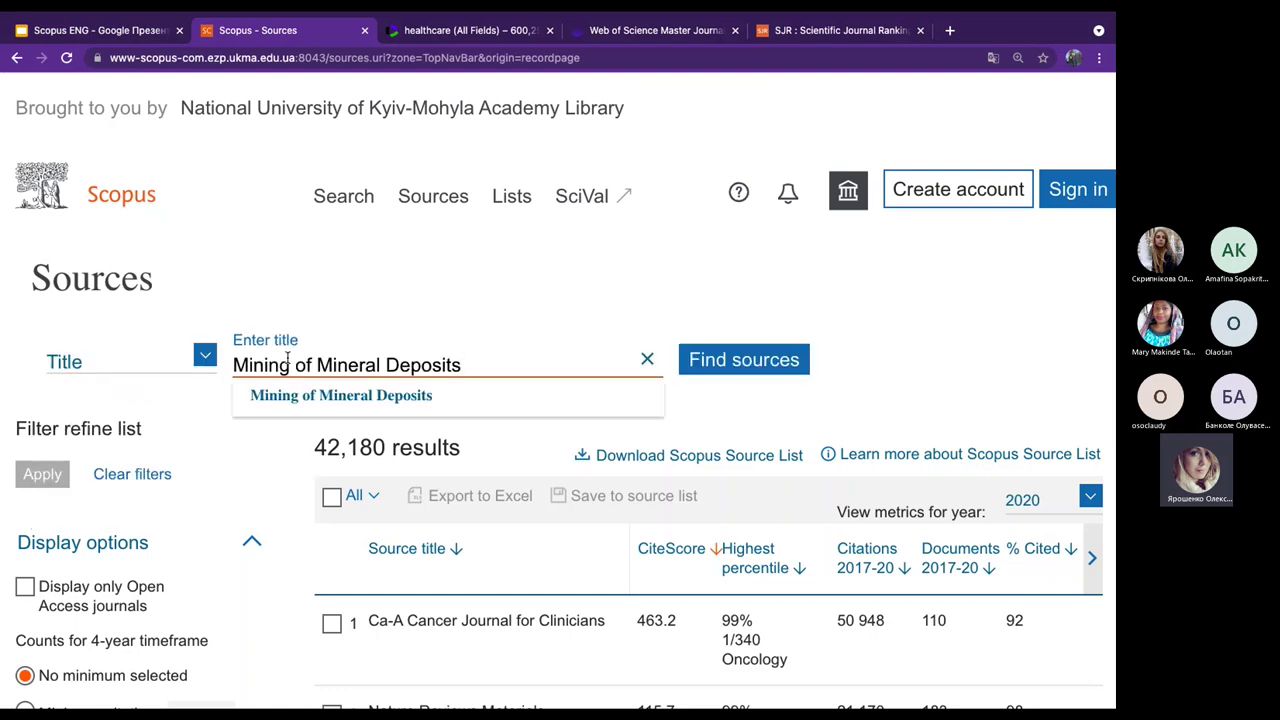
{"action": "left_click", "coordinate": [394, 397]}
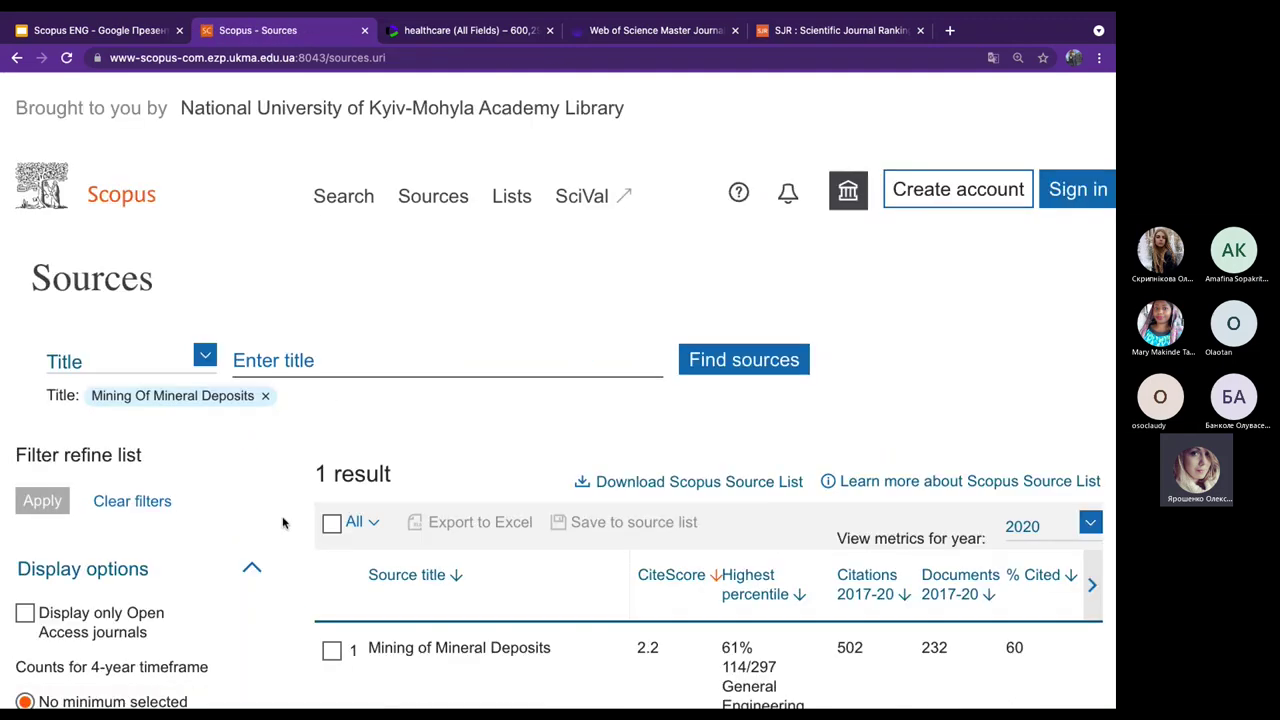
{"action": "scroll", "coordinate": [283, 522], "scroll_direction": "down", "scroll_amount": 3}
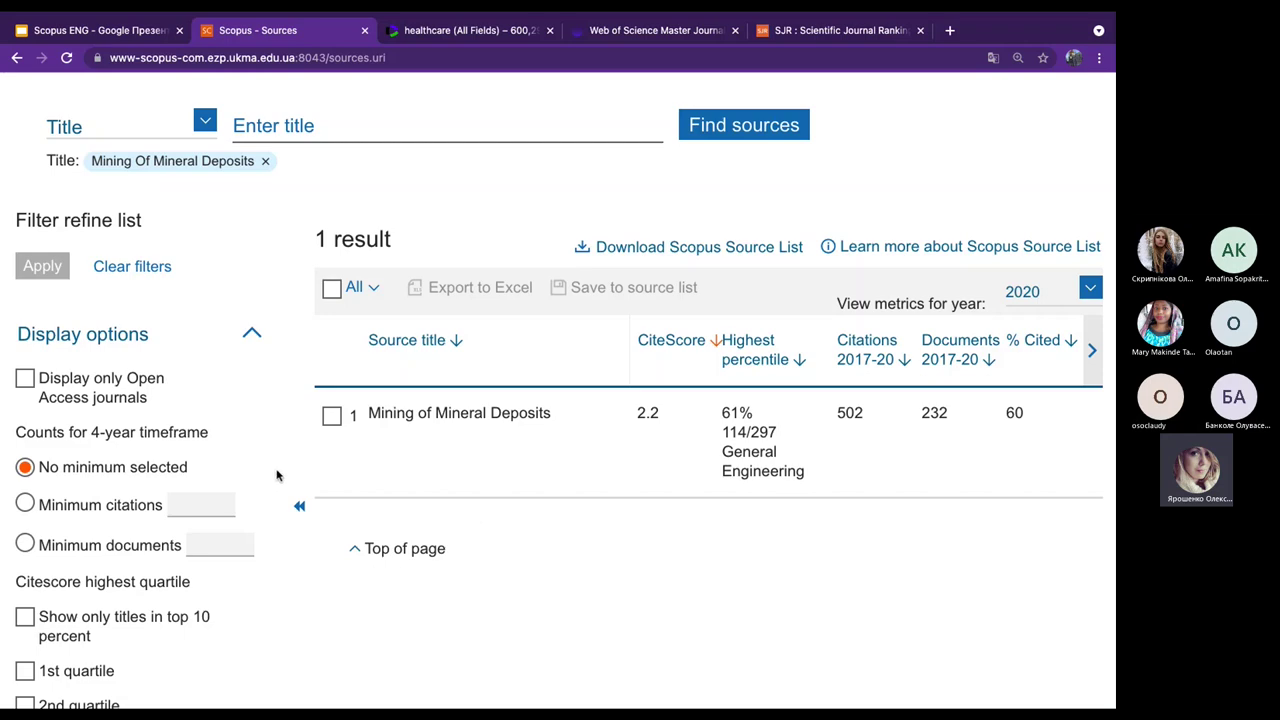
{"action": "scroll", "coordinate": [280, 285], "scroll_direction": "up", "scroll_amount": 4}
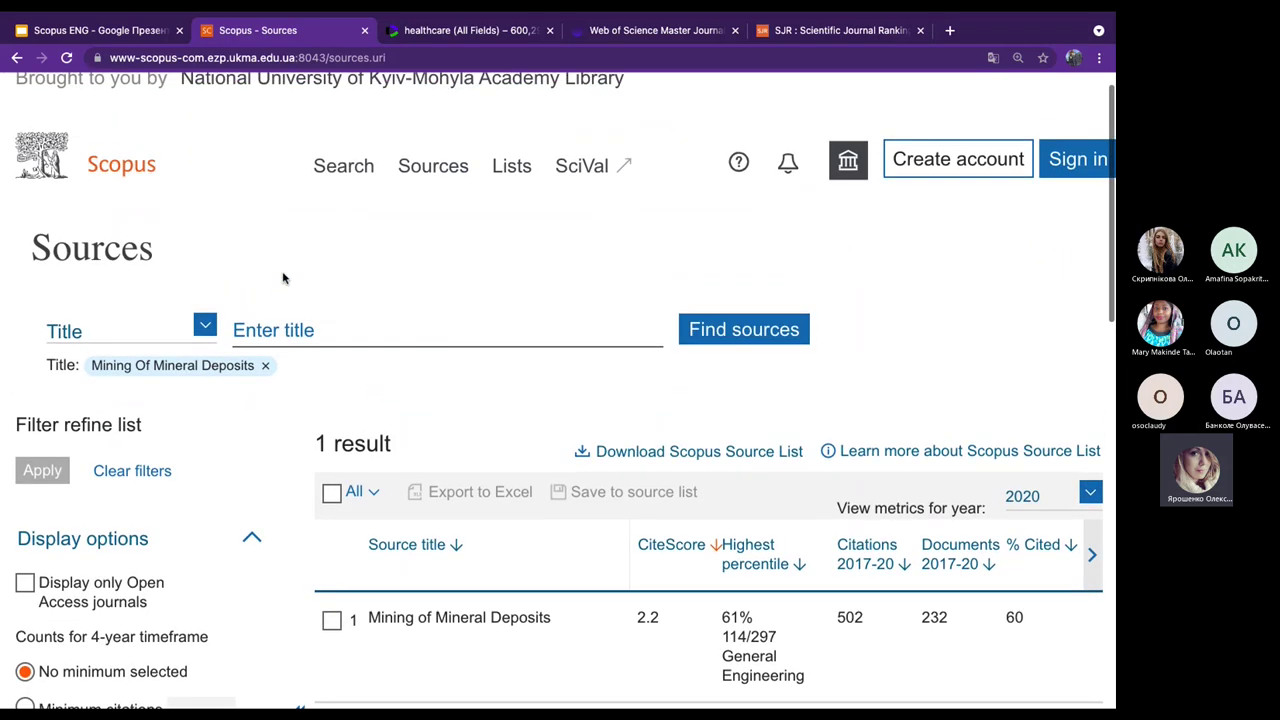
Copy the ISSN 24153435 from the Practice #6 slide in Google Slides.
{"action": "left_click", "coordinate": [95, 30]}
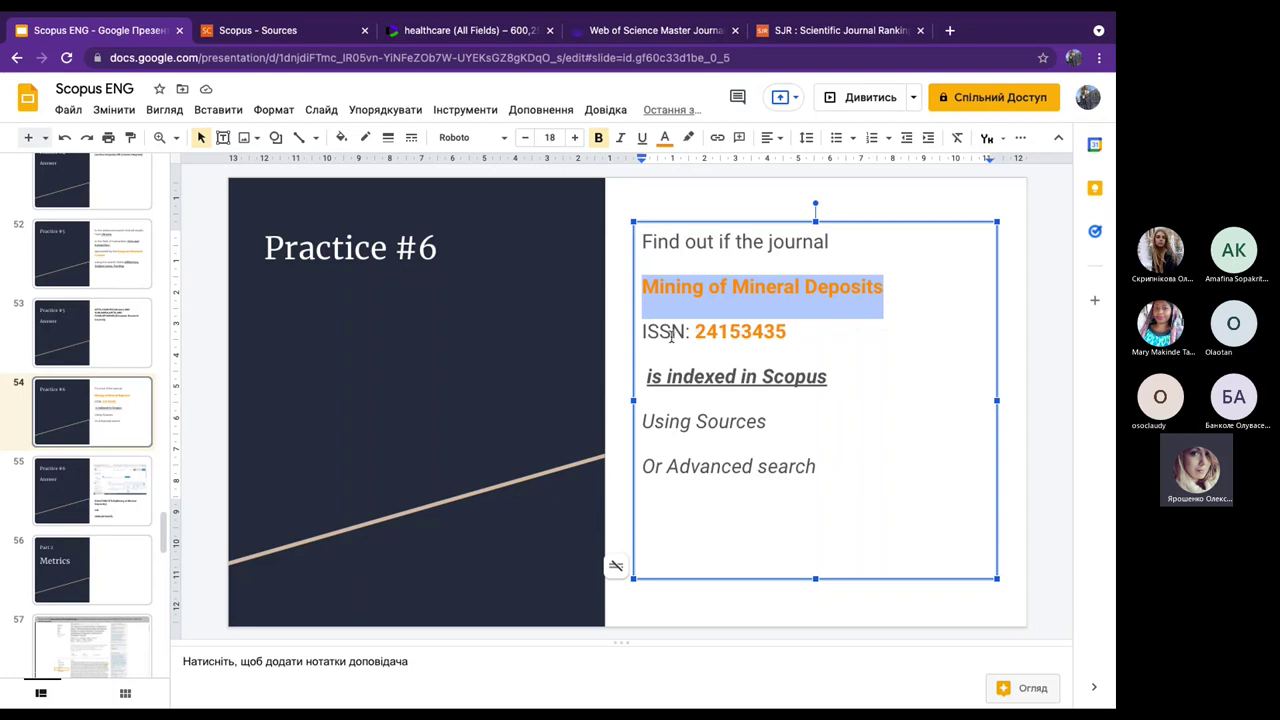
{"action": "left_click", "coordinate": [716, 333]}
{"action": "left_click_drag", "start_coordinate": [696, 333], "coordinate": [787, 331]}
{"action": "key", "text": "super+c"}
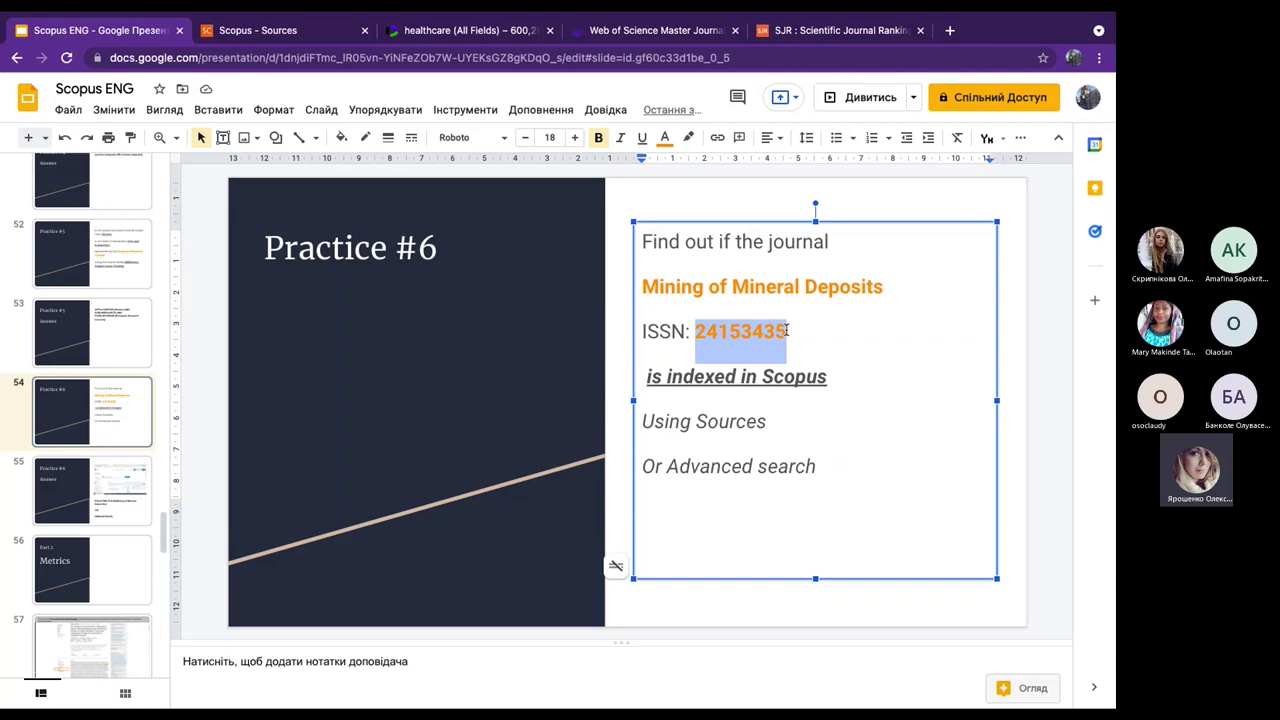
Switch back to Scopus, clear the title filter, and search the source list by ISSN for 24153435.
{"action": "left_click", "coordinate": [257, 32]}
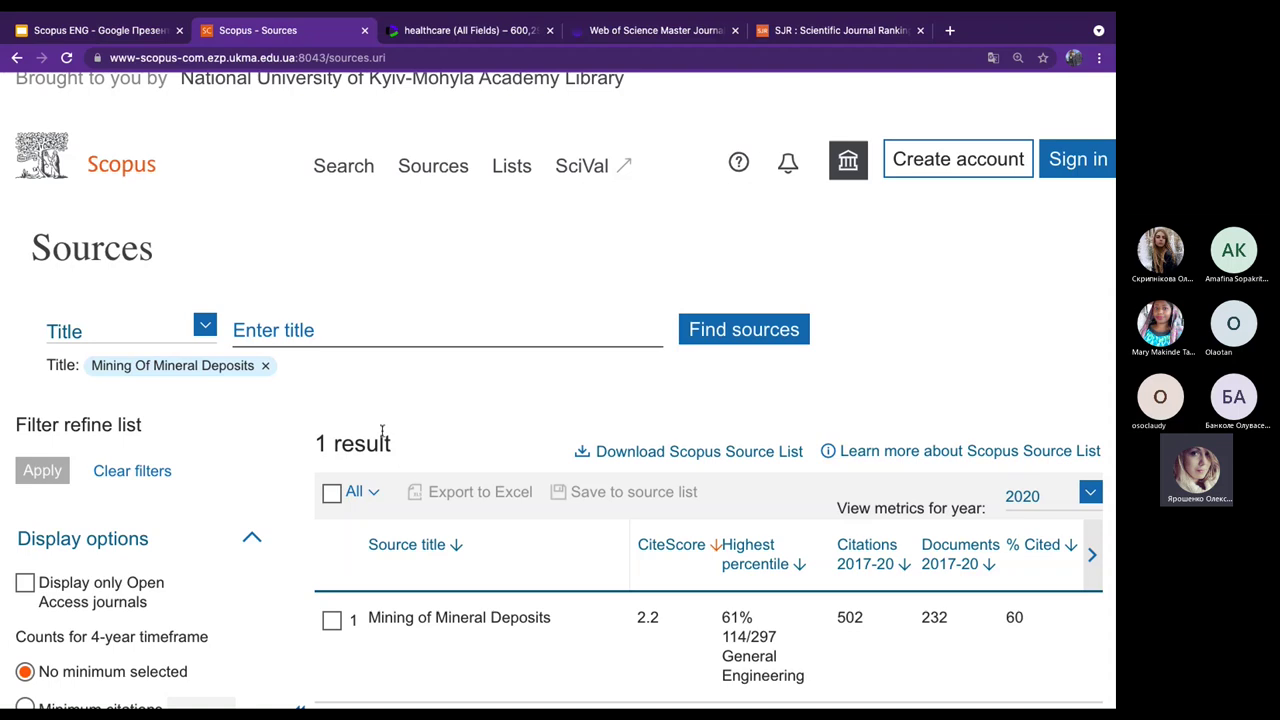
{"action": "left_click", "coordinate": [266, 366]}
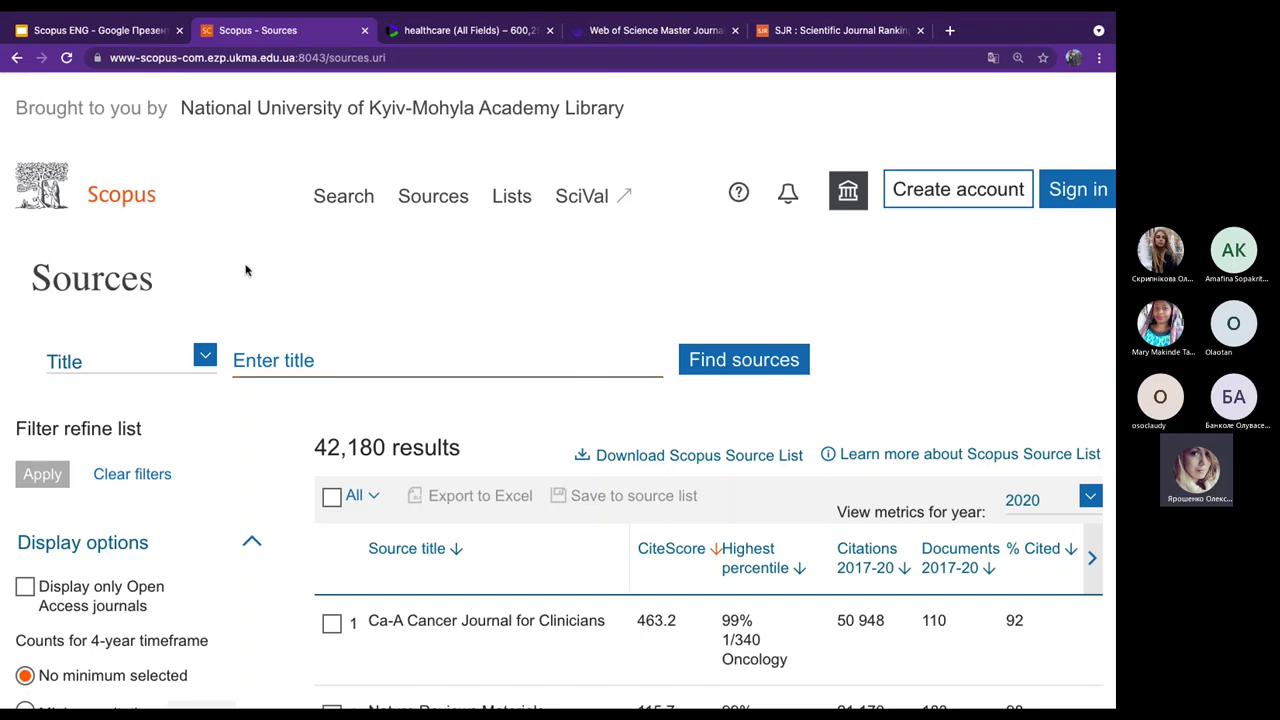
{"action": "left_click", "coordinate": [204, 357]}
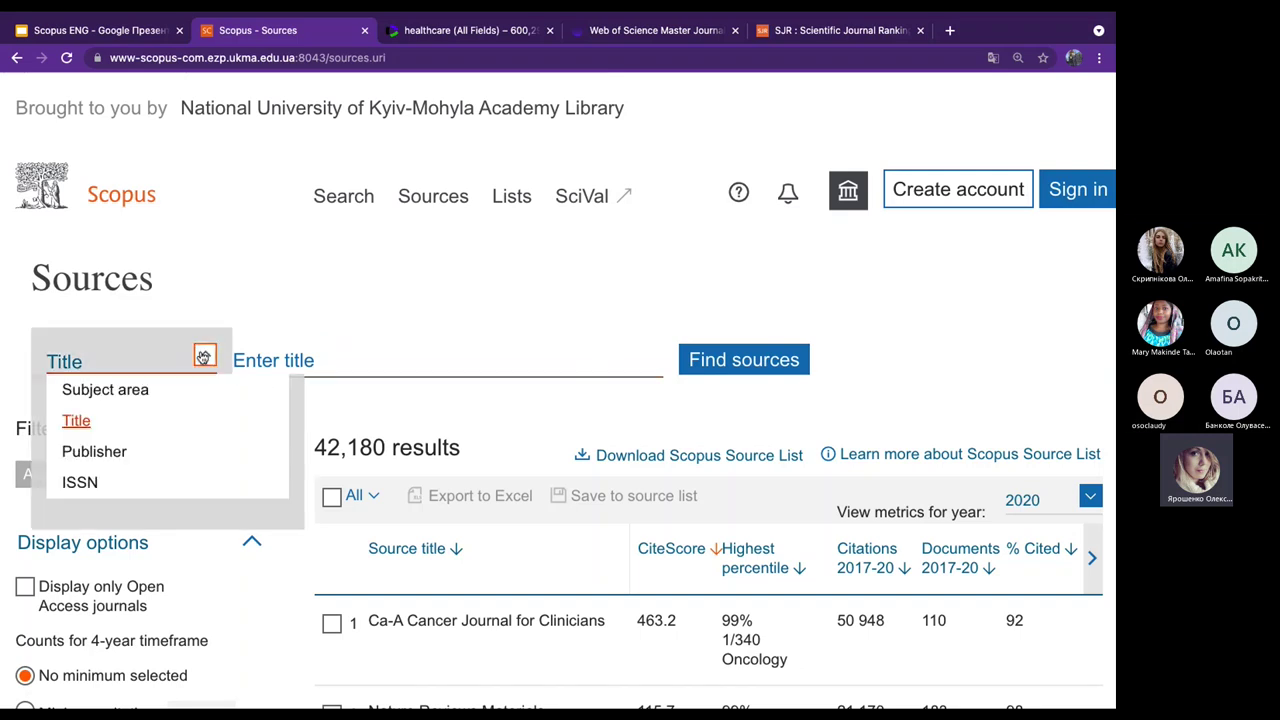
{"action": "left_click", "coordinate": [79, 483]}
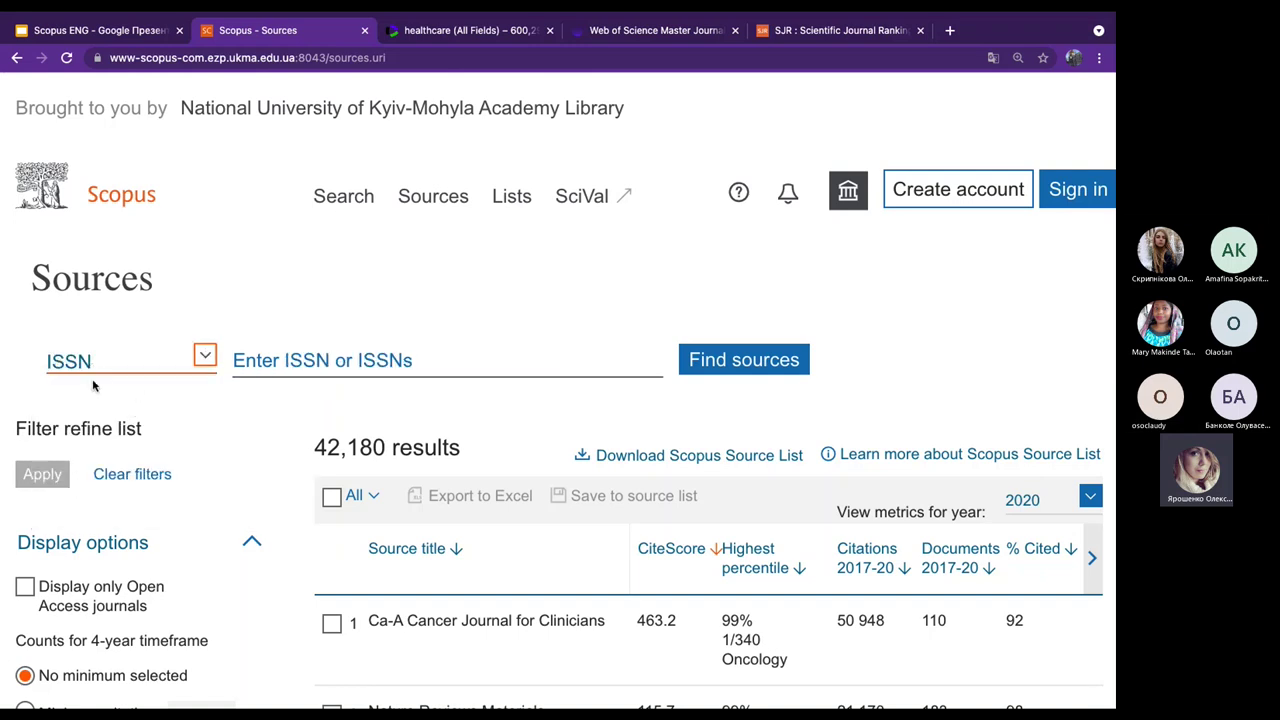
{"action": "left_click", "coordinate": [316, 362]}
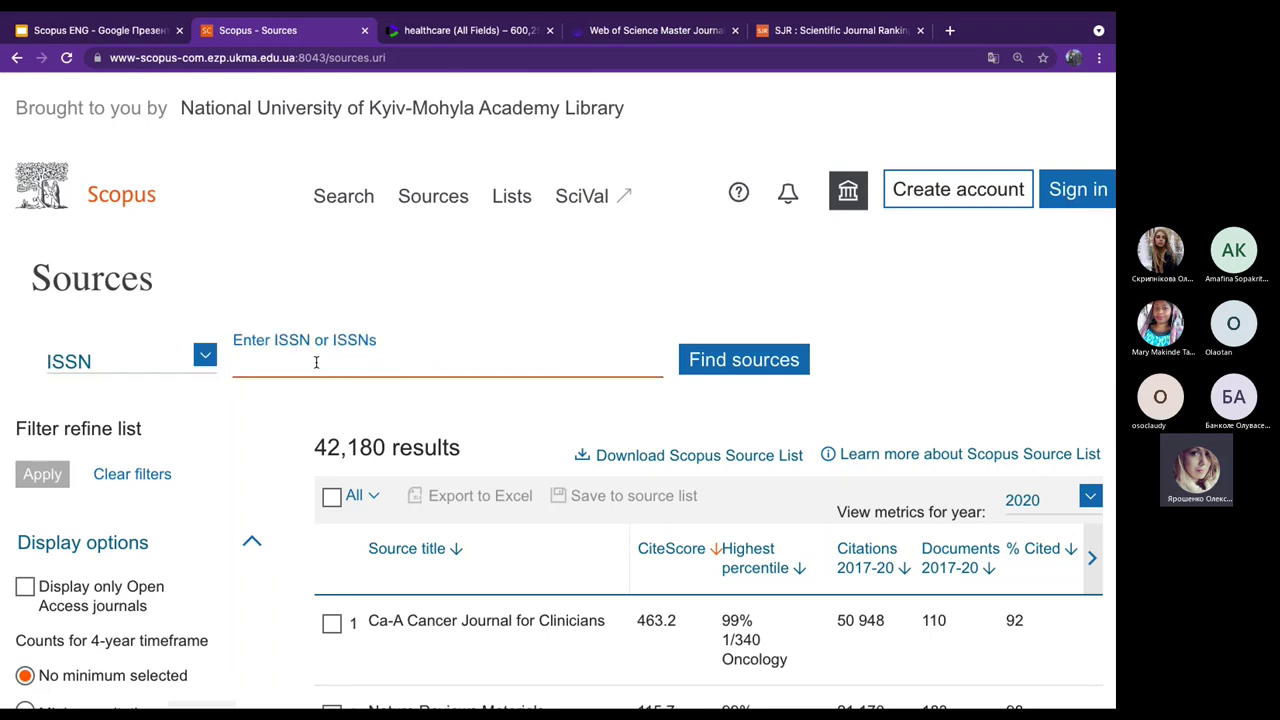
{"action": "key", "text": "super+v"}
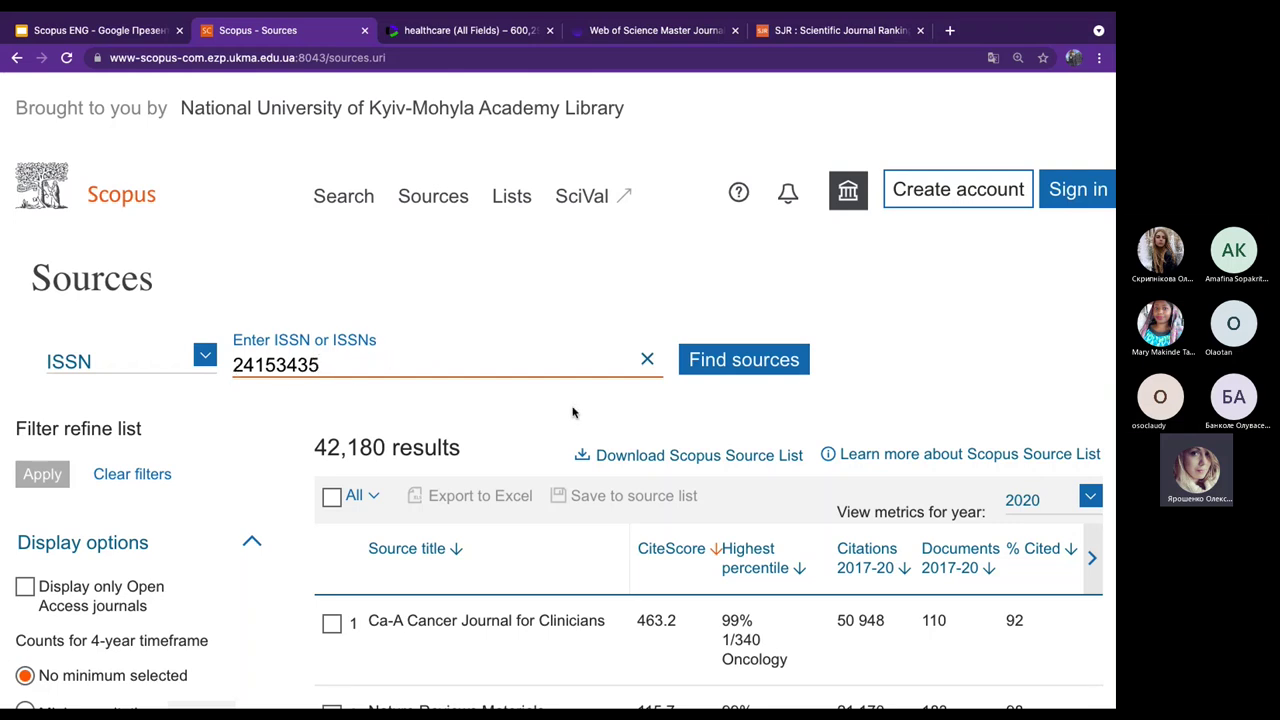
{"action": "left_click_drag", "start_coordinate": [320, 365], "coordinate": [222, 366]}
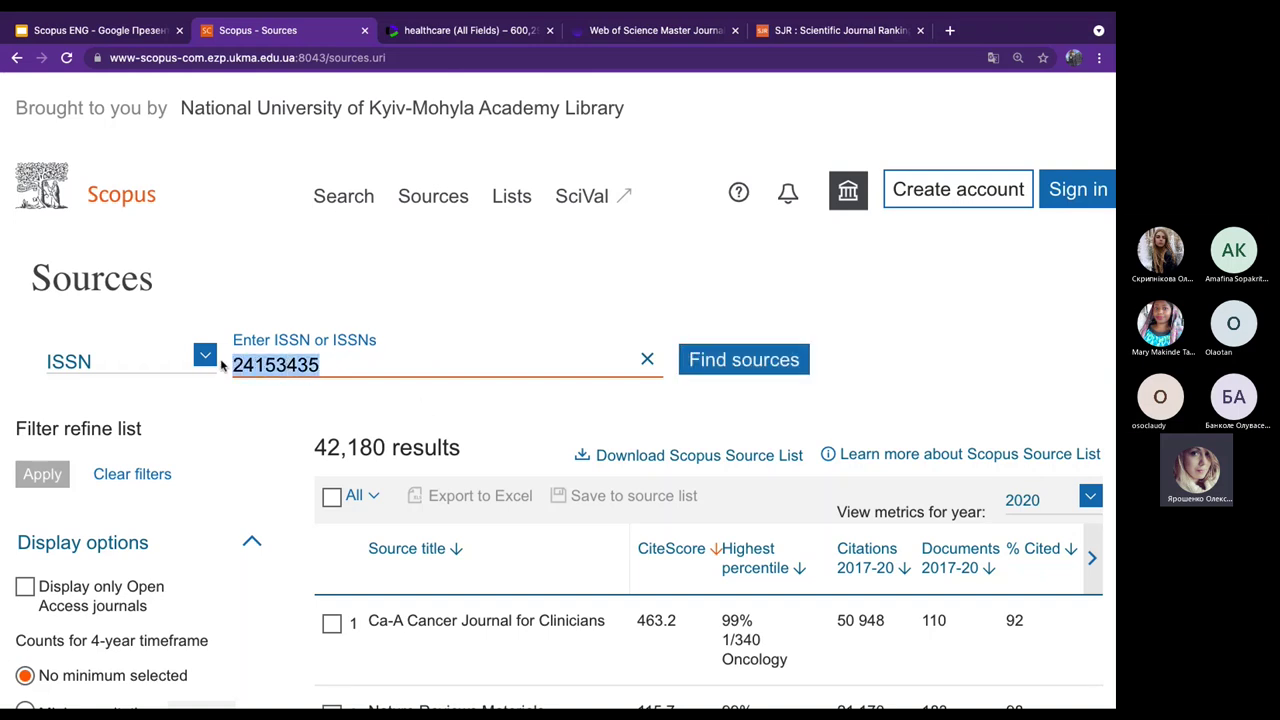
{"action": "left_click", "coordinate": [746, 368]}
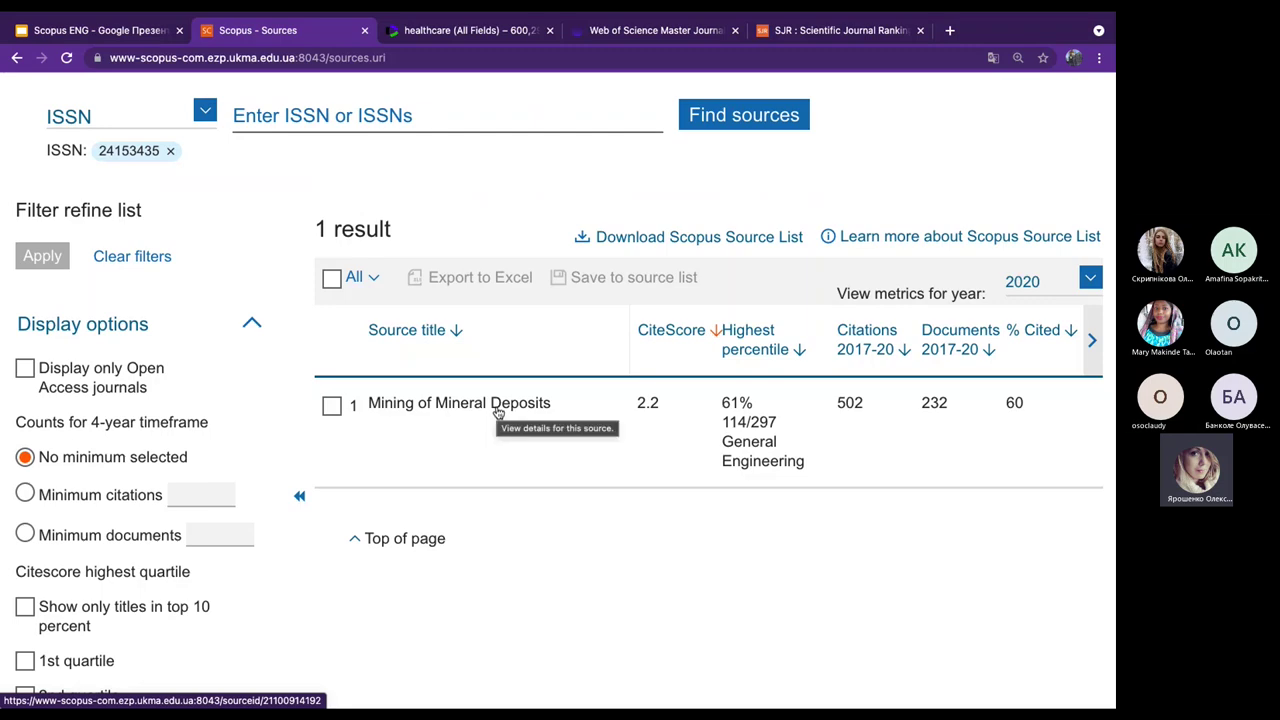
Open the source details of Mining of Mineral Deposits and examine its publisher, ISSN and E-ISSN.
{"action": "left_click", "coordinate": [497, 403]}
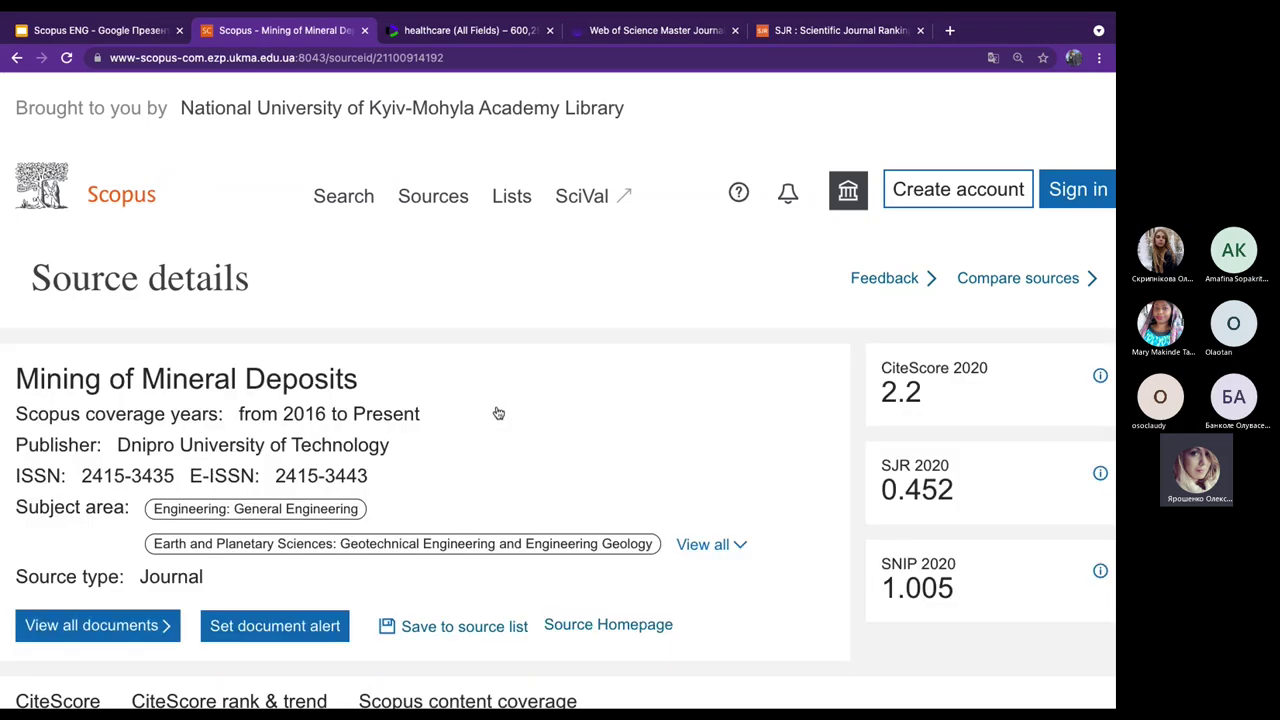
{"action": "scroll", "coordinate": [572, 378], "scroll_direction": "down", "scroll_amount": 5}
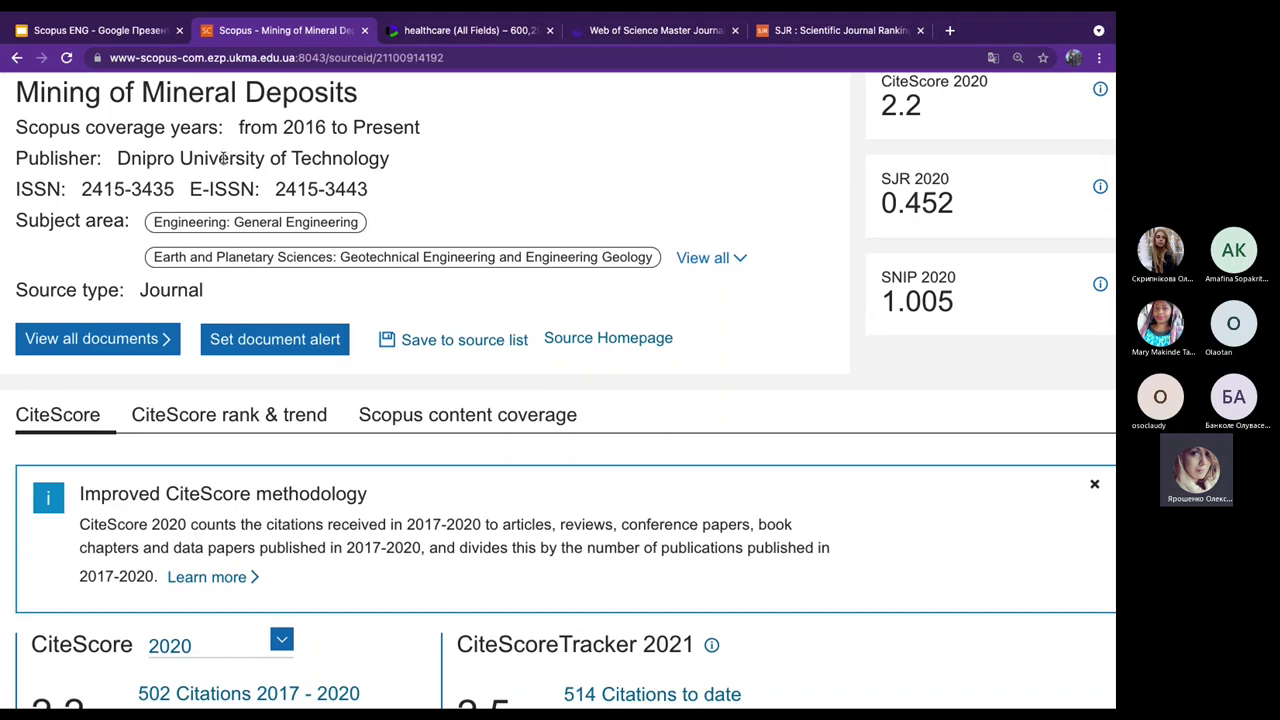
{"action": "left_click_drag", "start_coordinate": [18, 160], "coordinate": [395, 172]}
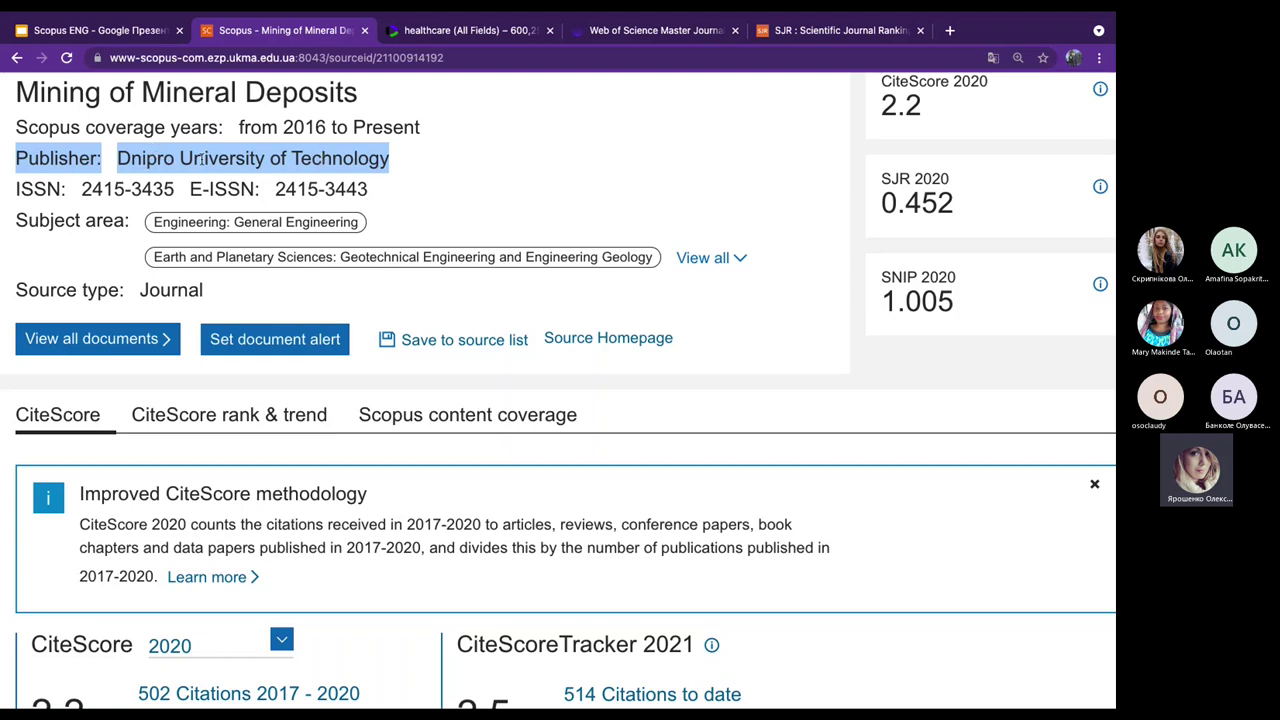
{"action": "left_click", "coordinate": [18, 189]}
{"action": "left_click_drag", "start_coordinate": [18, 189], "coordinate": [372, 192]}
{"action": "left_click", "coordinate": [50, 179]}
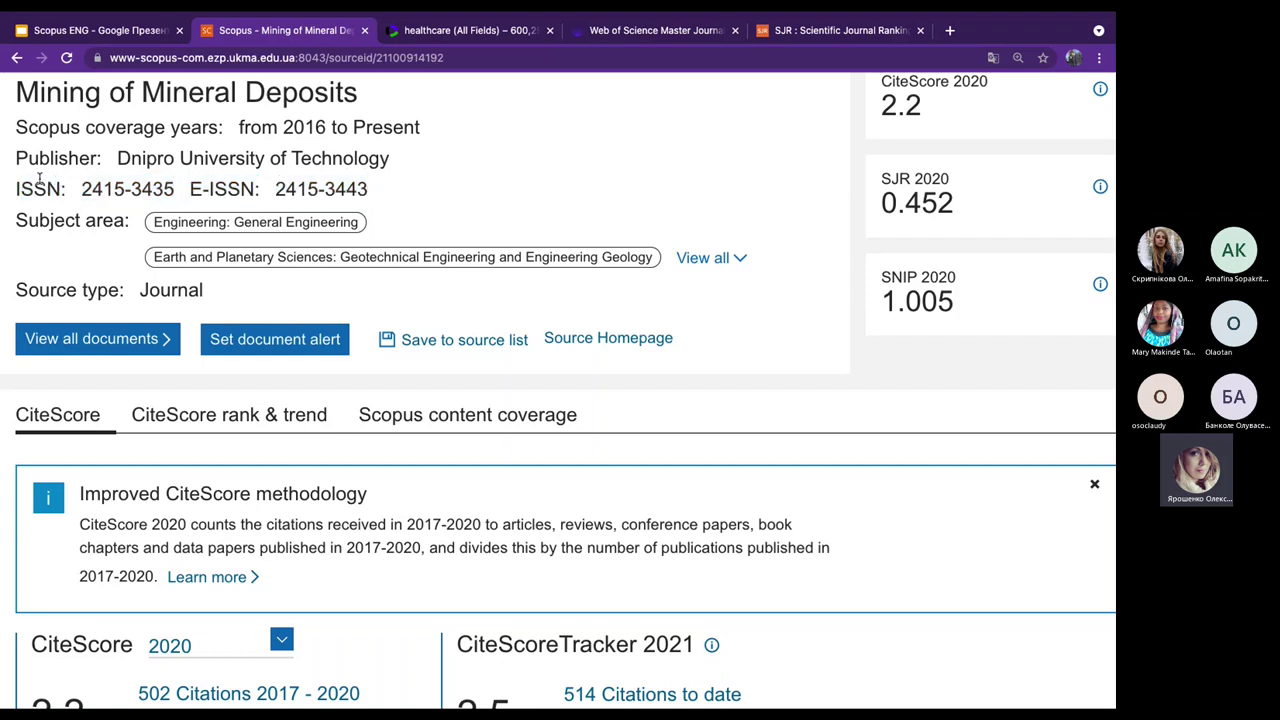
{"action": "left_click_drag", "start_coordinate": [16, 189], "coordinate": [405, 195]}
{"action": "scroll", "coordinate": [495, 199], "scroll_direction": "up", "scroll_amount": 2}
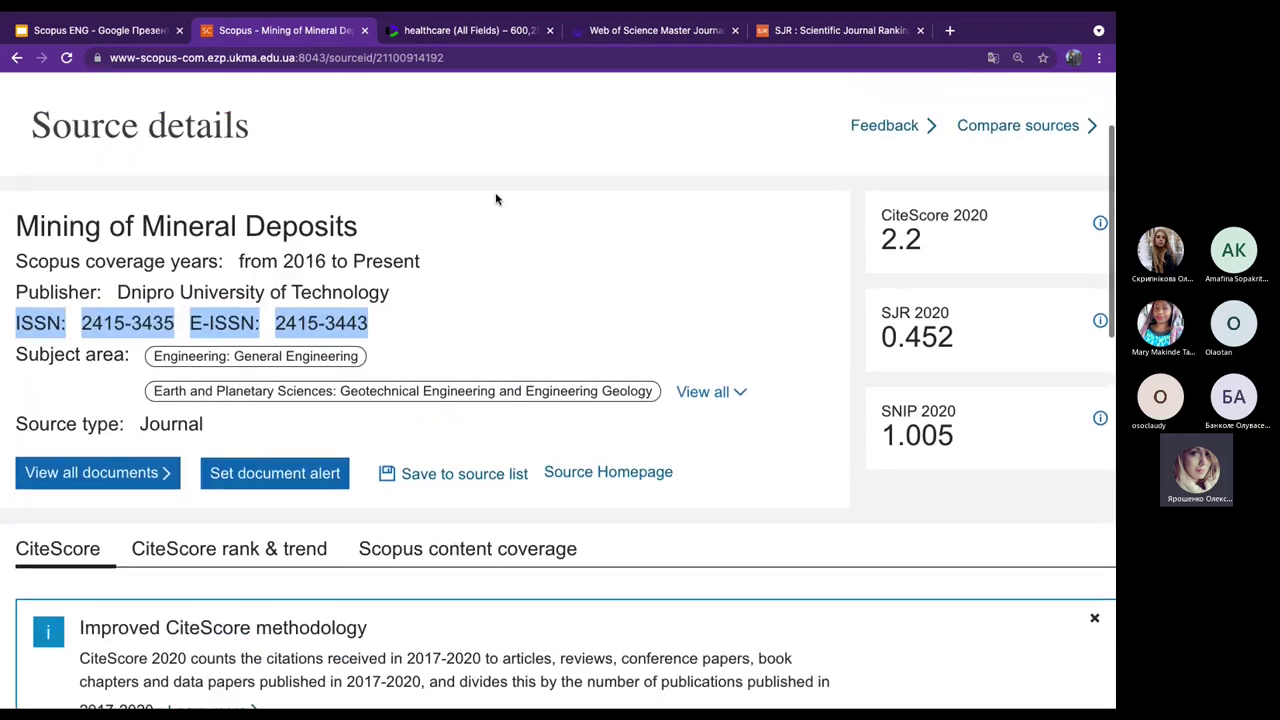
{"action": "scroll", "coordinate": [495, 199], "scroll_direction": "down", "scroll_amount": 2}
{"action": "scroll", "coordinate": [495, 199], "scroll_direction": "up", "scroll_amount": 1}
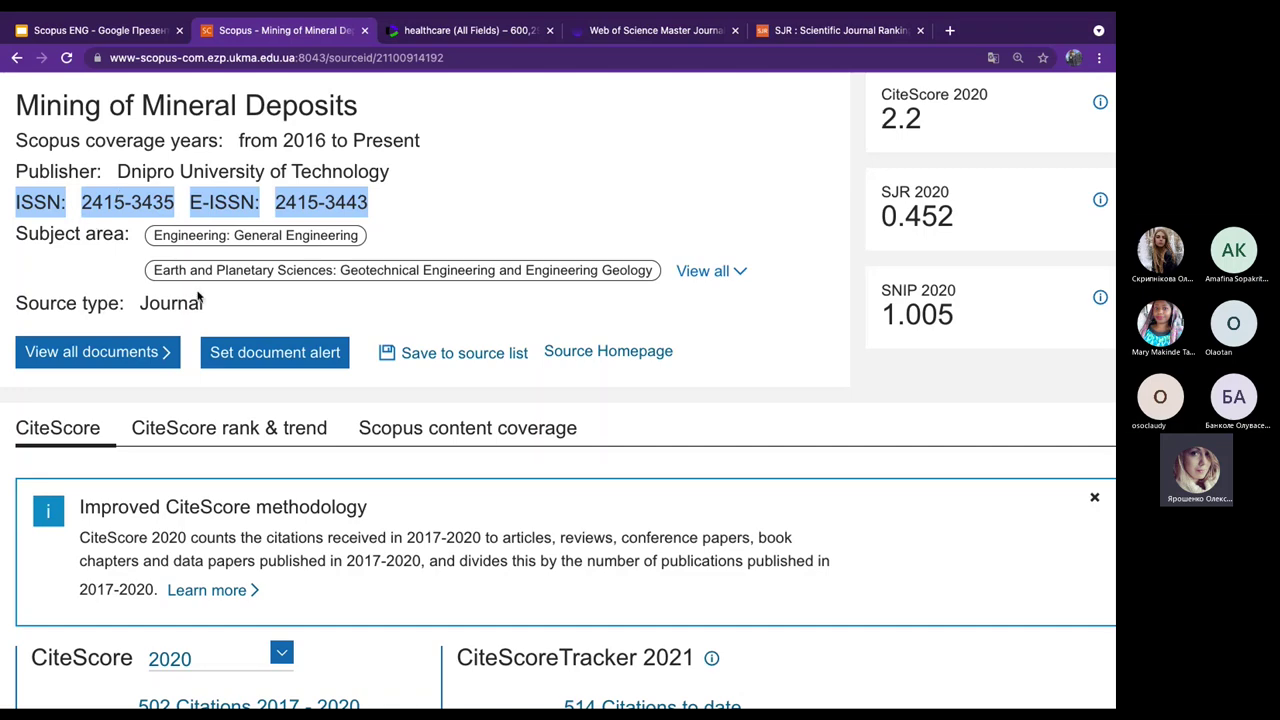
Examine the journal's CiteScore 2020, CiteScoreTracker 2021 and CiteScore rank by category.
{"action": "left_click", "coordinate": [70, 345]}
{"action": "scroll", "coordinate": [2, 350], "scroll_direction": "down", "scroll_amount": 3}
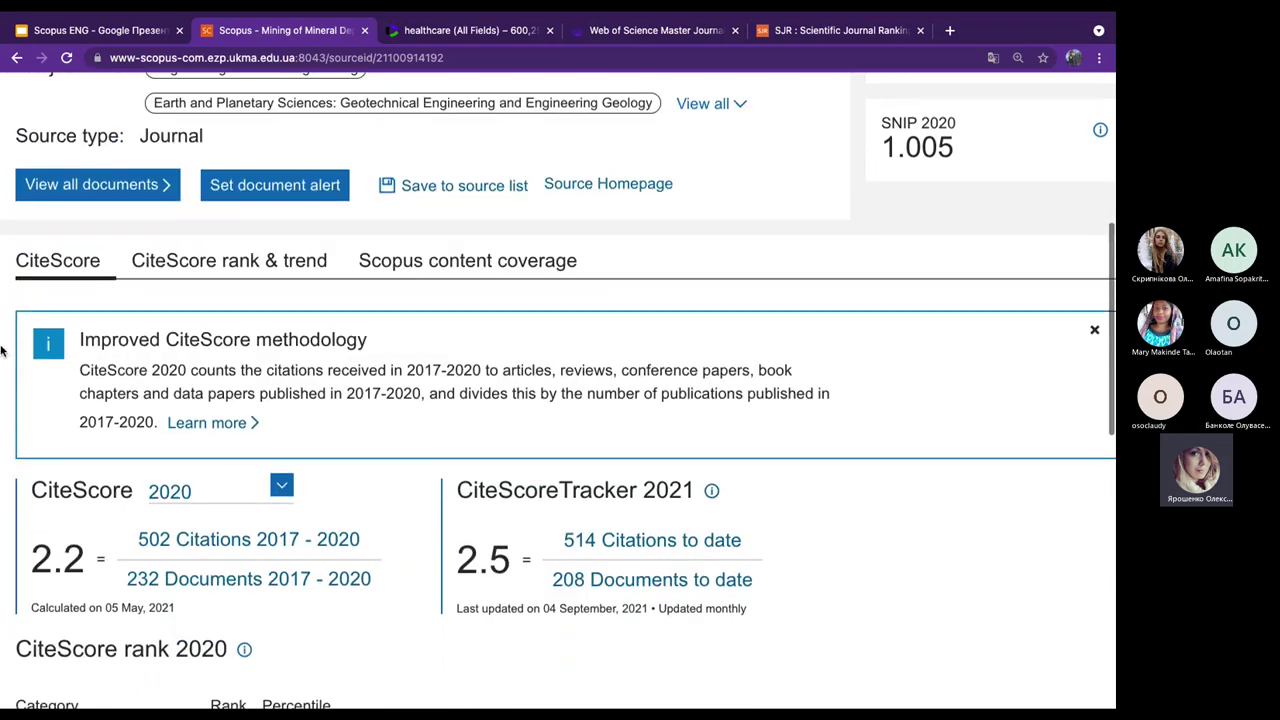
{"action": "left_click", "coordinate": [116, 192]}
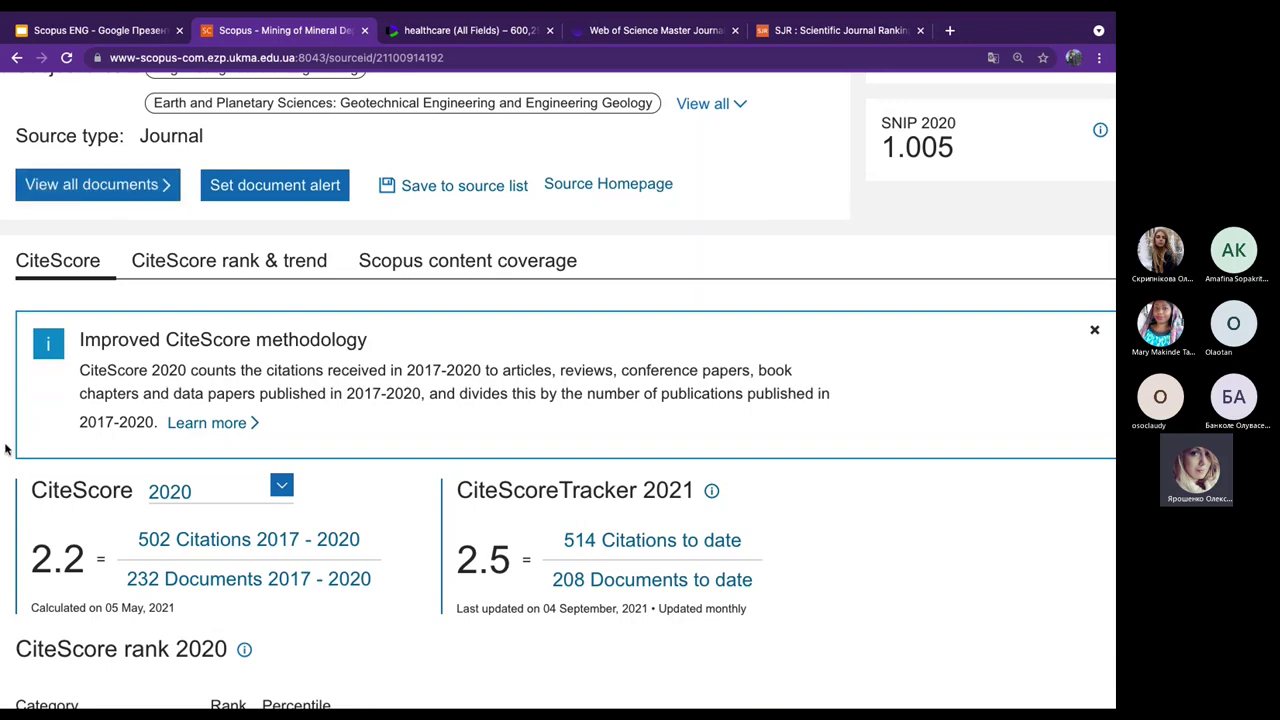
{"action": "scroll", "coordinate": [4, 452], "scroll_direction": "down", "scroll_amount": 5}
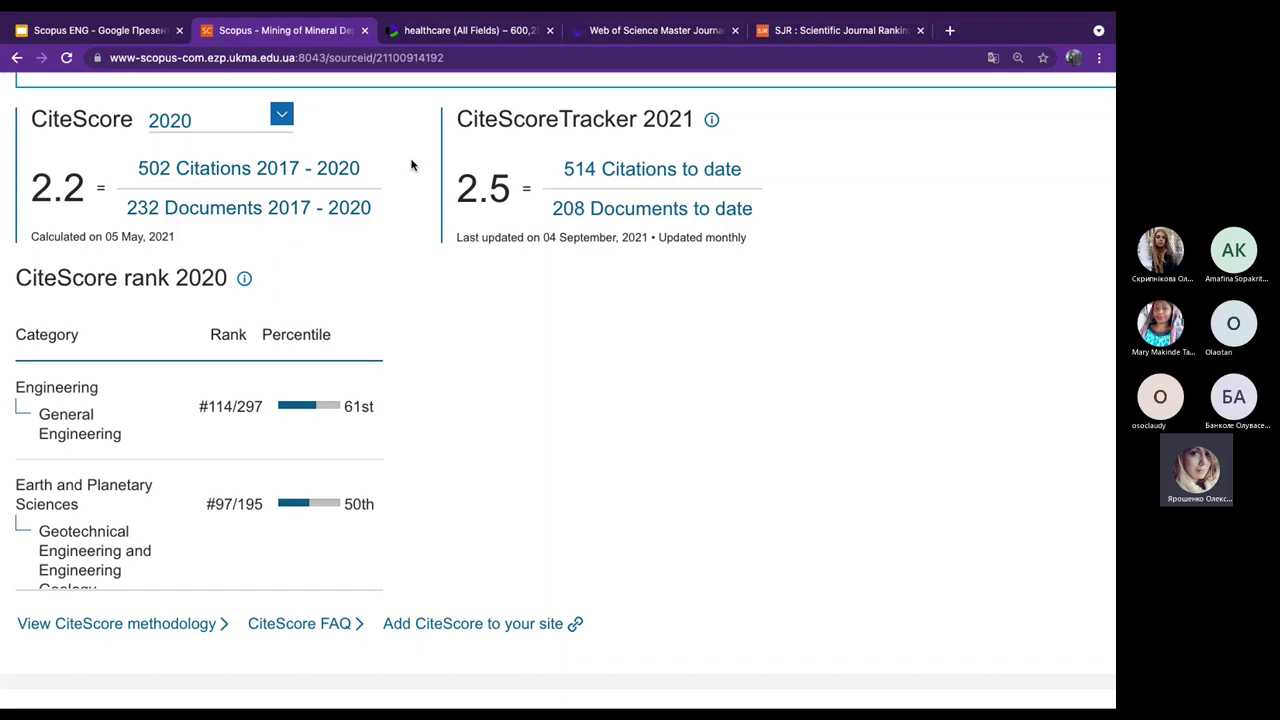
{"action": "scroll", "coordinate": [411, 165], "scroll_direction": "up", "scroll_amount": 10}
Switch to the Google Slides presentation and highlight the Advanced search option on the Practice #6 slide.
{"action": "left_click", "coordinate": [127, 31]}
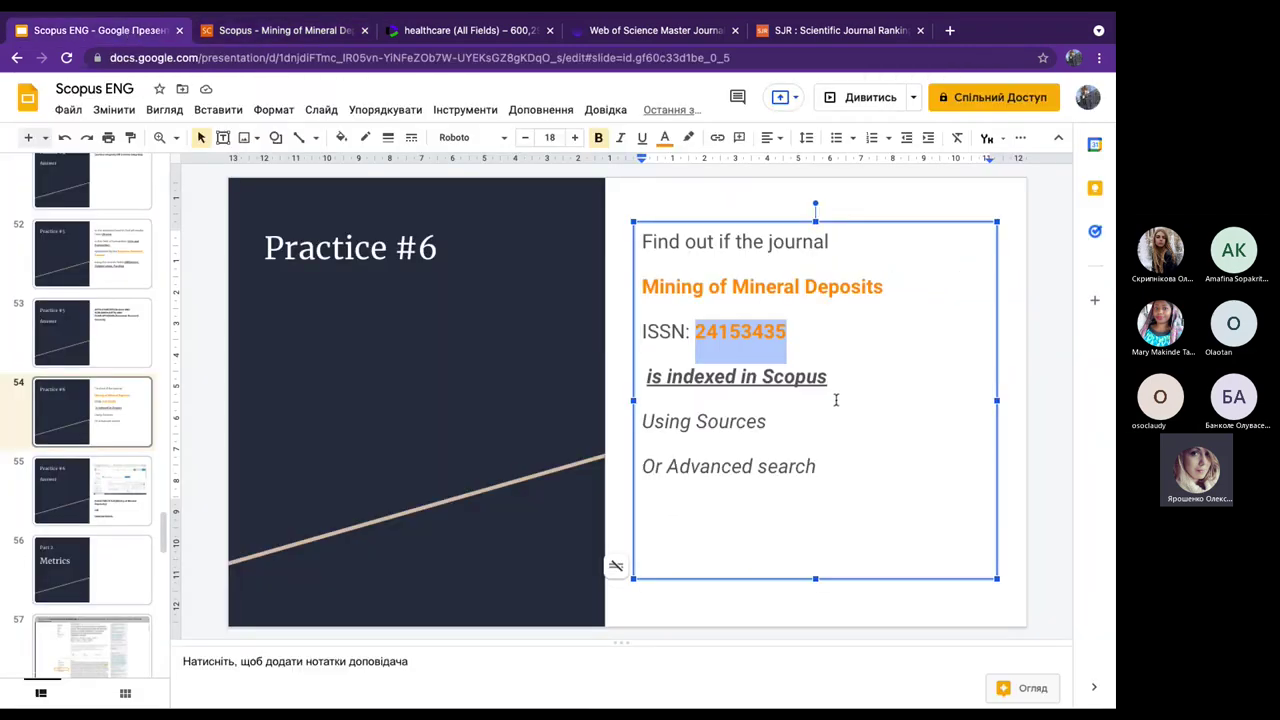
{"action": "left_click", "coordinate": [706, 421]}
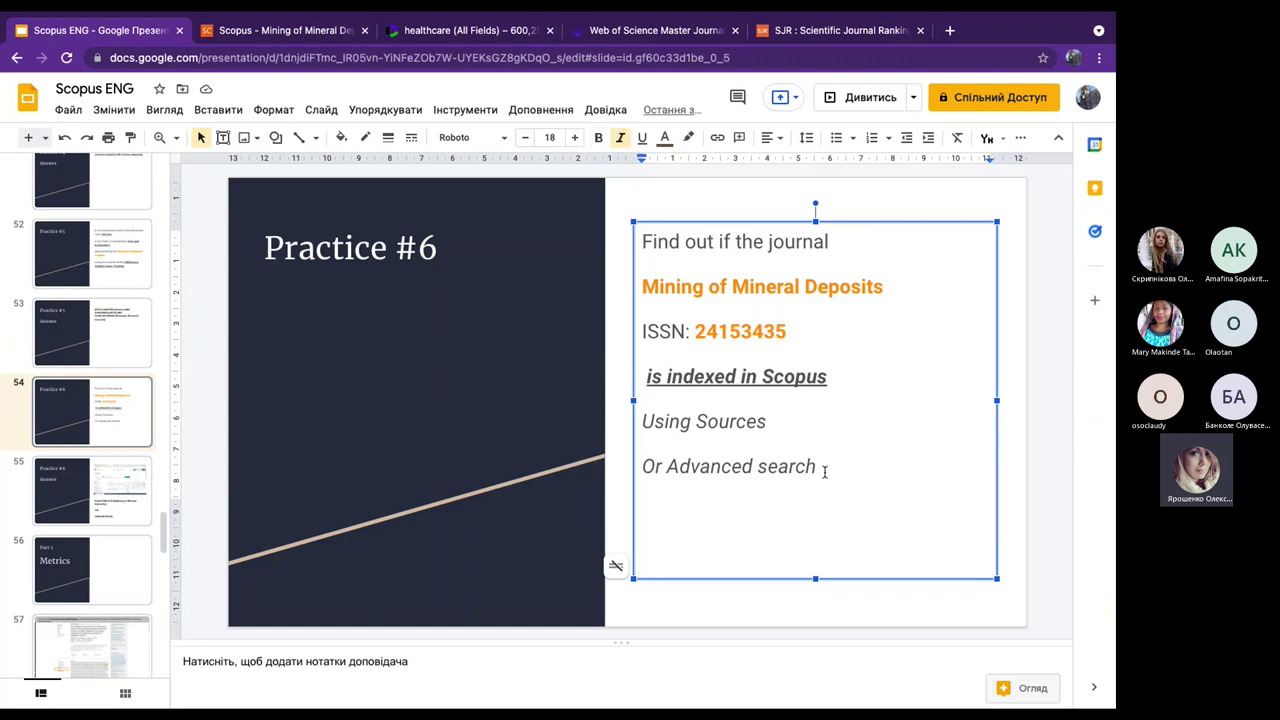
{"action": "left_click_drag", "start_coordinate": [822, 466], "coordinate": [666, 467]}
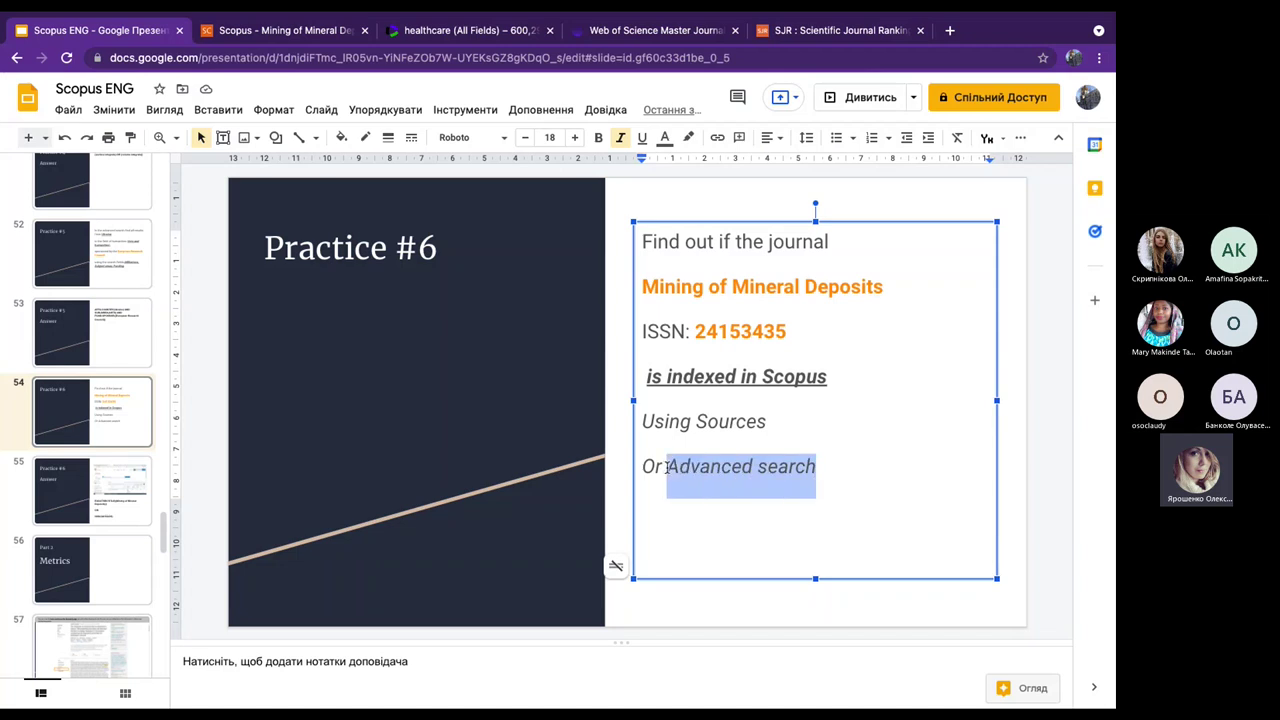
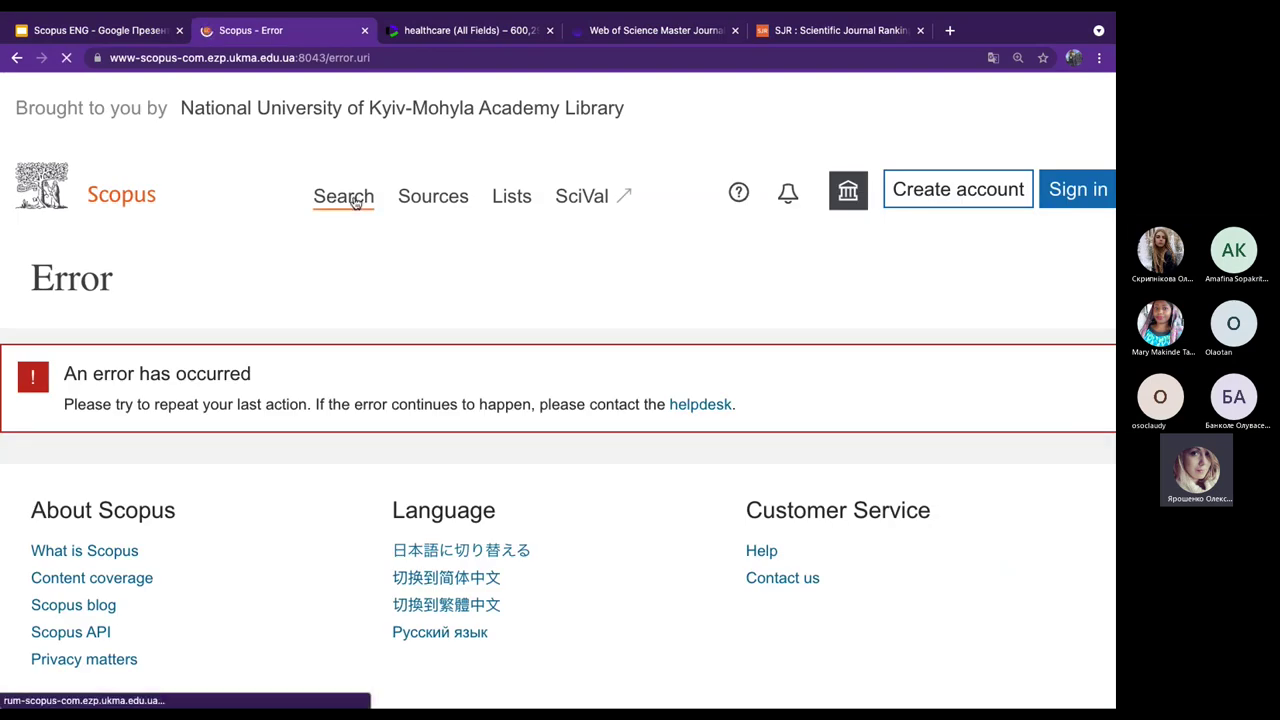
Open the Scopus Advanced search page and clear the previous query string.
{"action": "left_click", "coordinate": [353, 202]}
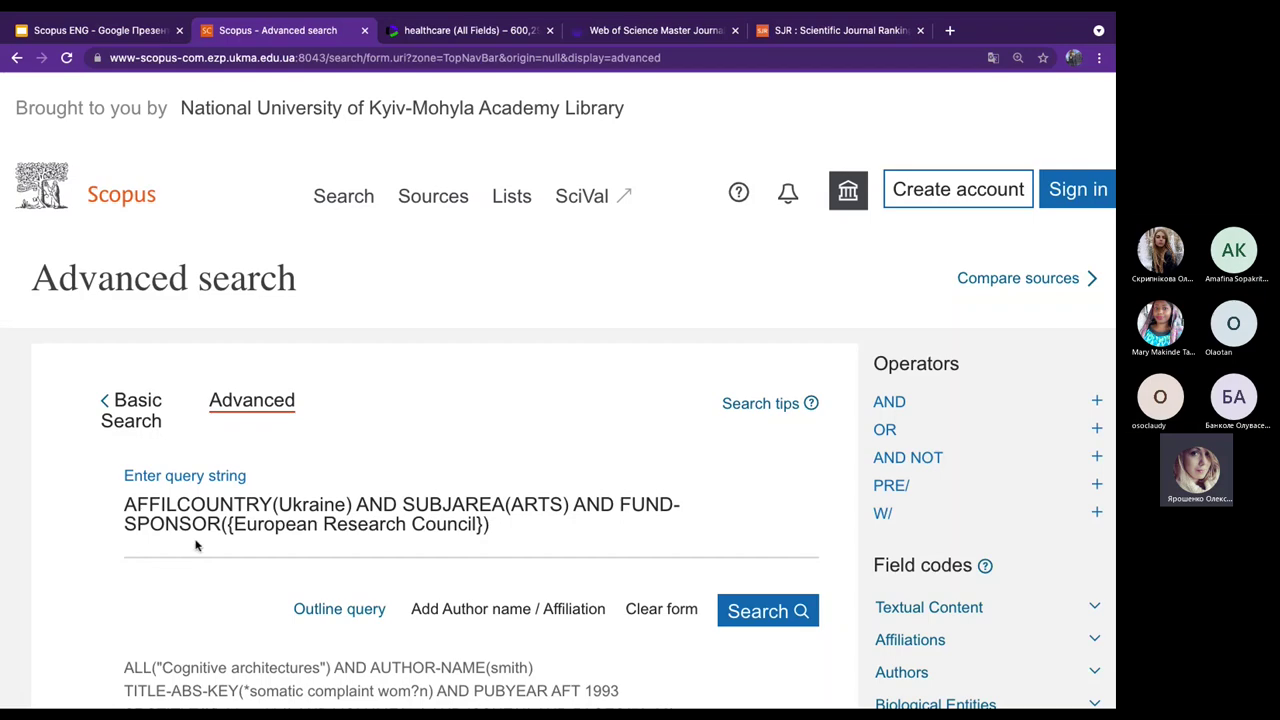
{"action": "scroll", "coordinate": [477, 491], "scroll_direction": "down", "scroll_amount": 3}
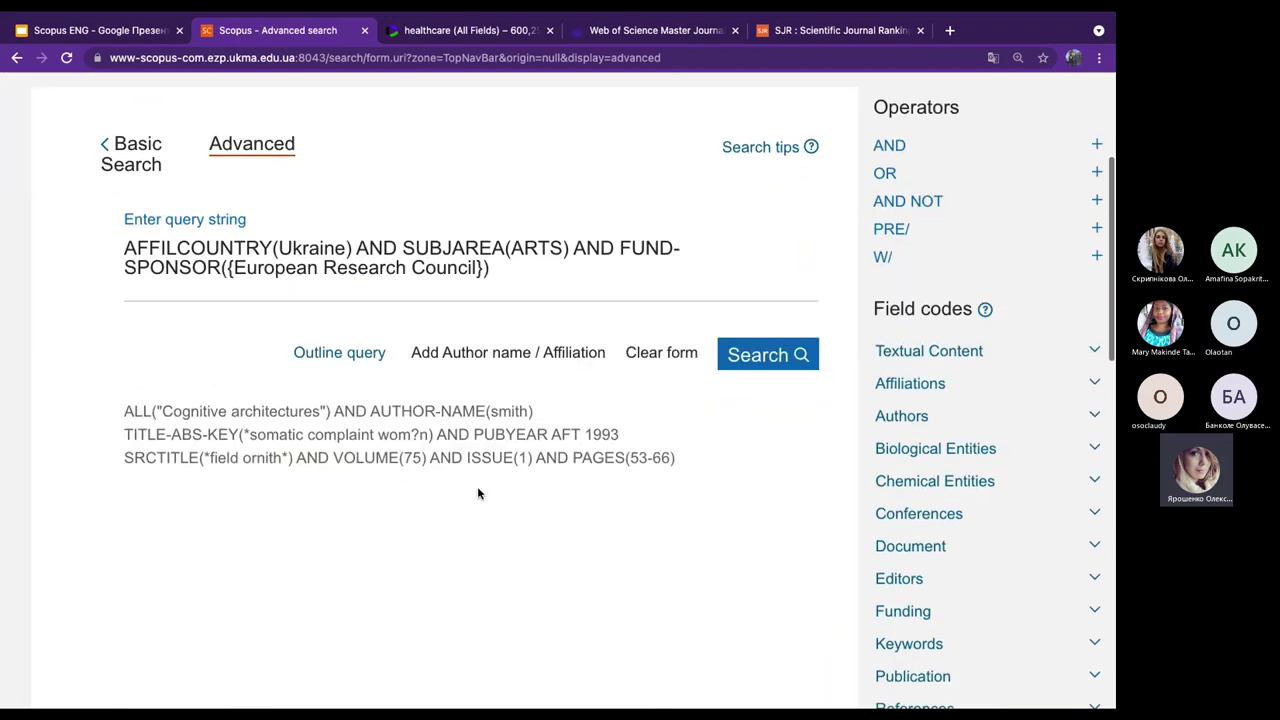
{"action": "left_click", "coordinate": [657, 352]}
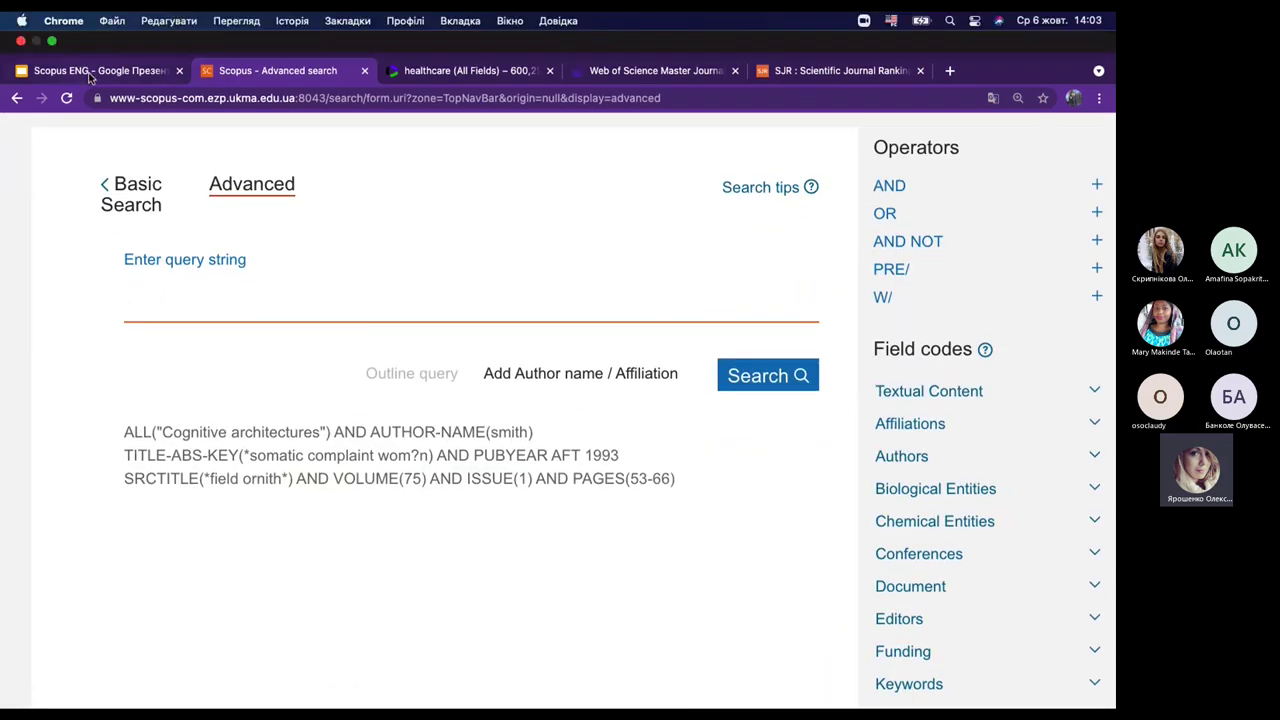
Return to the Practice #6 slide in Google Slides and select the journal title "Mining of Mineral Deposits".
{"action": "left_click", "coordinate": [90, 72]}
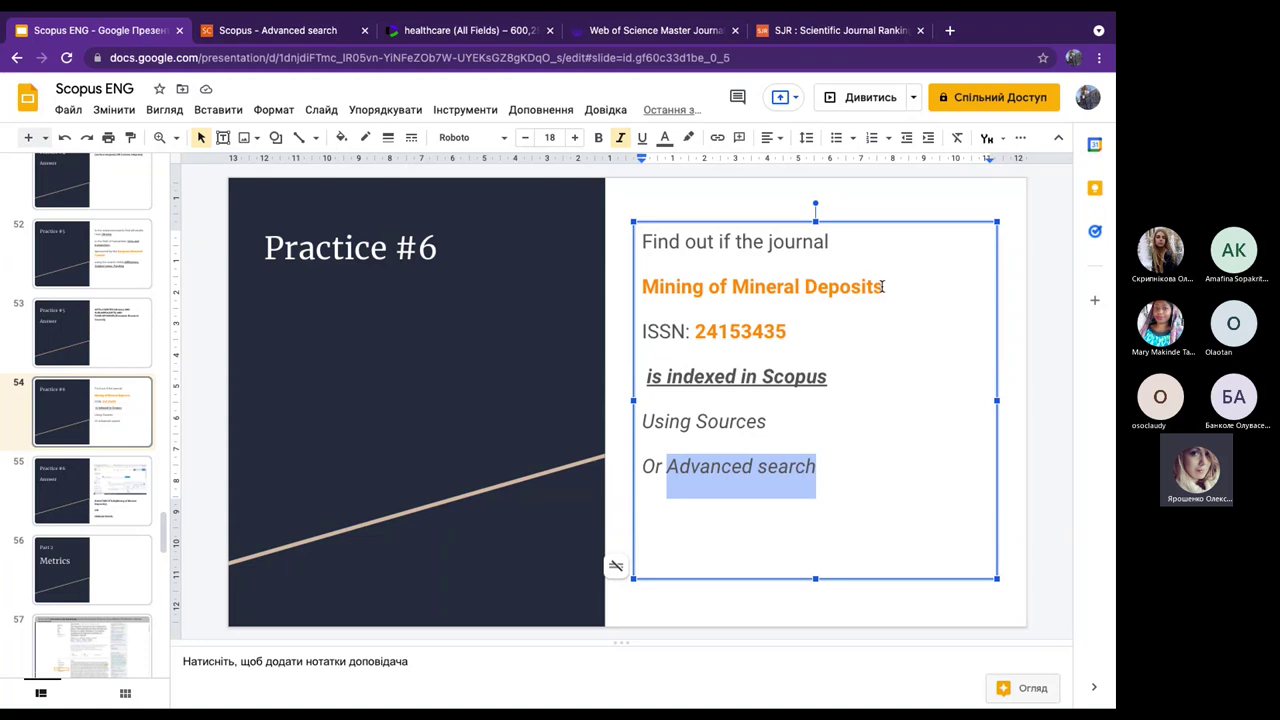
{"action": "left_click_drag", "start_coordinate": [882, 287], "coordinate": [637, 280]}
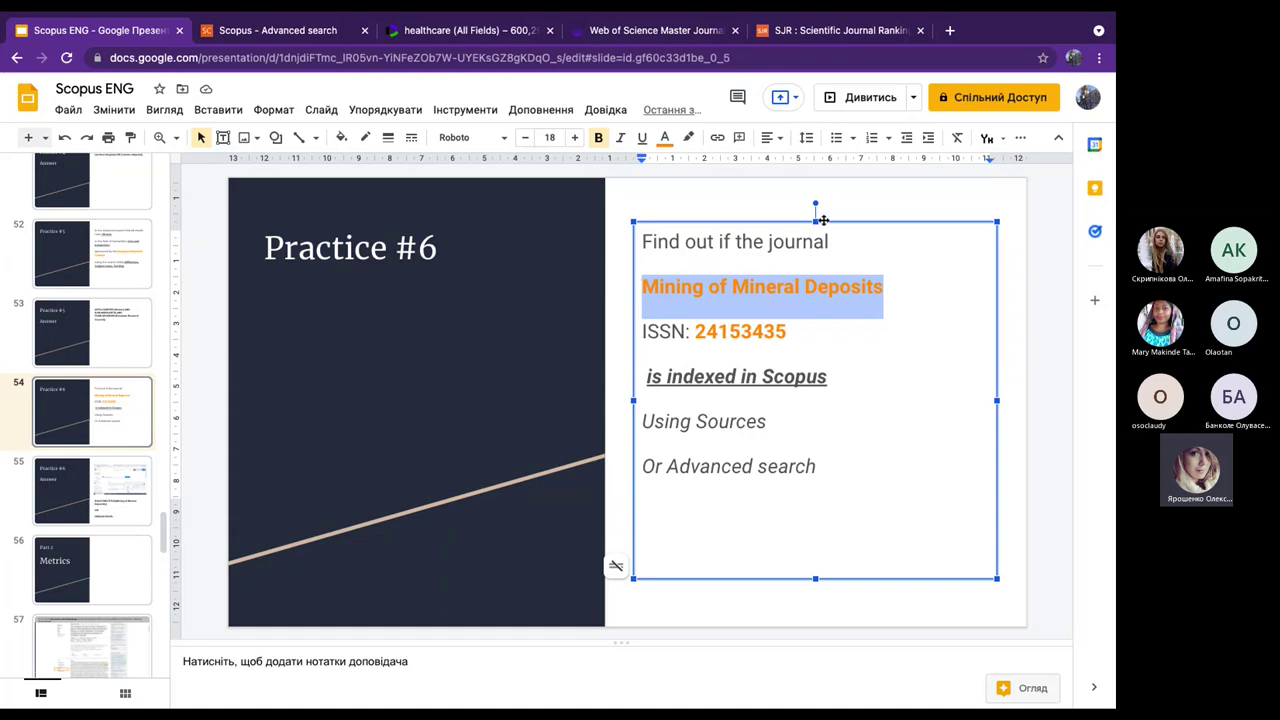
{"action": "left_click", "coordinate": [771, 322]}
{"action": "left_click_drag", "start_coordinate": [789, 333], "coordinate": [694, 333]}
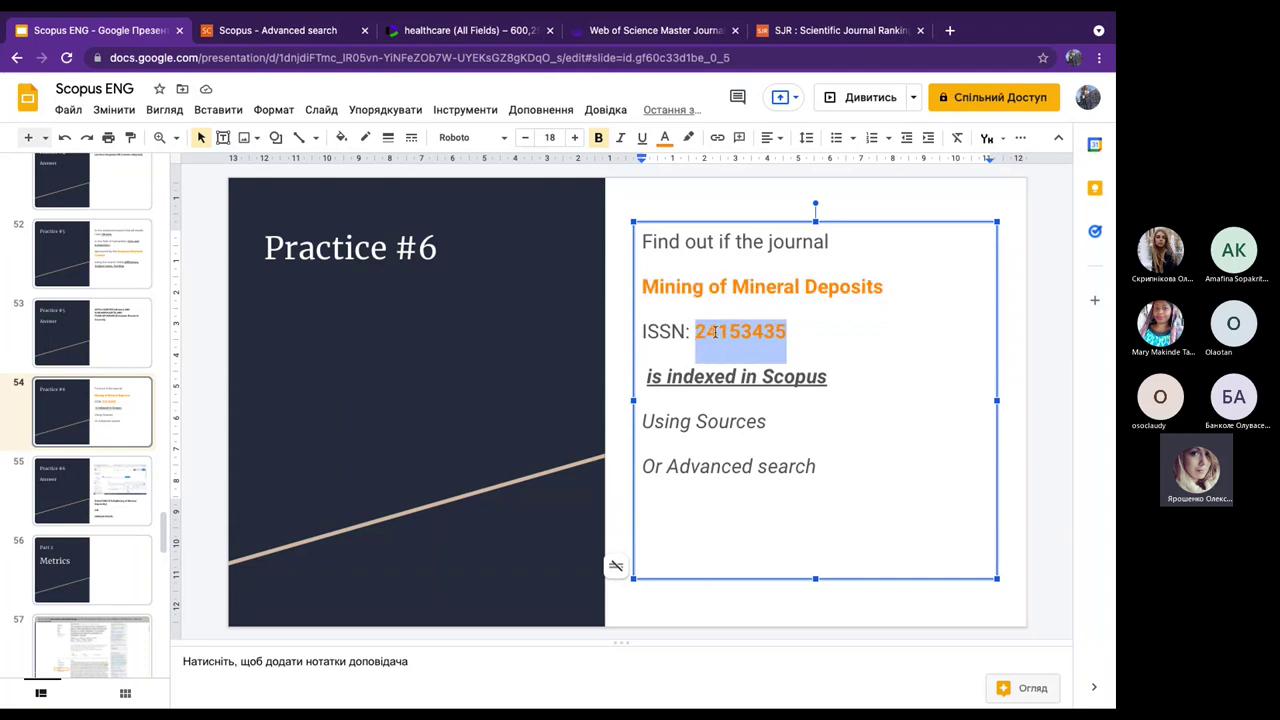
{"action": "left_click_drag", "start_coordinate": [888, 287], "coordinate": [644, 280]}
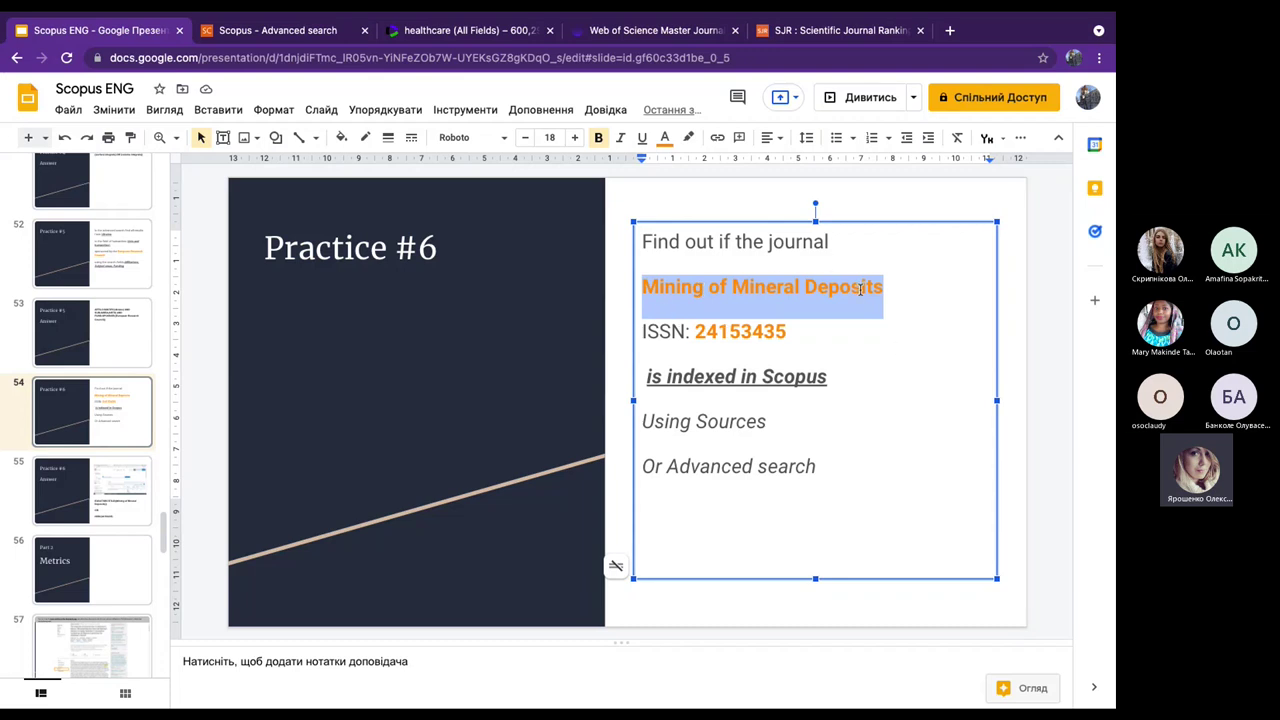
Switch to the Scopus Advanced search page and expand the Publication group of field codes.
{"action": "left_click", "coordinate": [286, 32]}
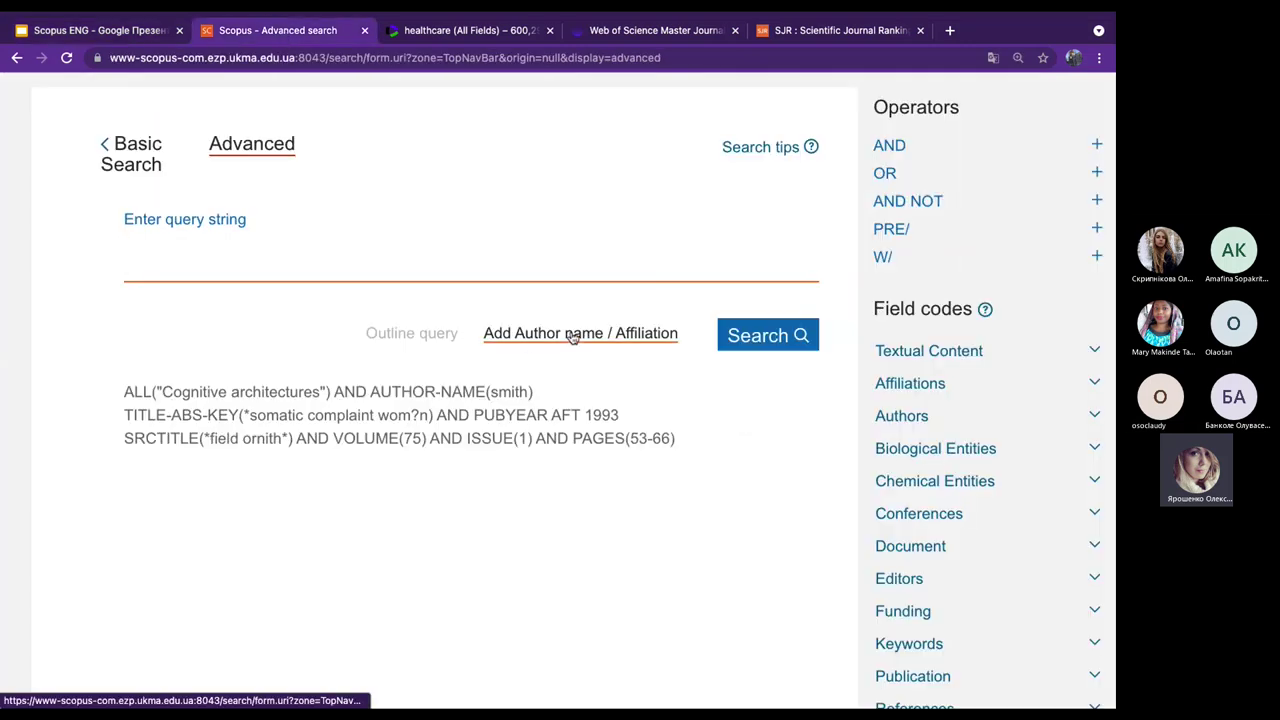
{"action": "scroll", "coordinate": [840, 453], "scroll_direction": "down", "scroll_amount": 3}
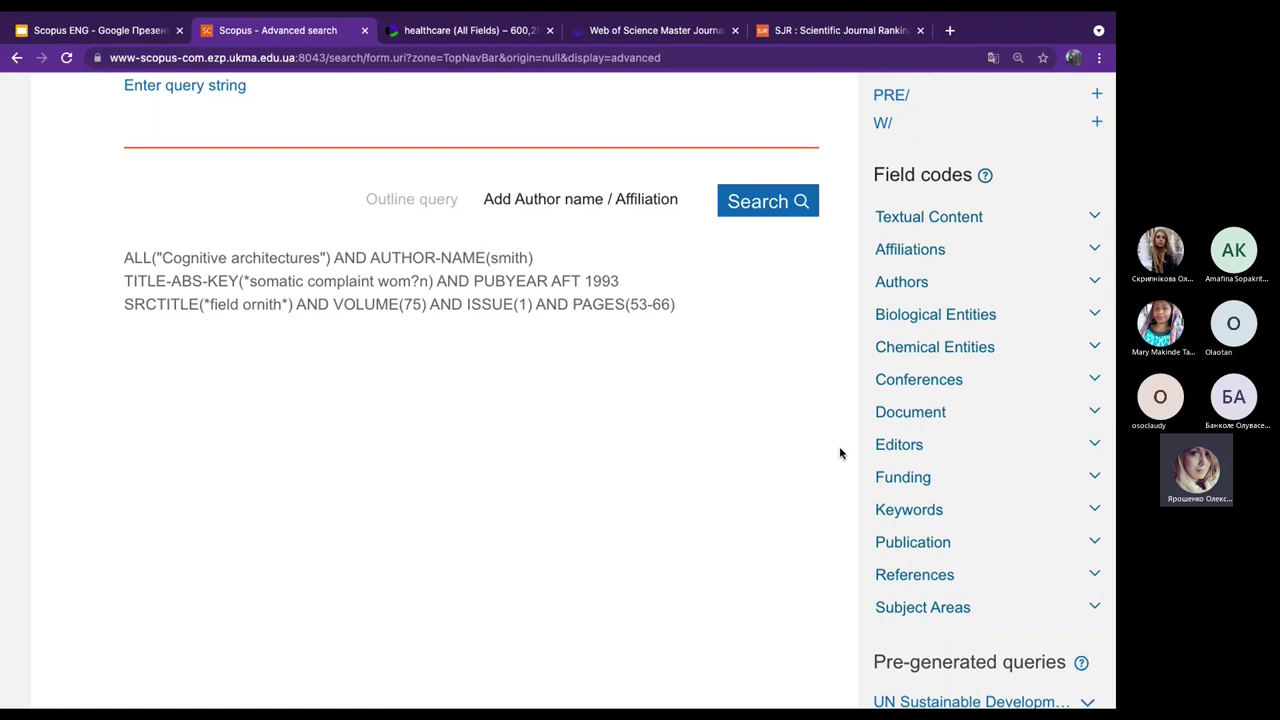
{"action": "scroll", "coordinate": [840, 453], "scroll_direction": "down", "scroll_amount": 1}
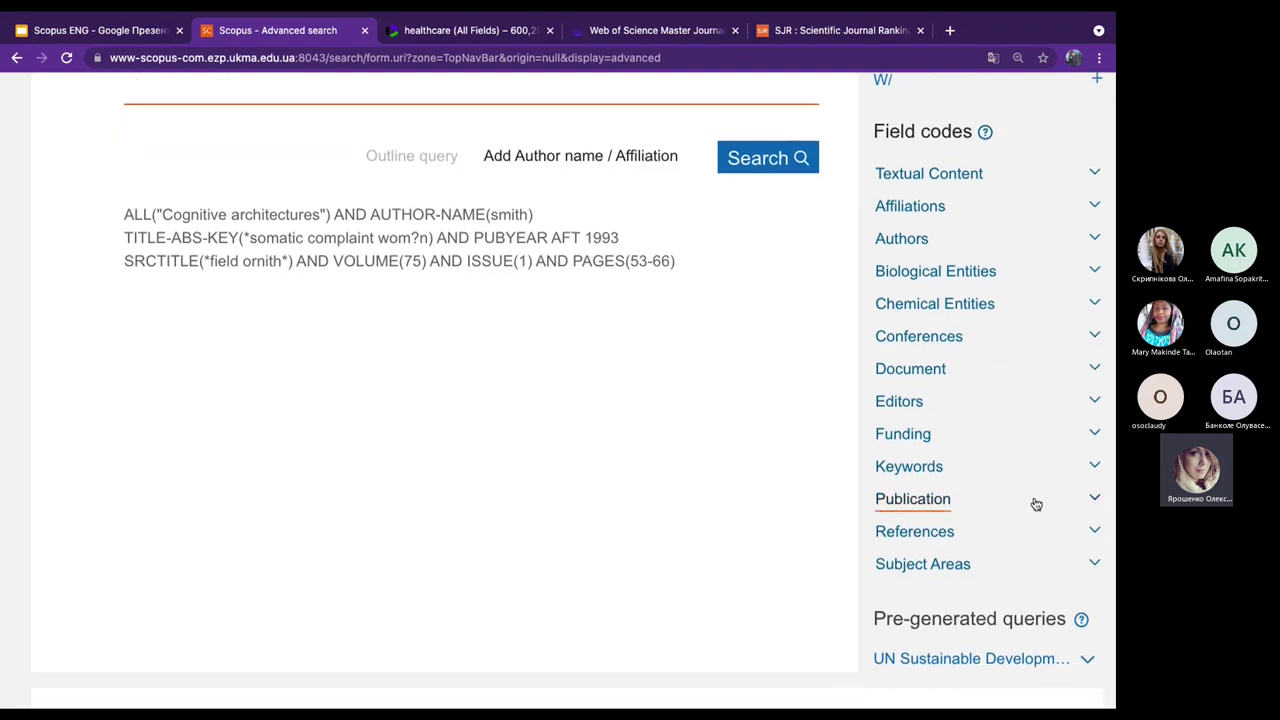
{"action": "left_click", "coordinate": [1095, 501]}
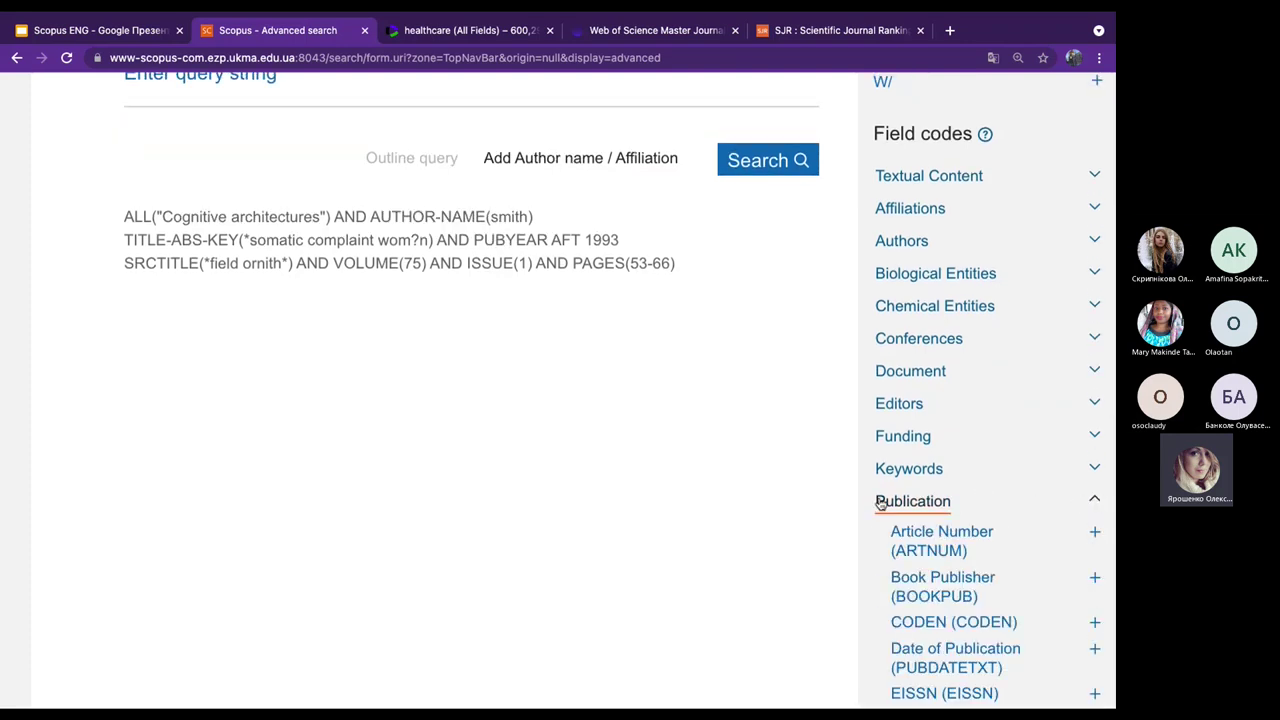
{"action": "scroll", "coordinate": [751, 511], "scroll_direction": "down", "scroll_amount": 3}
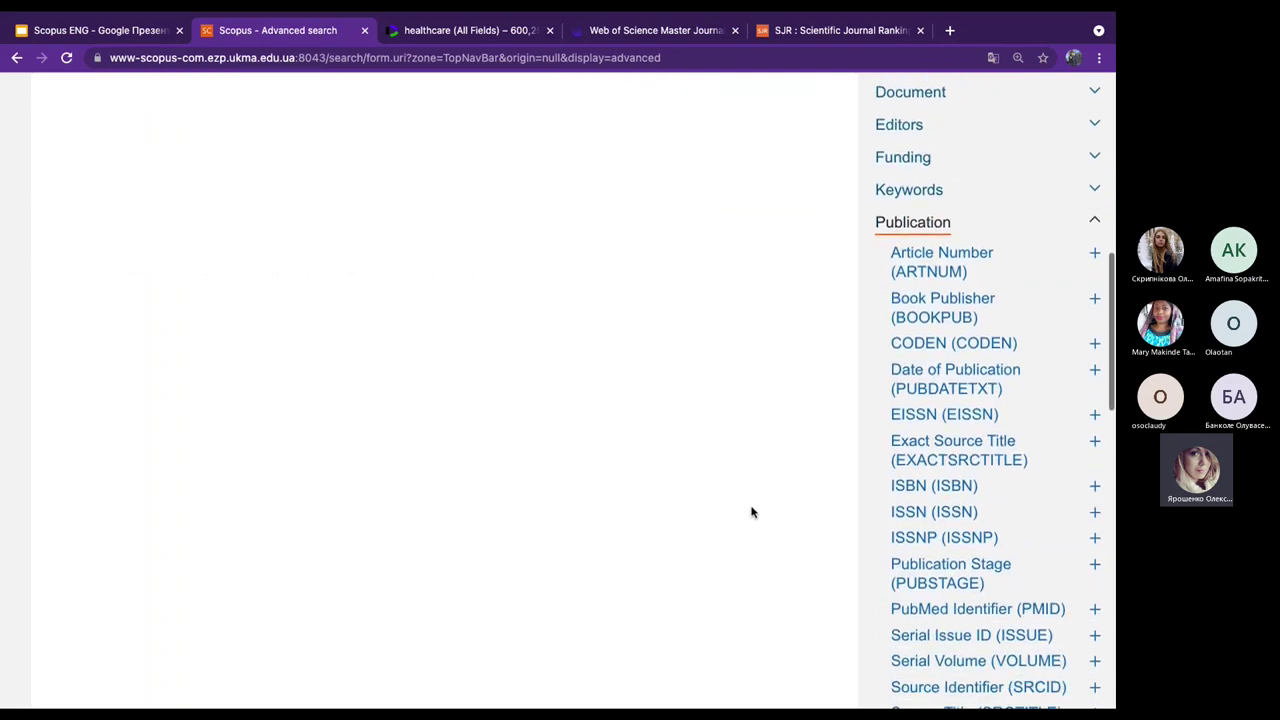
{"action": "scroll", "coordinate": [751, 511], "scroll_direction": "down", "scroll_amount": 1}
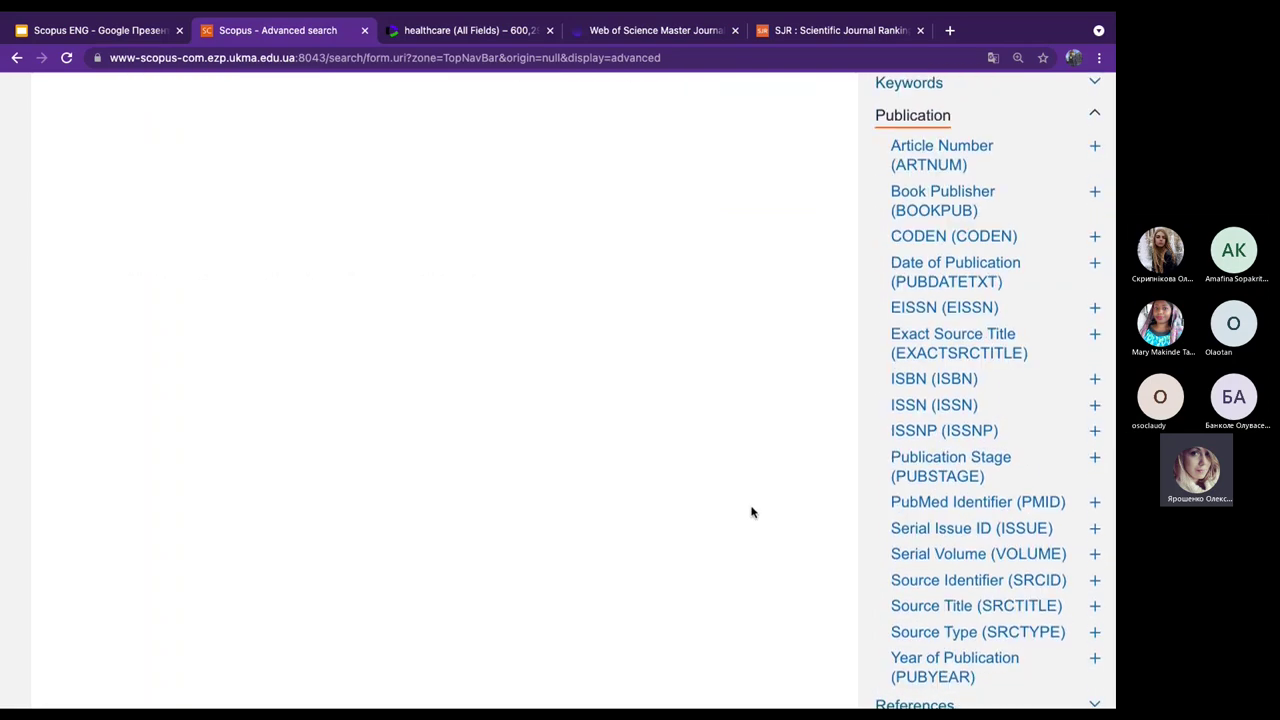
Add the Exact Source Title (EXACTSRCTITLE) field code to the query and enter Mining of Mineral Deposits inside its parentheses.
{"action": "mouse_move", "coordinate": [995, 168]}
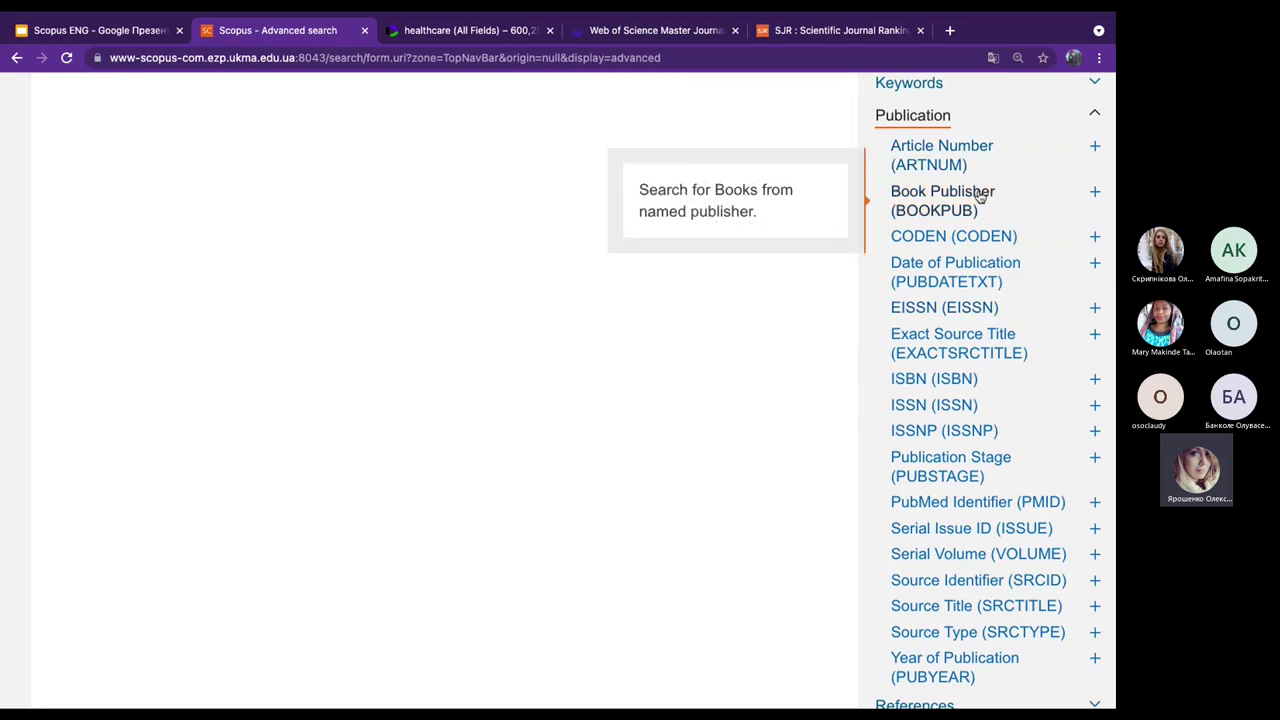
{"action": "mouse_move", "coordinate": [998, 246]}
{"action": "mouse_move", "coordinate": [983, 274]}
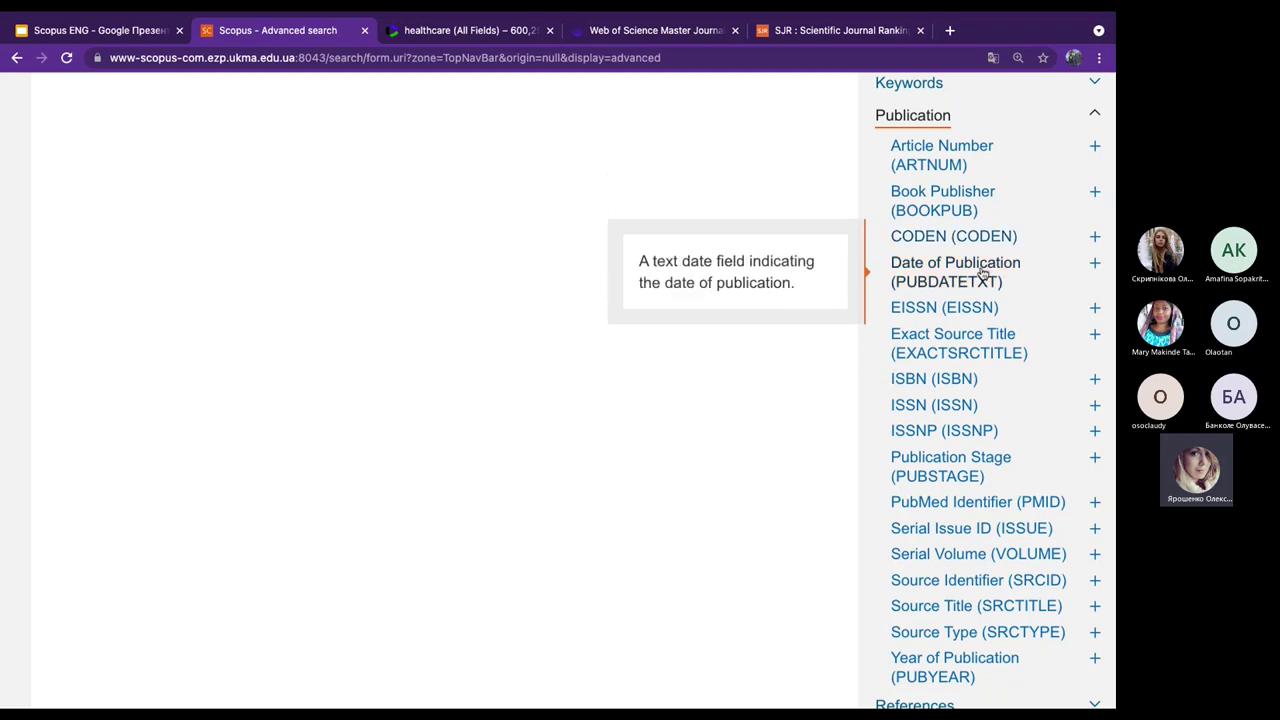
{"action": "mouse_move", "coordinate": [963, 313]}
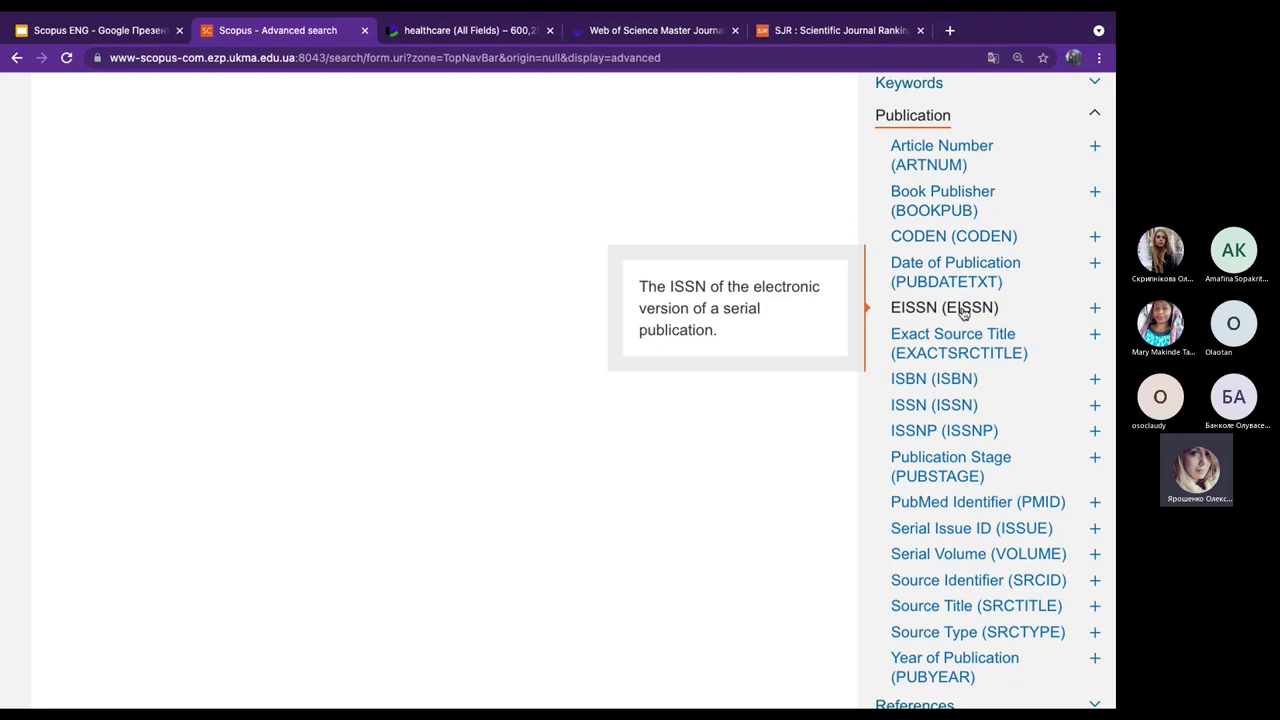
{"action": "mouse_move", "coordinate": [975, 346]}
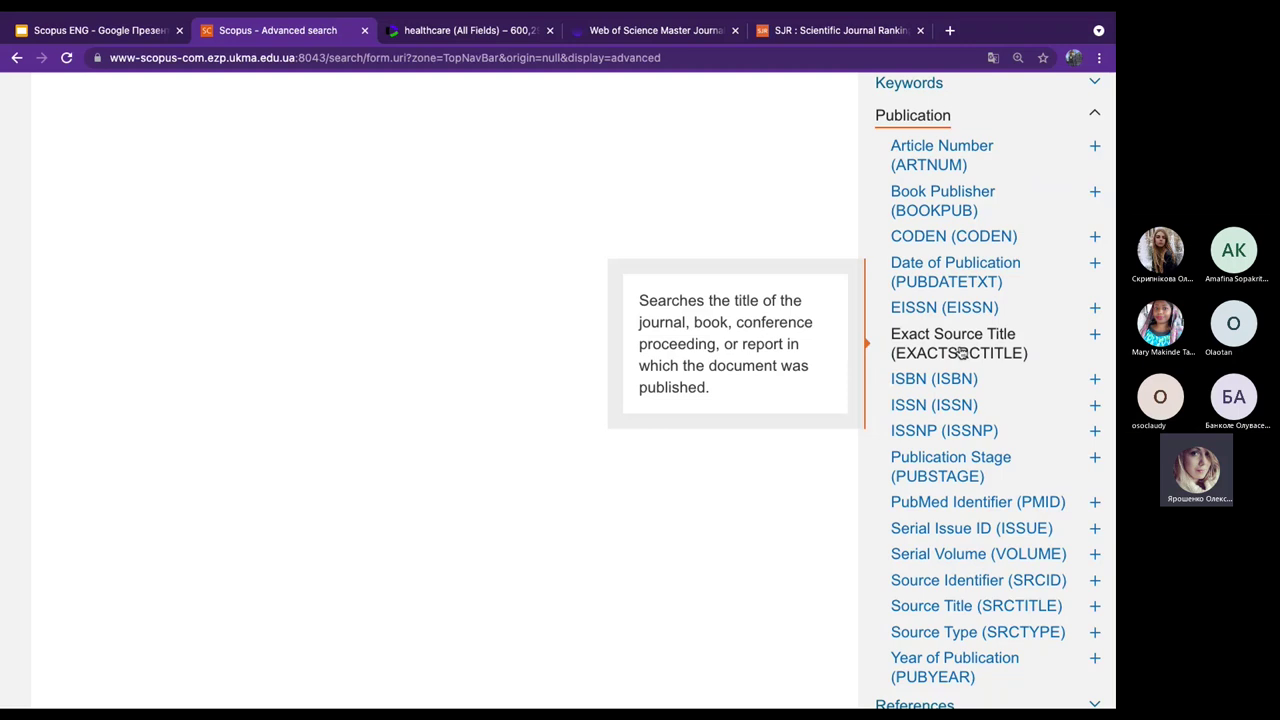
{"action": "left_click", "coordinate": [1095, 337]}
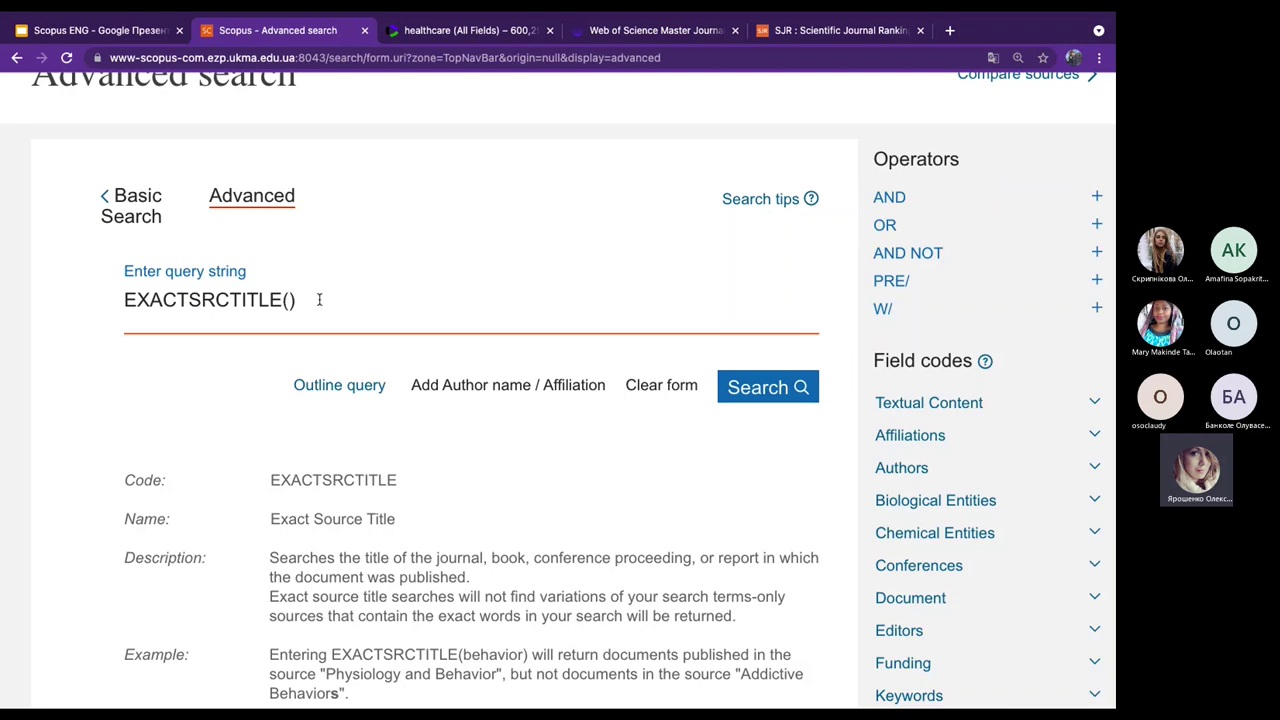
{"action": "type", "text": "Mining of Mineral Deposits"}
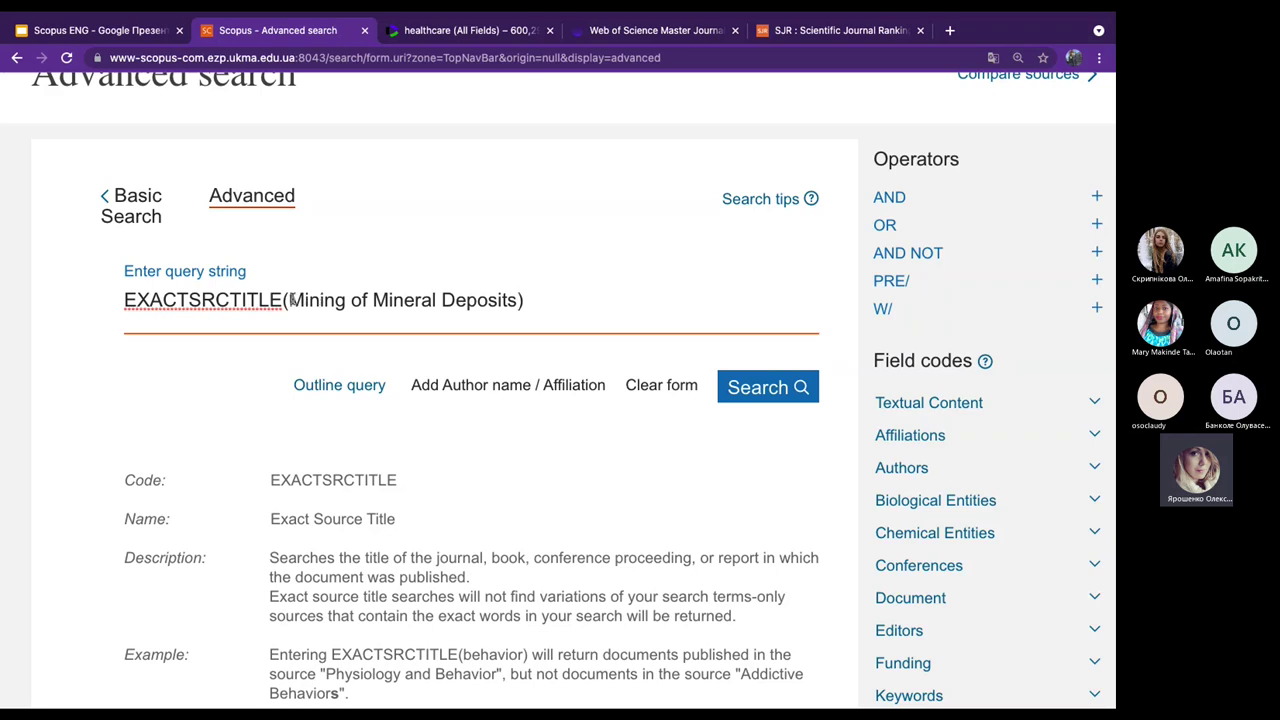
Enclose the journal title in curly braces so the query reads EXACTSRCTITLE({Mining of Mineral Deposits}).
{"action": "left_click_drag", "start_coordinate": [289, 300], "coordinate": [520, 303]}
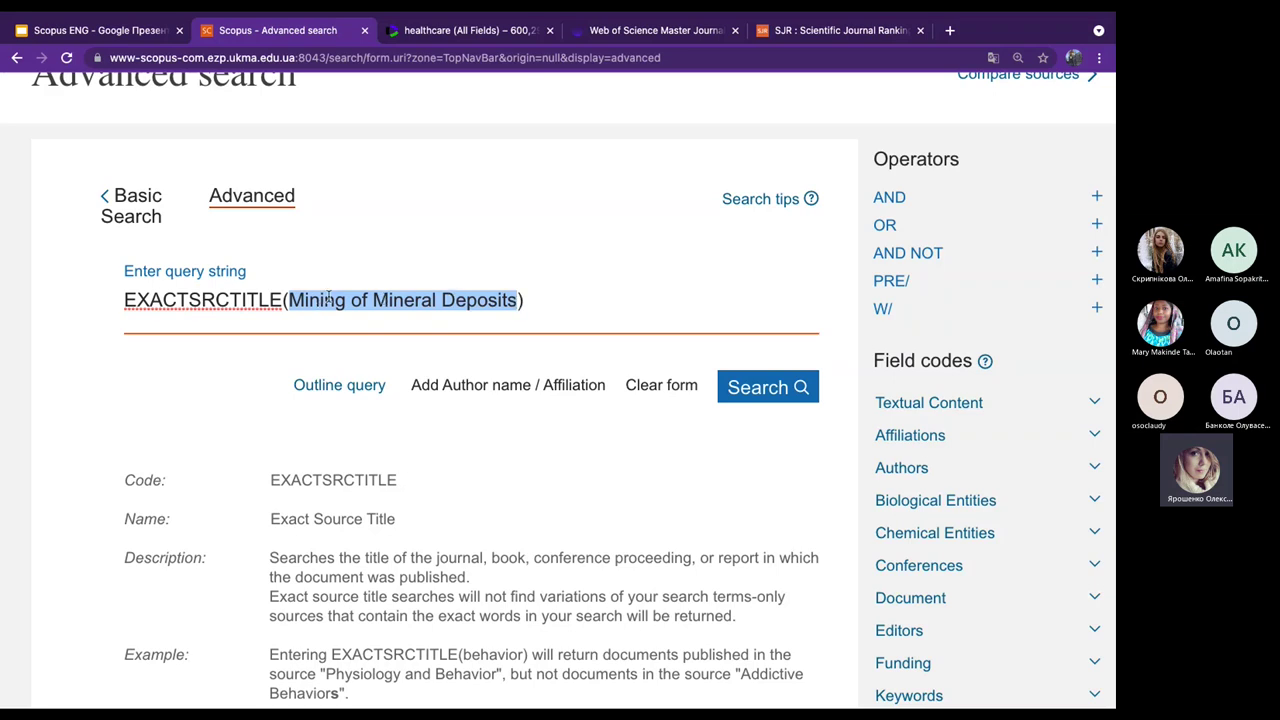
{"action": "left_click", "coordinate": [519, 300]}
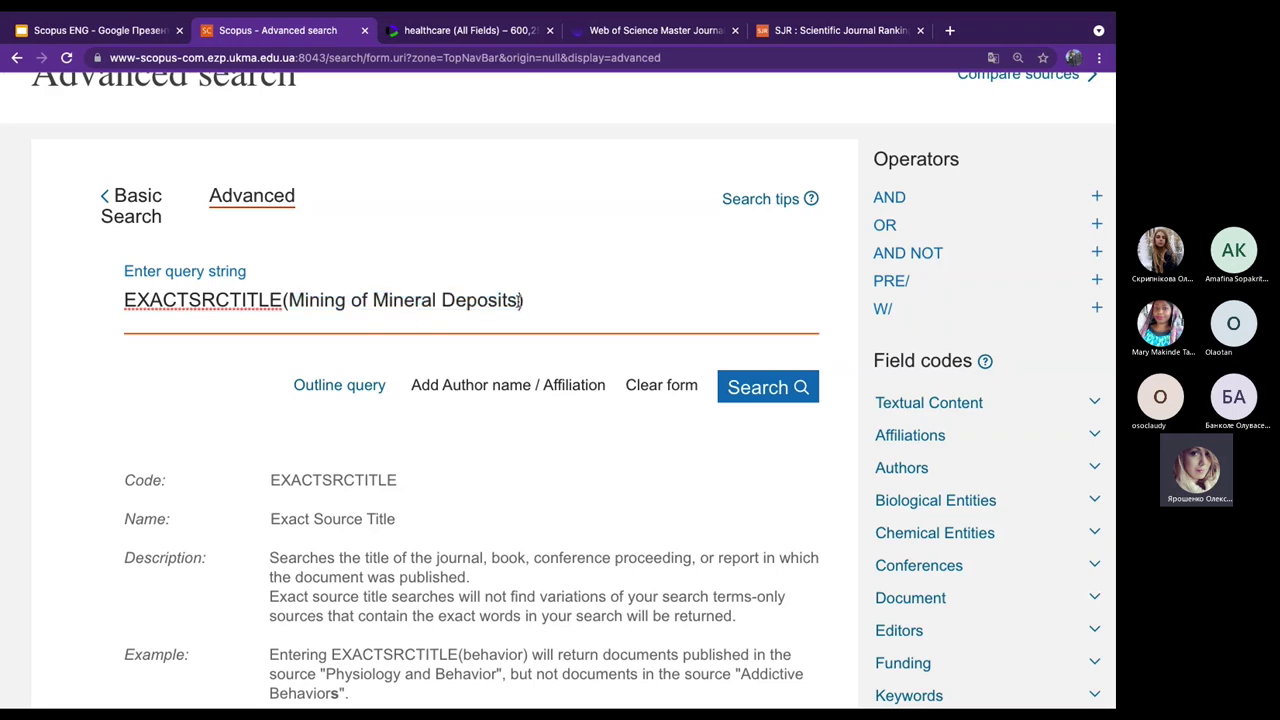
{"action": "type", "text": "}"}
{"action": "left_click", "coordinate": [289, 300]}
{"action": "type", "text": "{"}
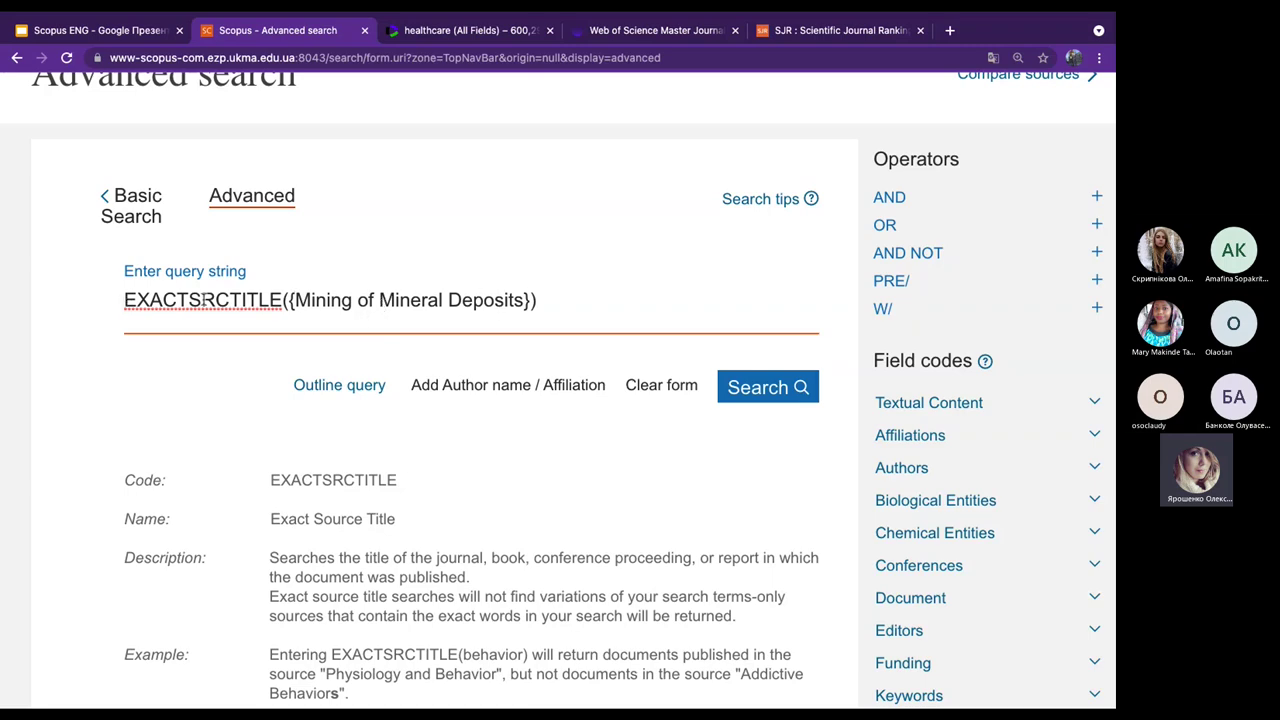
Examine the code, name and description given for the EXACTSRCTITLE field, highlighting the passages on searching source titles.
{"action": "scroll", "coordinate": [250, 505], "scroll_direction": "down", "scroll_amount": 3}
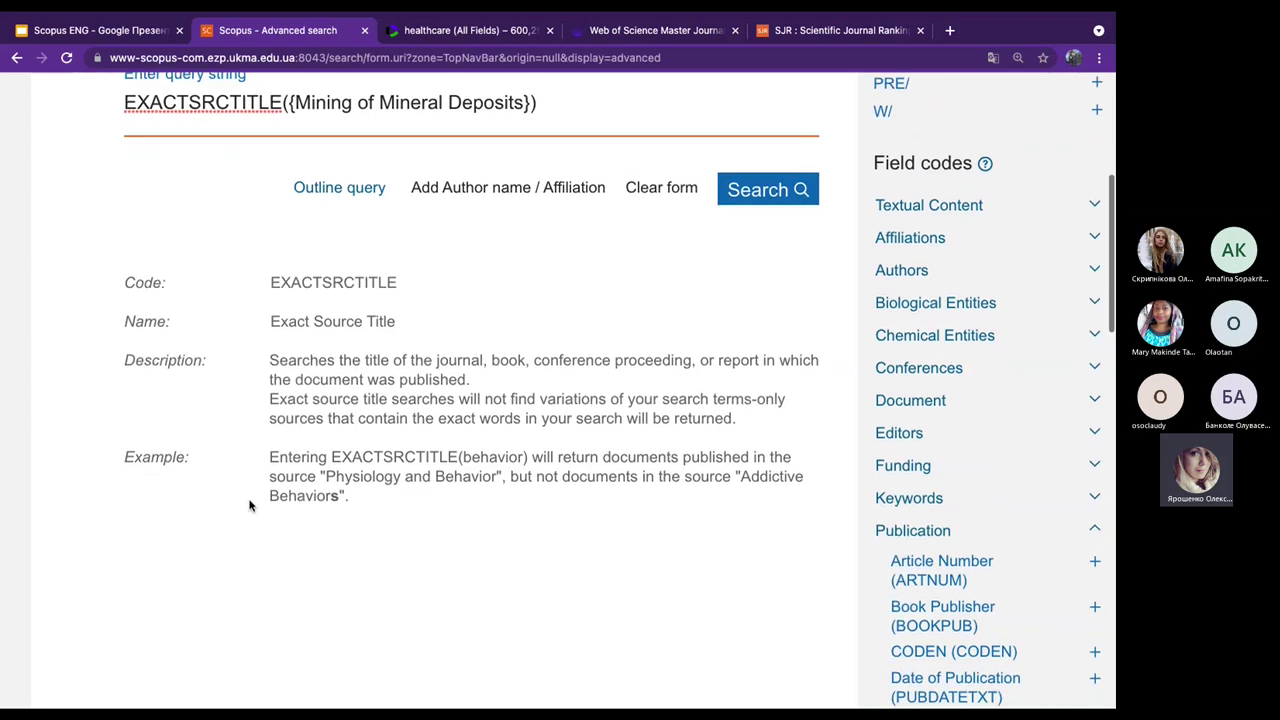
{"action": "scroll", "coordinate": [223, 580], "scroll_direction": "up", "scroll_amount": 3}
{"action": "scroll", "coordinate": [225, 582], "scroll_direction": "down", "scroll_amount": 3}
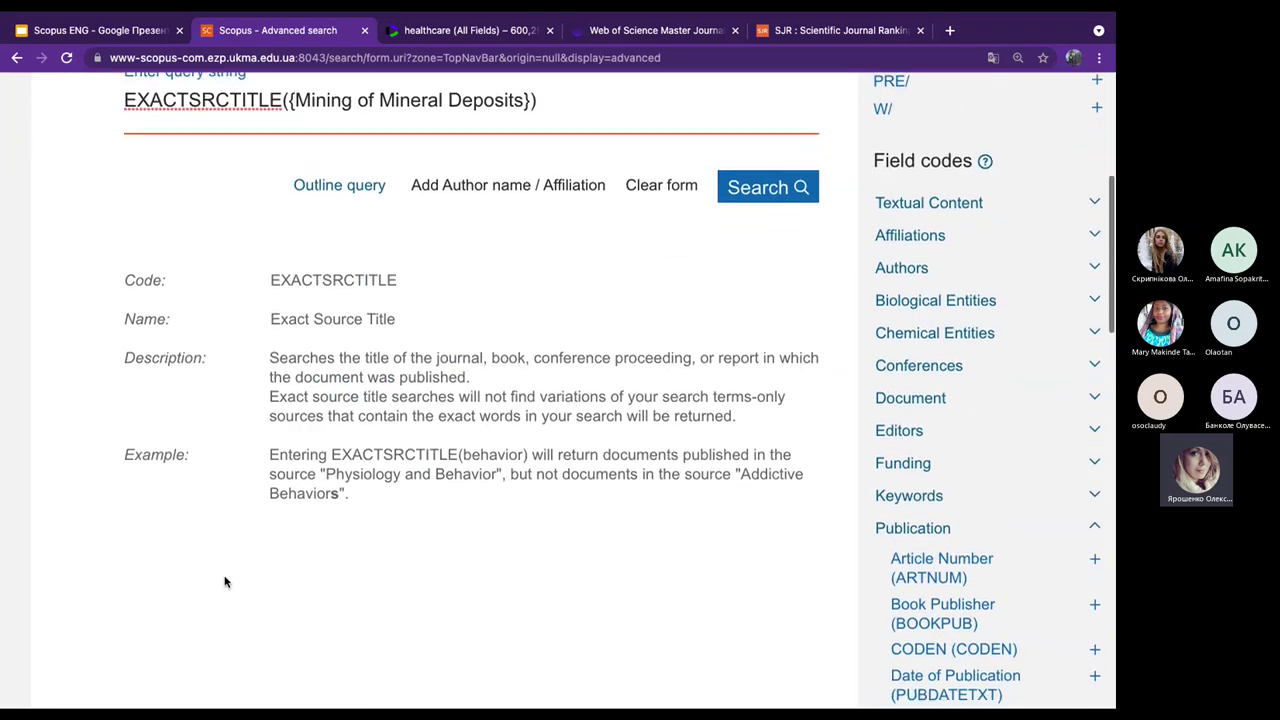
{"action": "scroll", "coordinate": [224, 582], "scroll_direction": "down", "scroll_amount": 1}
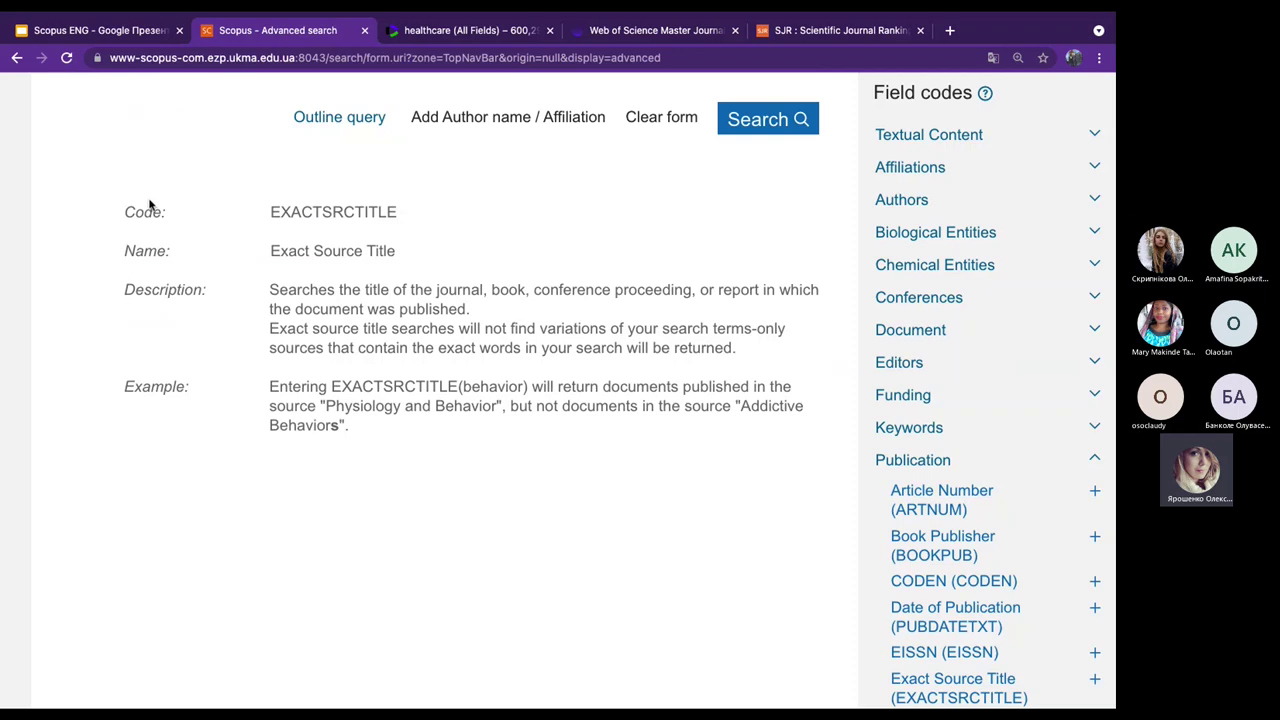
{"action": "left_click_drag", "start_coordinate": [271, 208], "coordinate": [420, 214]}
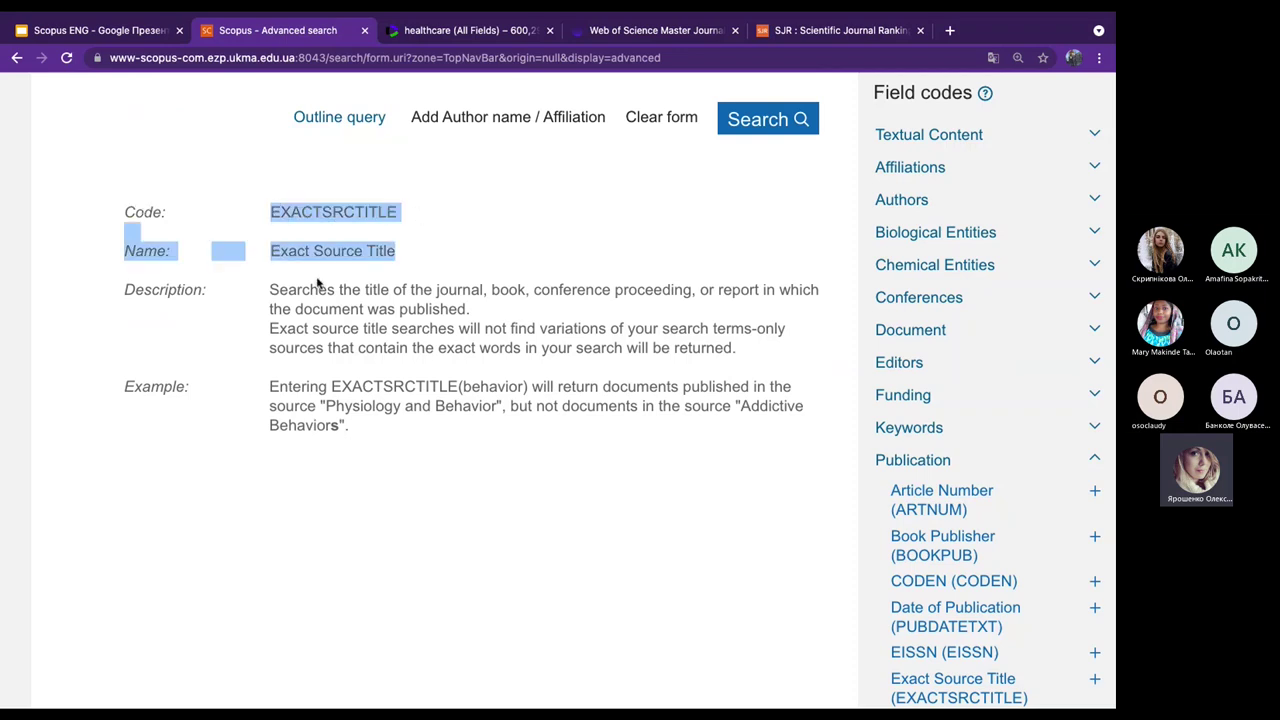
{"action": "left_click_drag", "start_coordinate": [268, 292], "coordinate": [483, 309]}
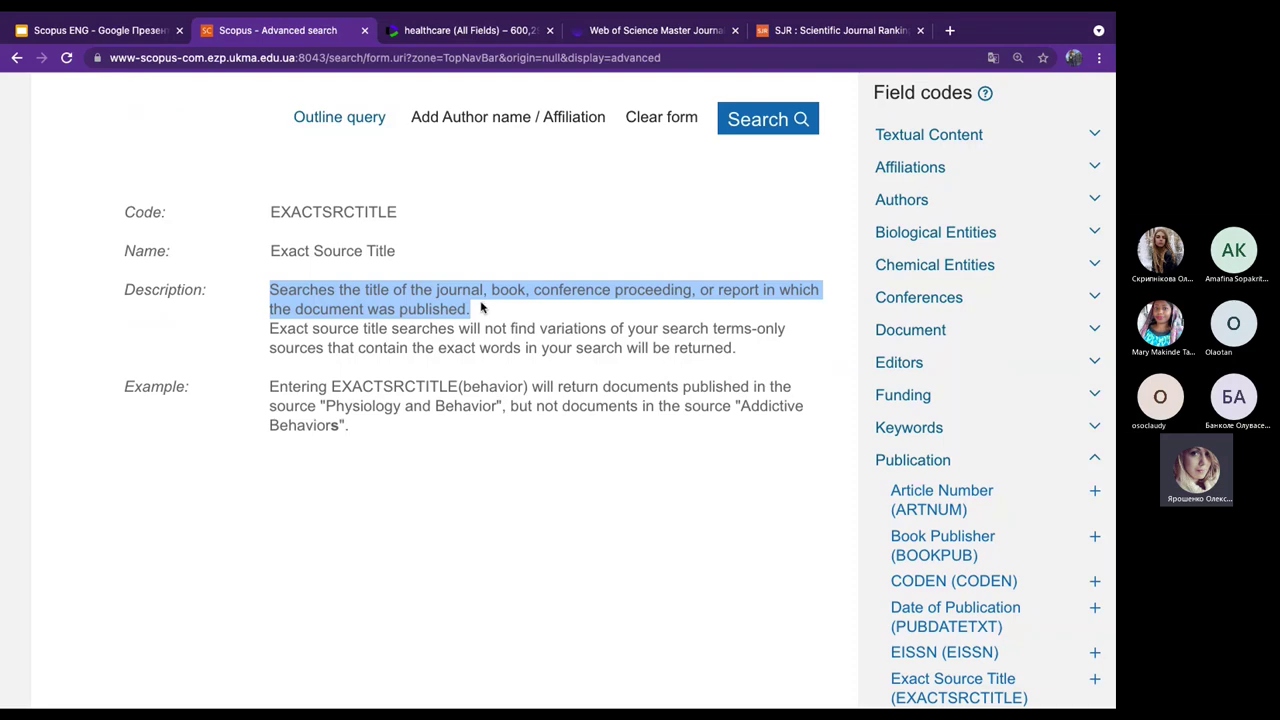
{"action": "left_click_drag", "start_coordinate": [481, 309], "coordinate": [482, 292]}
{"action": "scroll", "coordinate": [481, 297], "scroll_direction": "up", "scroll_amount": 4}
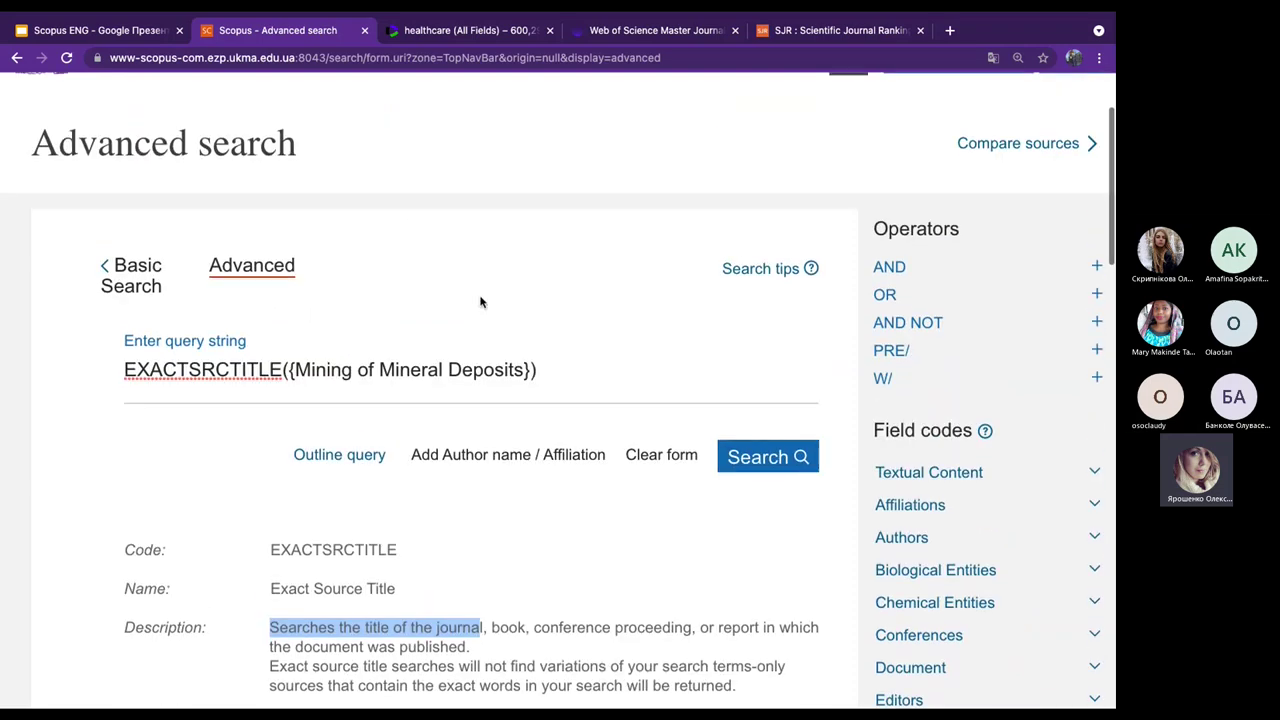
Highlight the journal title in the query string and run the advanced search.
{"action": "left_click", "coordinate": [473, 370]}
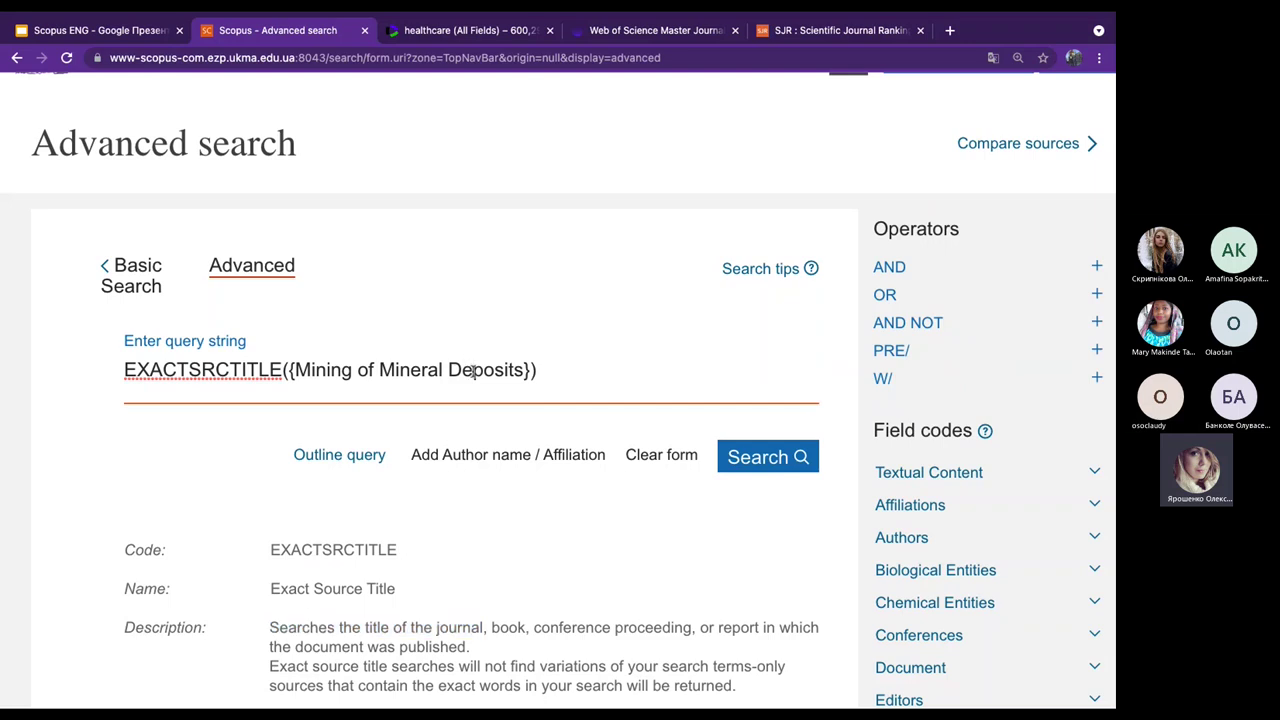
{"action": "left_click_drag", "start_coordinate": [524, 370], "coordinate": [300, 372]}
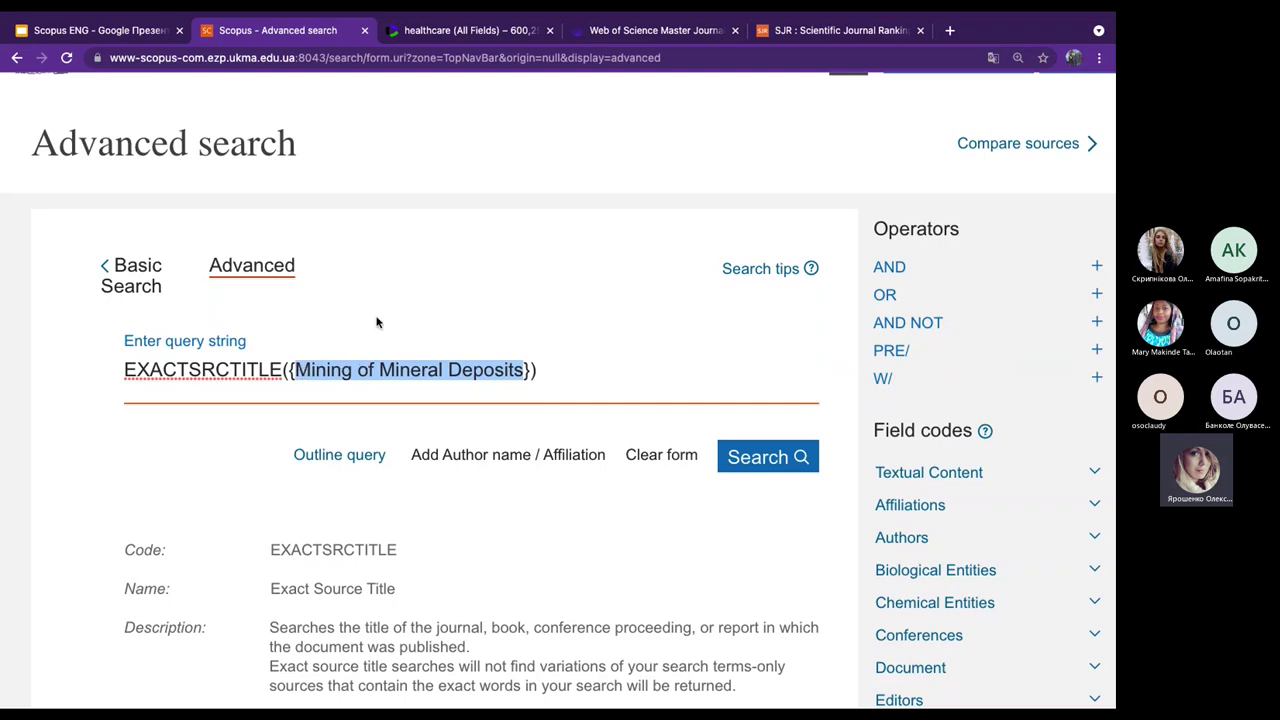
{"action": "left_click", "coordinate": [755, 457]}
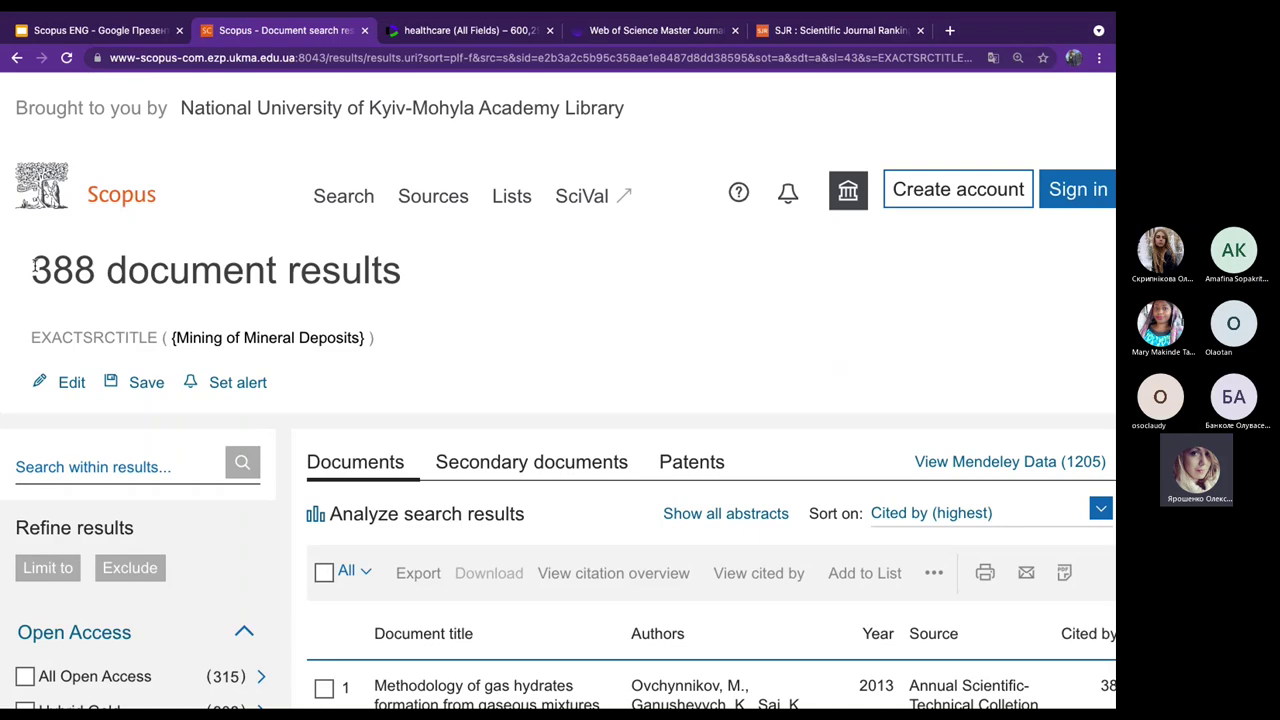
Review the document results and open the 2019 review of man-made mineral formations accumulation in Ukraine's mining industrial regions.
{"action": "left_click_drag", "start_coordinate": [33, 266], "coordinate": [402, 270]}
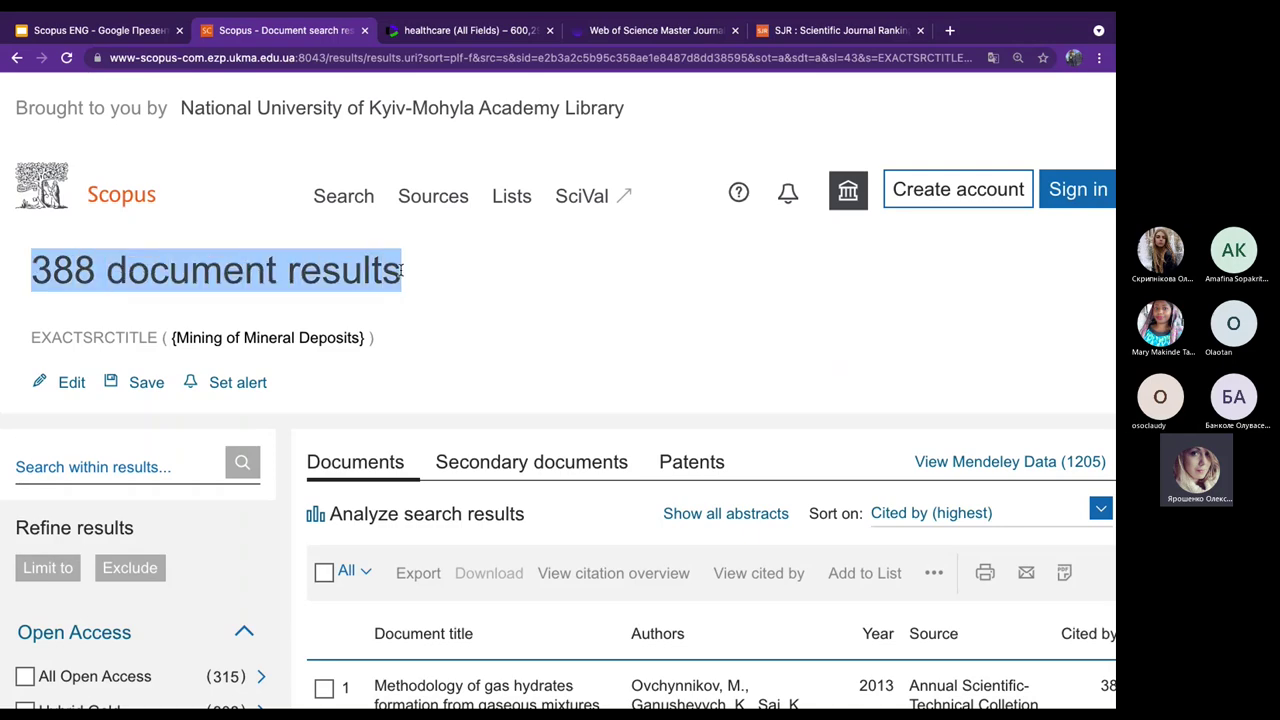
{"action": "scroll", "coordinate": [285, 512], "scroll_direction": "down", "scroll_amount": 3}
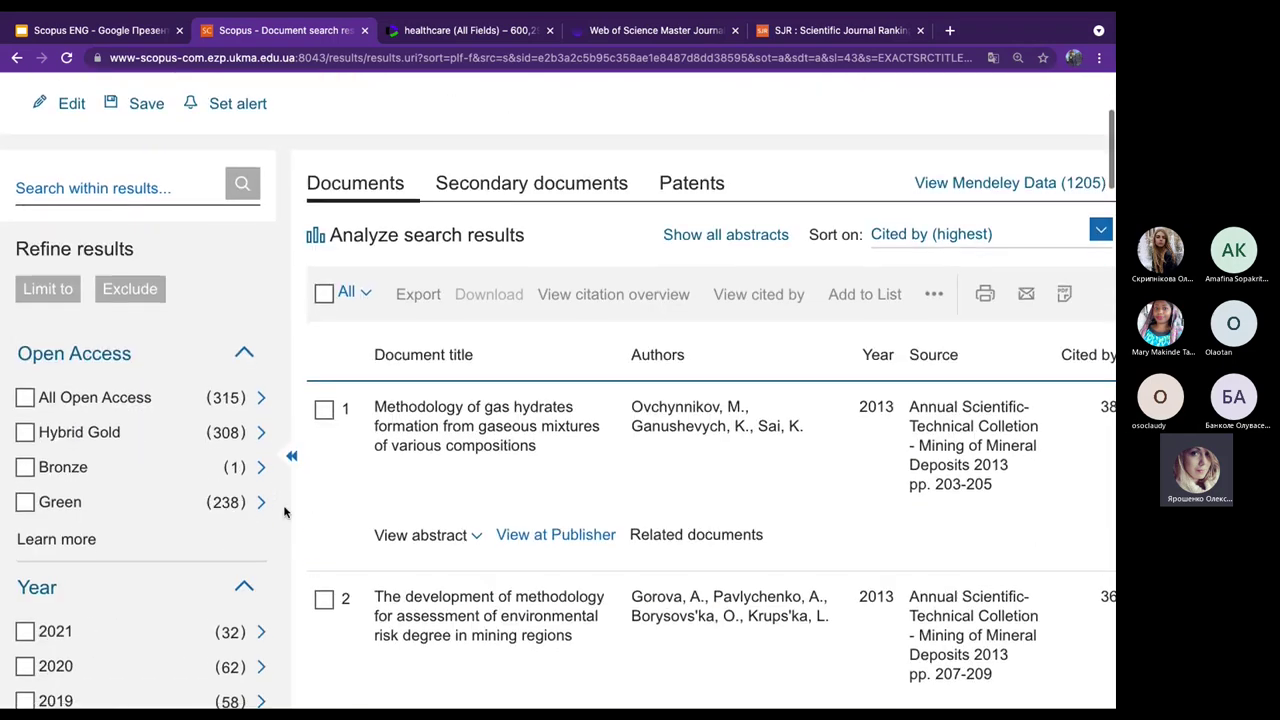
{"action": "scroll", "coordinate": [288, 508], "scroll_direction": "down", "scroll_amount": 2}
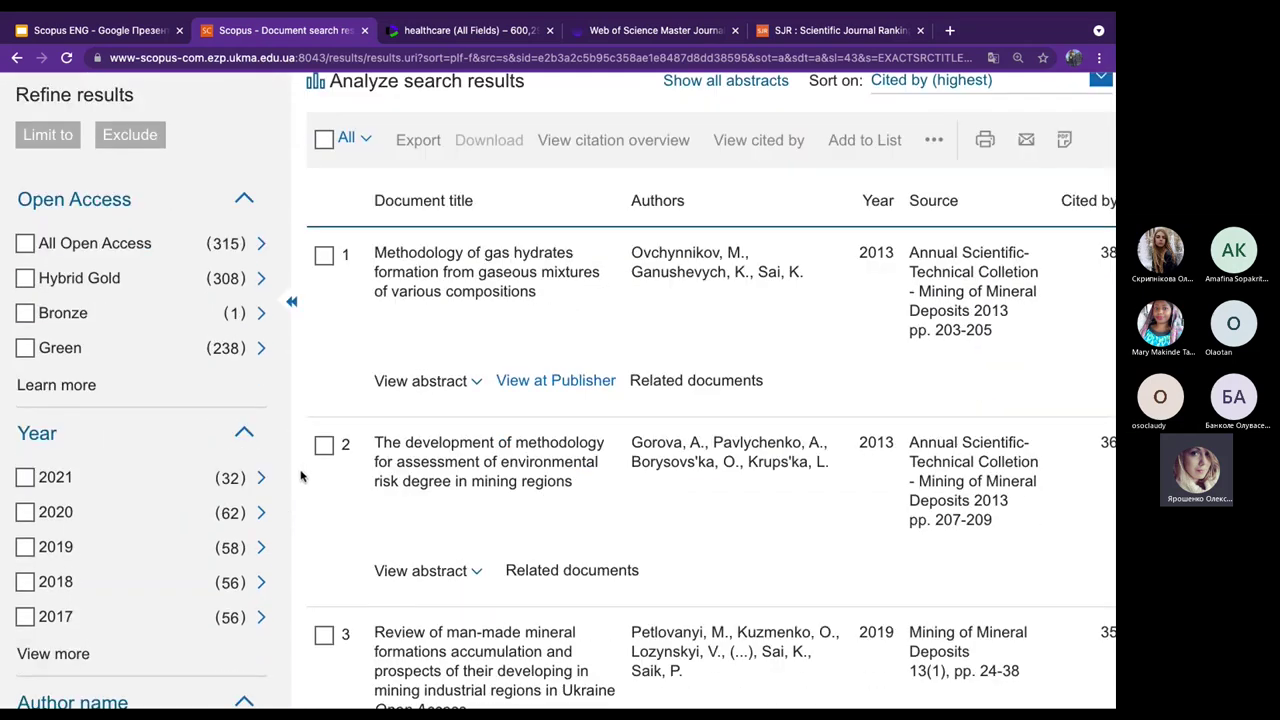
{"action": "scroll", "coordinate": [304, 476], "scroll_direction": "up", "scroll_amount": 4}
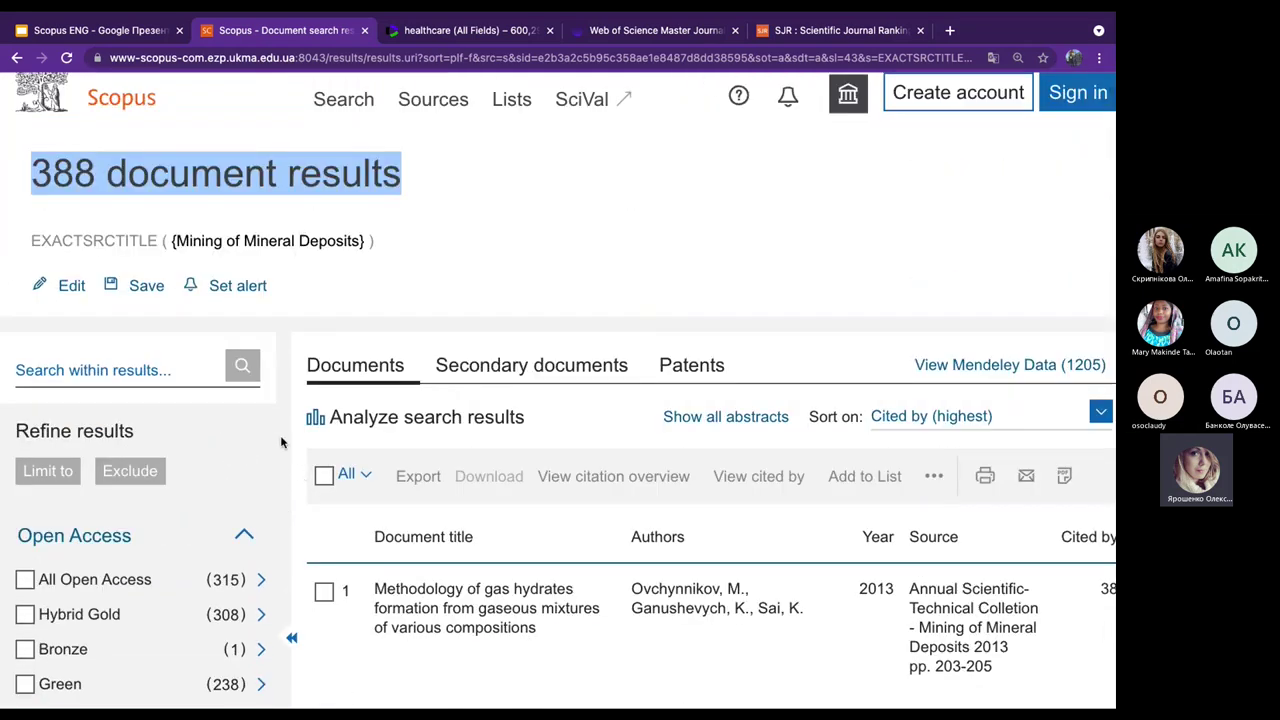
{"action": "scroll", "coordinate": [293, 503], "scroll_direction": "down", "scroll_amount": 3}
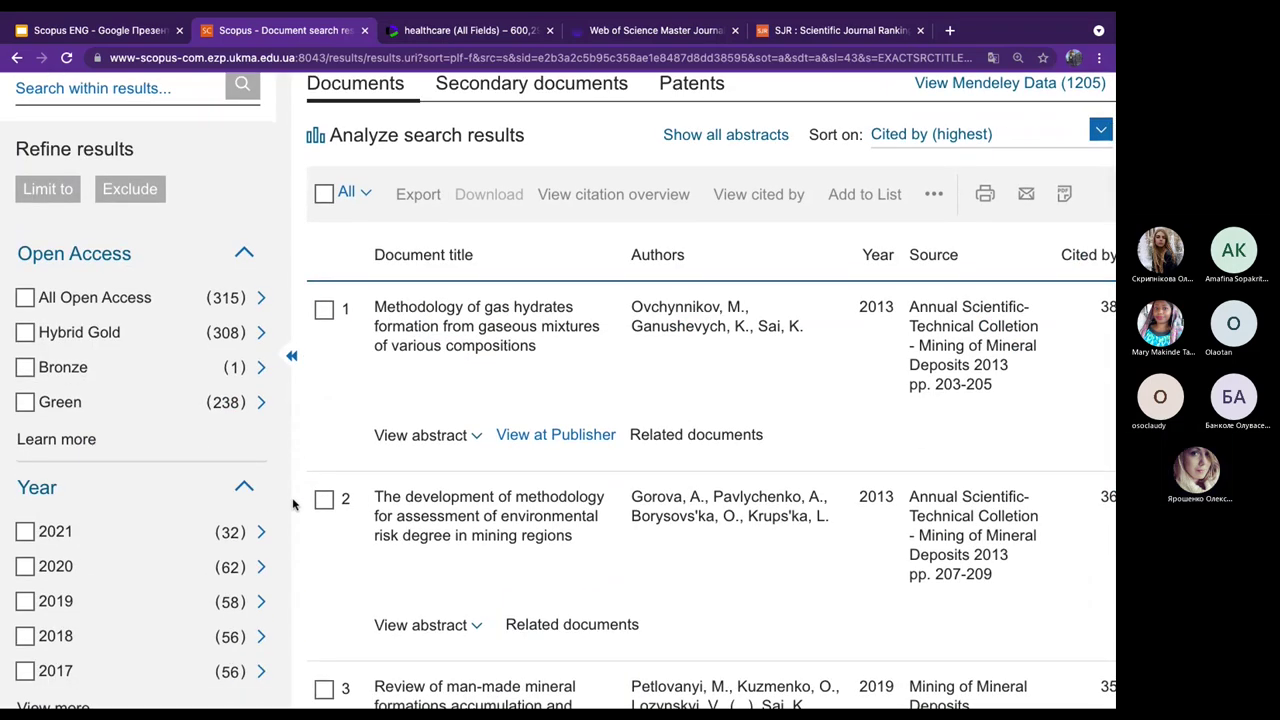
{"action": "scroll", "coordinate": [293, 503], "scroll_direction": "down", "scroll_amount": 3}
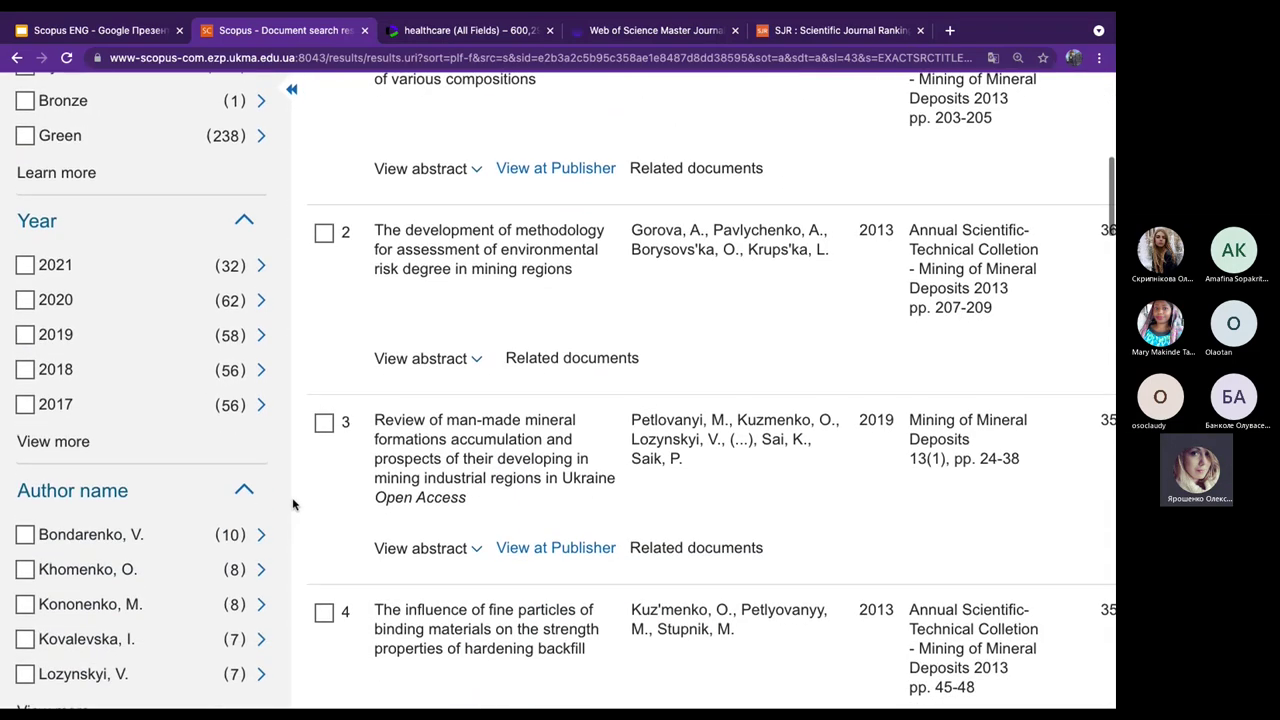
{"action": "left_click", "coordinate": [461, 326]}
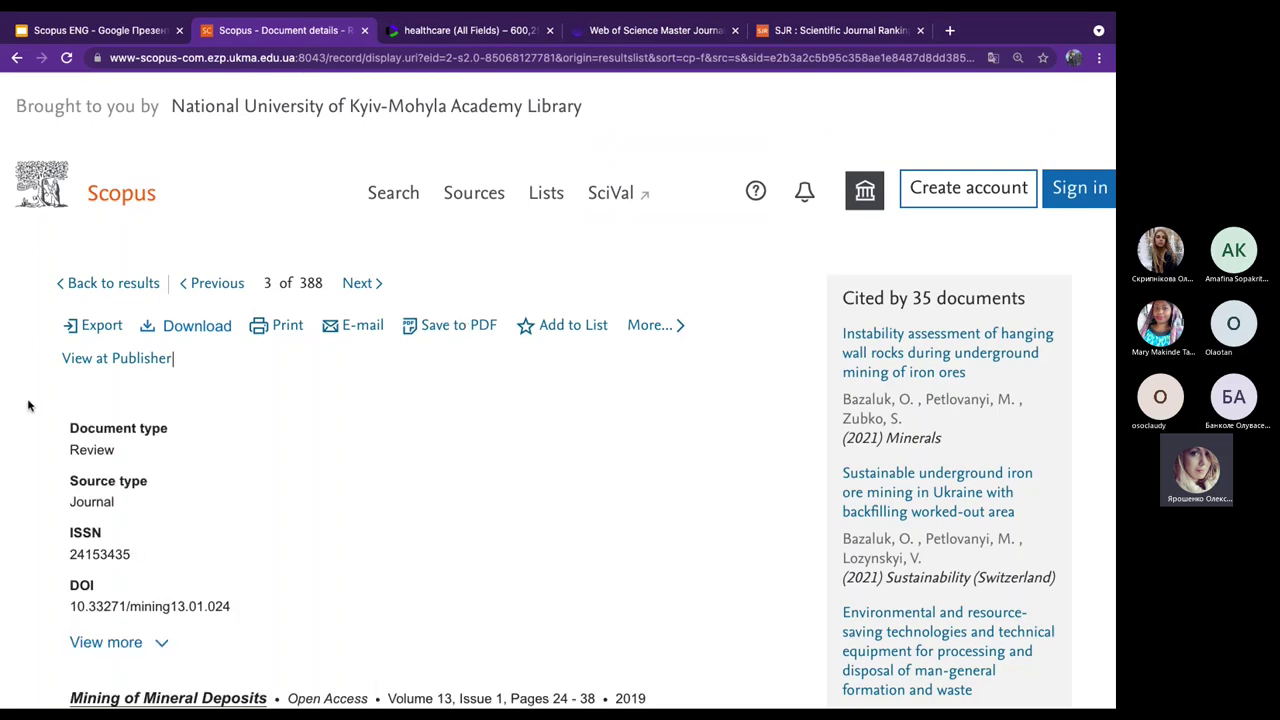
Open the source details page of Mining of Mineral Deposits from the review's document record.
{"action": "scroll", "coordinate": [30, 445], "scroll_direction": "down", "scroll_amount": 3}
{"action": "scroll", "coordinate": [30, 445], "scroll_direction": "down", "scroll_amount": 9}
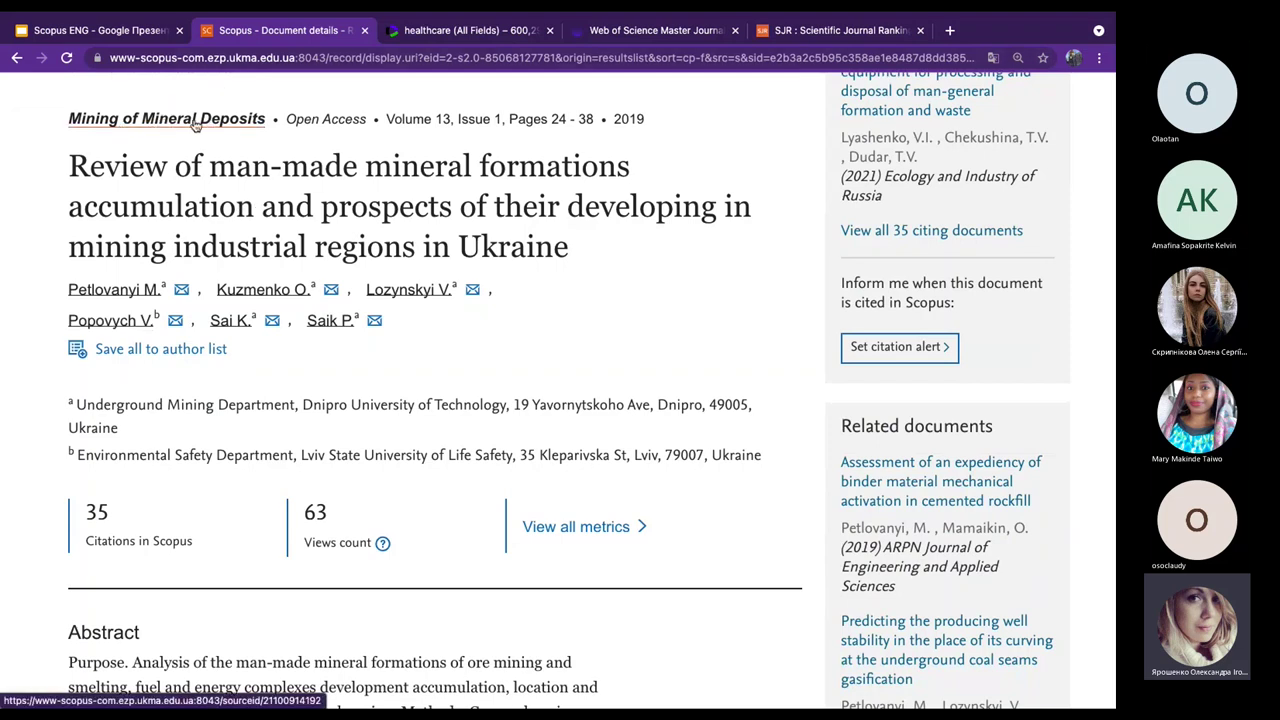
{"action": "left_click", "coordinate": [196, 120]}
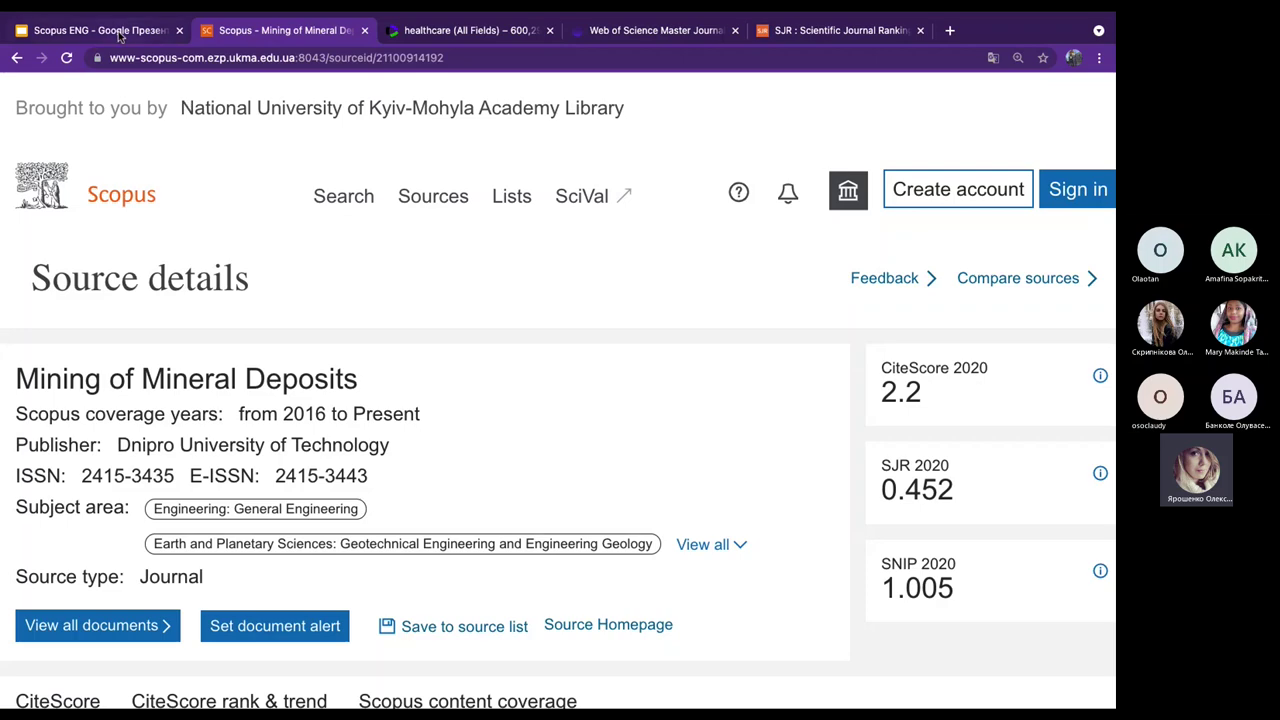
Switch to the Practice #6 slide in Google Slides and select the ISSN 24153435.
{"action": "left_click", "coordinate": [118, 30]}
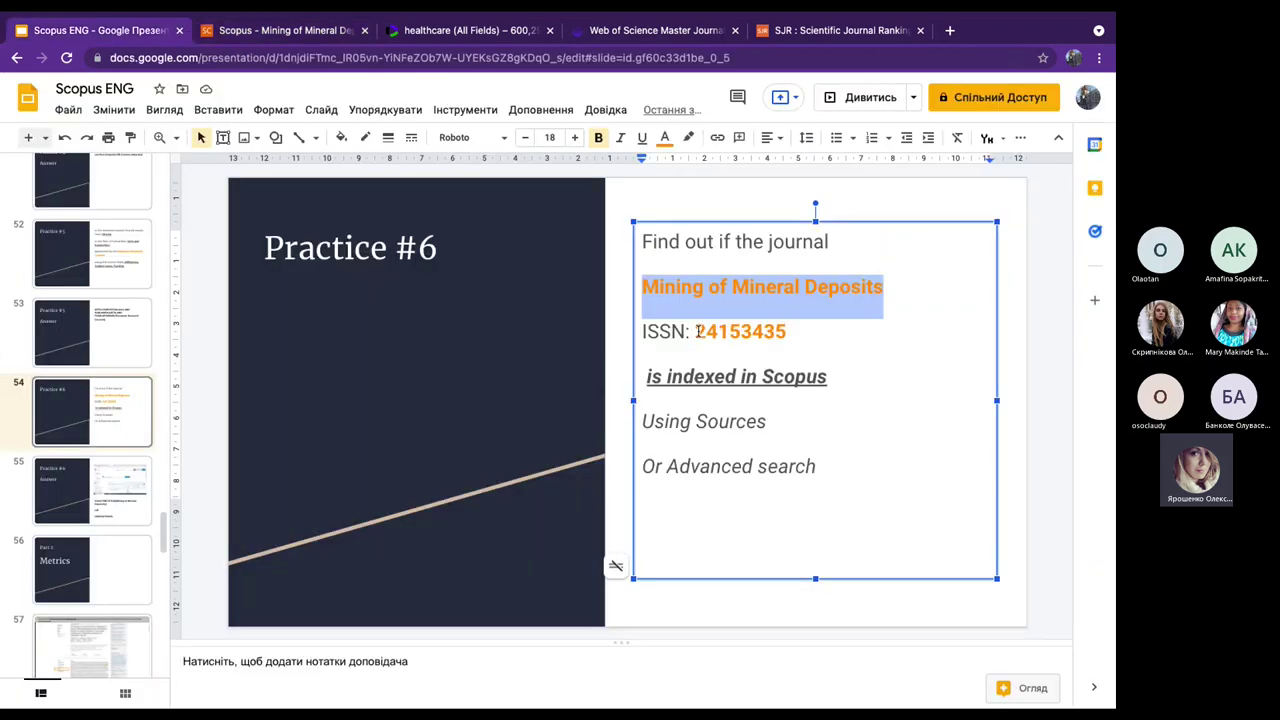
{"action": "left_click_drag", "start_coordinate": [697, 331], "coordinate": [787, 330]}
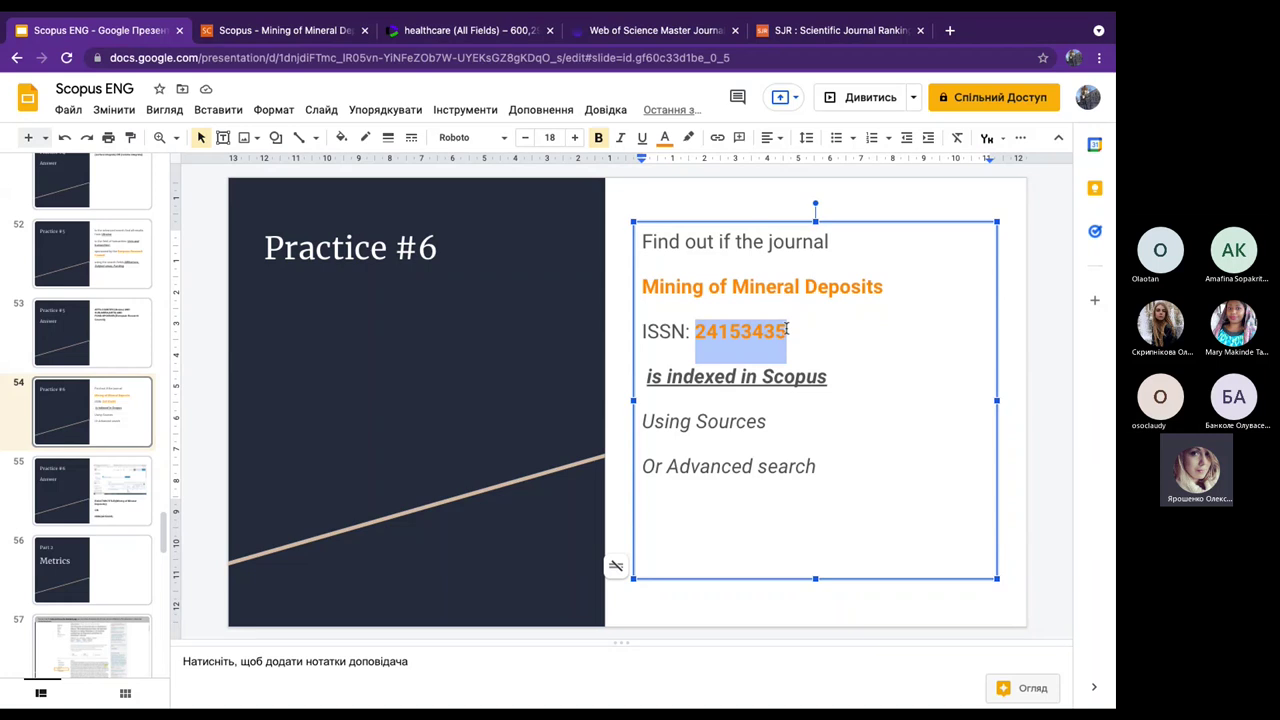
{"action": "left_click", "coordinate": [742, 332]}
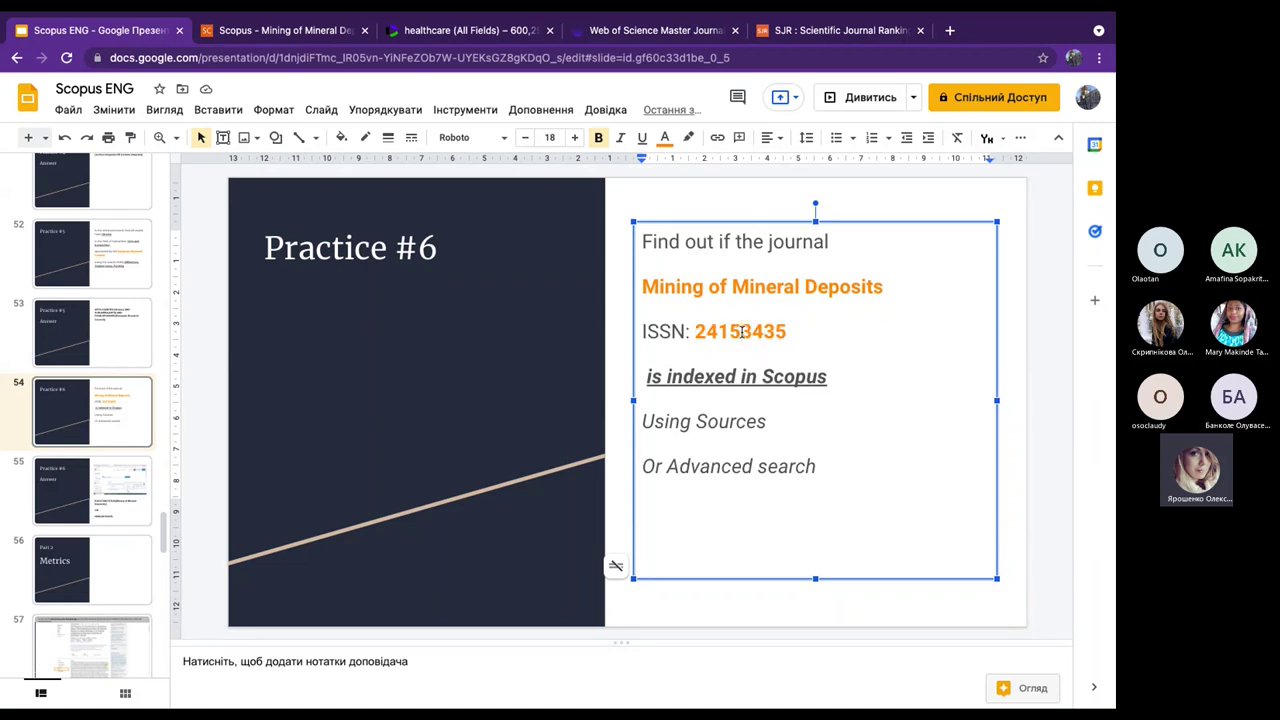
{"action": "type", "text": "-"}
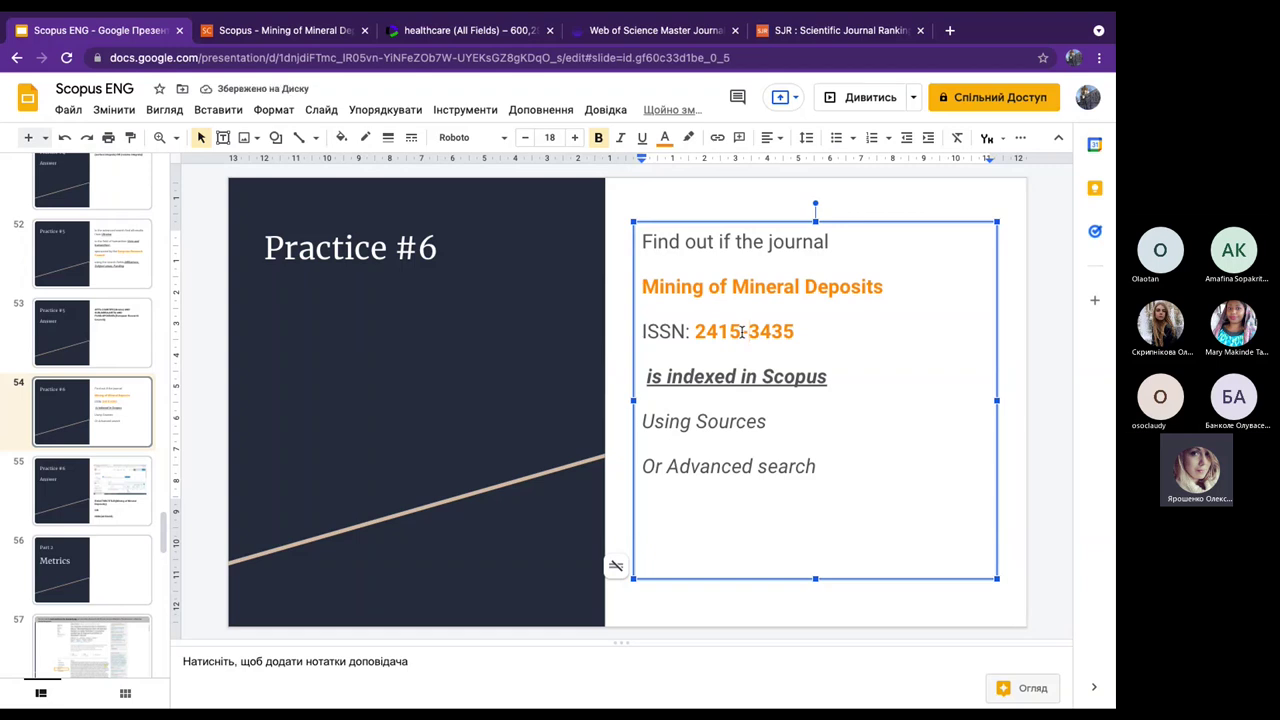
{"action": "key", "text": "BackSpace"}
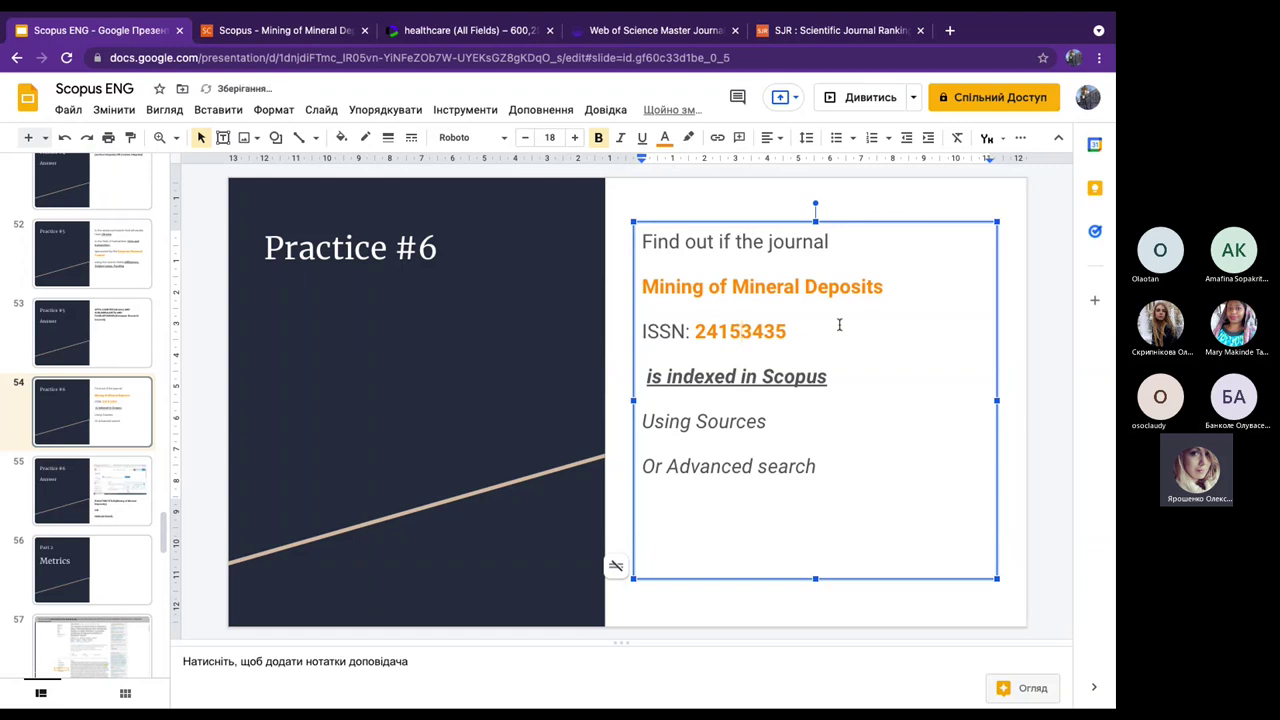
Copy the ISSN 24153435 from the slide and clear the previous query in Scopus Advanced search.
{"action": "left_click_drag", "start_coordinate": [788, 331], "coordinate": [698, 331]}
{"action": "key", "text": "ctrl+c"}
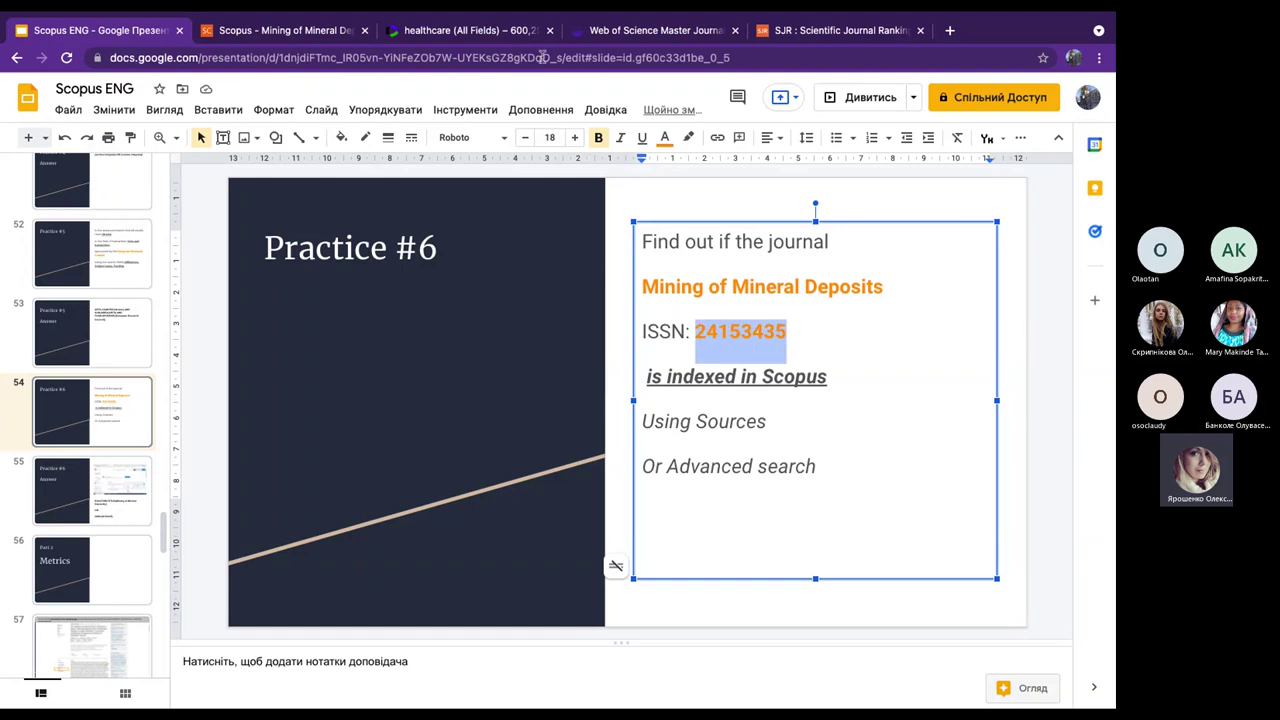
{"action": "left_click", "coordinate": [280, 30]}
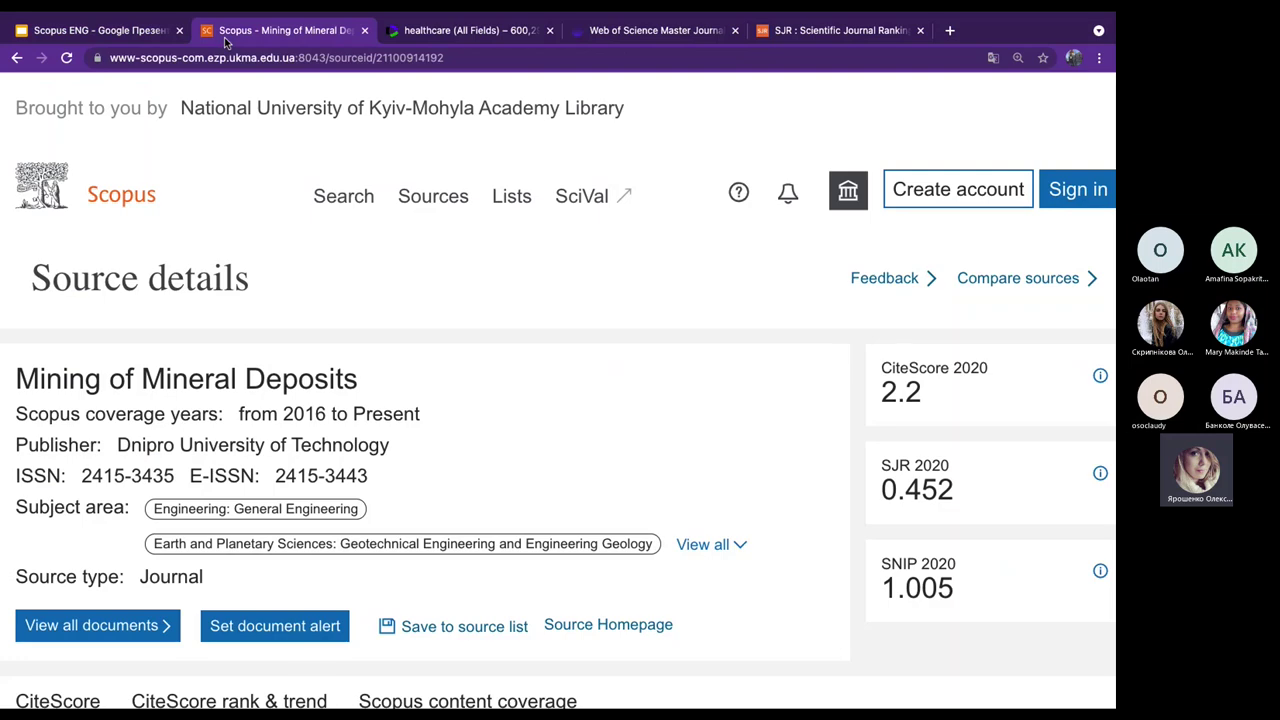
{"action": "left_click", "coordinate": [350, 206]}
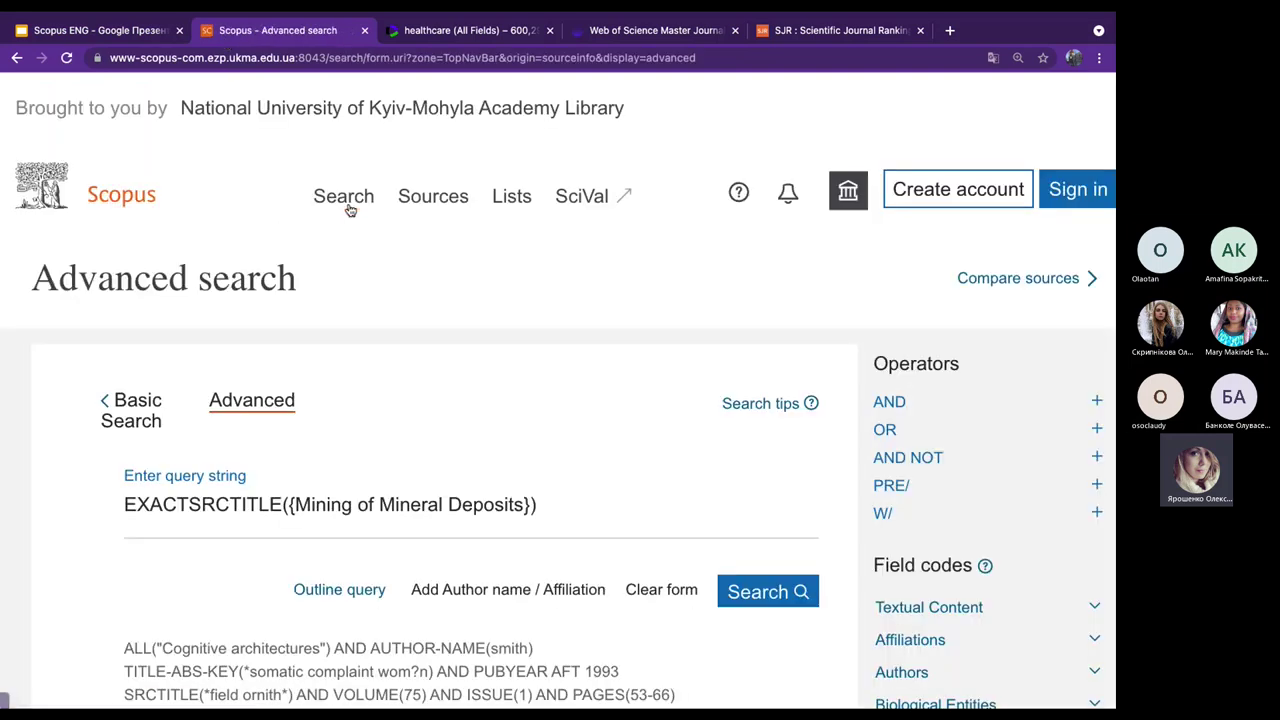
{"action": "left_click", "coordinate": [641, 592]}
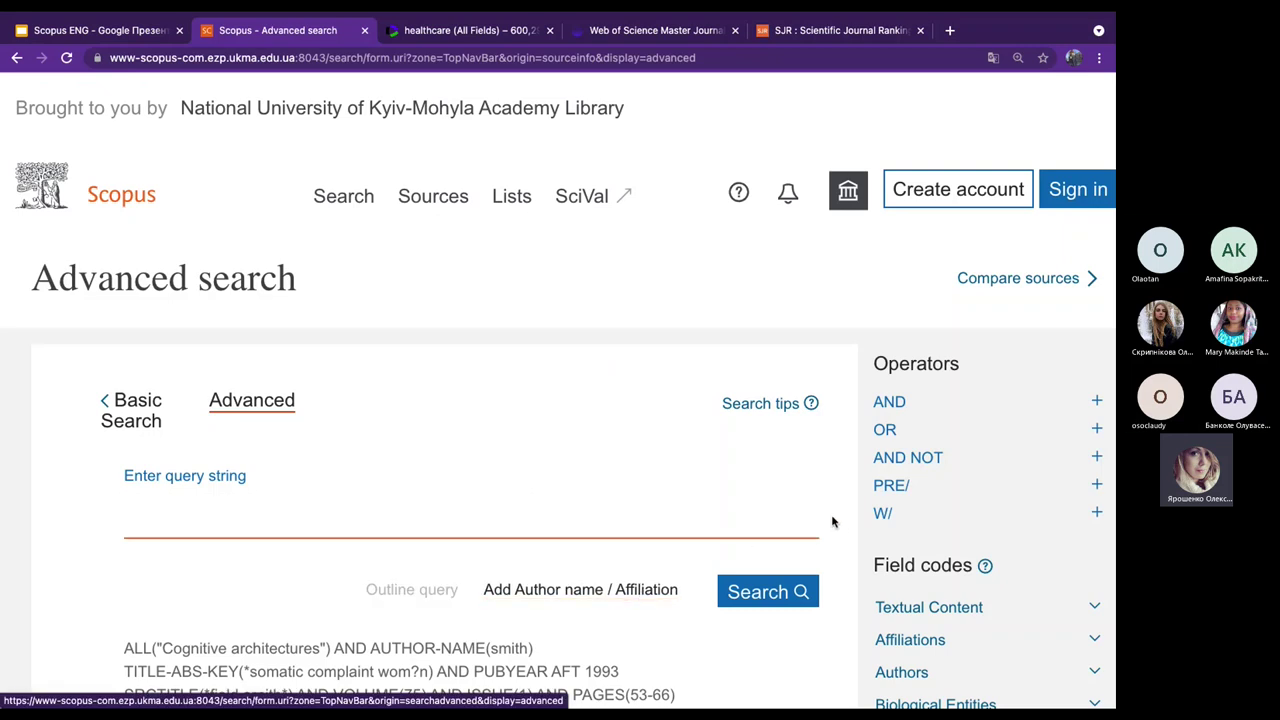
Add the ISSN field code from the Publication field codes to the query string.
{"action": "scroll", "coordinate": [847, 545], "scroll_direction": "down", "scroll_amount": 2}
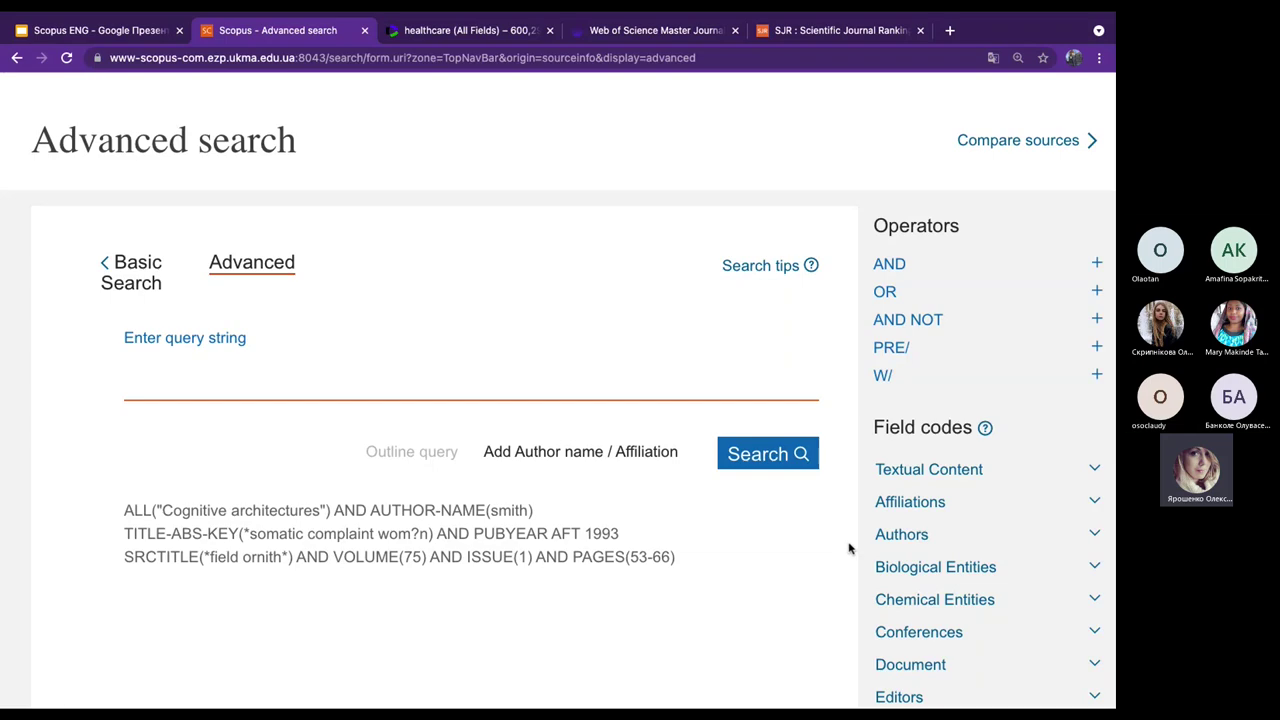
{"action": "scroll", "coordinate": [848, 548], "scroll_direction": "down", "scroll_amount": 4}
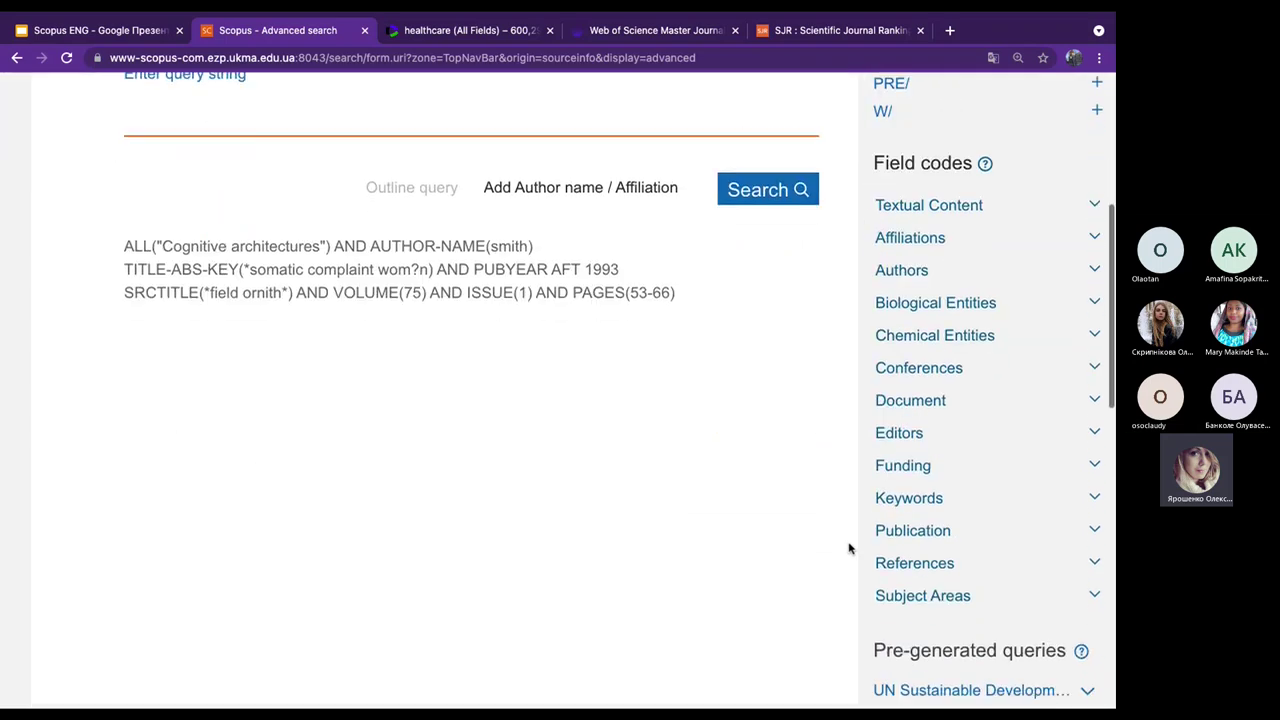
{"action": "scroll", "coordinate": [848, 548], "scroll_direction": "down", "scroll_amount": 2}
{"action": "scroll", "coordinate": [848, 548], "scroll_direction": "up", "scroll_amount": 2}
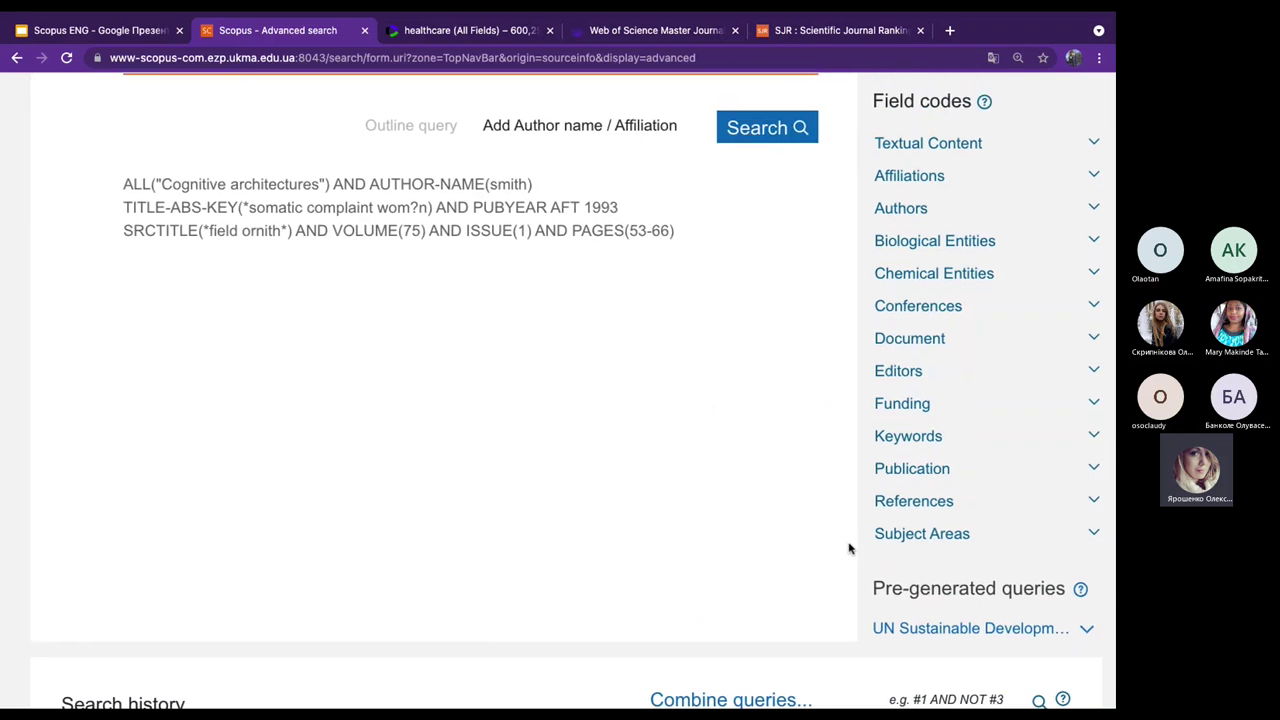
{"action": "scroll", "coordinate": [848, 548], "scroll_direction": "up", "scroll_amount": 2}
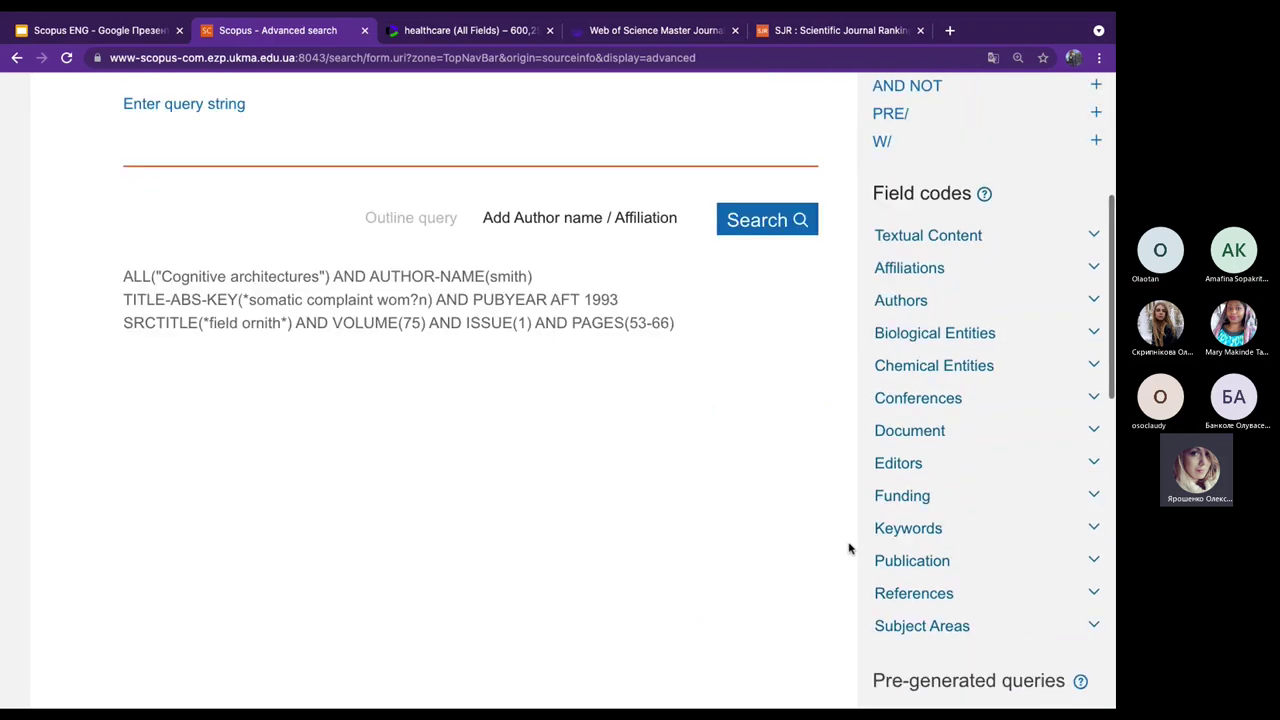
{"action": "left_click", "coordinate": [1091, 563]}
{"action": "scroll", "coordinate": [665, 585], "scroll_direction": "down", "scroll_amount": 3}
{"action": "scroll", "coordinate": [665, 585], "scroll_direction": "down", "scroll_amount": 7}
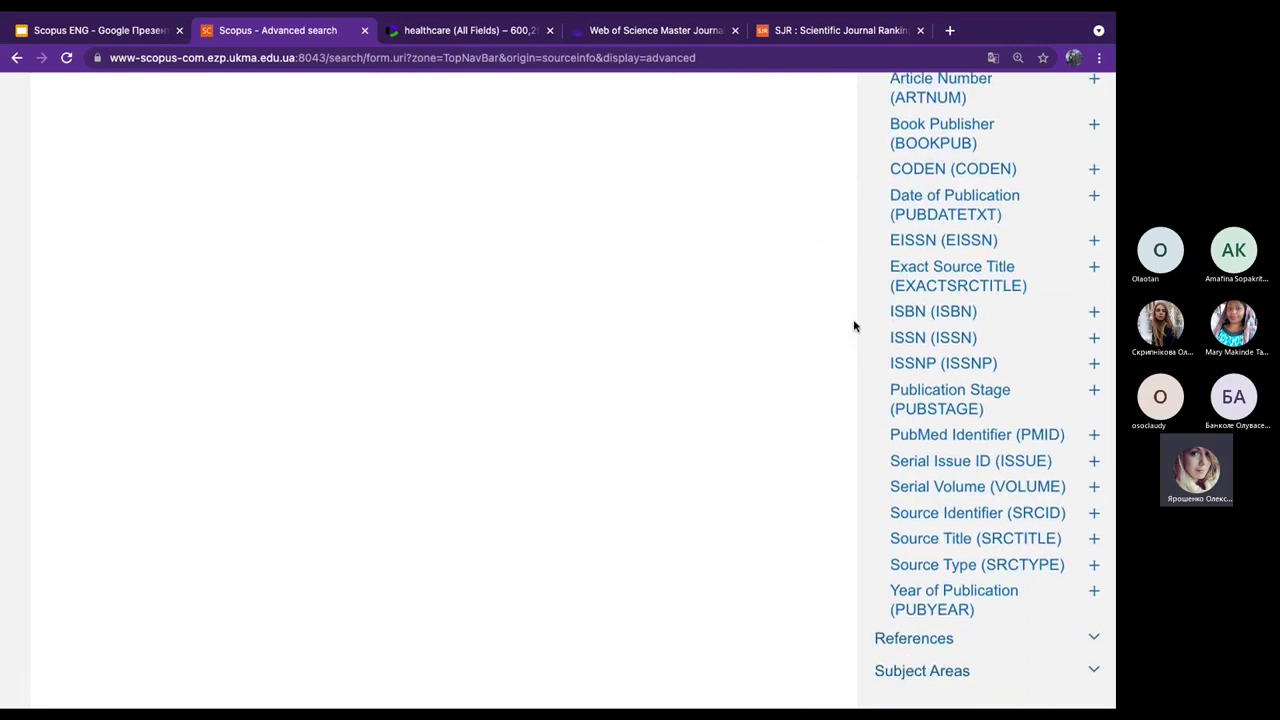
{"action": "mouse_move", "coordinate": [925, 318]}
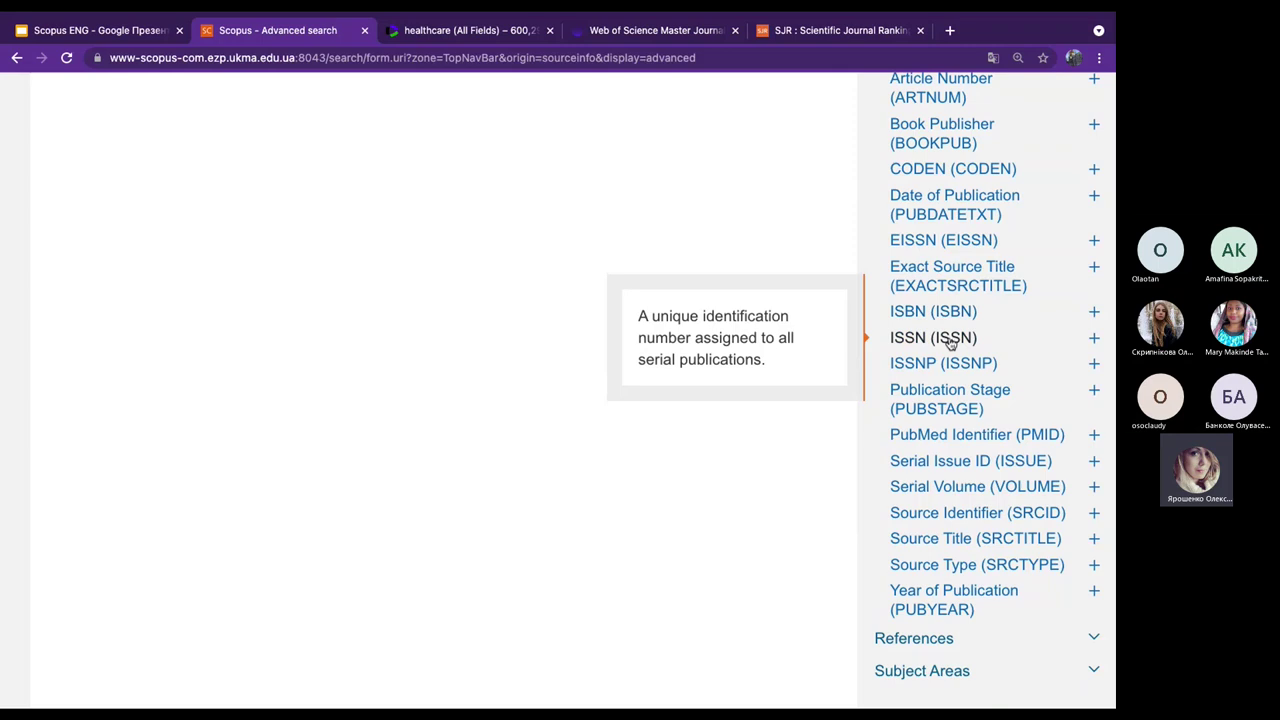
{"action": "left_click", "coordinate": [1094, 338]}
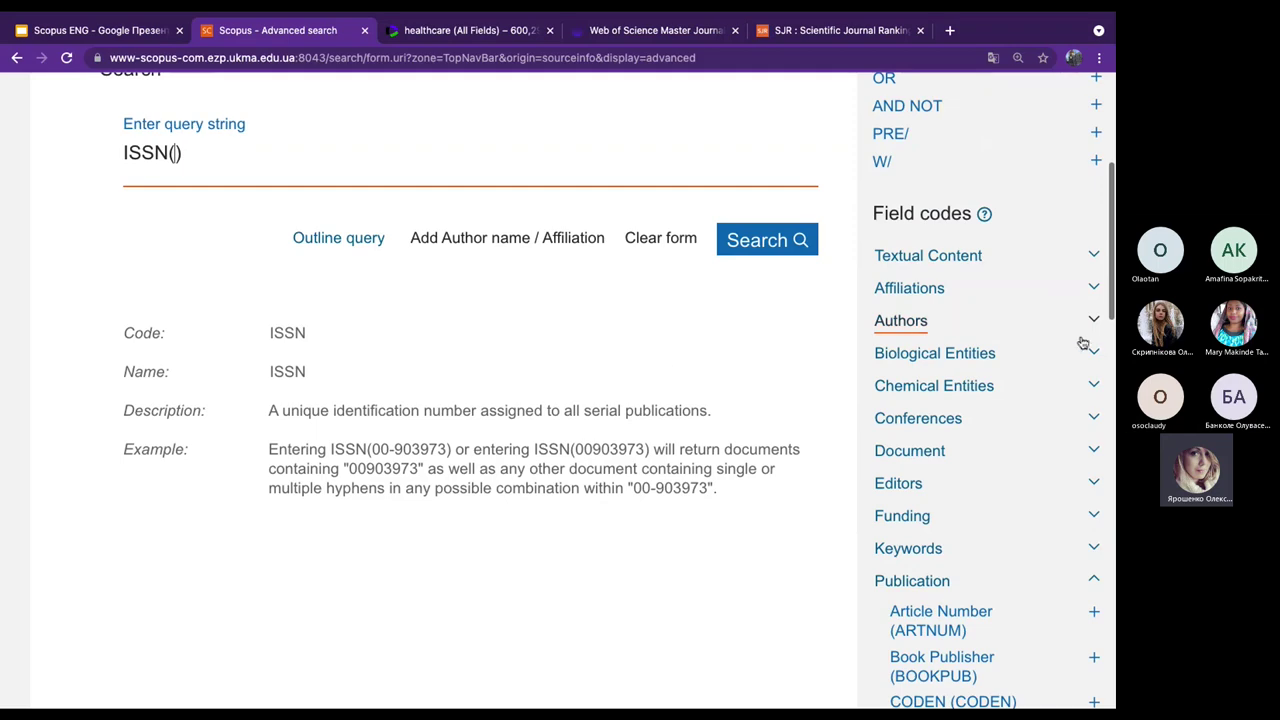
Paste 24153435 into the ISSN field code of the query and run the advanced search.
{"action": "scroll", "coordinate": [482, 392], "scroll_direction": "up", "scroll_amount": 2}
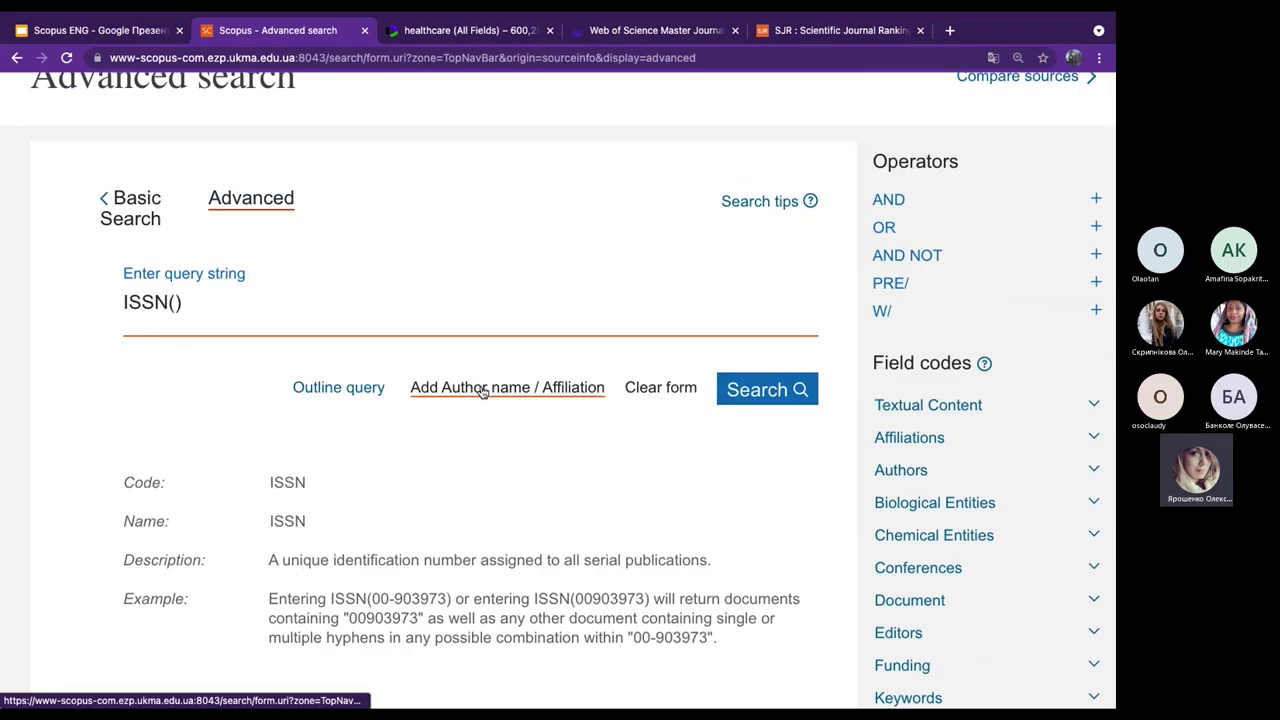
{"action": "key", "text": "ctrl+v"}
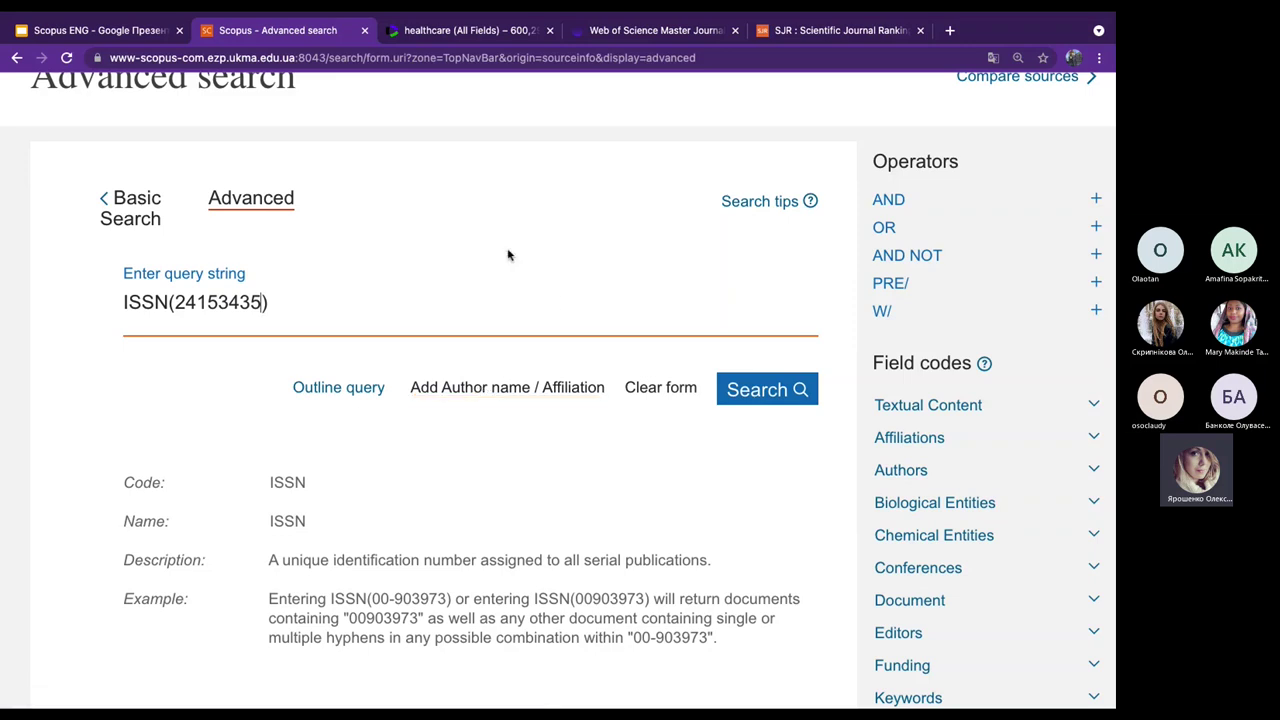
{"action": "left_click", "coordinate": [785, 393]}
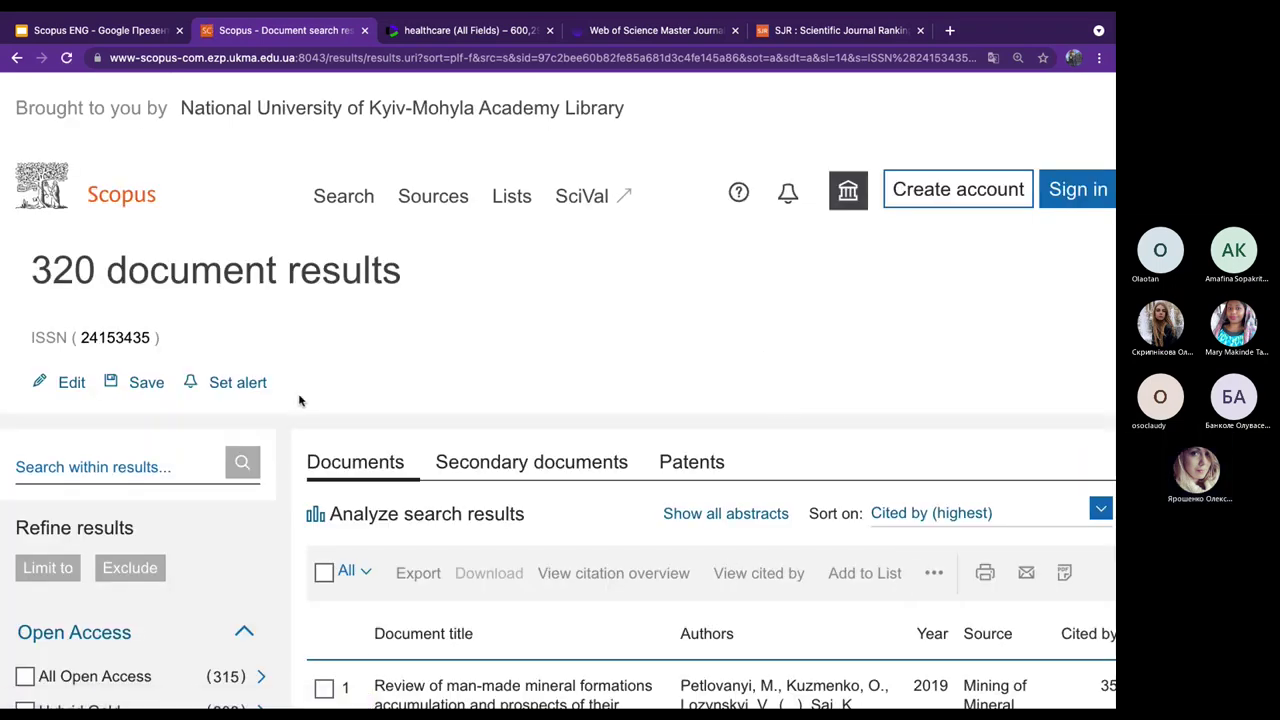
Check the source of the documents found by ISSN and open the source details of Mining of Mineral Deposits from the first result.
{"action": "scroll", "coordinate": [298, 400], "scroll_direction": "down", "scroll_amount": 3}
{"action": "scroll", "coordinate": [298, 400], "scroll_direction": "down", "scroll_amount": 1}
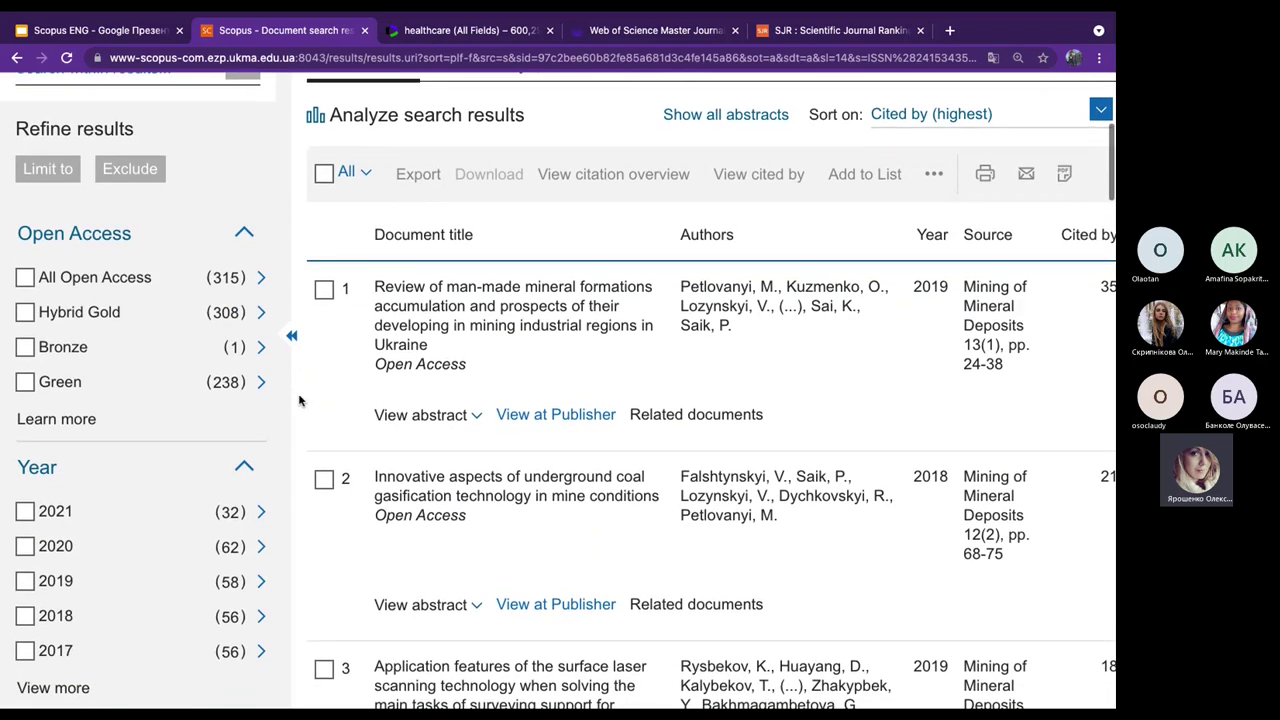
{"action": "scroll", "coordinate": [298, 400], "scroll_direction": "down", "scroll_amount": 1}
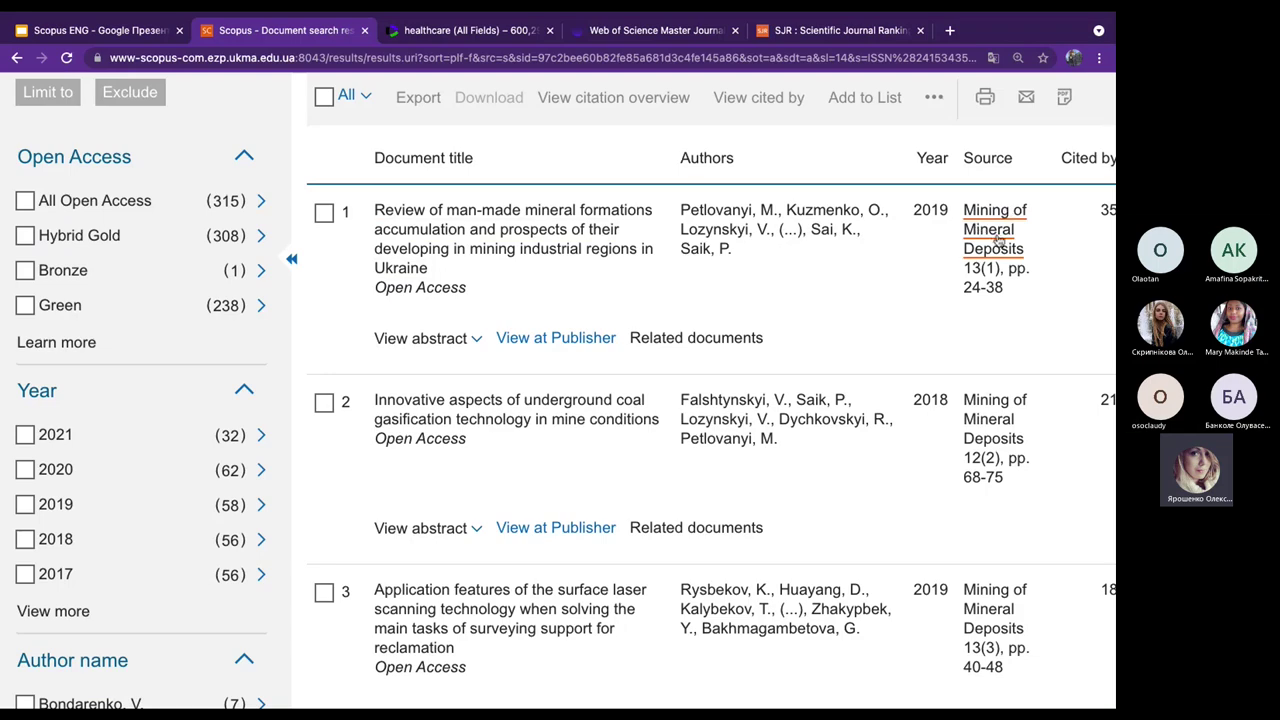
{"action": "scroll", "coordinate": [918, 269], "scroll_direction": "up", "scroll_amount": 5}
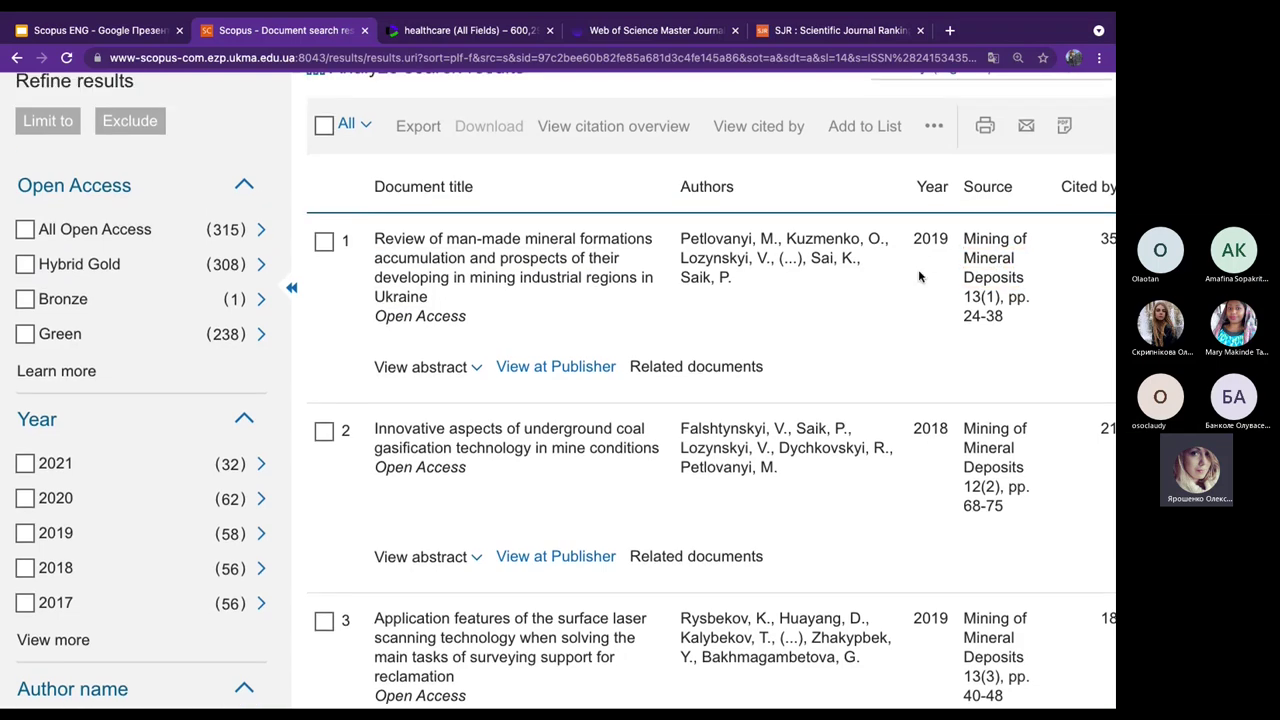
{"action": "scroll", "coordinate": [919, 271], "scroll_direction": "down", "scroll_amount": 5}
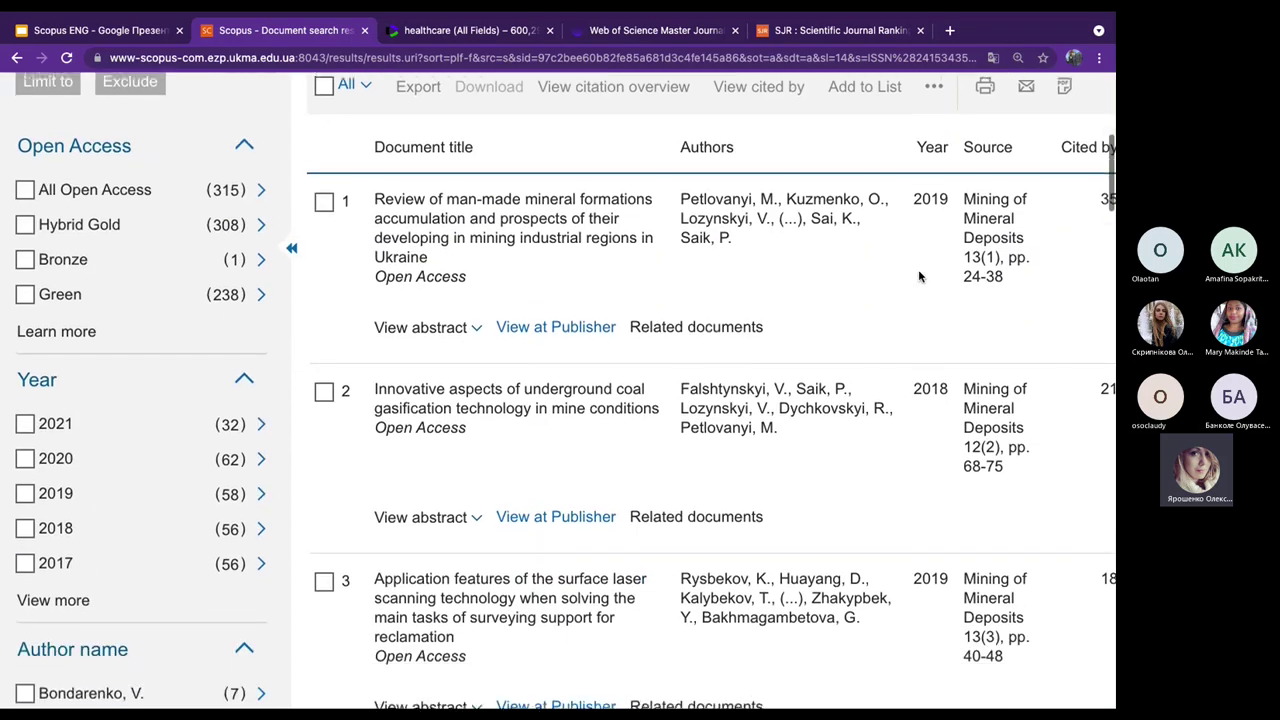
{"action": "left_click", "coordinate": [993, 218]}
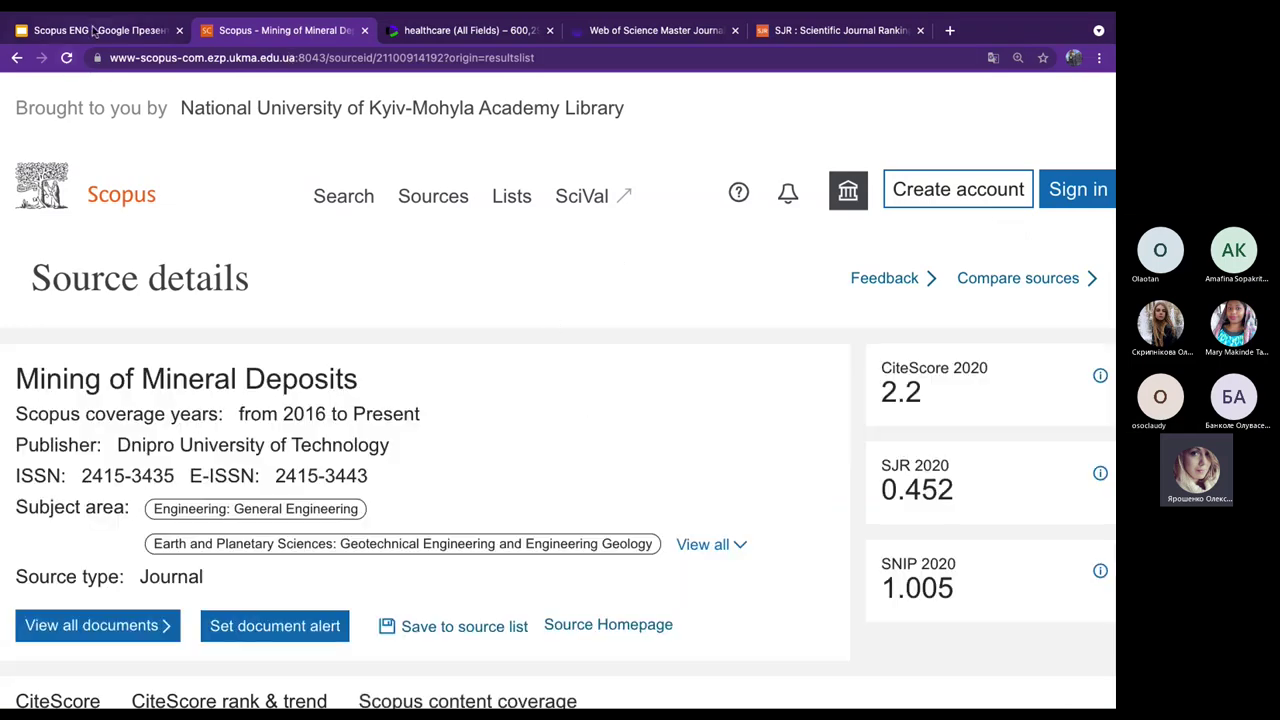
Switch back to the Practice #6 slide in Google Slides.
{"action": "left_click", "coordinate": [93, 30]}
{"action": "left_click", "coordinate": [787, 405]}
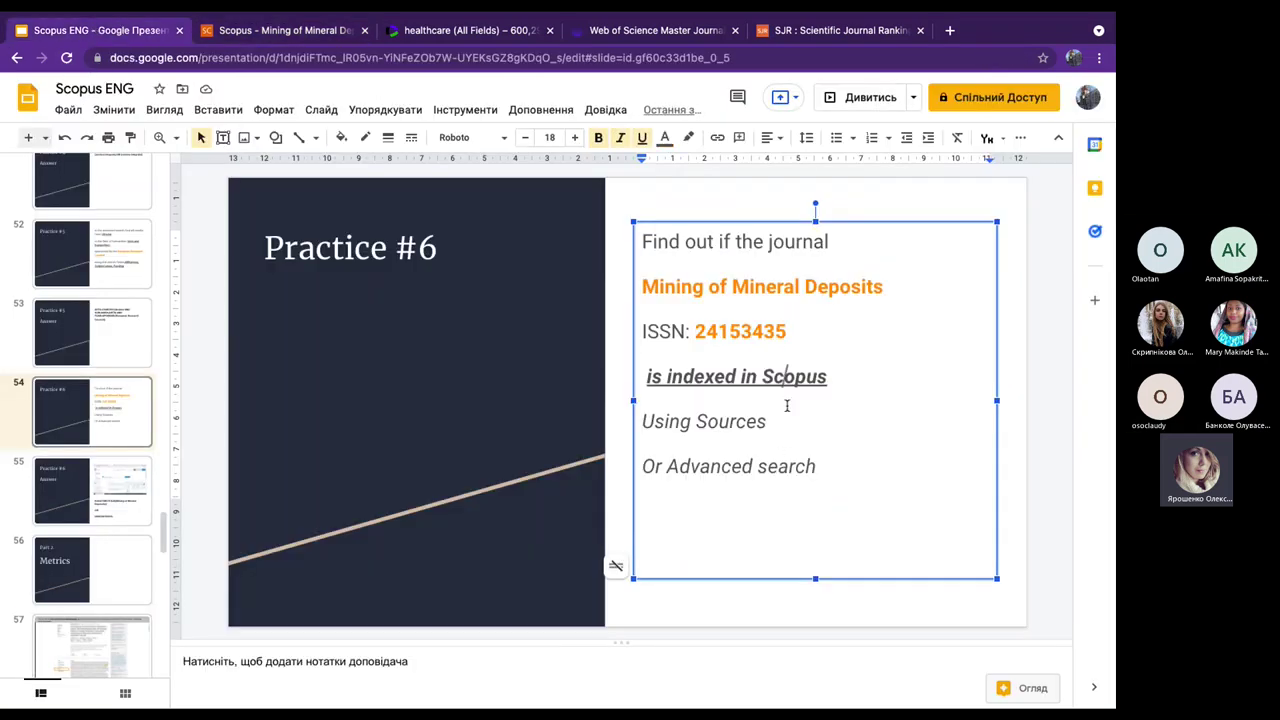
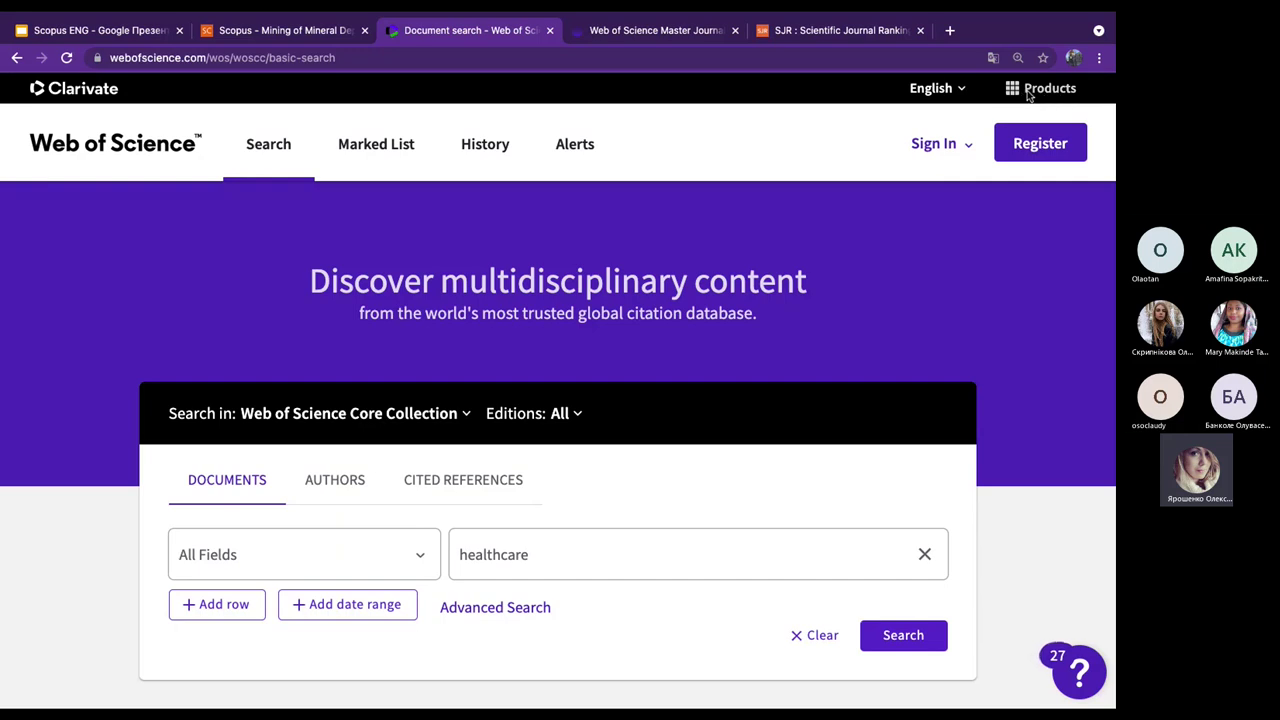
Open the Master Journal List from Web of Science, close its older duplicate page, and highlight the mjl.clarivate.com address.
{"action": "left_click", "coordinate": [1028, 94]}
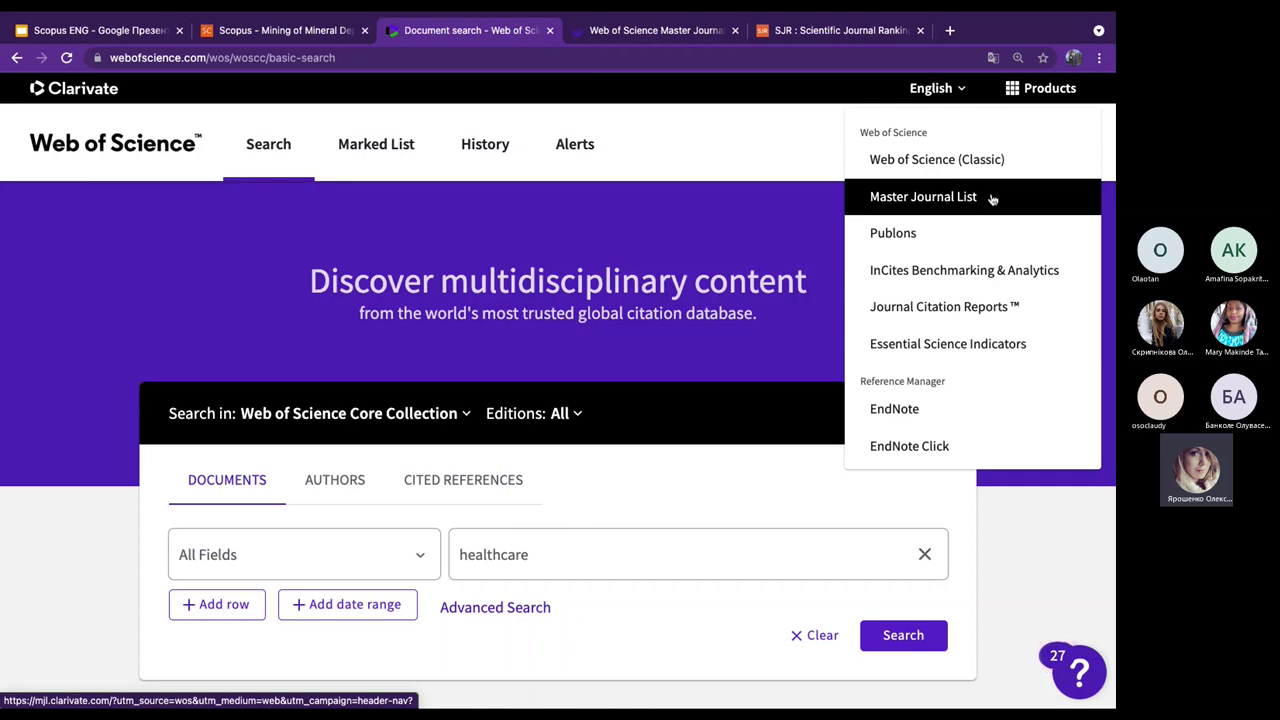
{"action": "left_click", "coordinate": [915, 199]}
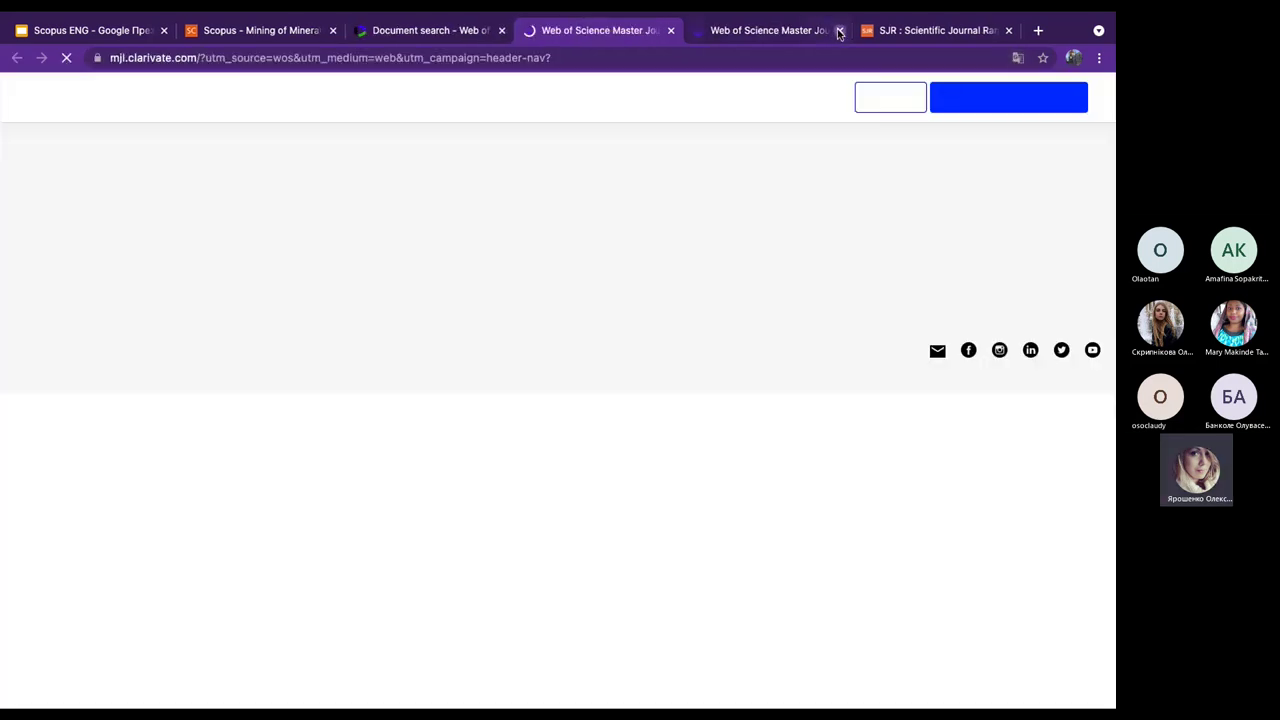
{"action": "left_click", "coordinate": [839, 30]}
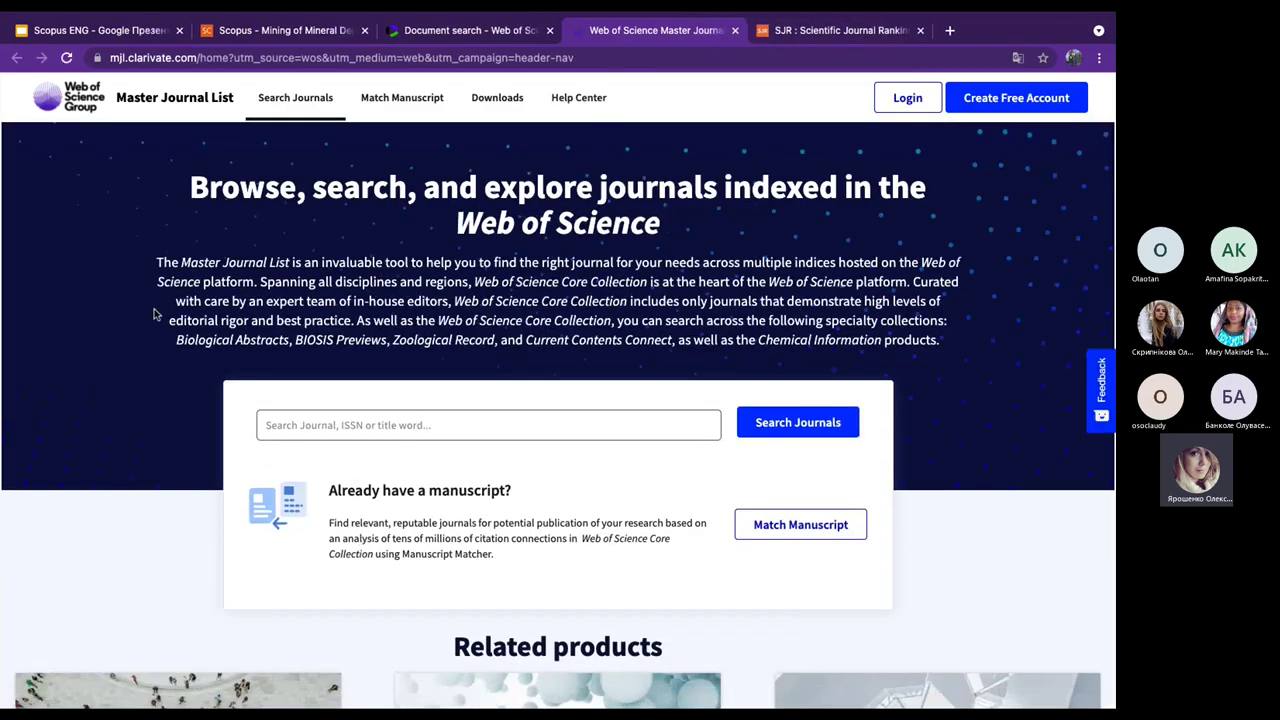
{"action": "left_click_drag", "start_coordinate": [197, 57], "coordinate": [100, 62]}
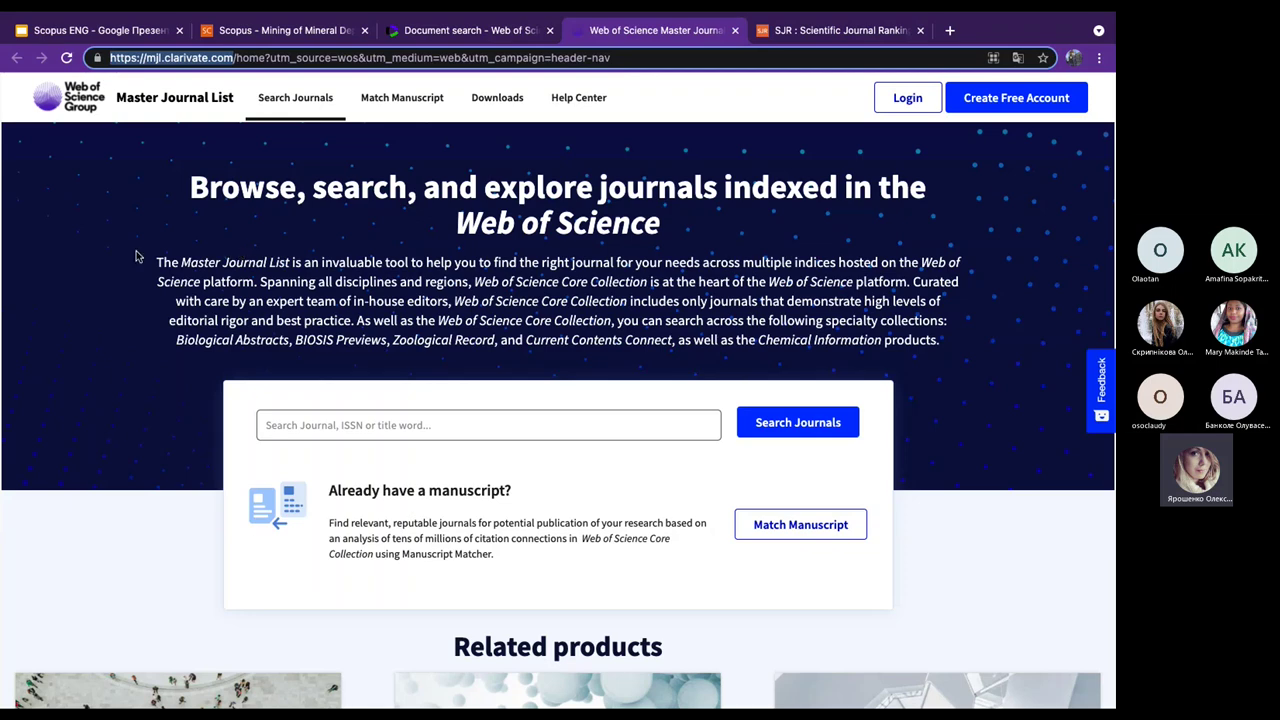
{"action": "left_click", "coordinate": [118, 307]}
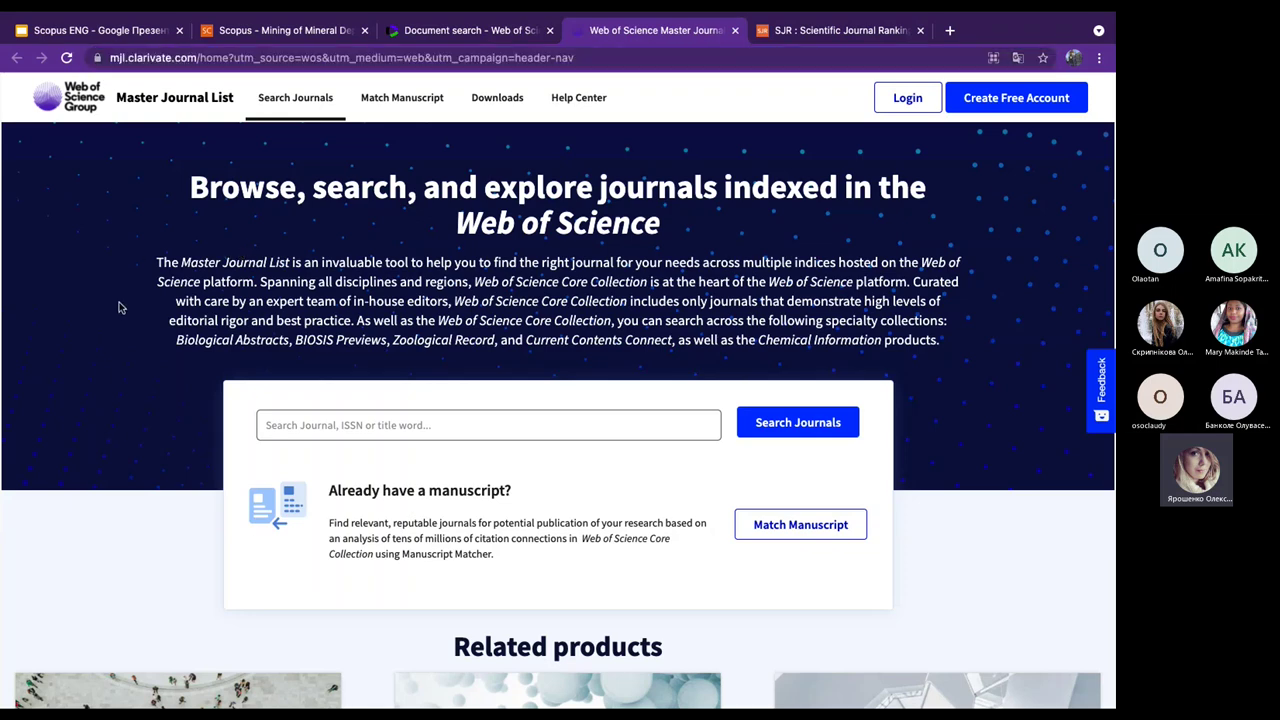
Search the Master Journal List for the journal Mining of Mineral Deposits.
{"action": "scroll", "coordinate": [118, 307], "scroll_direction": "down", "scroll_amount": 2}
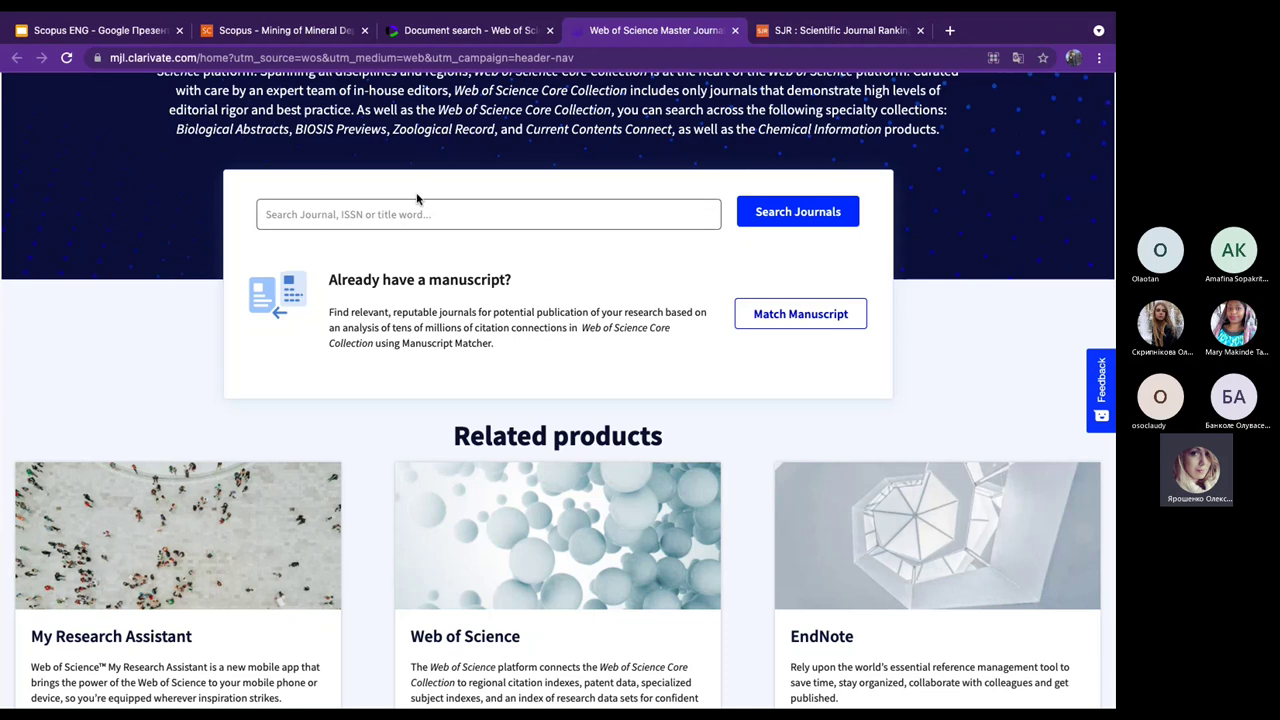
{"action": "left_click", "coordinate": [382, 216]}
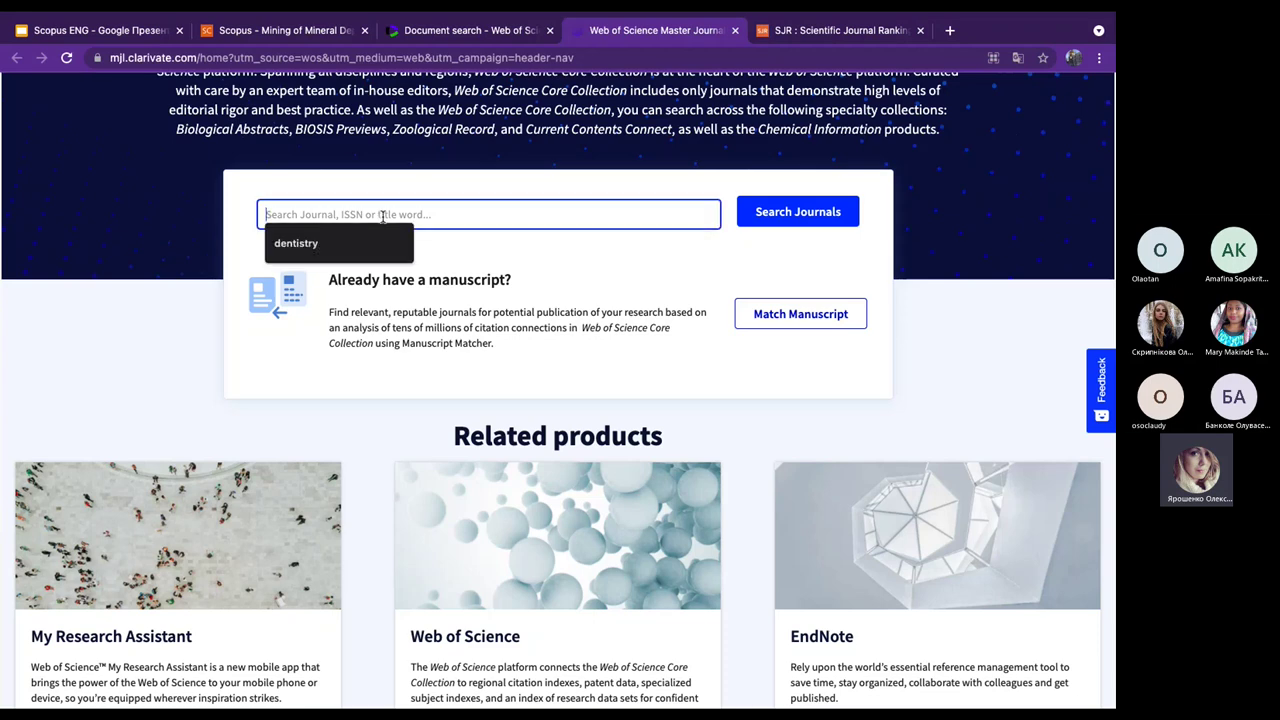
{"action": "type", "text": "Mining of Mineral Deposits"}
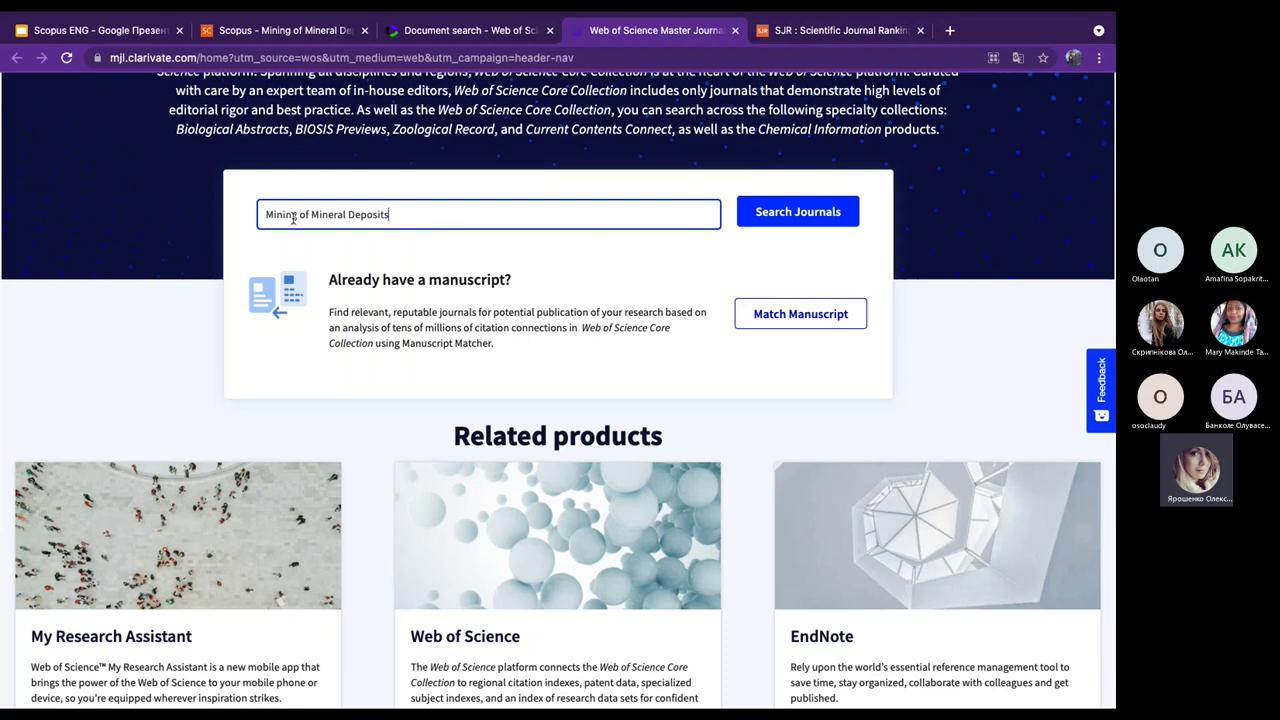
{"action": "left_click", "coordinate": [798, 212]}
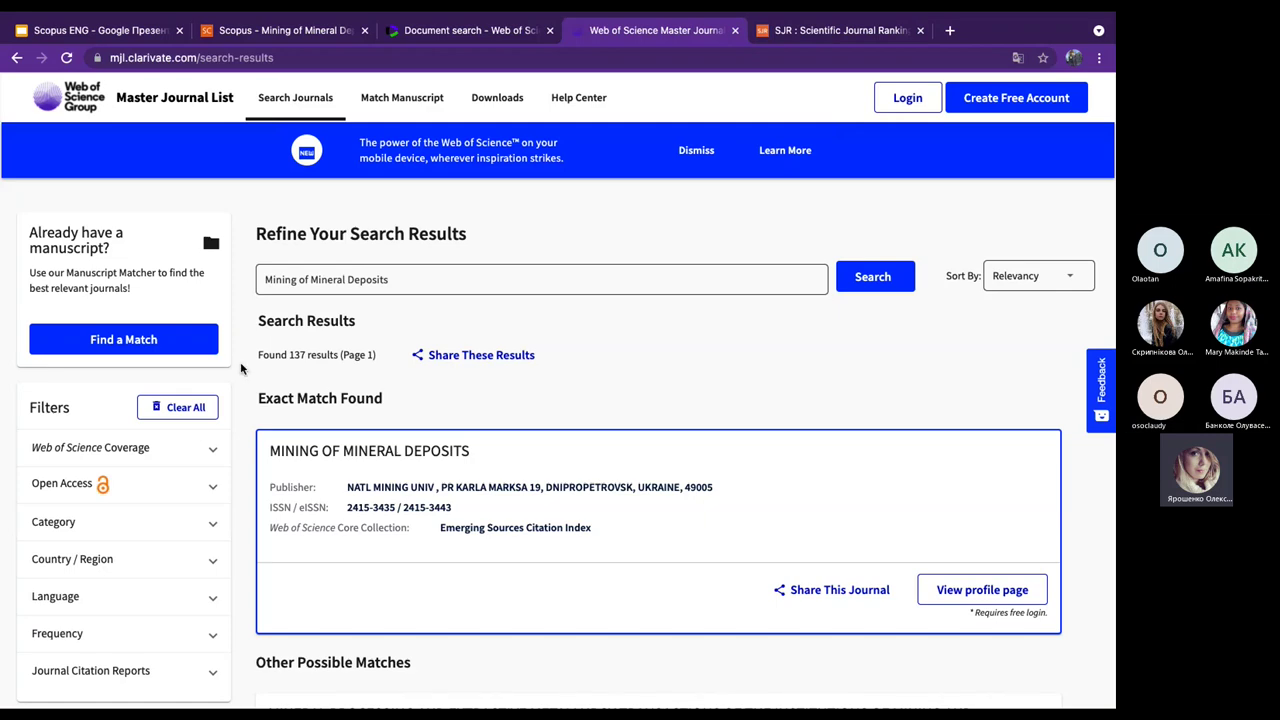
Examine the exact match for the journal and return to the Web of Science document search.
{"action": "scroll", "coordinate": [248, 444], "scroll_direction": "down", "scroll_amount": 3}
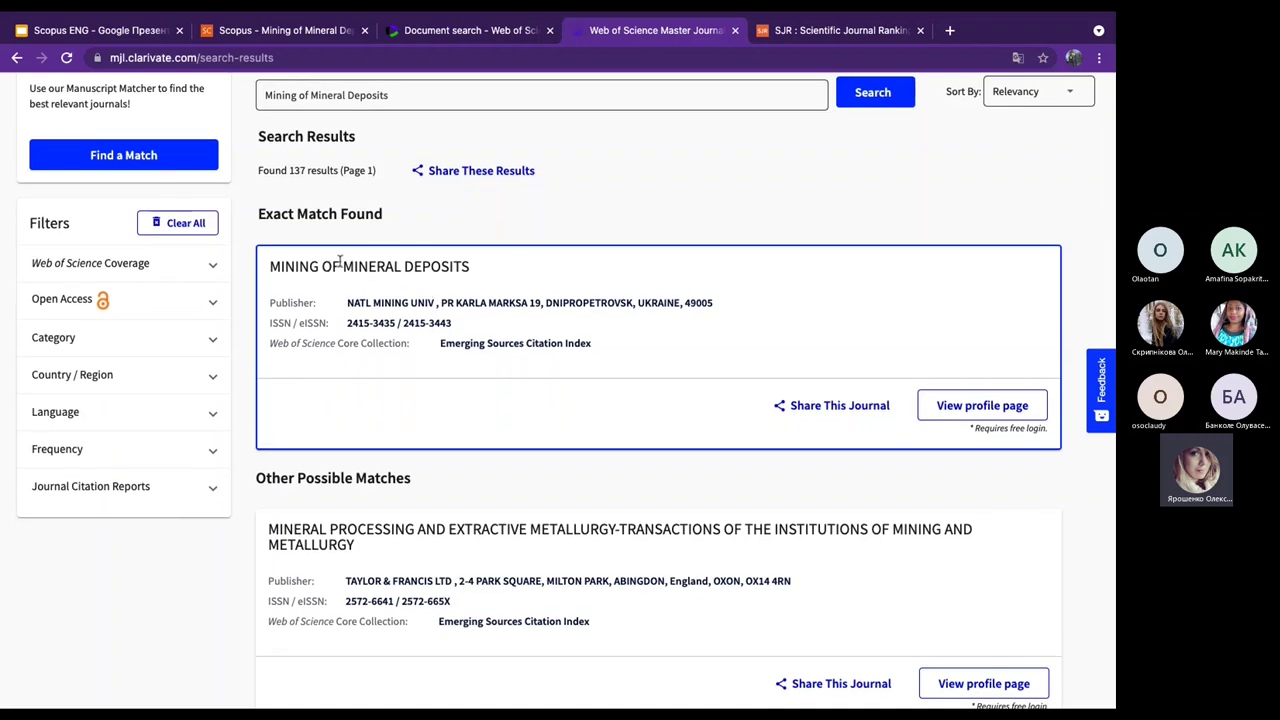
{"action": "left_click", "coordinate": [463, 32]}
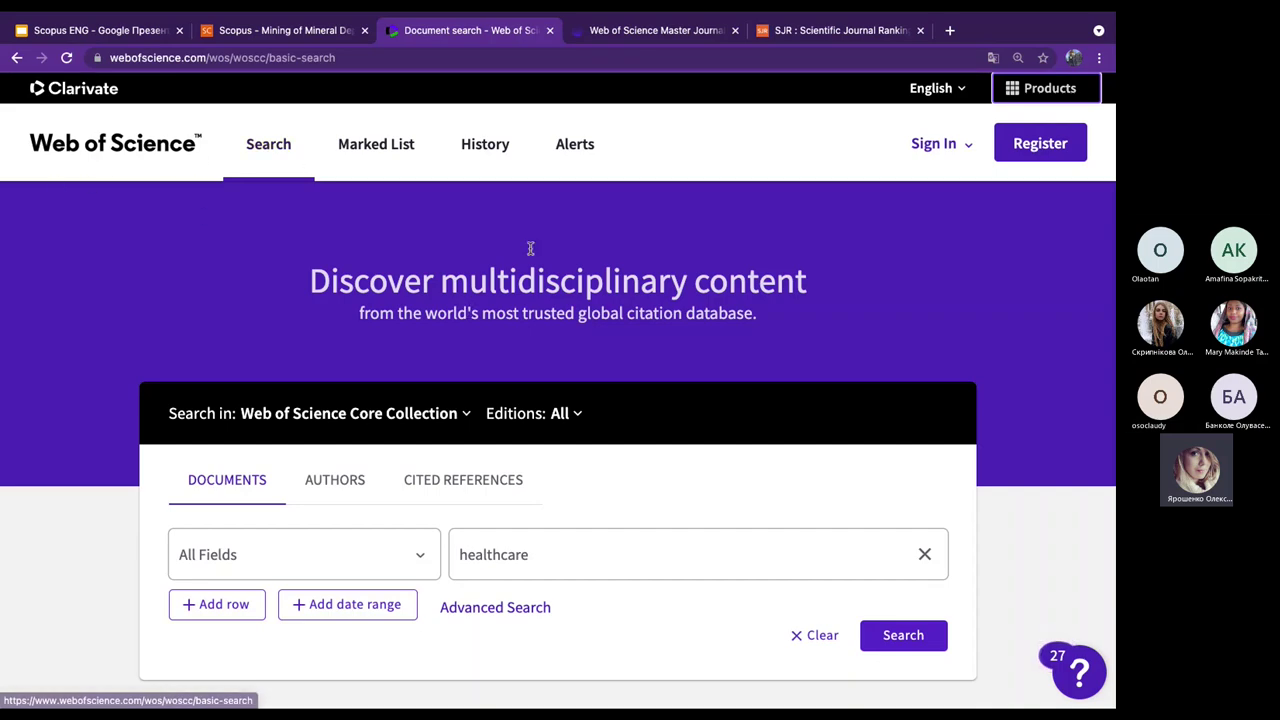
Return to the Master Journal List results and highlight the title of the exact match, Mining of Mineral Deposits.
{"action": "left_click", "coordinate": [650, 32]}
{"action": "scroll", "coordinate": [610, 167], "scroll_direction": "up", "scroll_amount": 4}
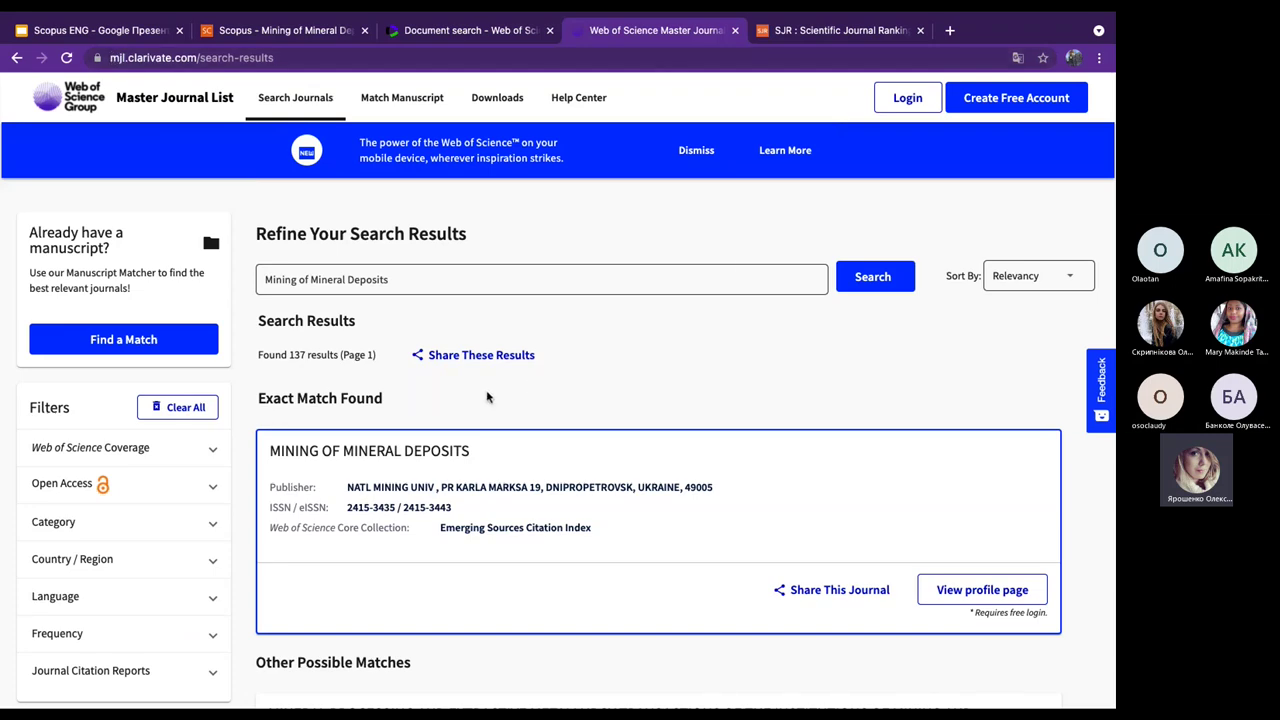
{"action": "scroll", "coordinate": [487, 397], "scroll_direction": "down", "scroll_amount": 2}
{"action": "scroll", "coordinate": [487, 397], "scroll_direction": "down", "scroll_amount": 1}
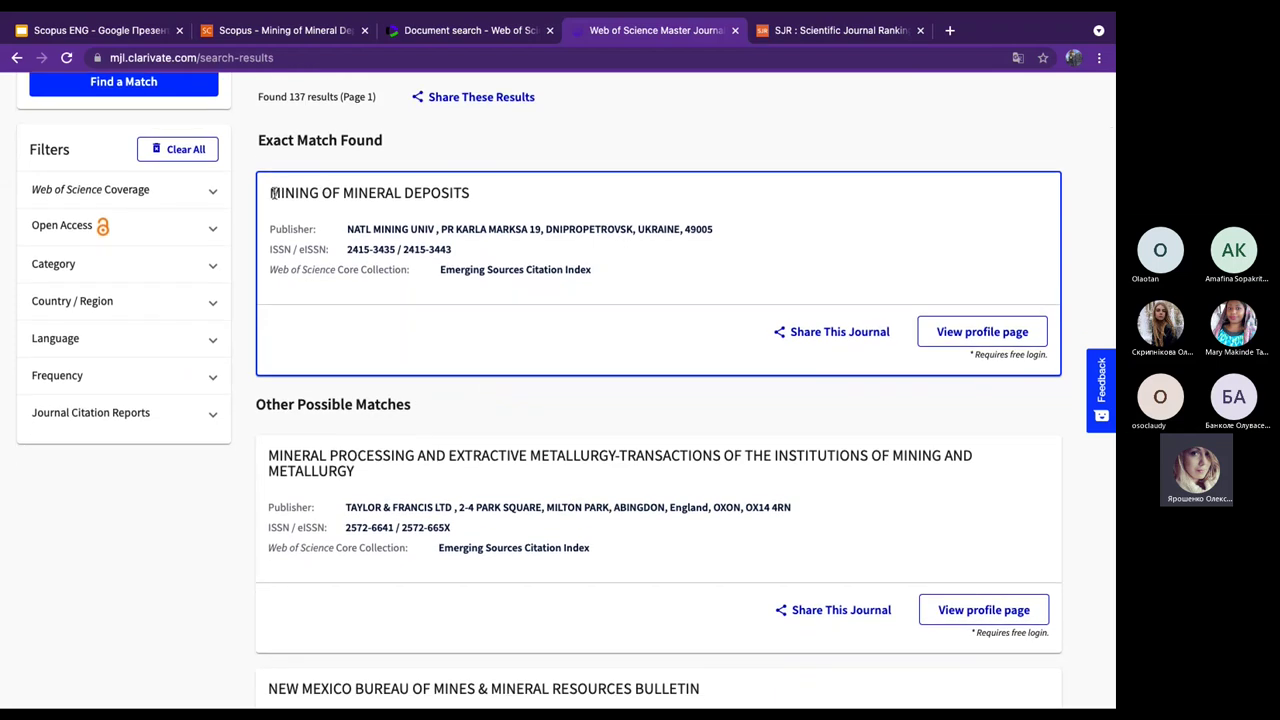
{"action": "left_click_drag", "start_coordinate": [272, 192], "coordinate": [484, 197]}
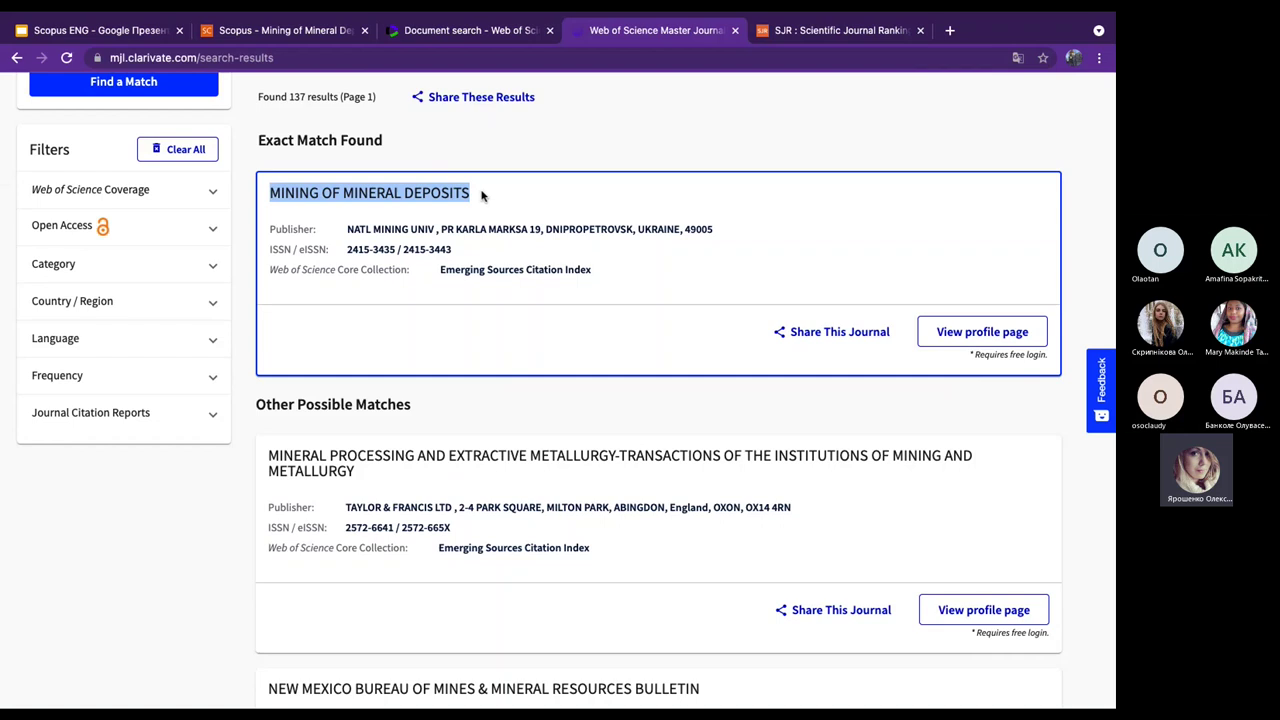
Open the profile page of Mining of Mineral Deposits, look over the sign-in form, and return to the search results.
{"action": "left_click", "coordinate": [977, 336]}
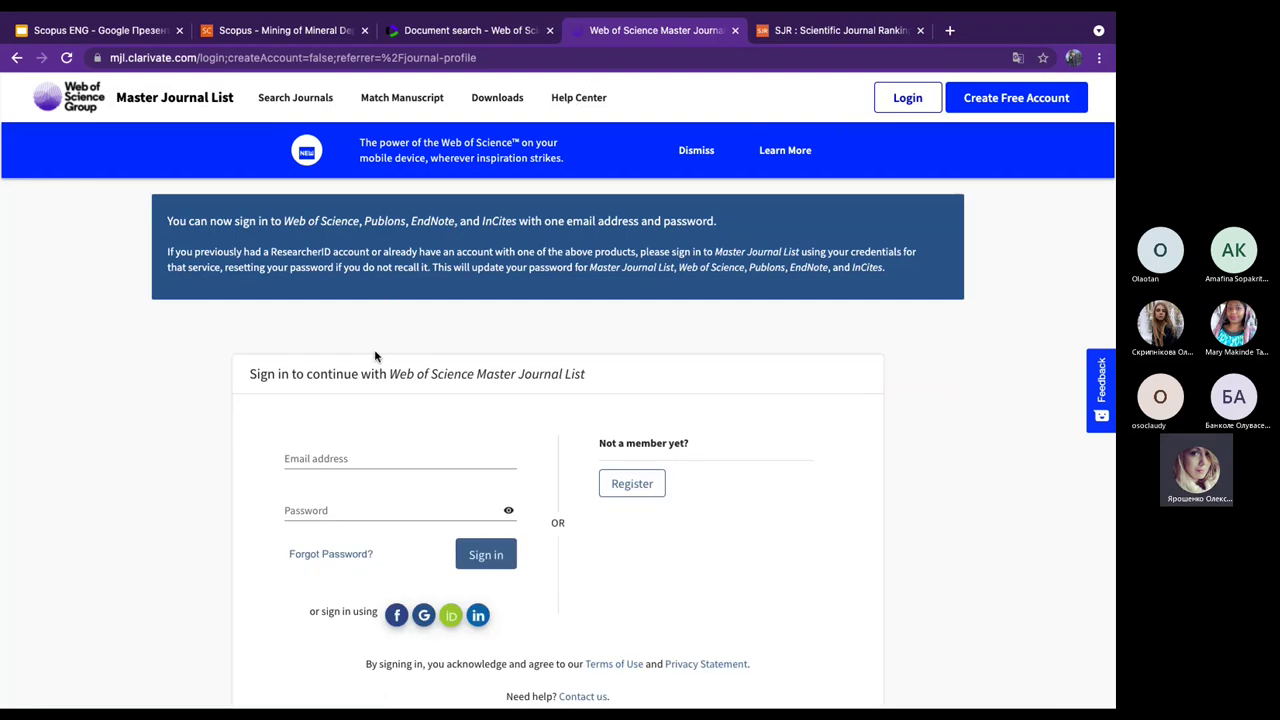
{"action": "scroll", "coordinate": [325, 457], "scroll_direction": "down", "scroll_amount": 2}
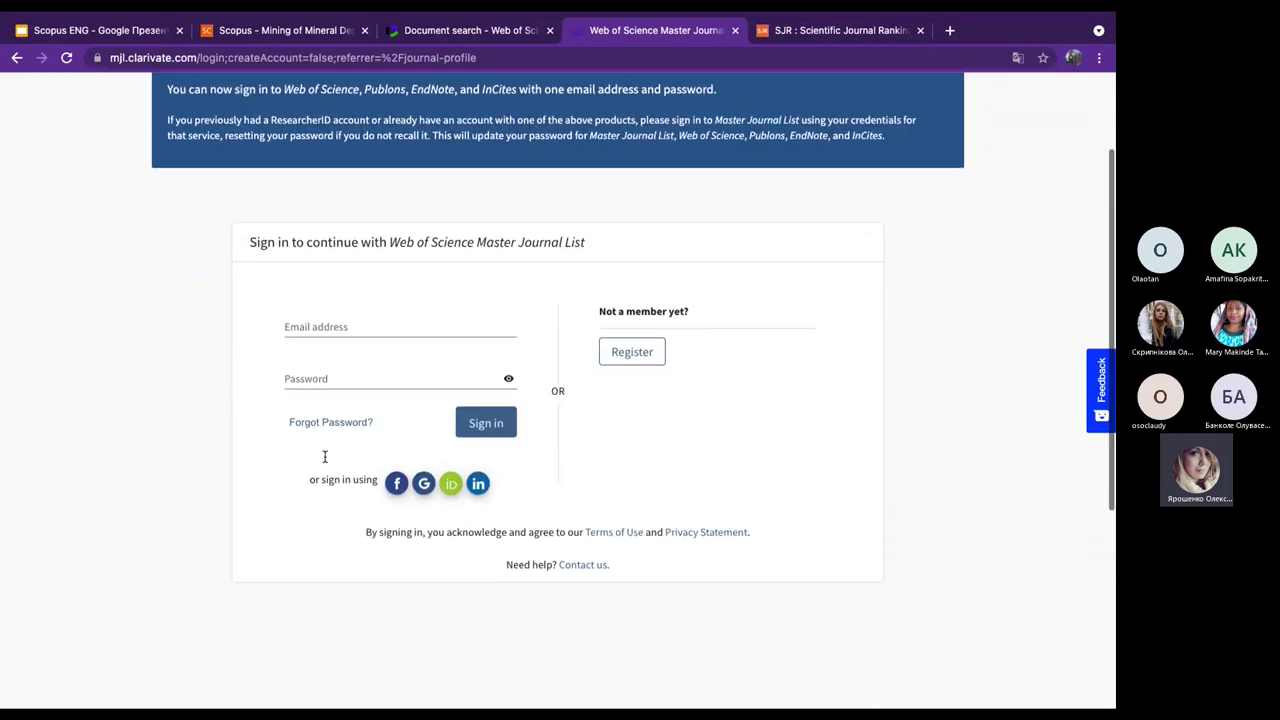
{"action": "scroll", "coordinate": [325, 460], "scroll_direction": "down", "scroll_amount": 1}
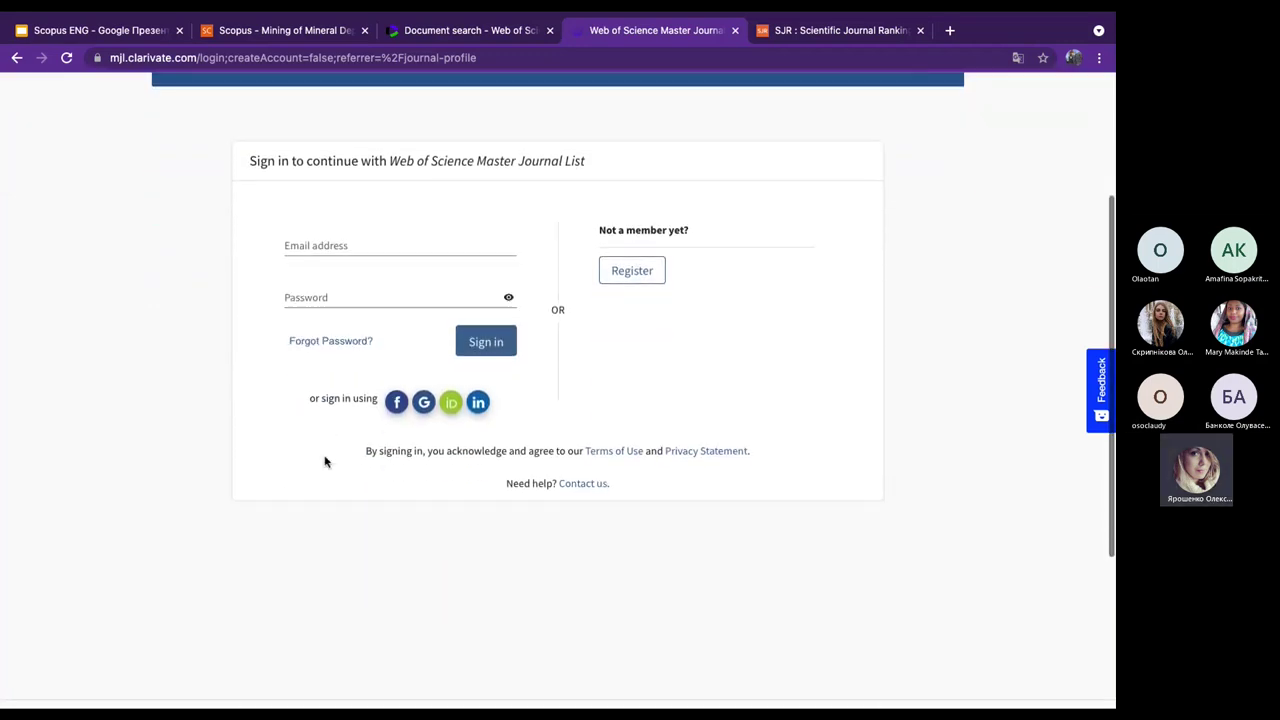
{"action": "scroll", "coordinate": [324, 458], "scroll_direction": "up", "scroll_amount": 3}
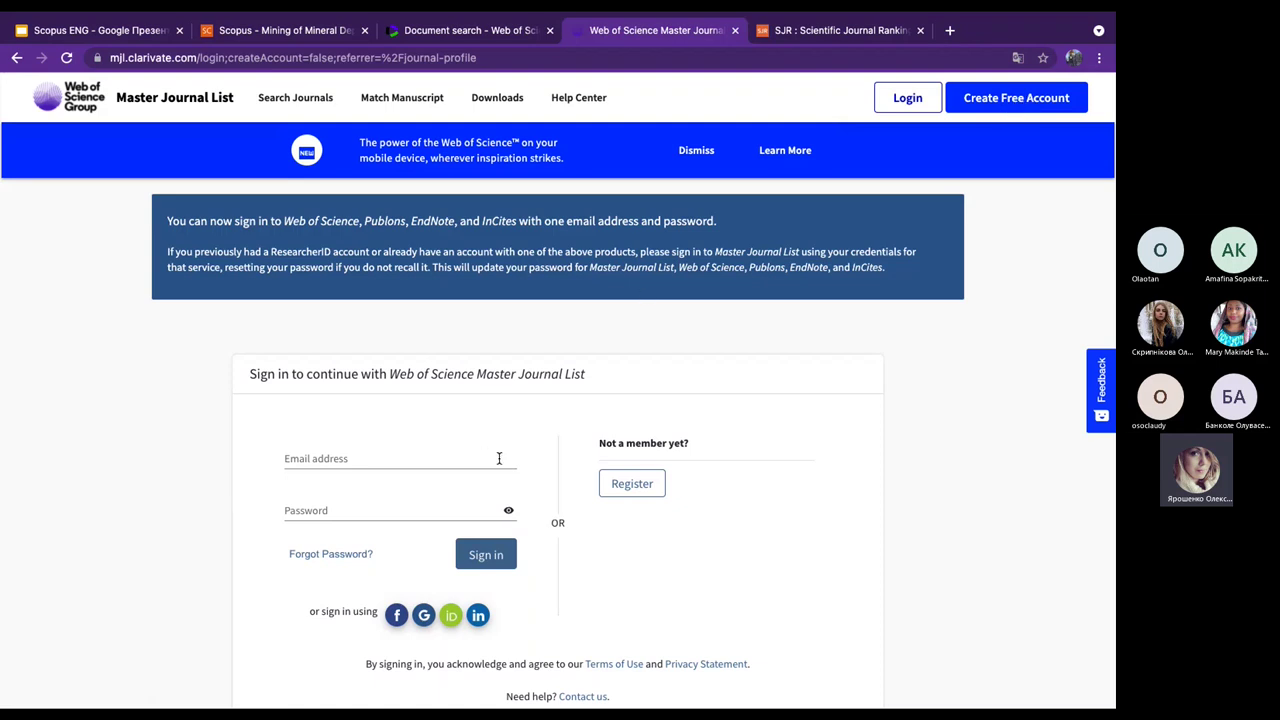
{"action": "scroll", "coordinate": [260, 525], "scroll_direction": "down", "scroll_amount": 3}
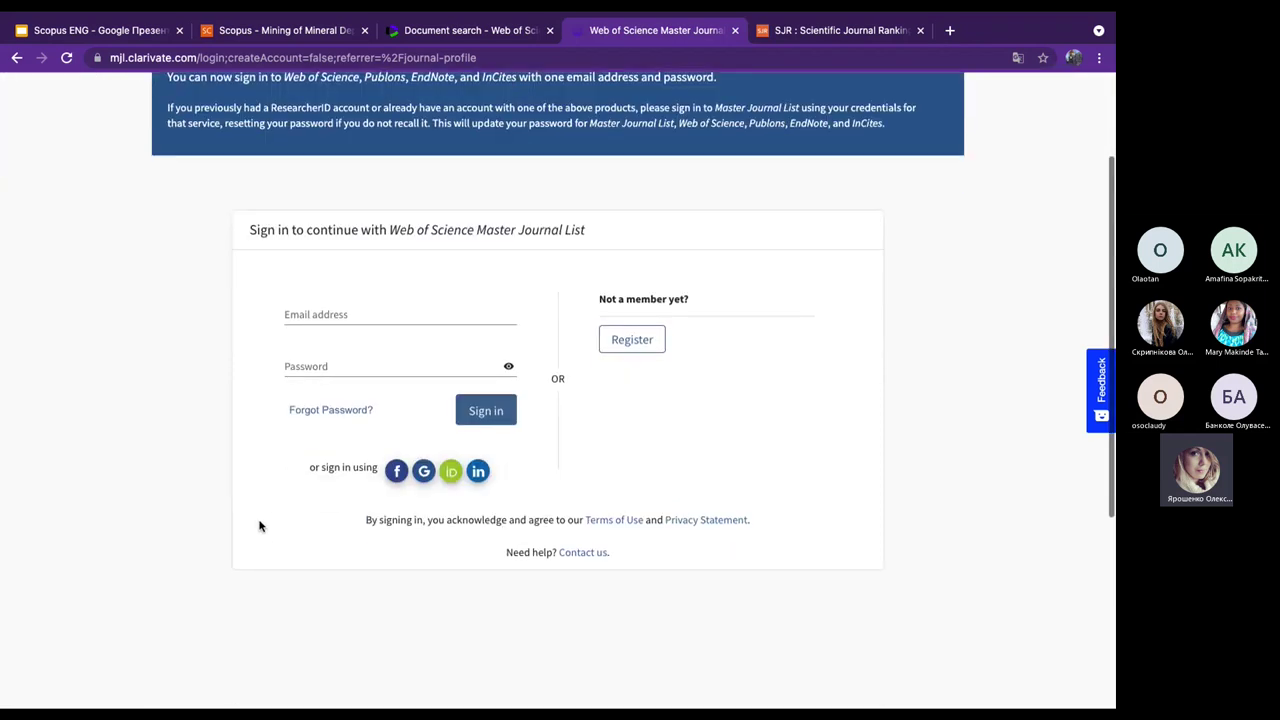
{"action": "scroll", "coordinate": [260, 526], "scroll_direction": "up", "scroll_amount": 3}
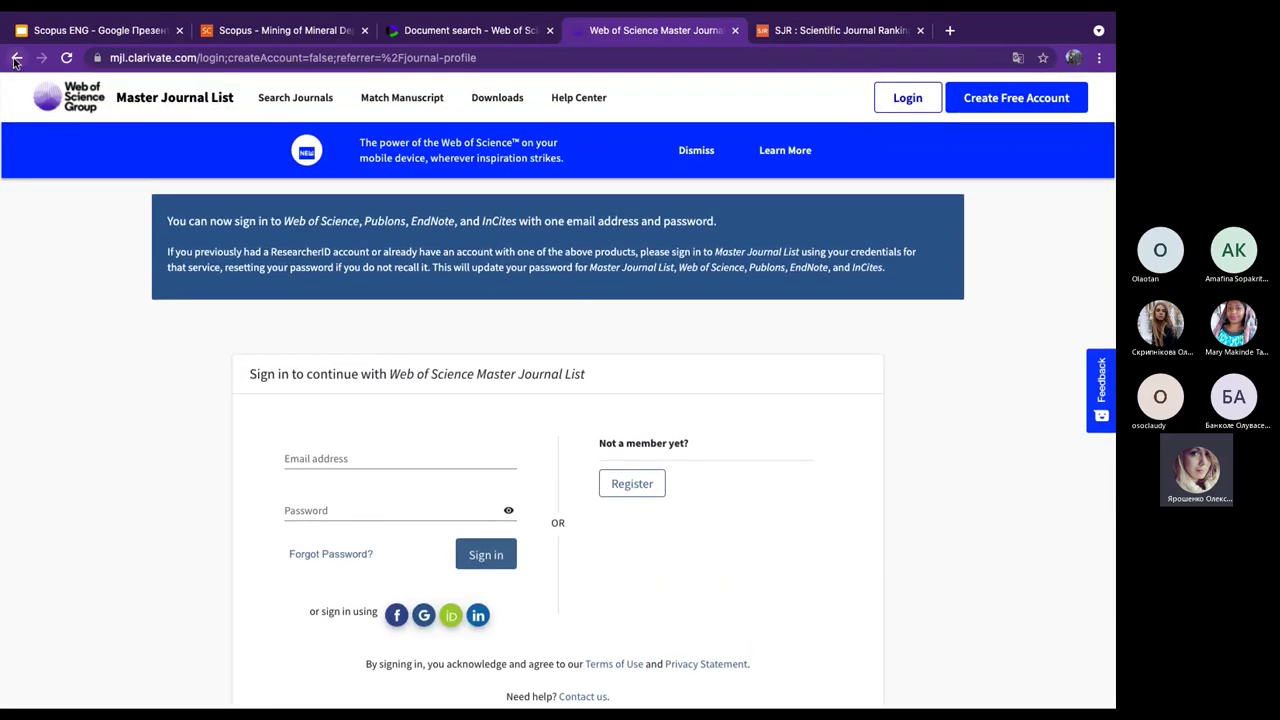
{"action": "left_click", "coordinate": [15, 58]}
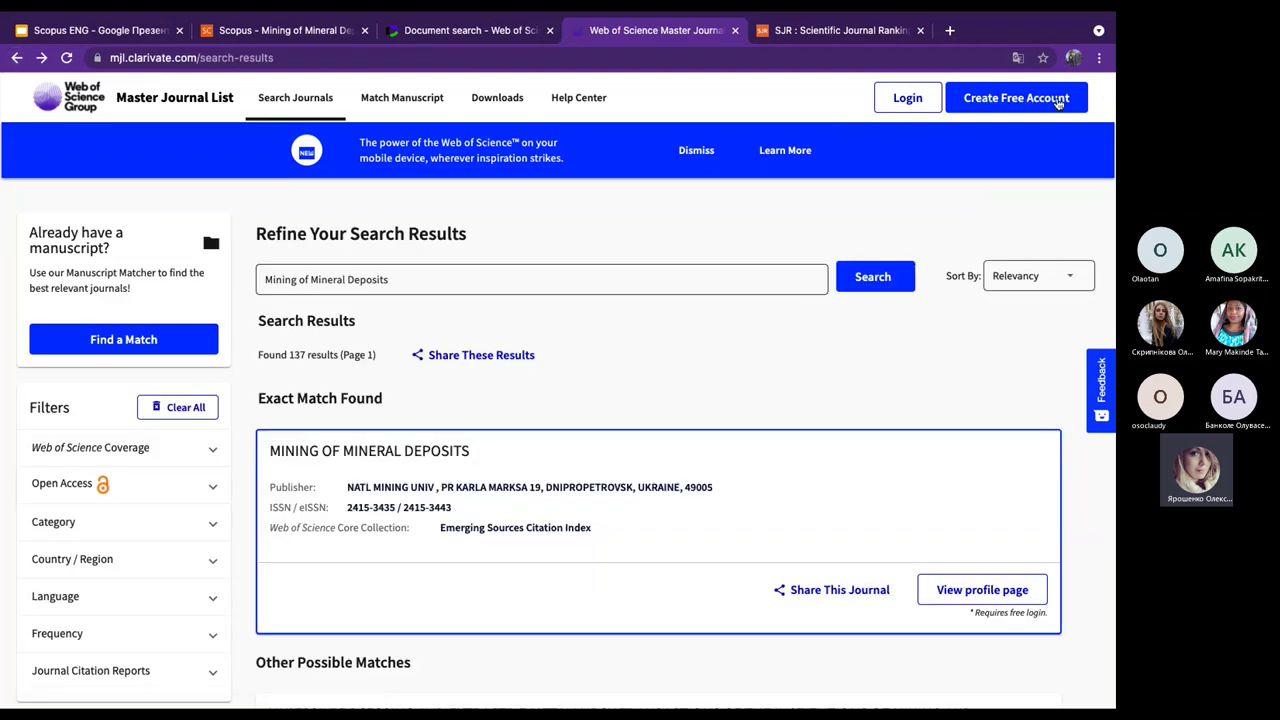
Review the journal's exact match, its Scopus source details, and the Web of Science document search page.
{"action": "scroll", "coordinate": [698, 381], "scroll_direction": "down", "scroll_amount": 3}
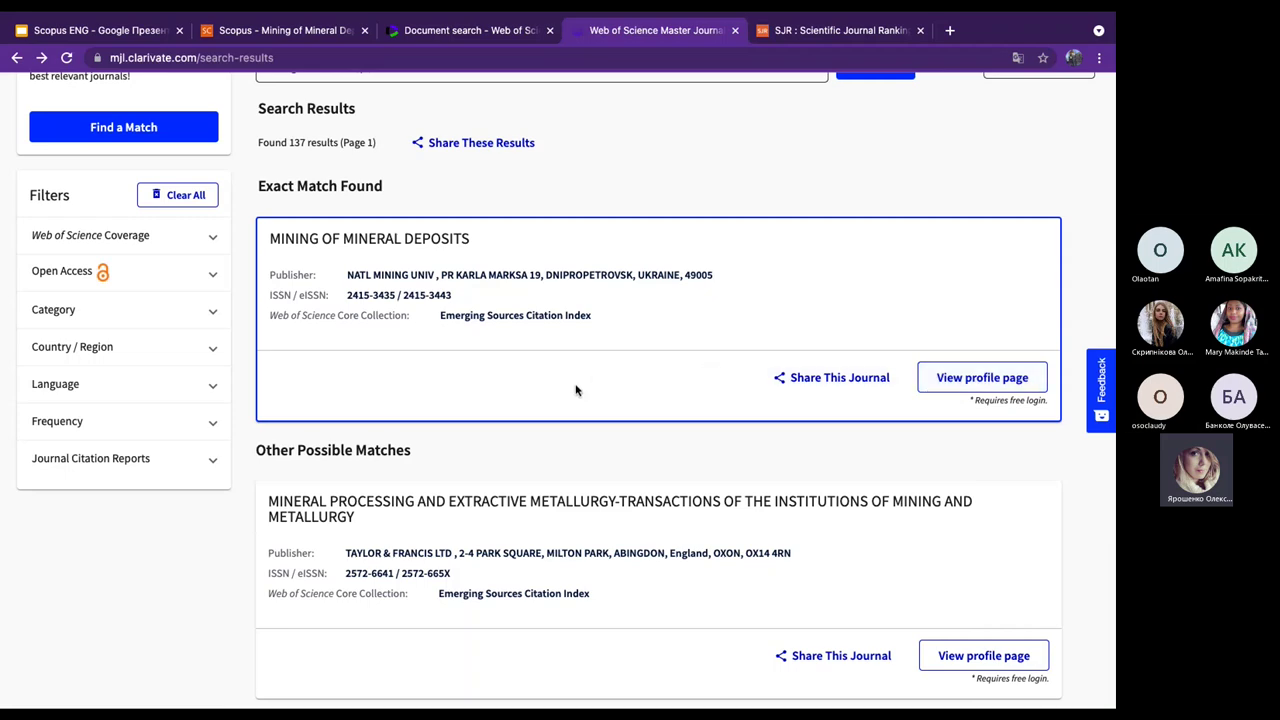
{"action": "scroll", "coordinate": [574, 389], "scroll_direction": "up", "scroll_amount": 3}
{"action": "left_click", "coordinate": [457, 31]}
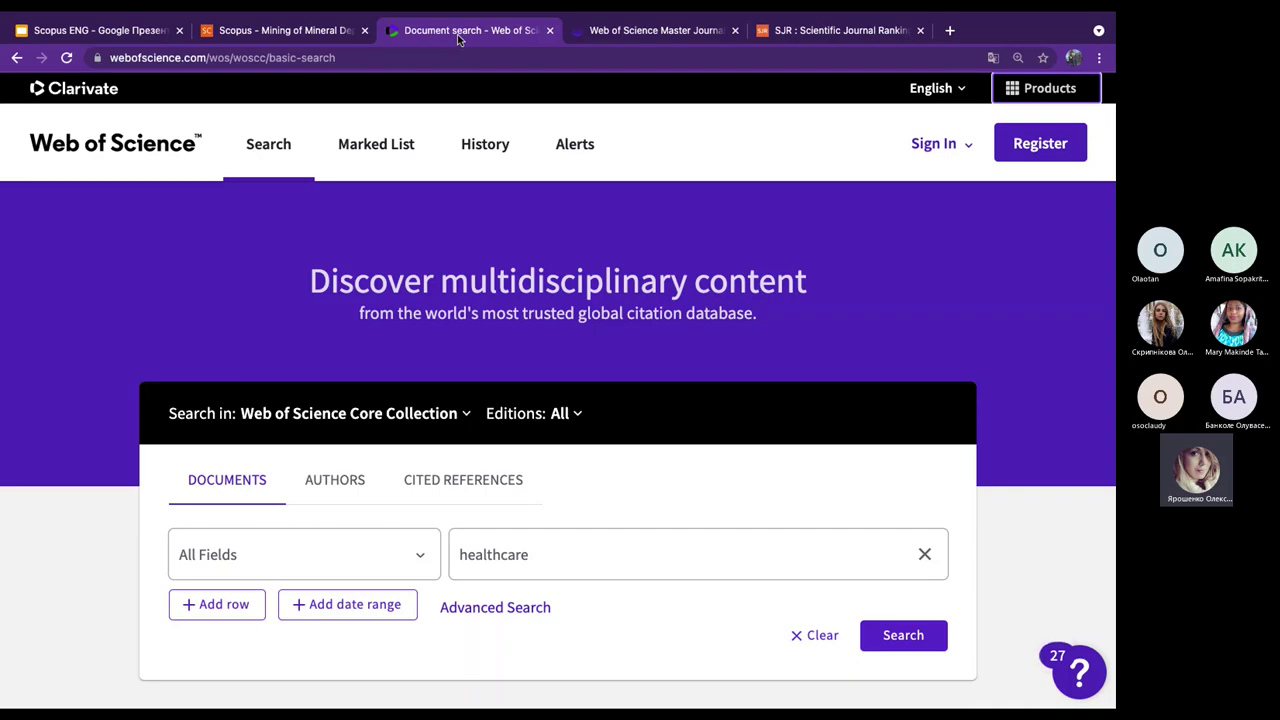
{"action": "left_click", "coordinate": [285, 30]}
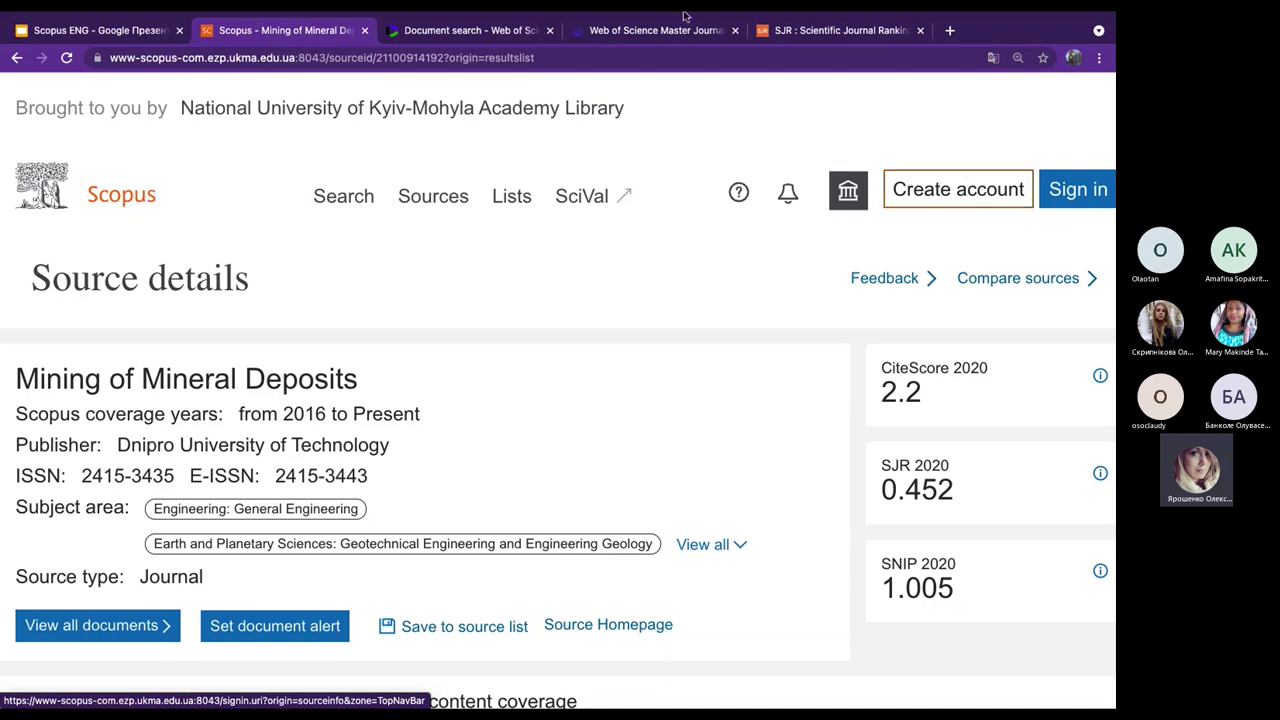
{"action": "left_click", "coordinate": [459, 31]}
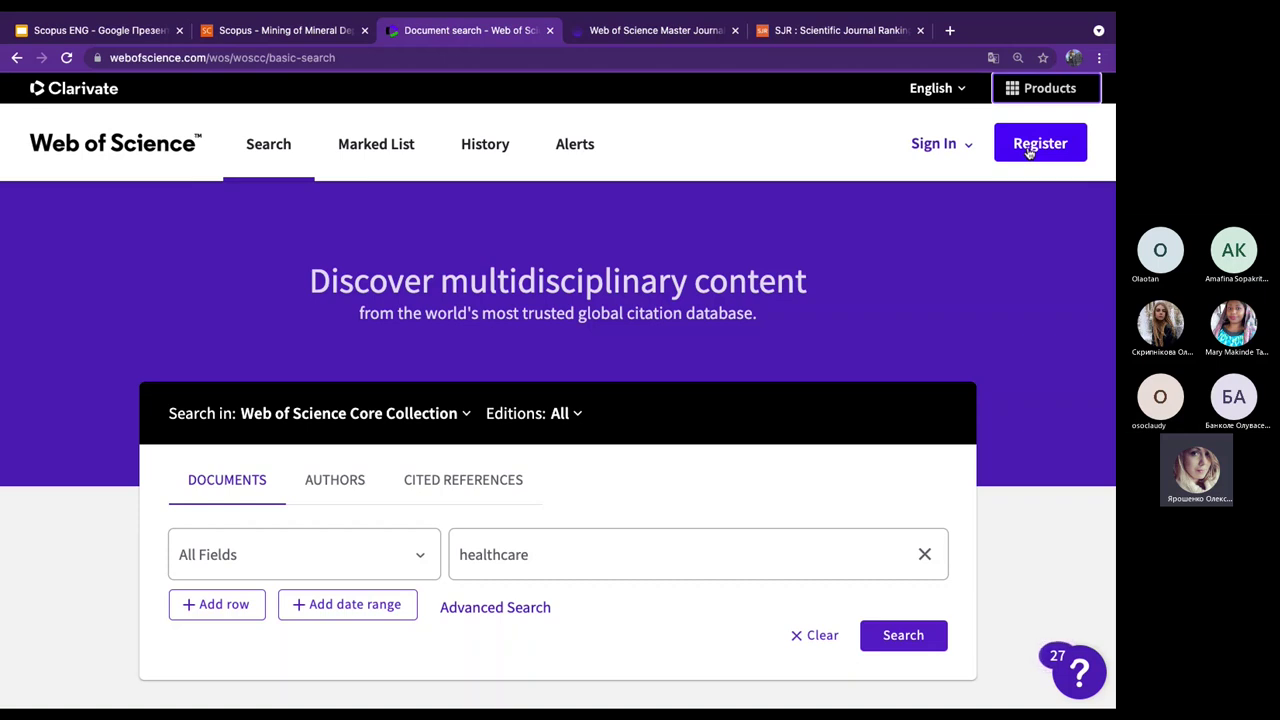
Open Web of Knowledge from the library's database menu in a new browser tab and view the Web of Science product list.
{"action": "left_click", "coordinate": [951, 32]}
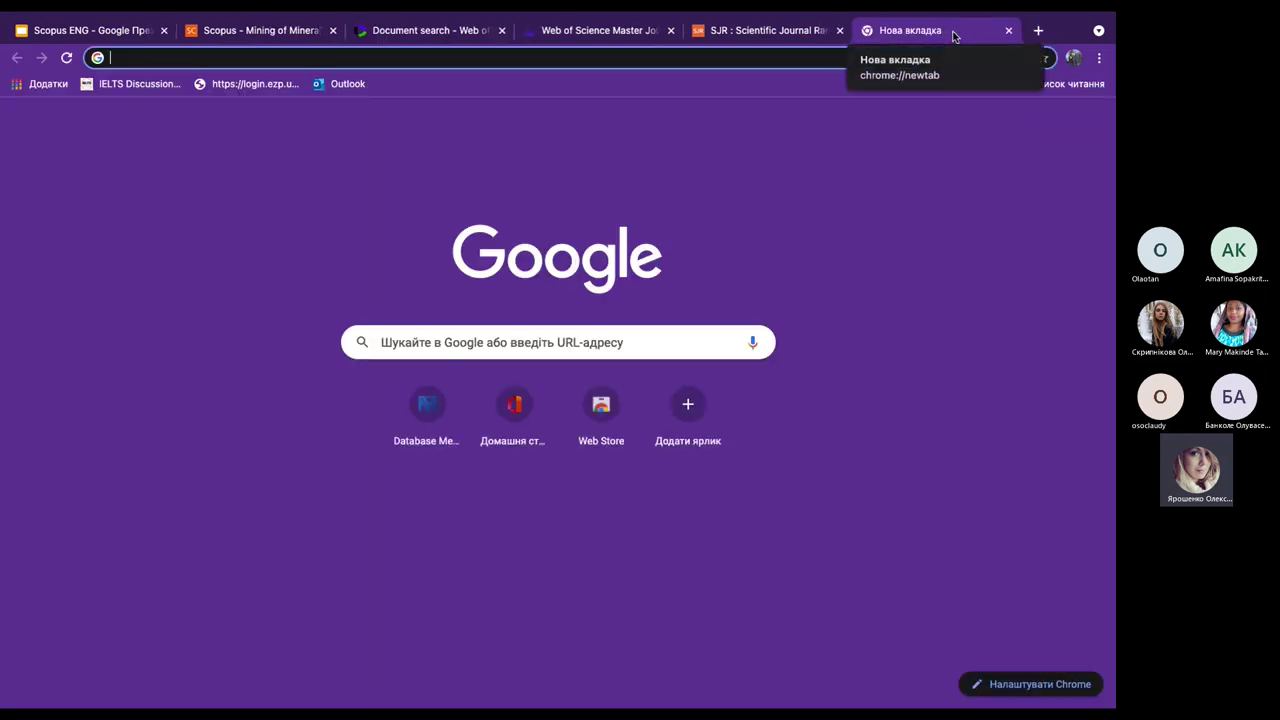
{"action": "left_click", "coordinate": [240, 84]}
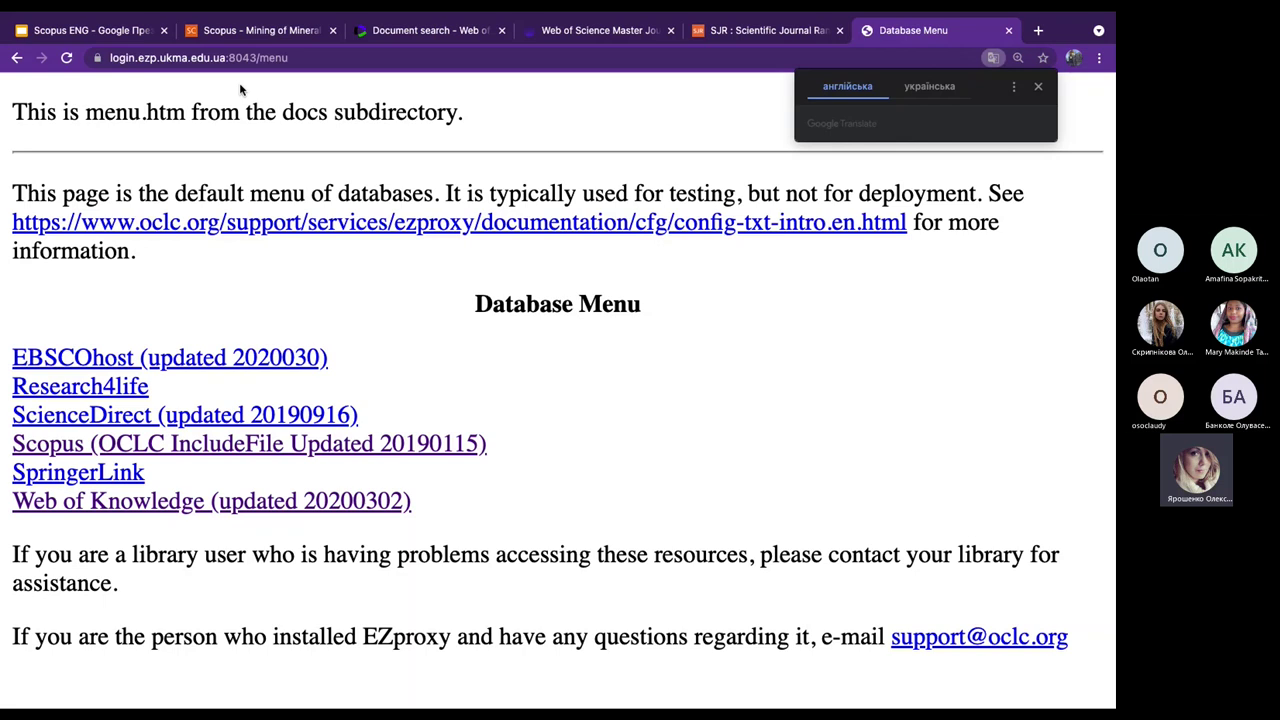
{"action": "left_click", "coordinate": [155, 510]}
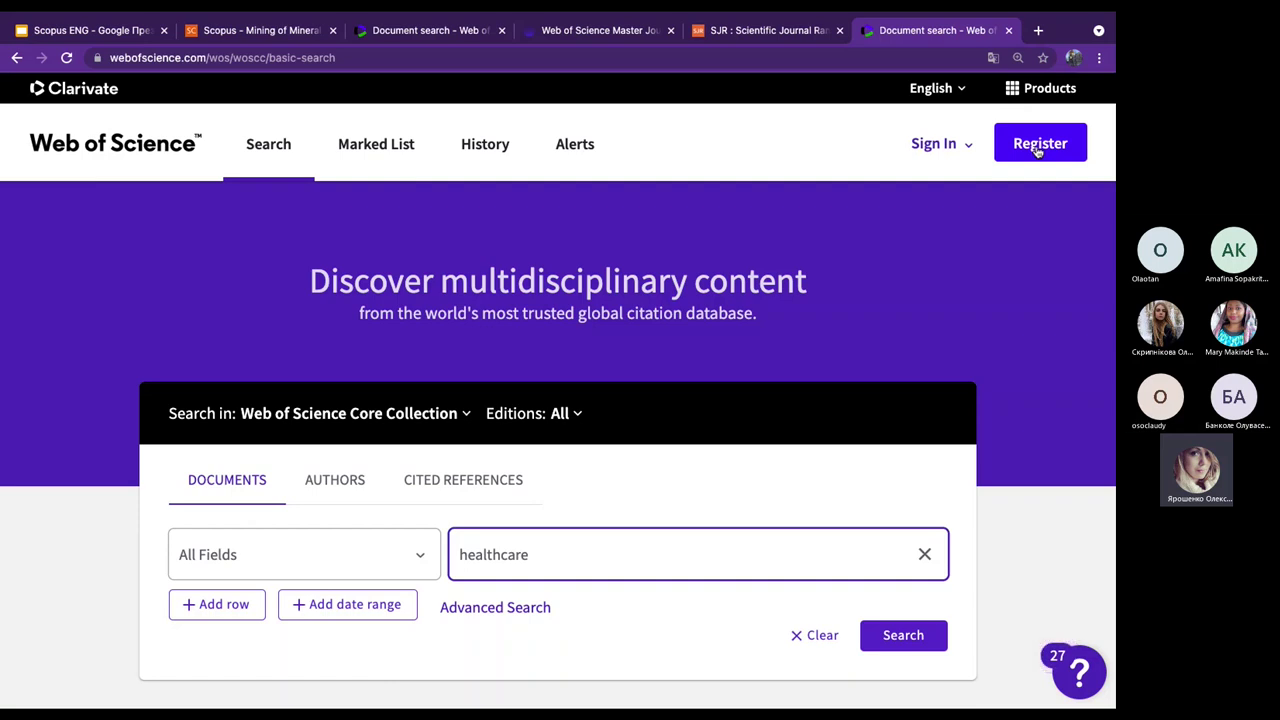
{"action": "left_click", "coordinate": [1035, 92]}
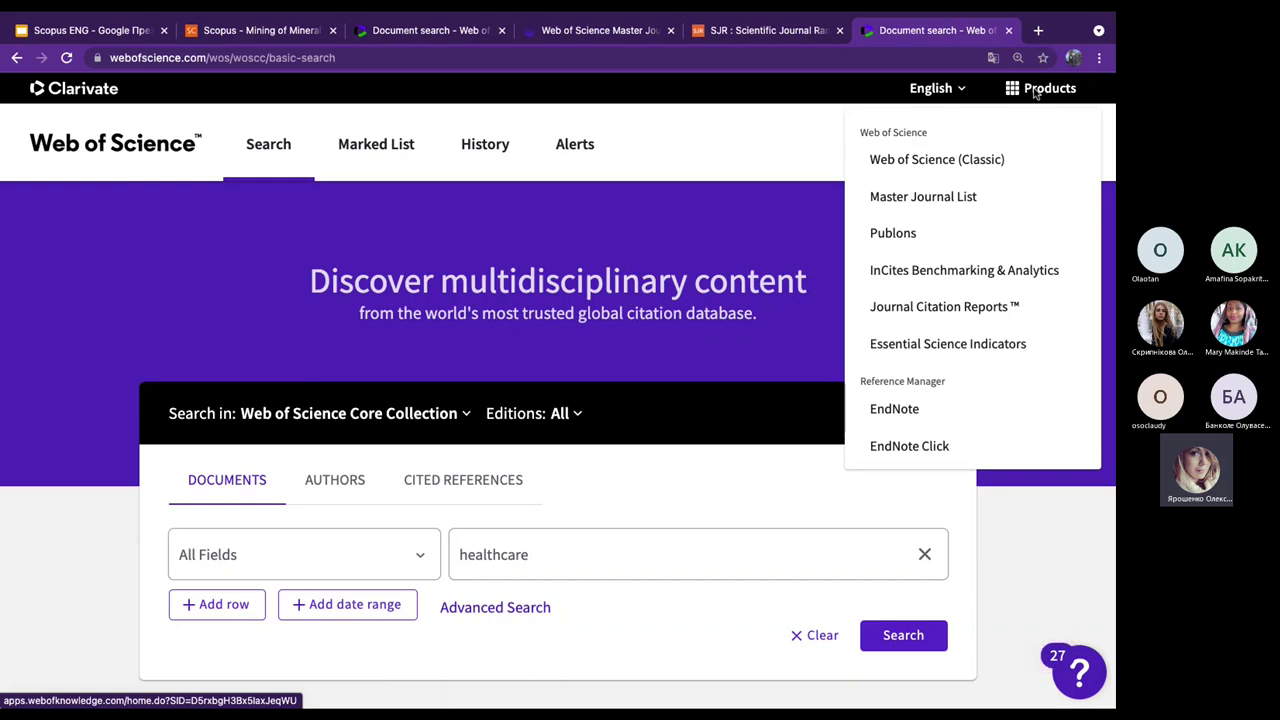
{"action": "left_click", "coordinate": [726, 143]}
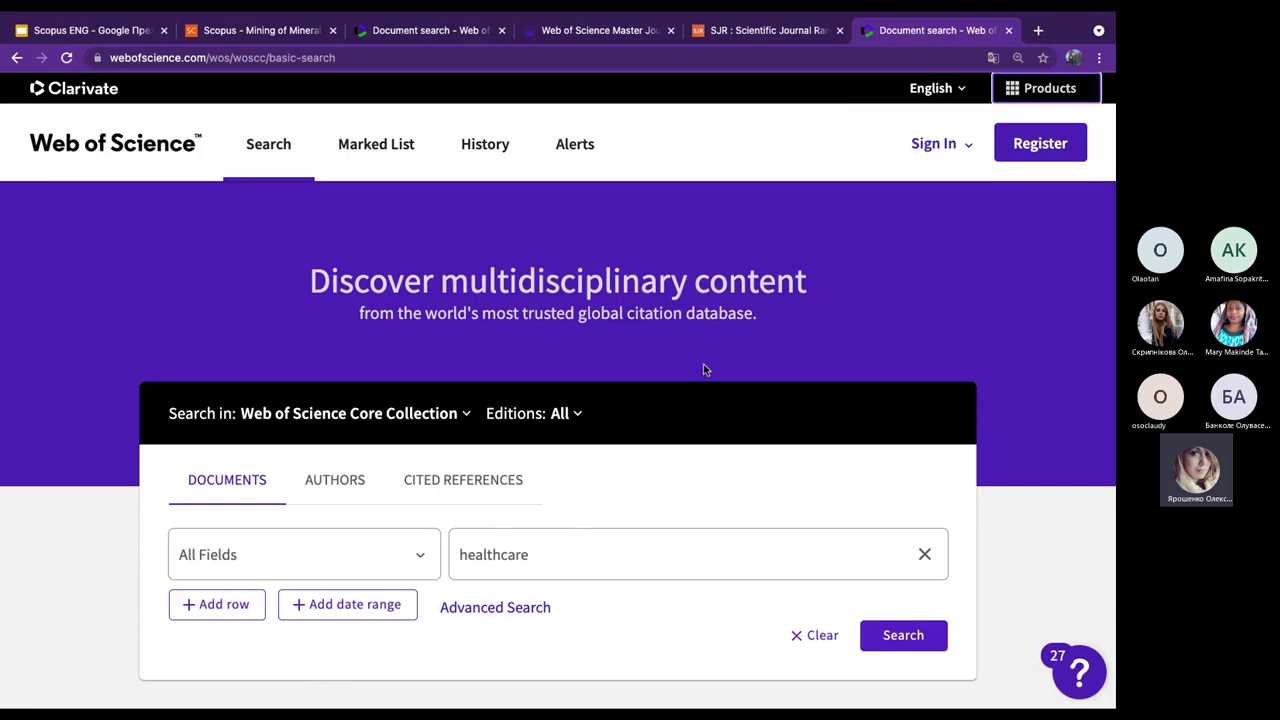
Highlight the subscribing institution, State Scientific Tech Library of Ukraine, at the foot of the Web of Science search page.
{"action": "scroll", "coordinate": [710, 407], "scroll_direction": "down", "scroll_amount": 3}
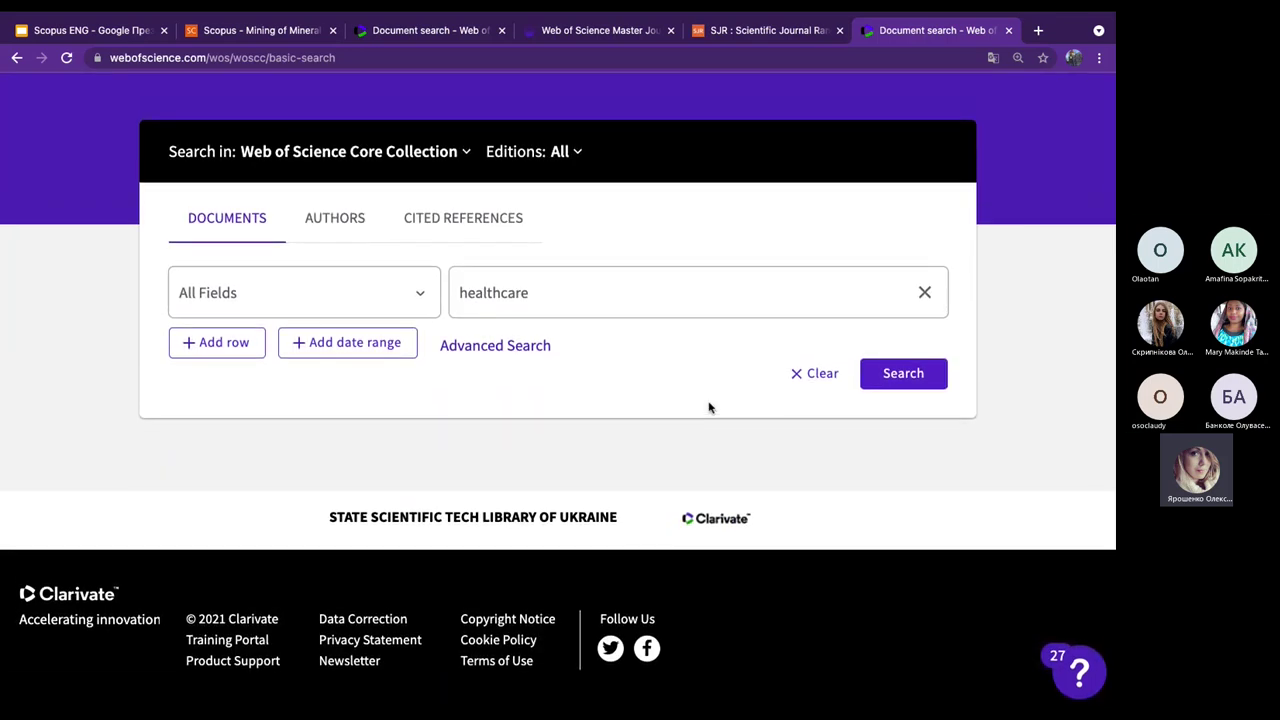
{"action": "scroll", "coordinate": [710, 407], "scroll_direction": "up", "scroll_amount": 3}
{"action": "left_click_drag", "start_coordinate": [328, 515], "coordinate": [622, 519]}
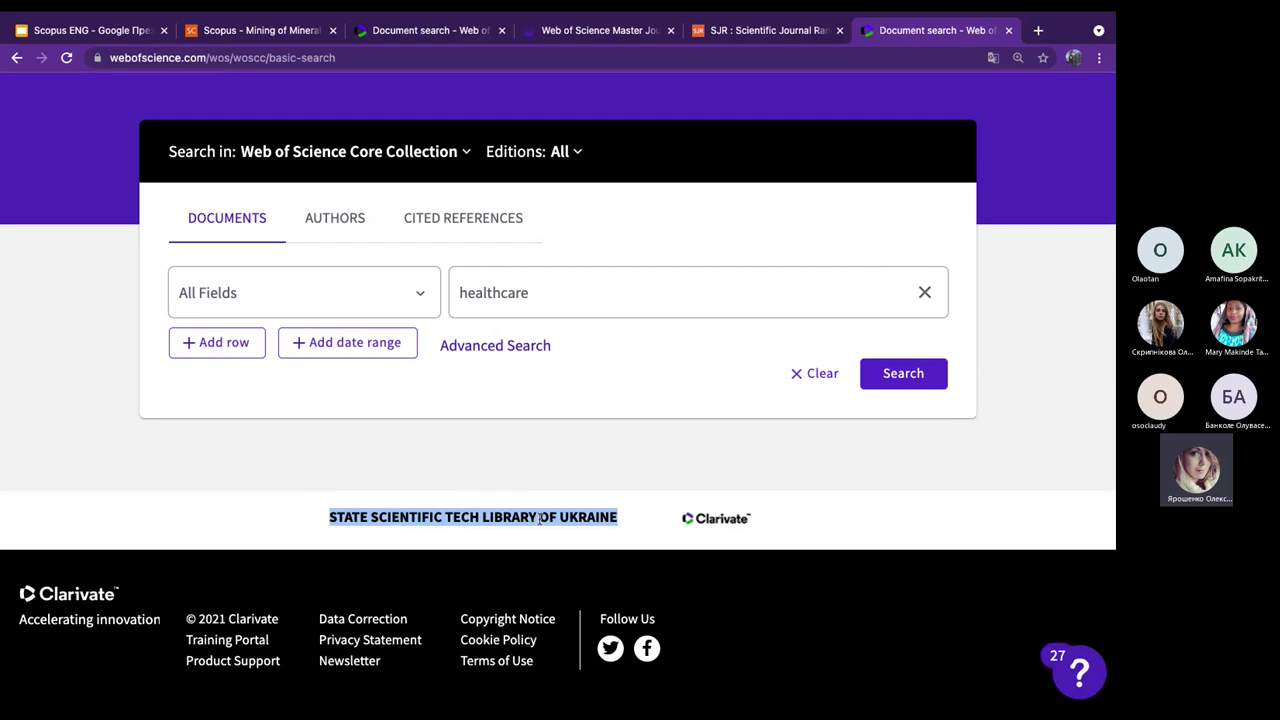
{"action": "scroll", "coordinate": [617, 522], "scroll_direction": "up", "scroll_amount": 3}
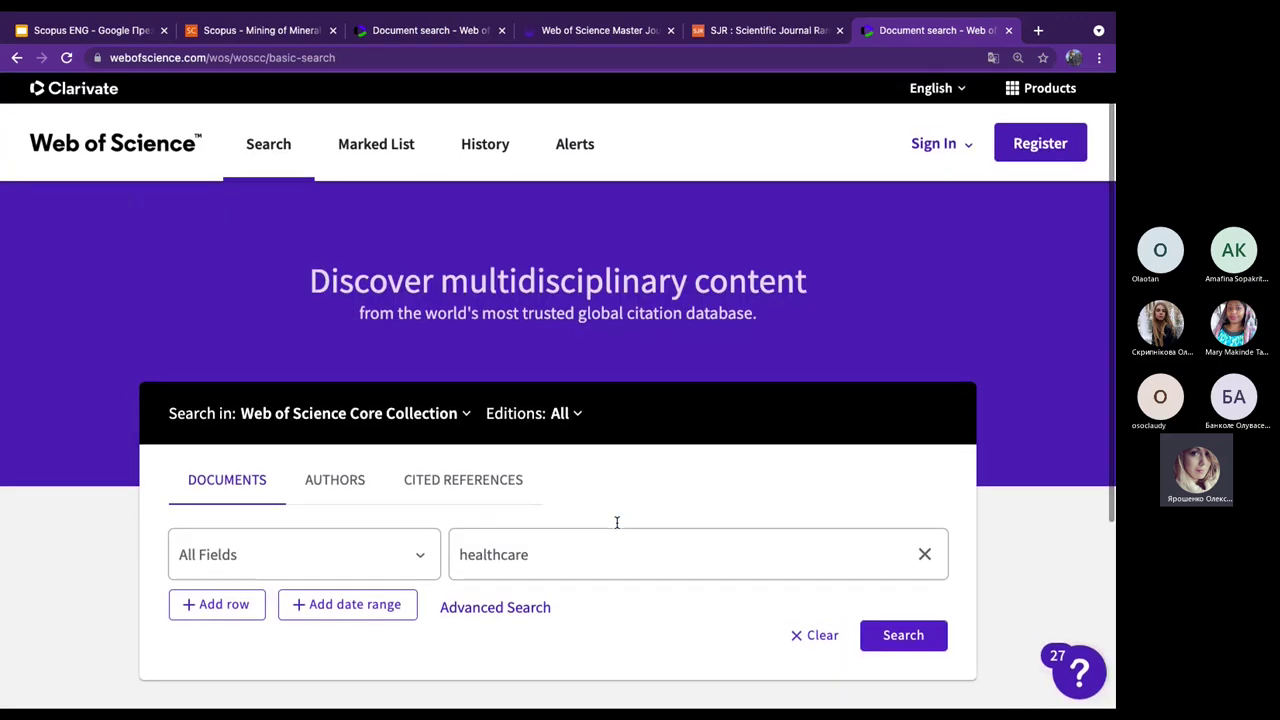
{"action": "scroll", "coordinate": [617, 522], "scroll_direction": "down", "scroll_amount": 3}
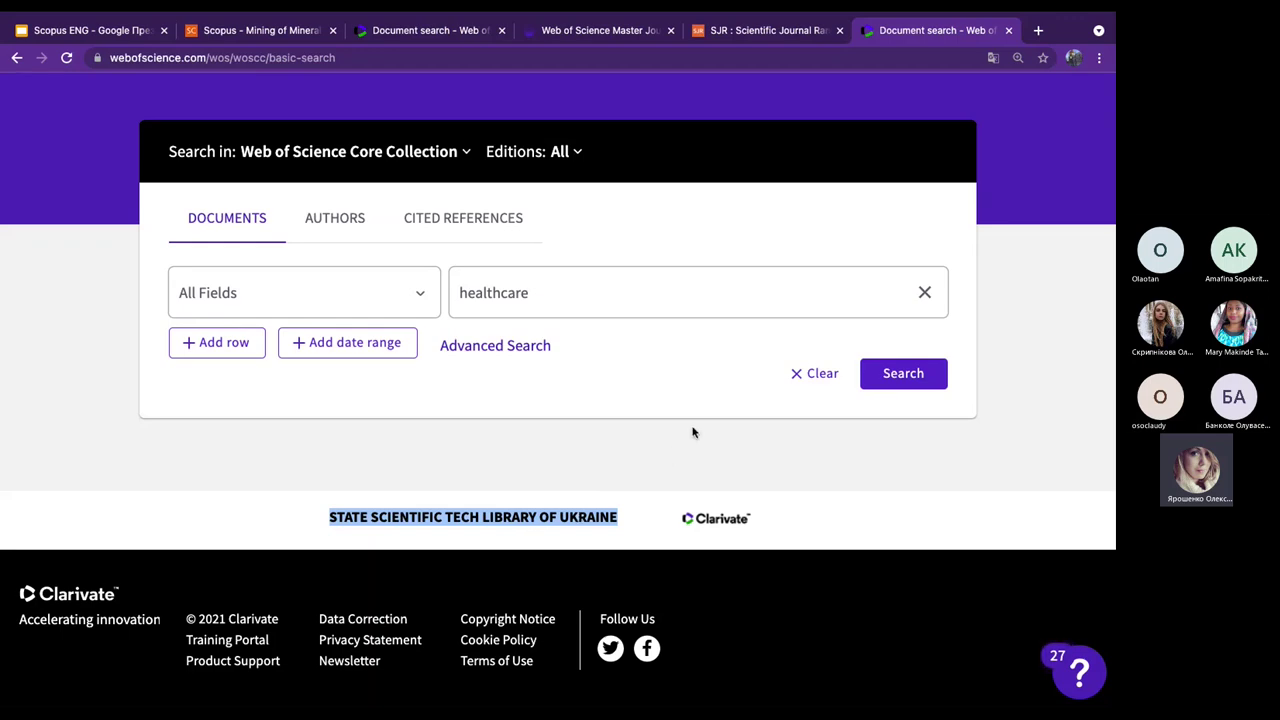
{"action": "scroll", "coordinate": [692, 432], "scroll_direction": "up", "scroll_amount": 3}
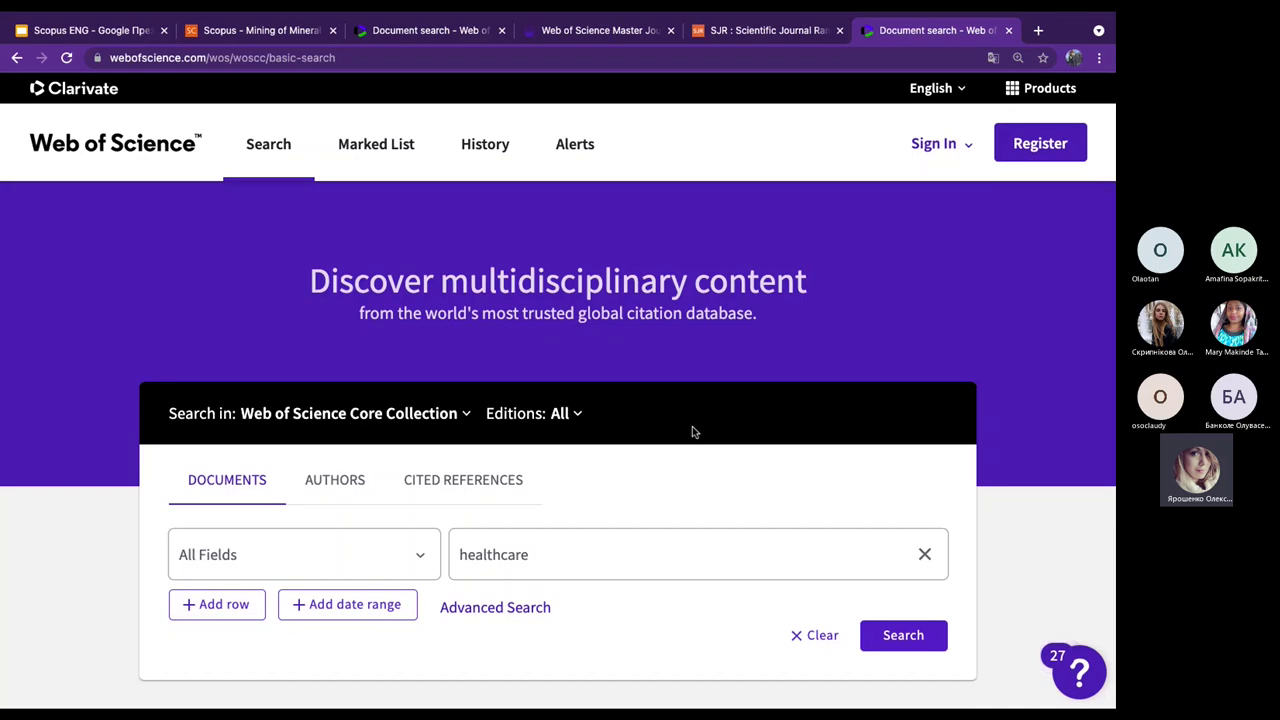
{"action": "scroll", "coordinate": [692, 432], "scroll_direction": "down", "scroll_amount": 5}
{"action": "scroll", "coordinate": [692, 432], "scroll_direction": "up", "scroll_amount": 5}
Point out the Master Journal List among the Web of Science products, check its results page, and close the product list.
{"action": "left_click", "coordinate": [1045, 88]}
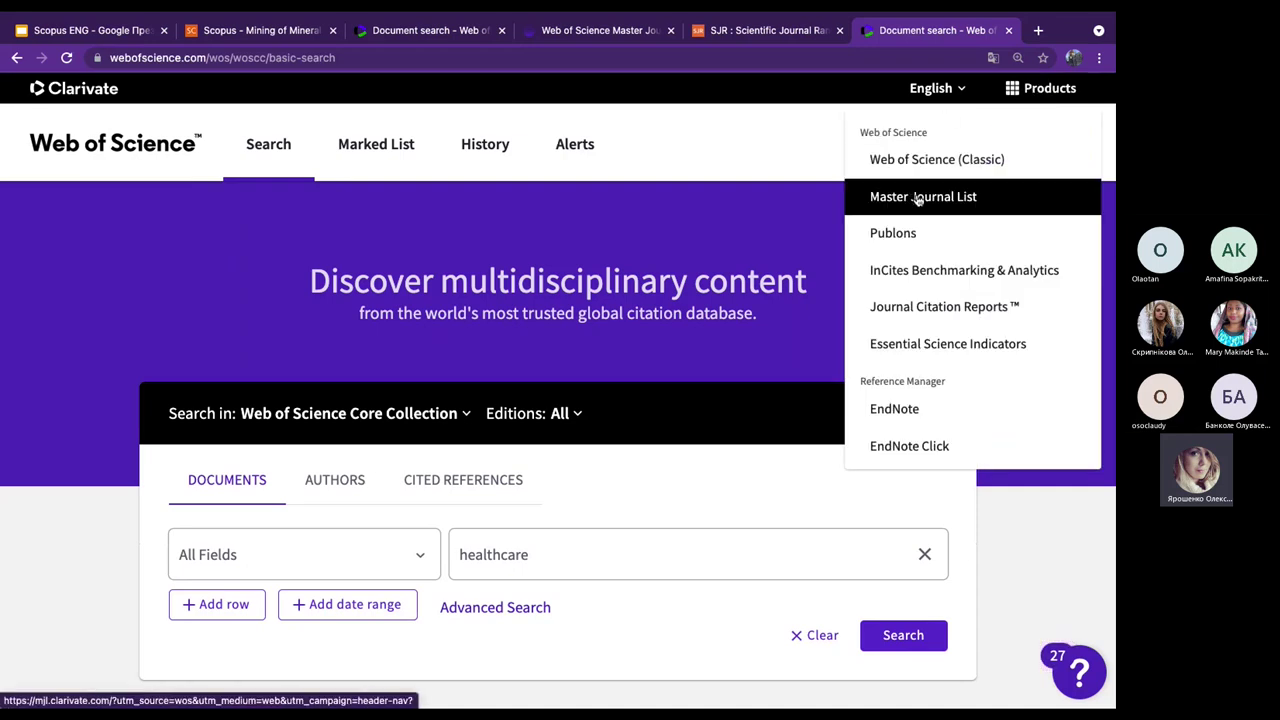
{"action": "left_click", "coordinate": [574, 33]}
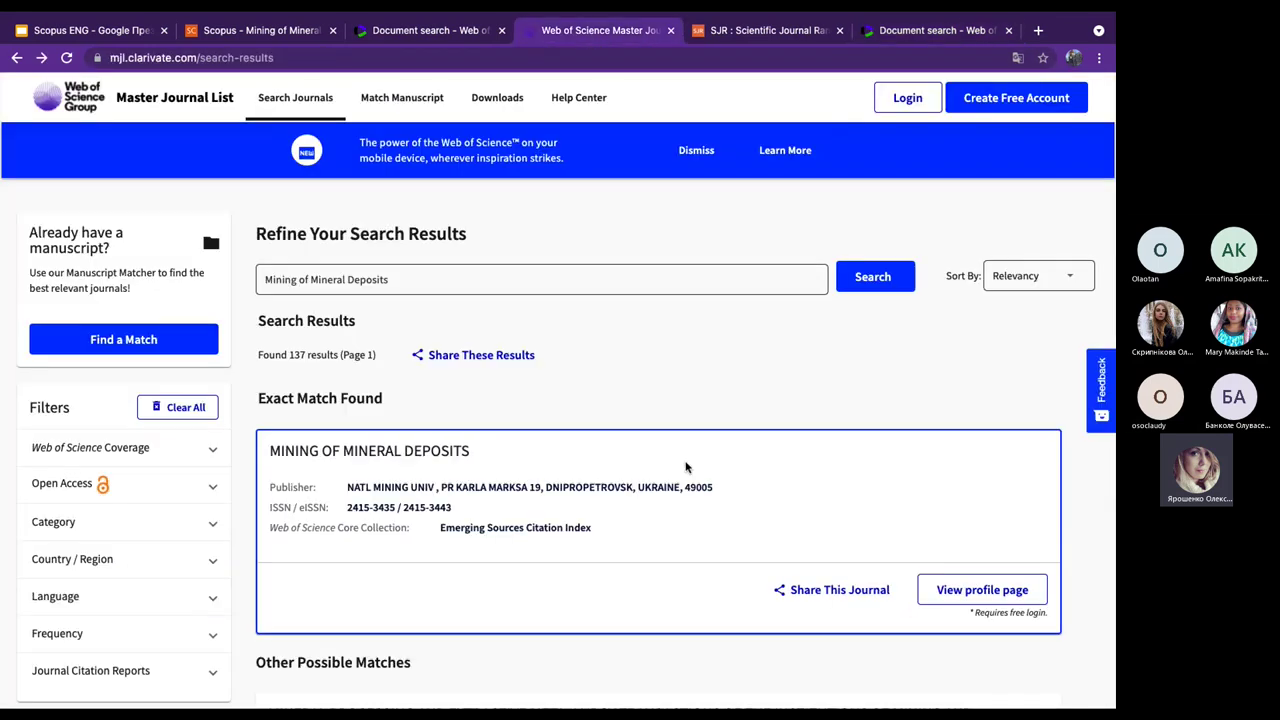
{"action": "left_click", "coordinate": [925, 33]}
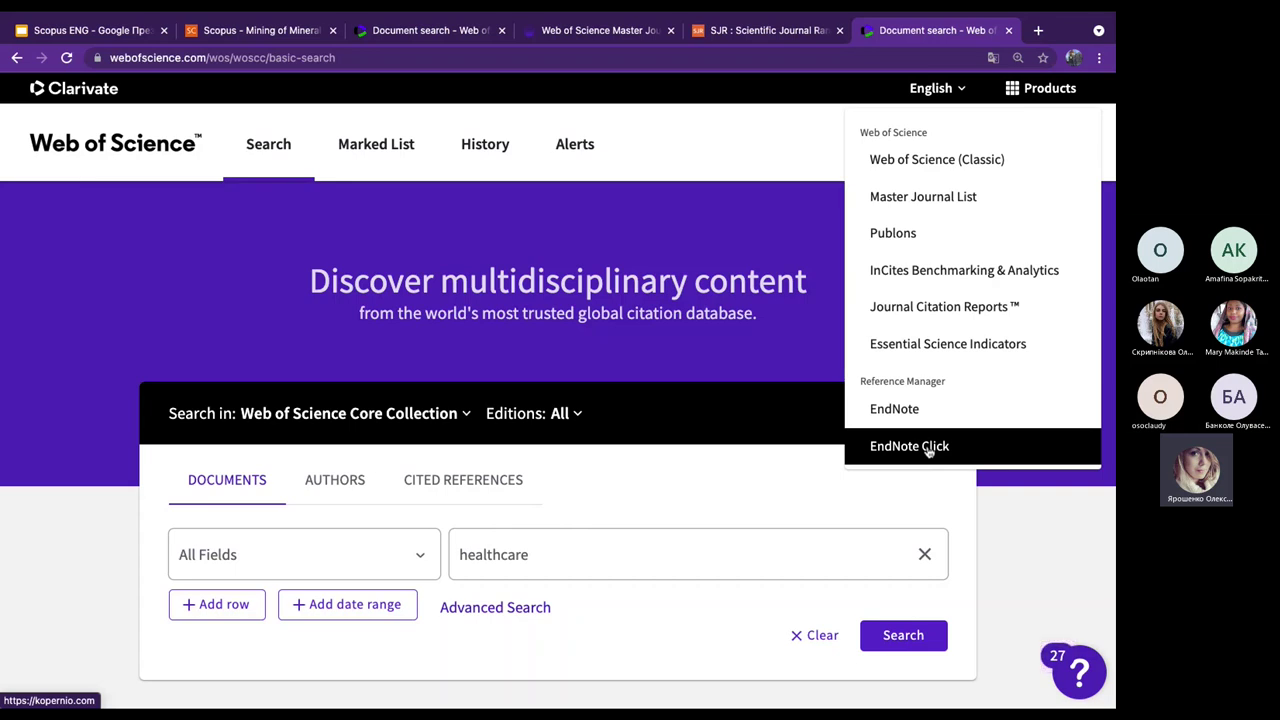
{"action": "key", "text": "Escape"}
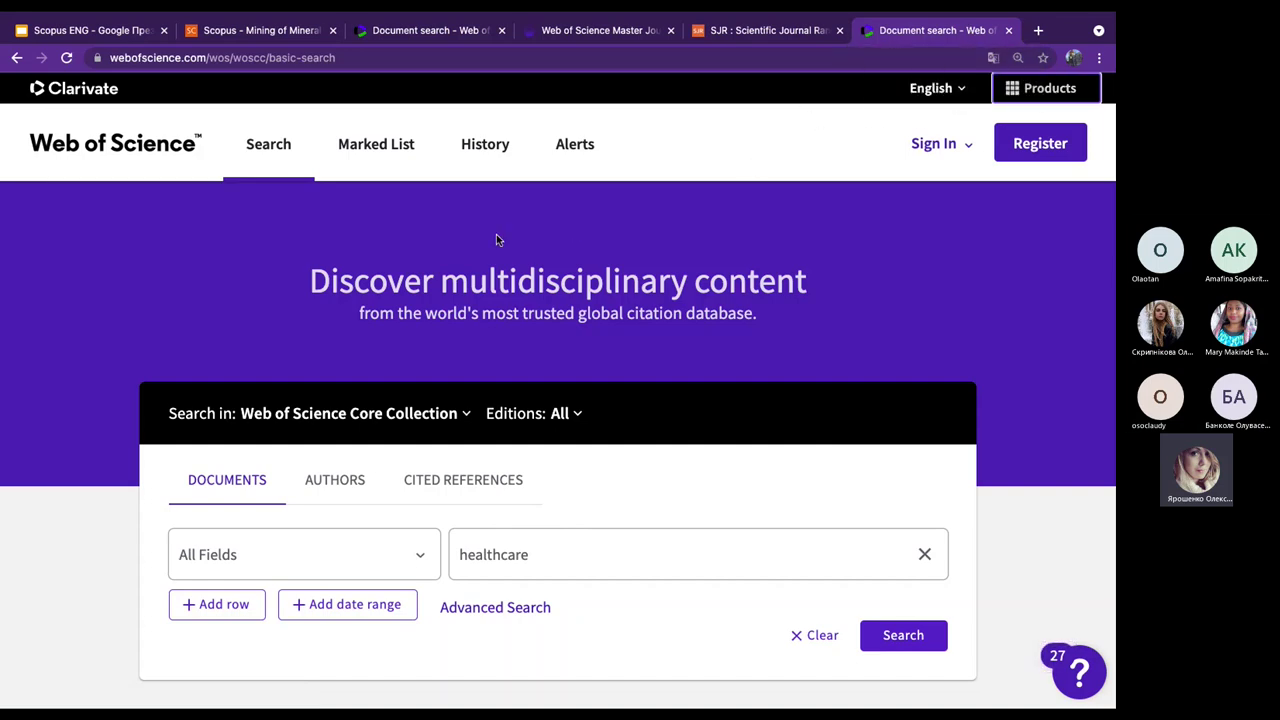
Go back to the Practice #6 slide in Google Slides and select the journal title Mining of Mineral Deposits.
{"action": "left_click", "coordinate": [283, 32]}
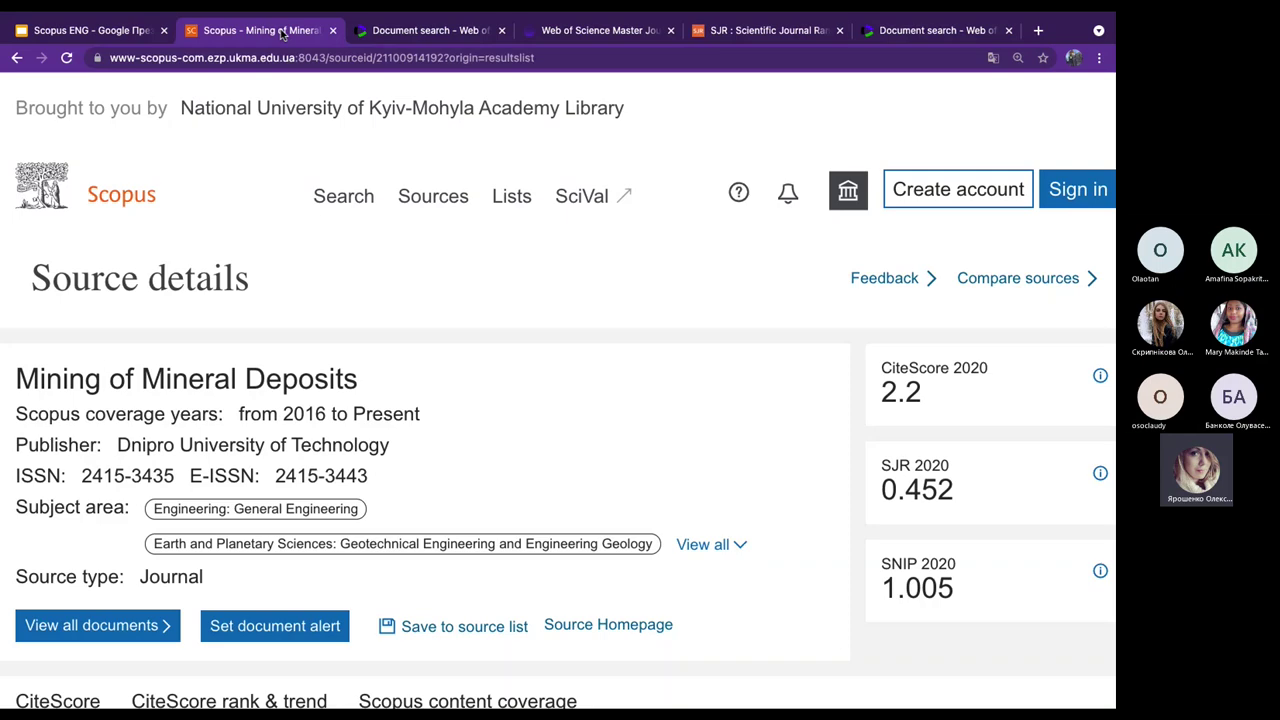
{"action": "left_click", "coordinate": [92, 30]}
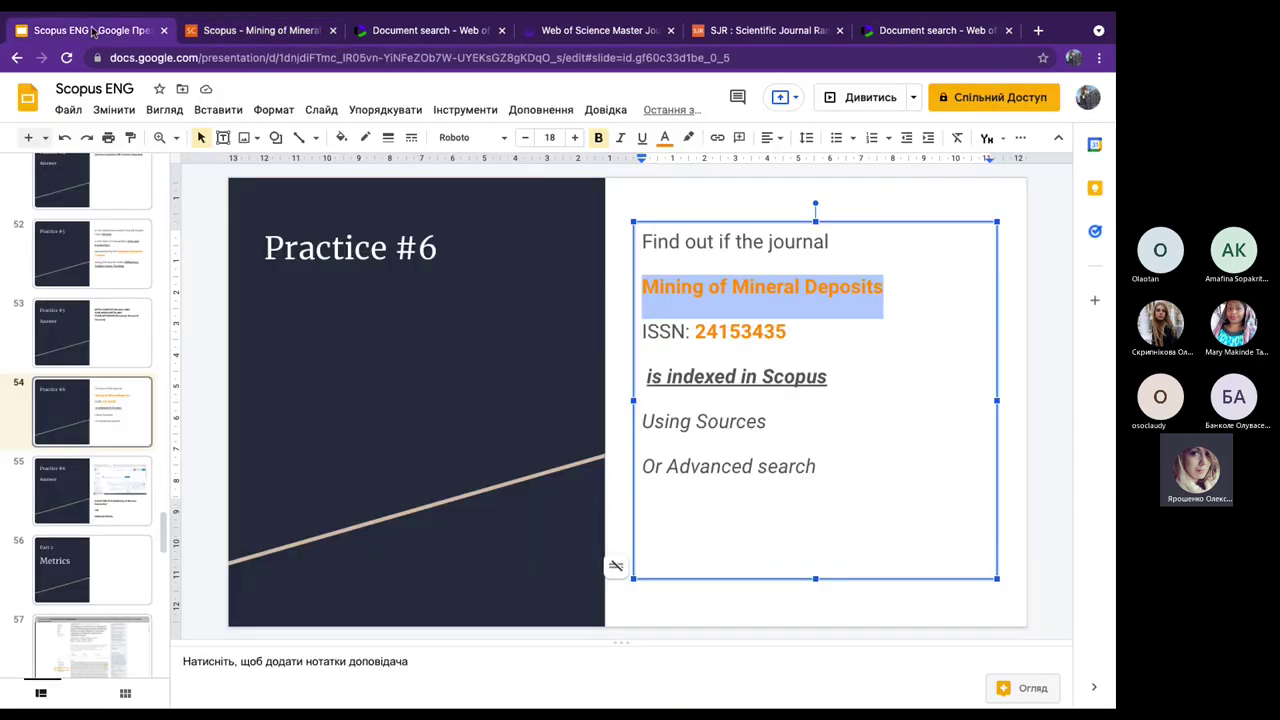
{"action": "left_click", "coordinate": [871, 292]}
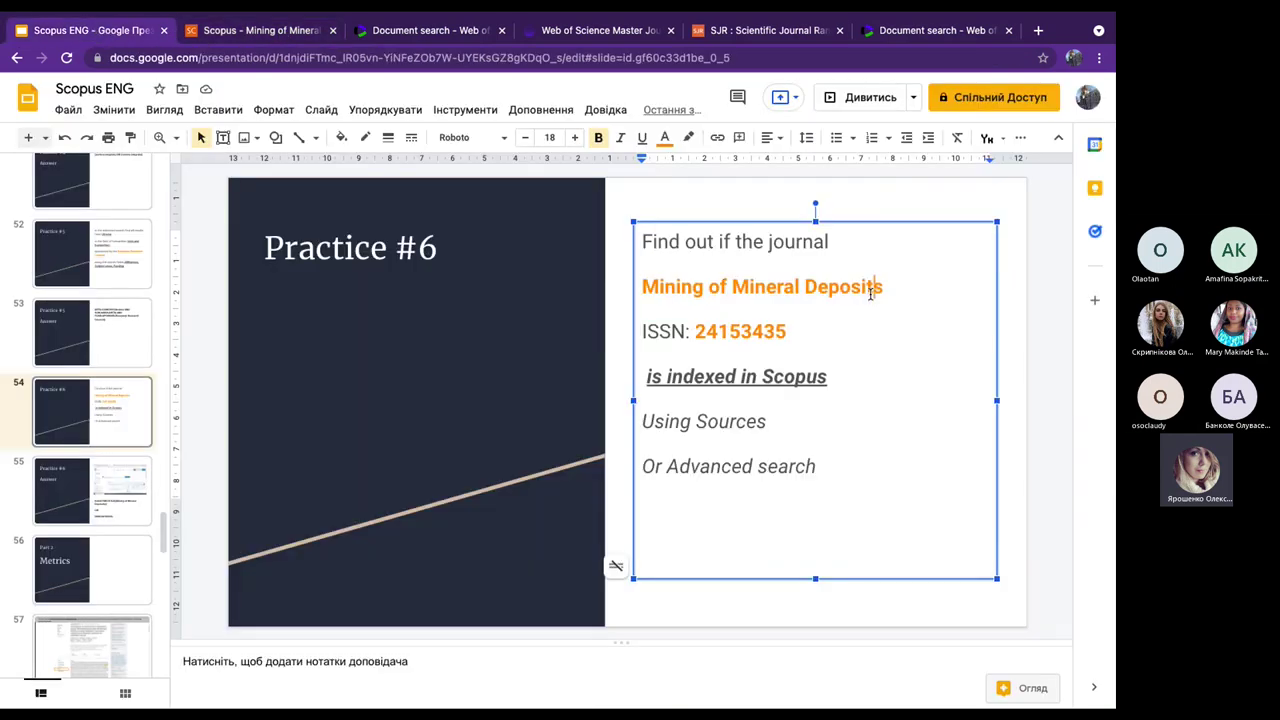
{"action": "left_click_drag", "start_coordinate": [887, 289], "coordinate": [615, 280]}
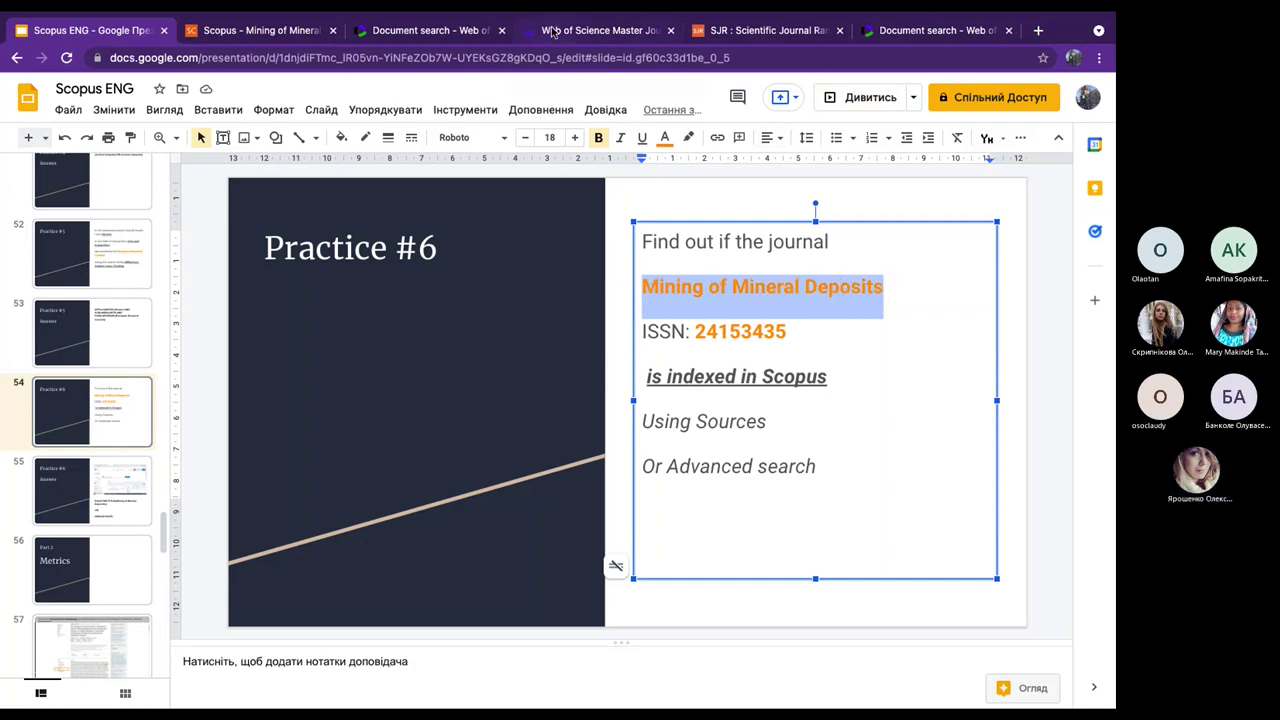
Re-enter Mining of Mineral Deposits as the Master Journal List search term and review the exact match.
{"action": "left_click", "coordinate": [553, 30]}
{"action": "left_click", "coordinate": [437, 274]}
{"action": "key", "text": "ctrl+a"}
{"action": "key", "text": "ctrl+x"}
{"action": "key", "text": "ctrl+v"}
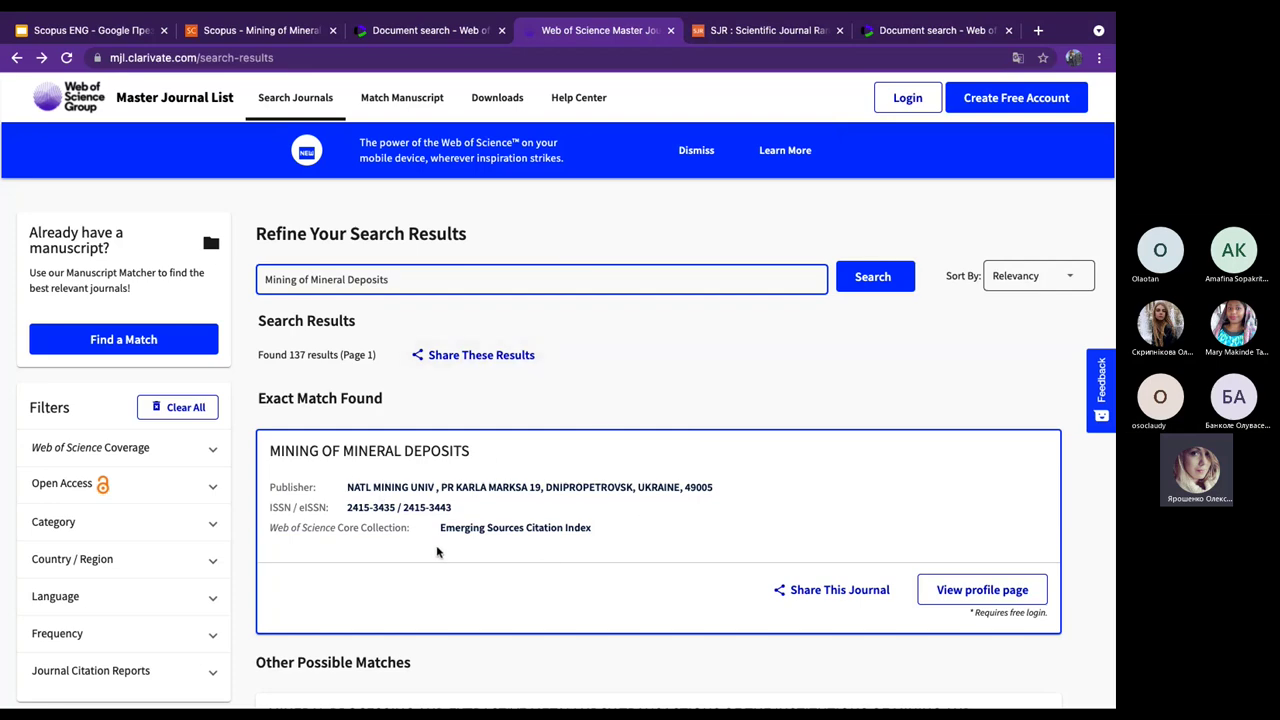
{"action": "scroll", "coordinate": [524, 524], "scroll_direction": "down", "scroll_amount": 3}
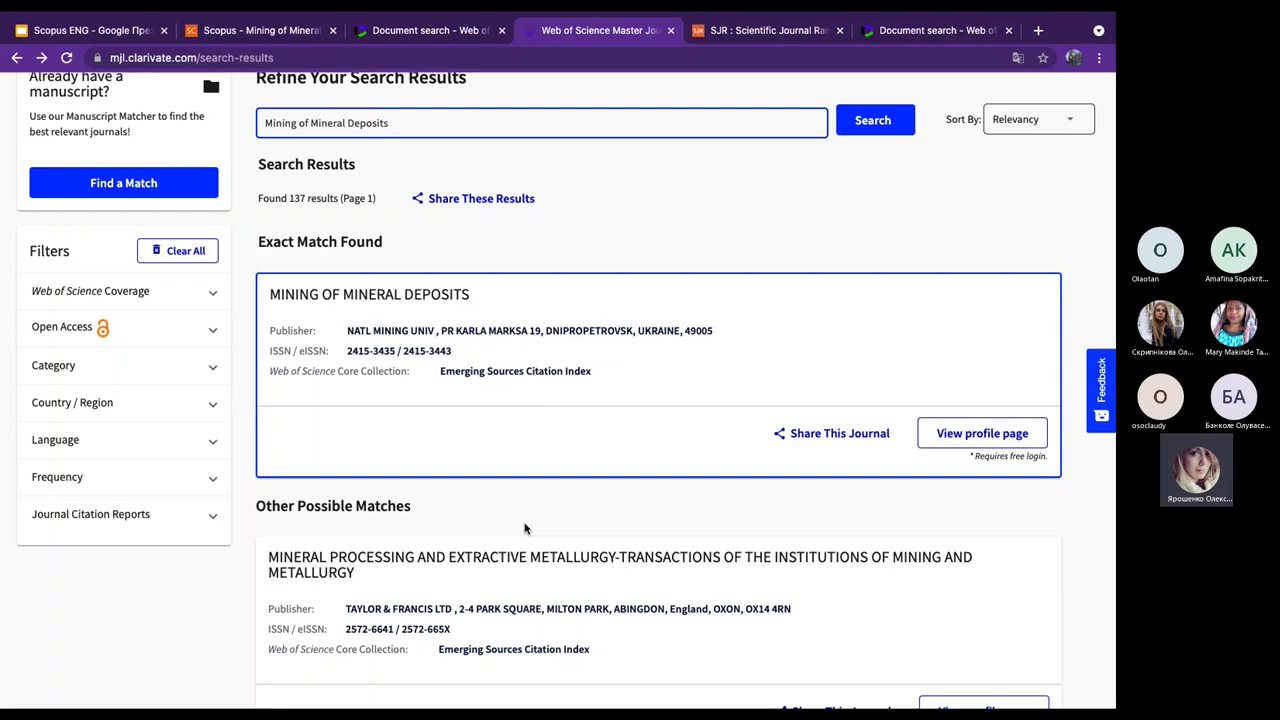
{"action": "scroll", "coordinate": [514, 366], "scroll_direction": "up", "scroll_amount": 3}
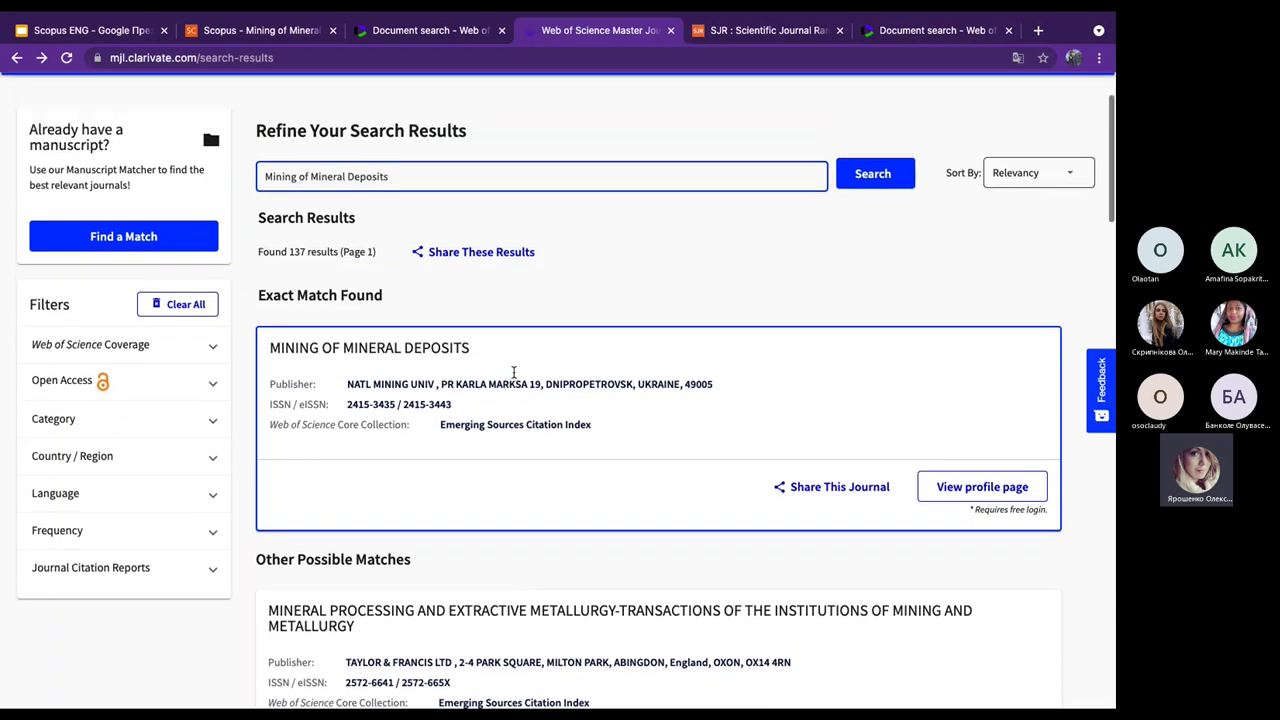
Switch back to the Practice #6 slide in Google Slides and copy the journal's ISSN, 24153435.
{"action": "left_click", "coordinate": [116, 31]}
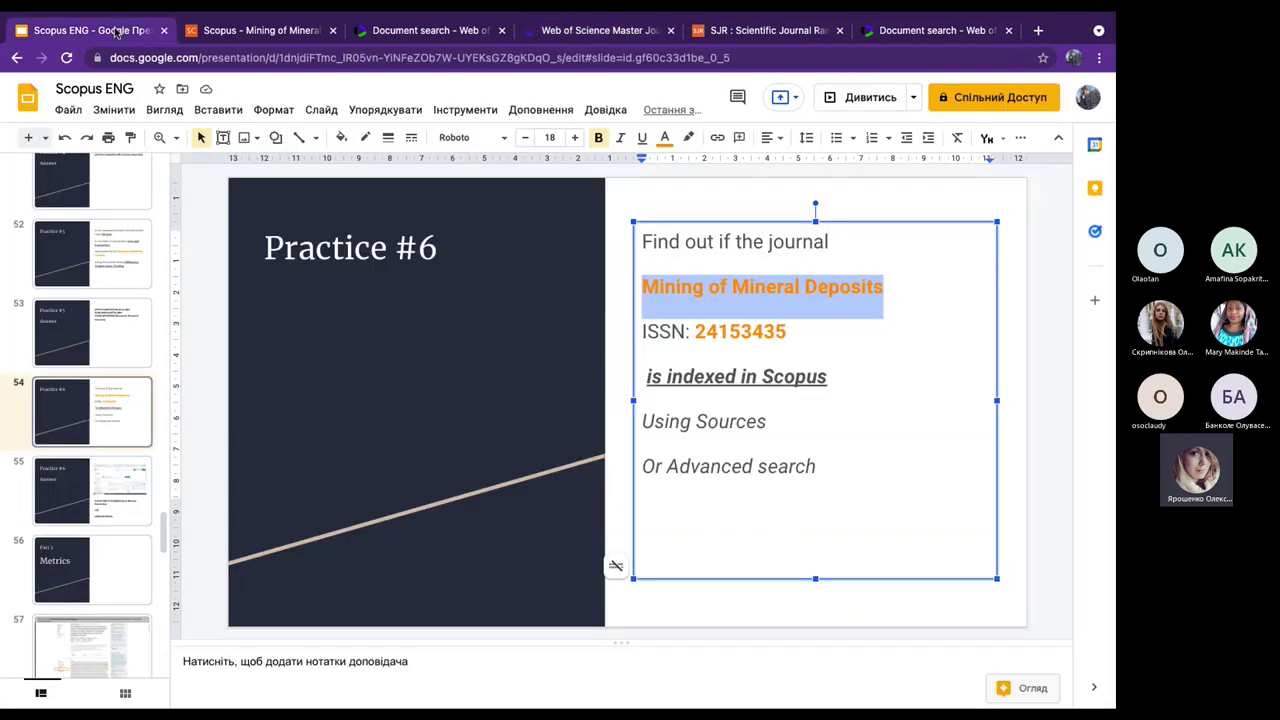
{"action": "left_click", "coordinate": [742, 329]}
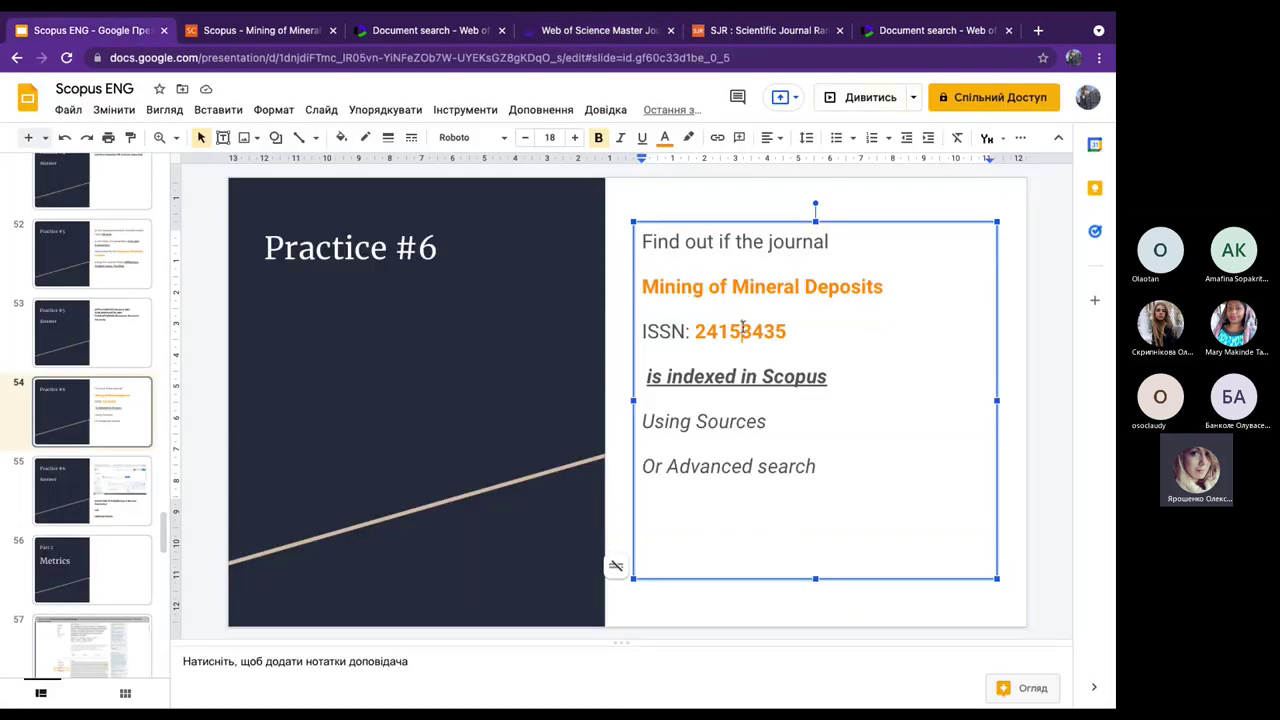
{"action": "left_click_drag", "start_coordinate": [697, 331], "coordinate": [786, 330]}
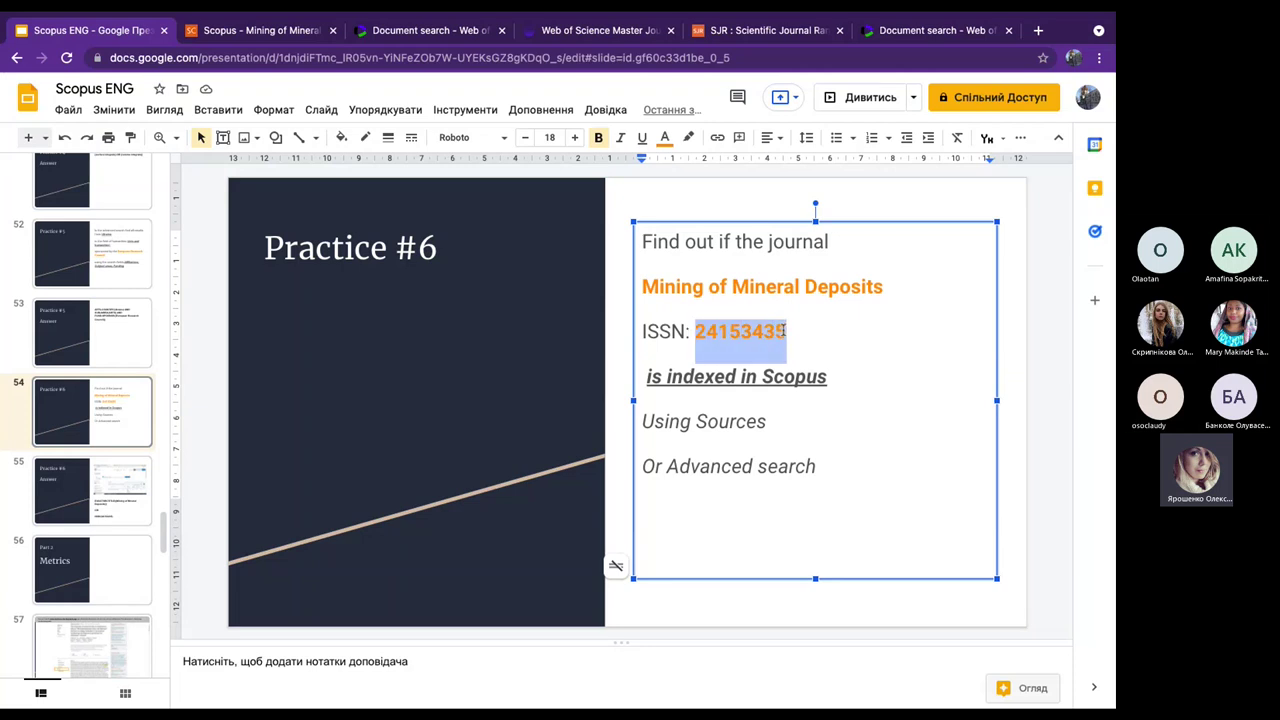
Switch to Web of Science and open its Advanced Search query builder.
{"action": "left_click", "coordinate": [578, 32]}
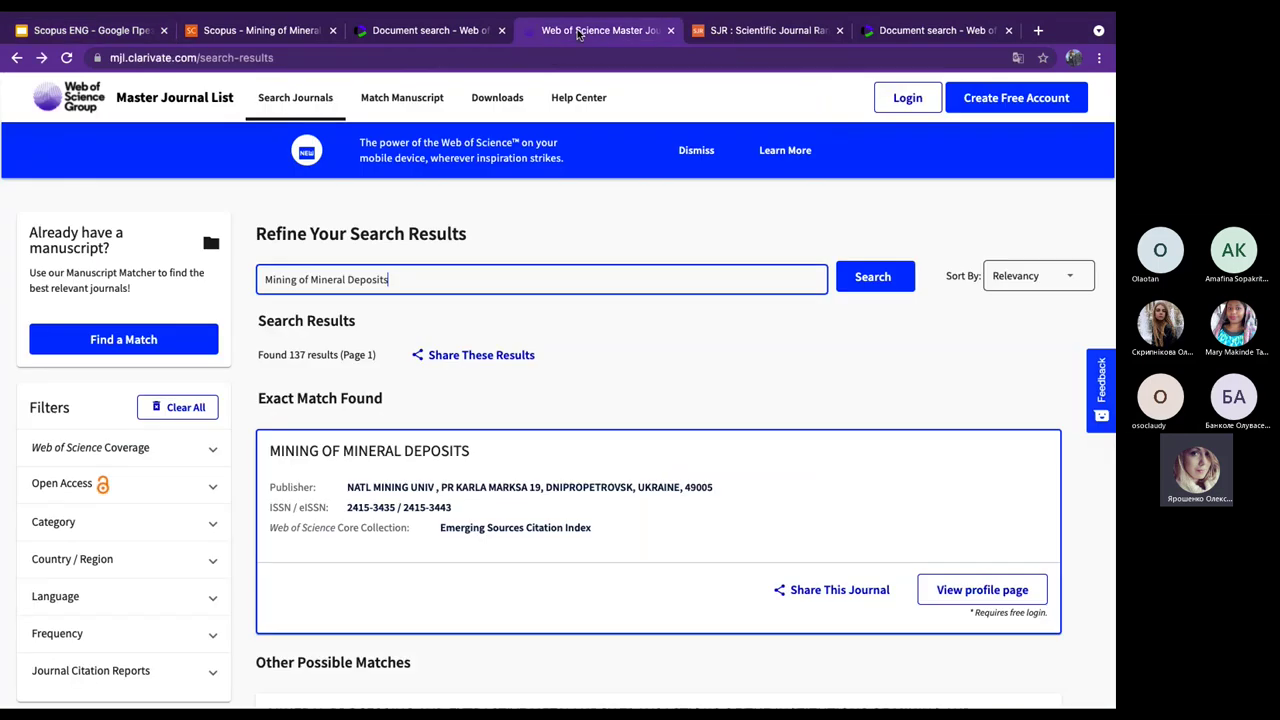
{"action": "left_click", "coordinate": [443, 31]}
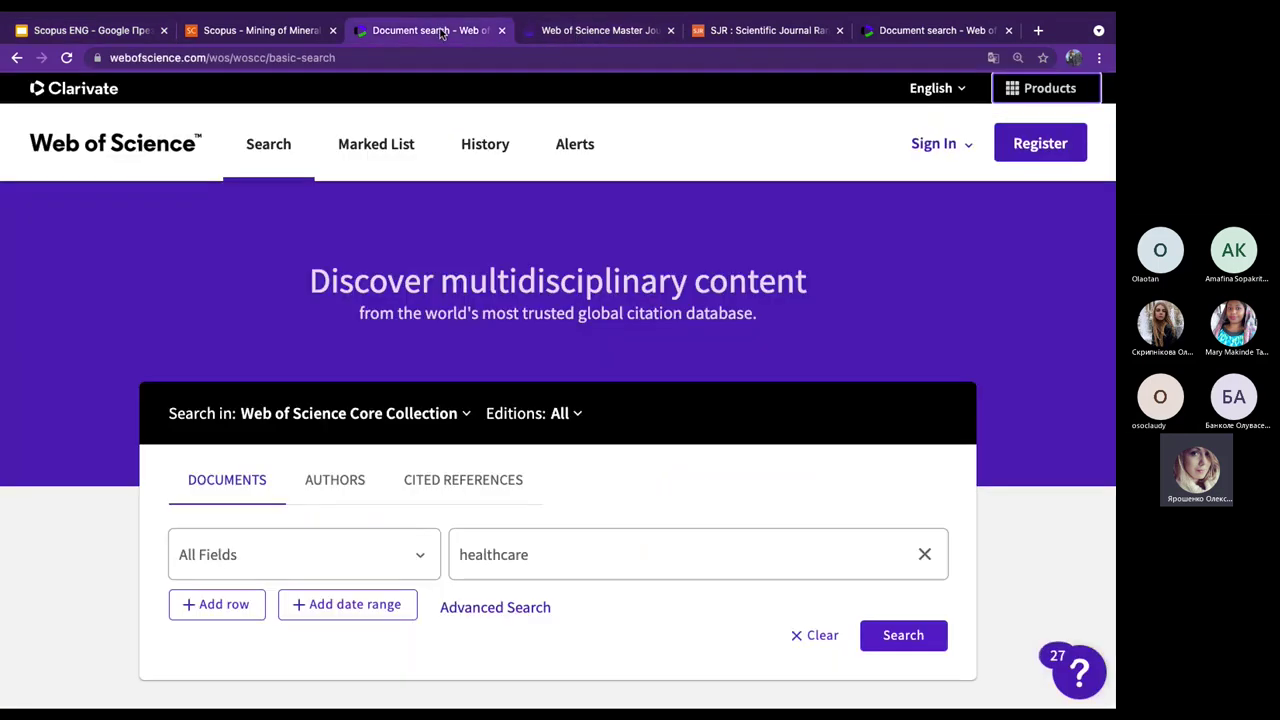
{"action": "scroll", "coordinate": [74, 434], "scroll_direction": "down", "scroll_amount": 2}
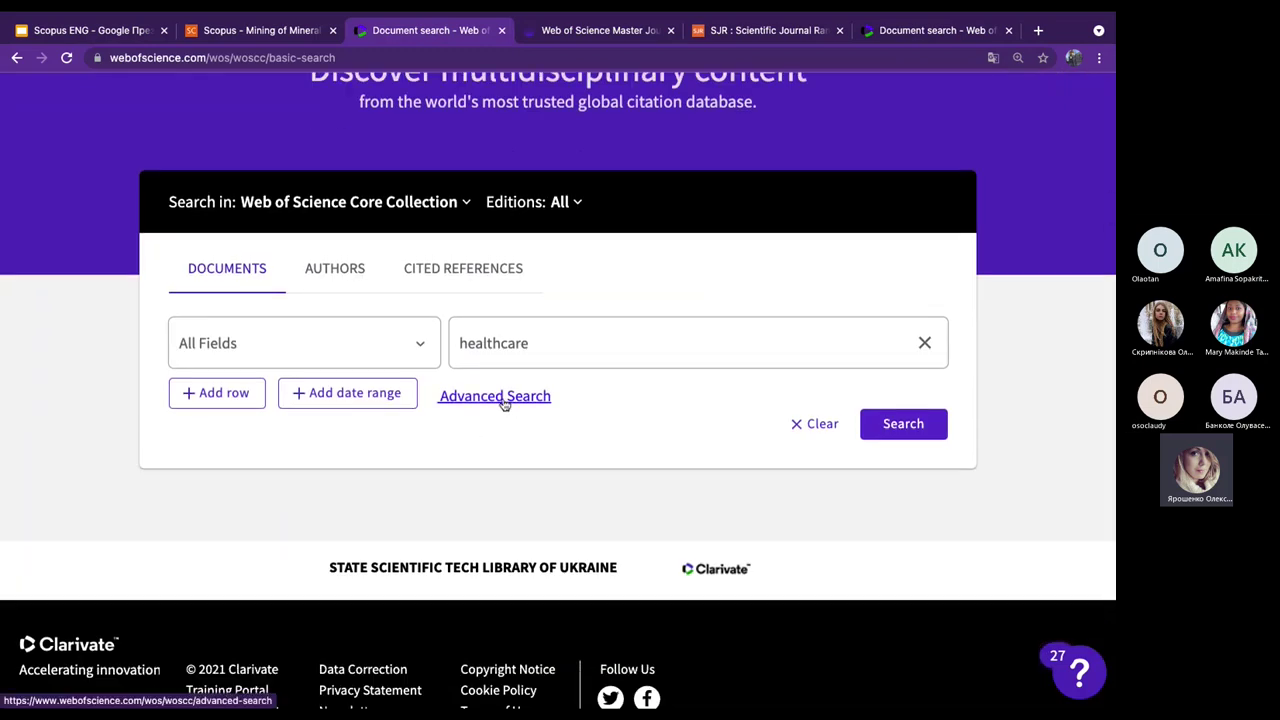
{"action": "left_click", "coordinate": [504, 400]}
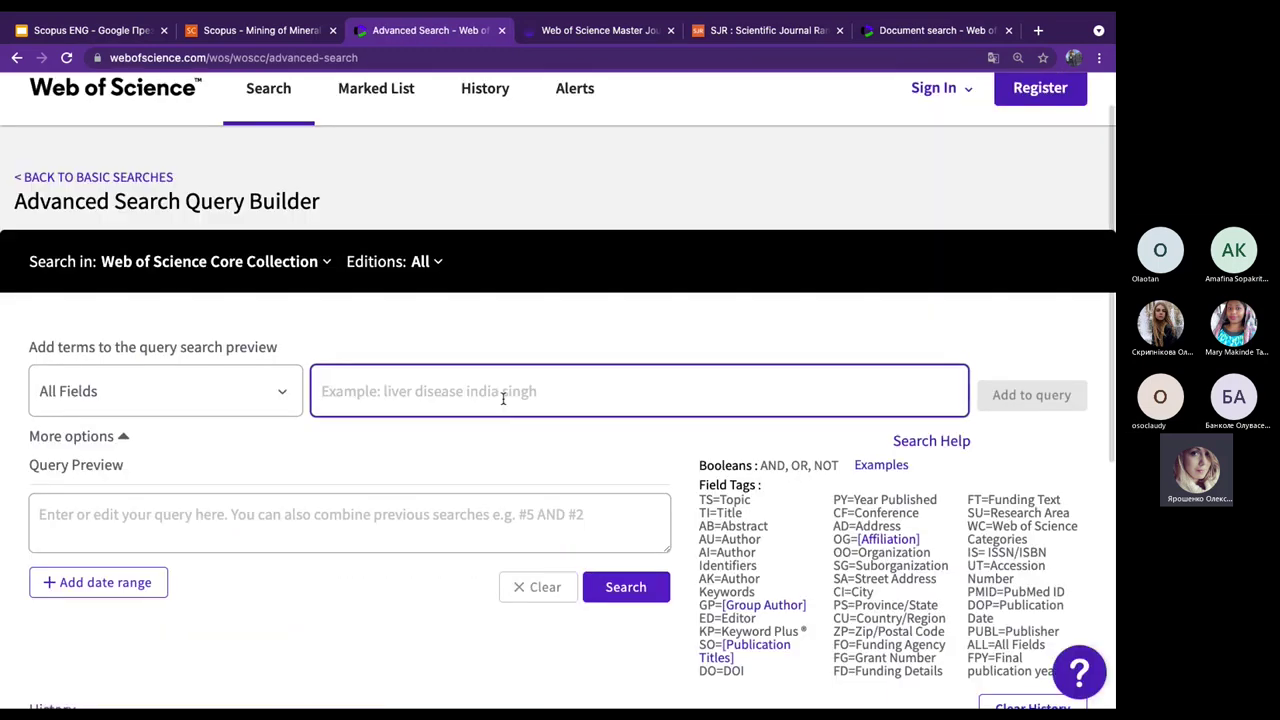
{"action": "scroll", "coordinate": [503, 399], "scroll_direction": "down", "scroll_amount": 2}
{"action": "scroll", "coordinate": [503, 399], "scroll_direction": "down", "scroll_amount": 1}
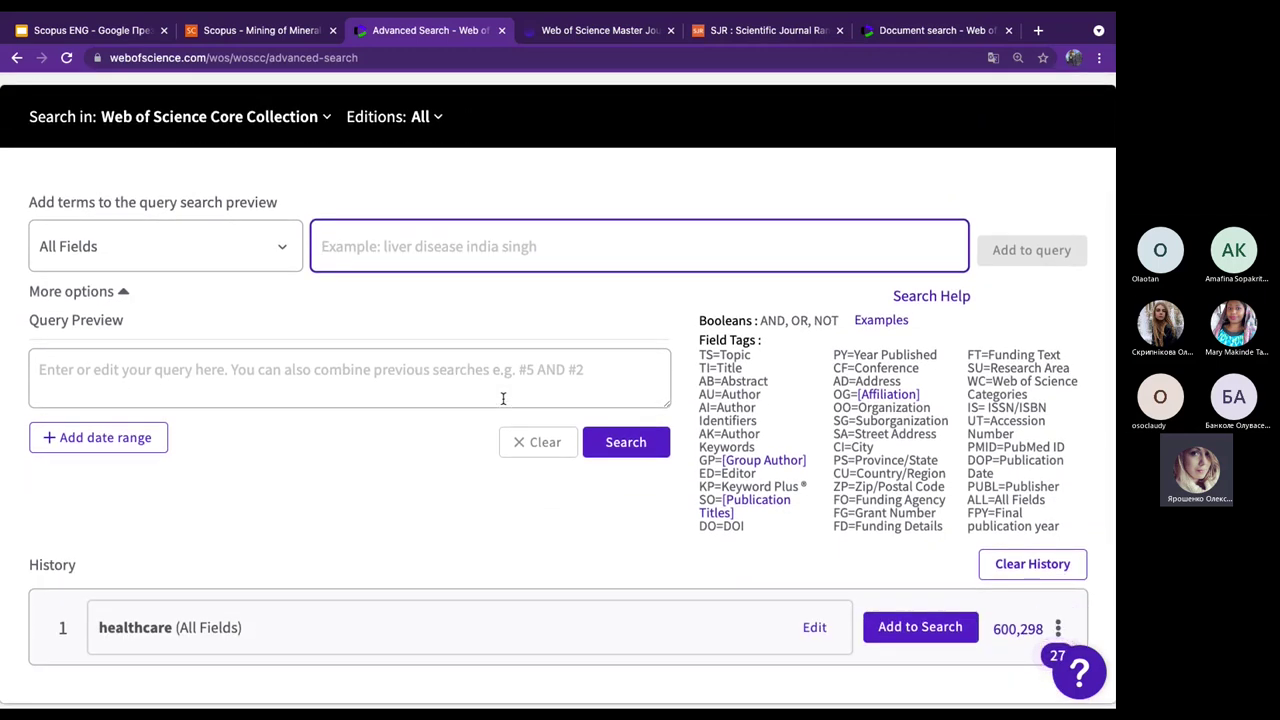
Point out the field tags, the Boolean operators and the IS= ISSN/ISBN tag in the query builder's reference list.
{"action": "left_click_drag", "start_coordinate": [699, 340], "coordinate": [760, 356]}
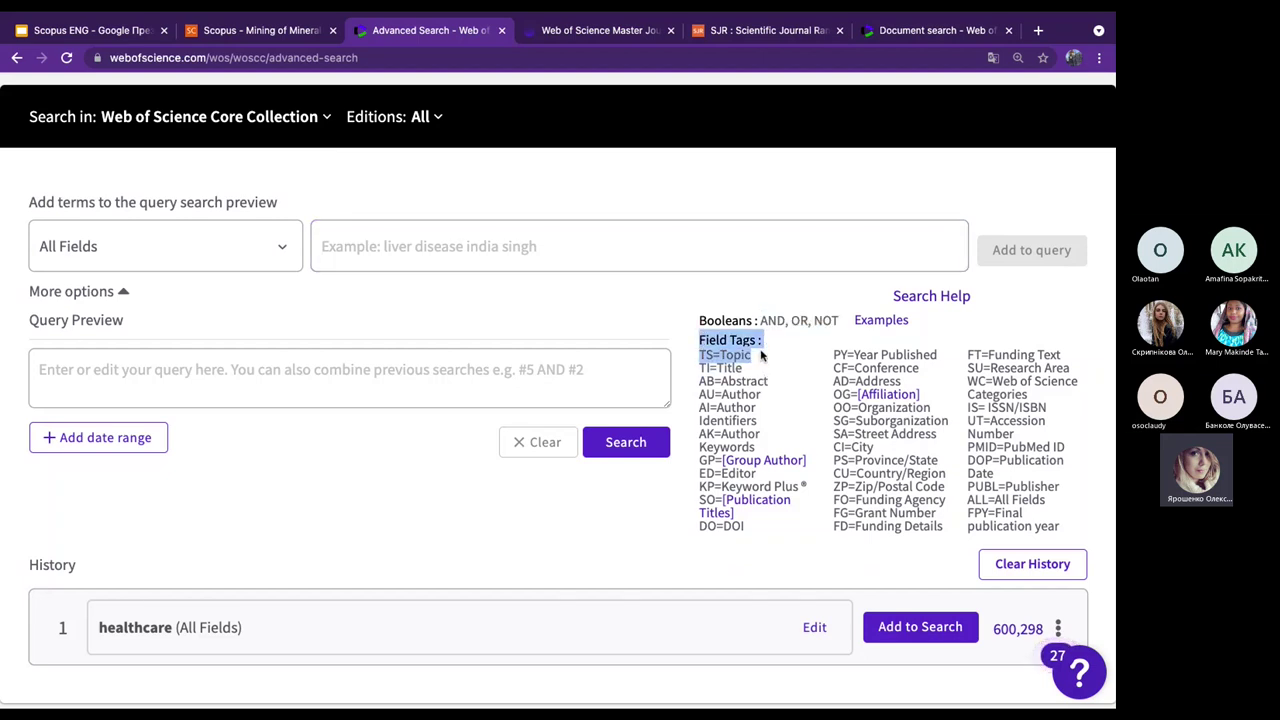
{"action": "left_click", "coordinate": [712, 321]}
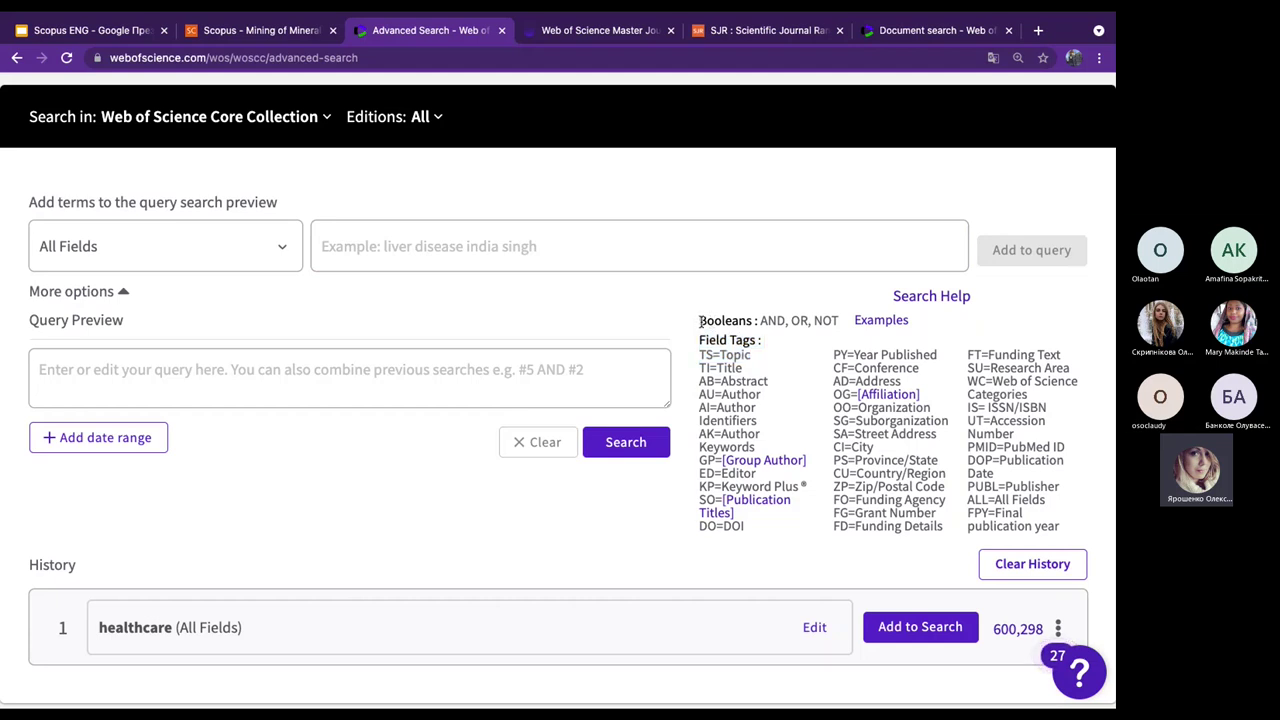
{"action": "left_click_drag", "start_coordinate": [700, 320], "coordinate": [846, 322]}
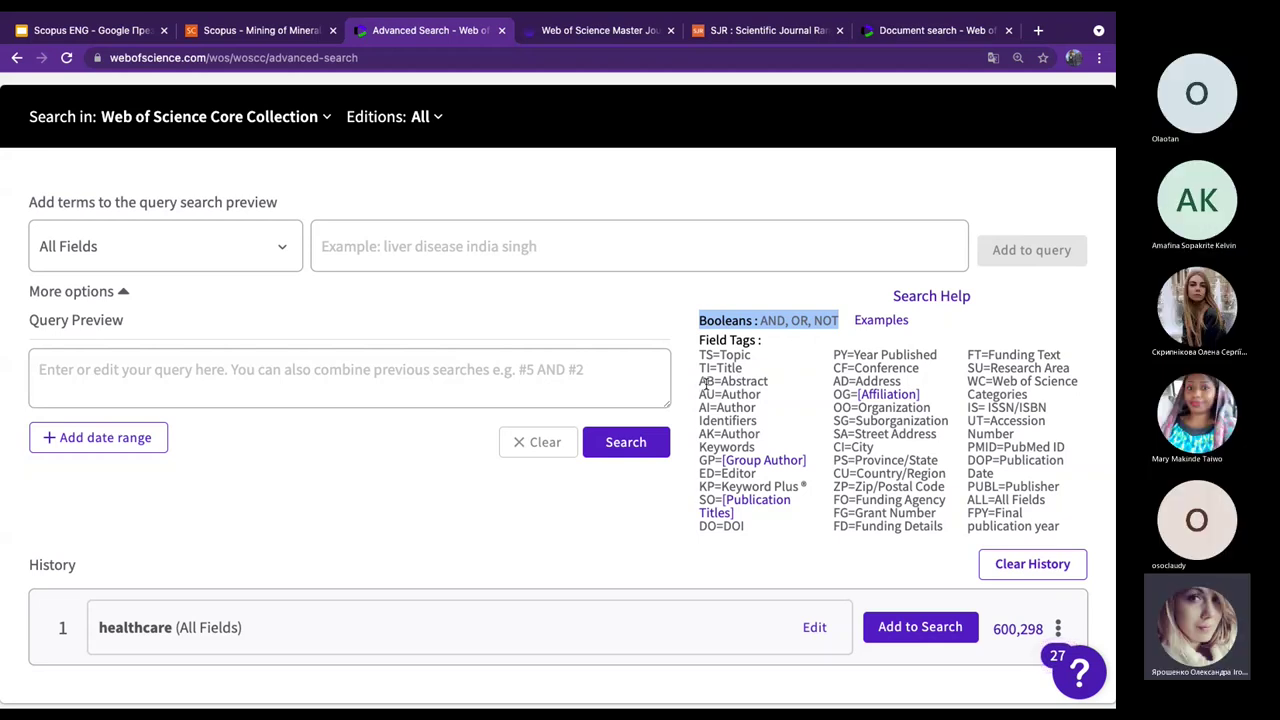
{"action": "left_click", "coordinate": [123, 382]}
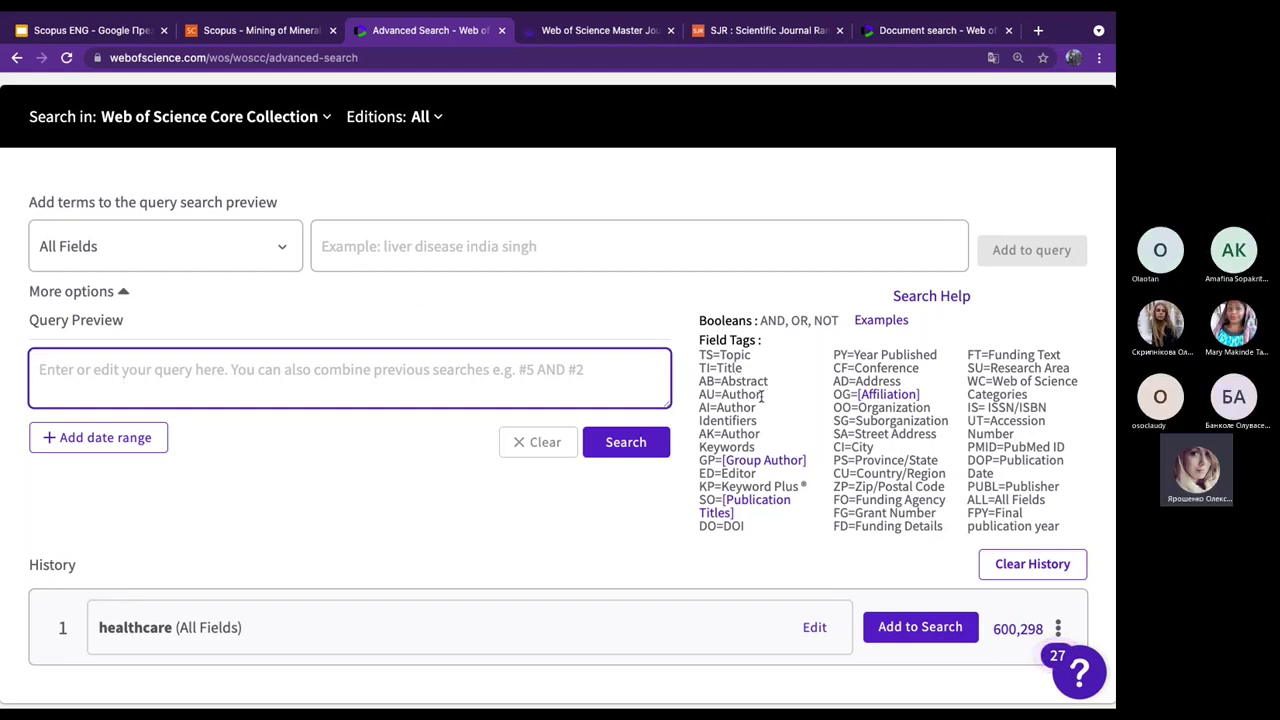
{"action": "left_click_drag", "start_coordinate": [968, 403], "coordinate": [1057, 409]}
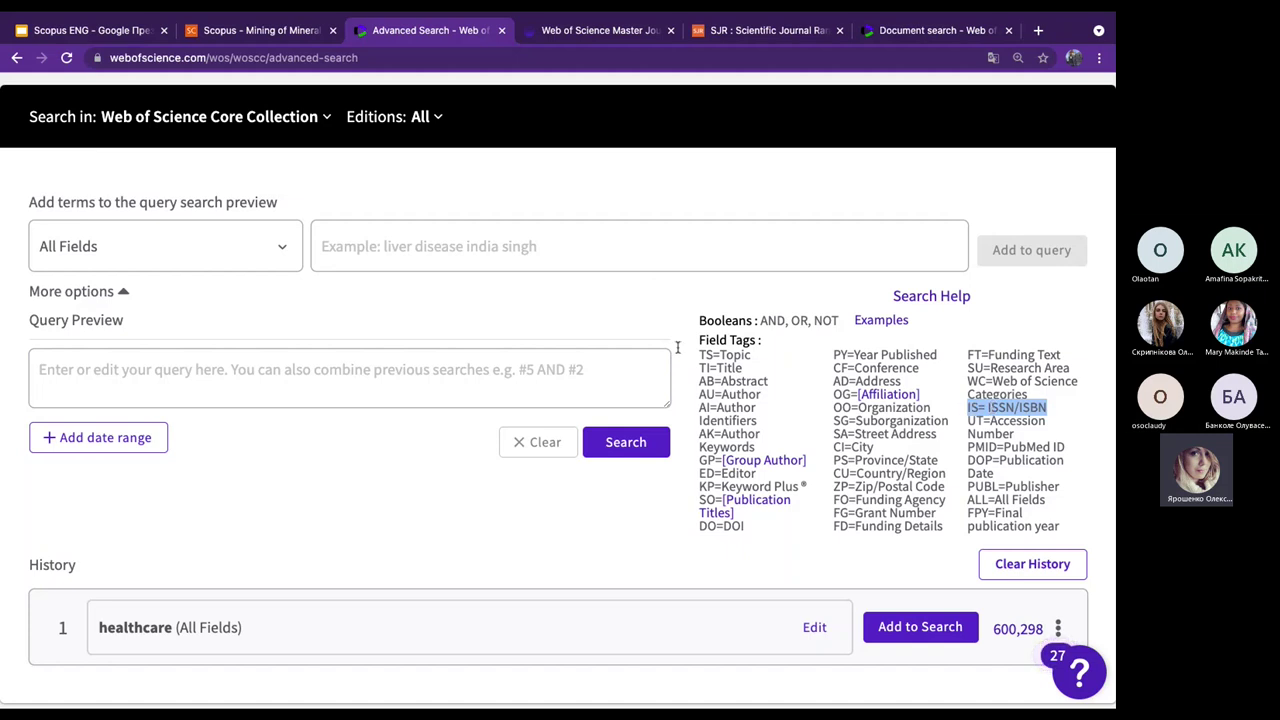
Search the Web of Science Core Collection with the query IS=(24153435).
{"action": "left_click", "coordinate": [482, 362]}
{"action": "type", "text": "I"}
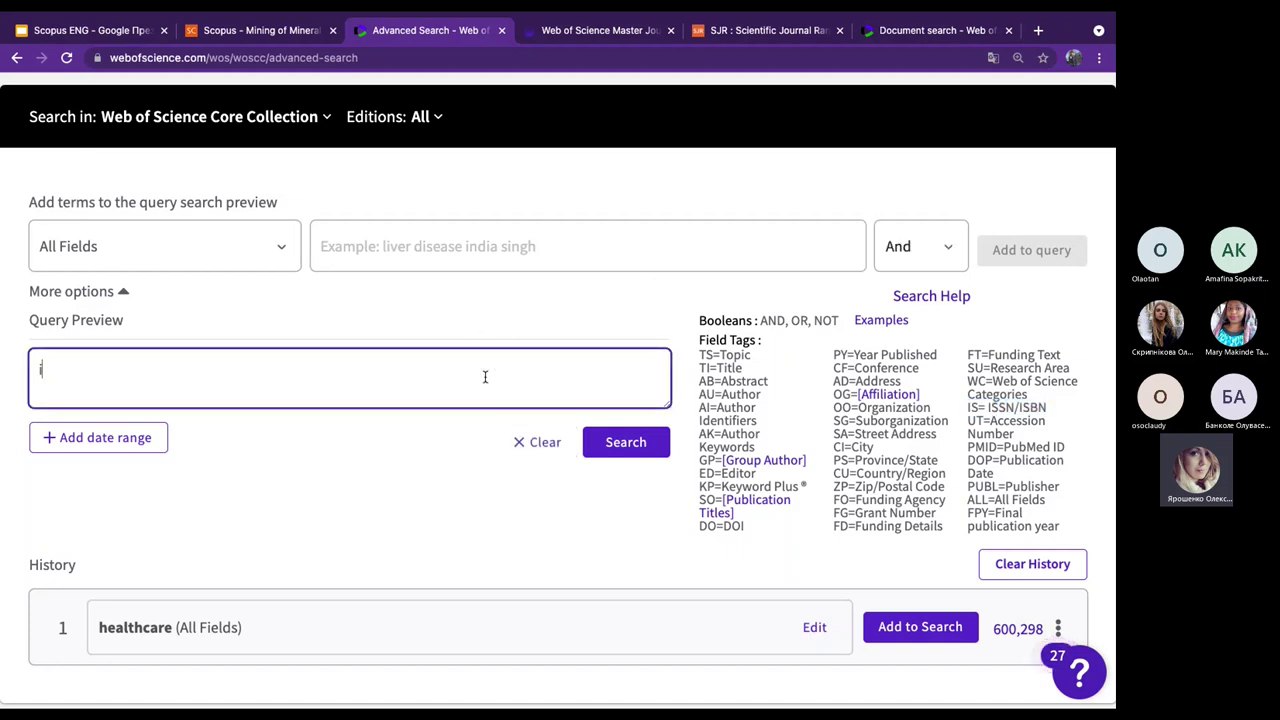
{"action": "key", "text": "BackSpace"}
{"action": "type", "text": "IS=()"}
{"action": "key", "text": "super+v"}
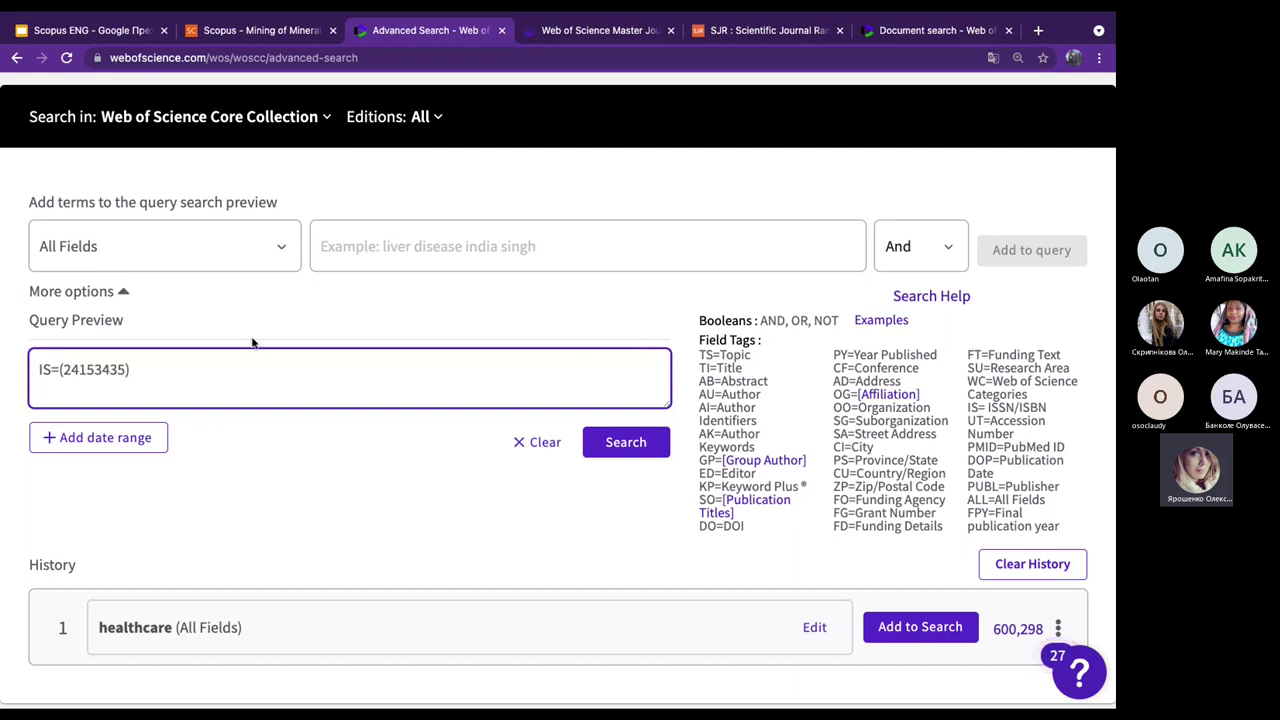
{"action": "left_click", "coordinate": [640, 443]}
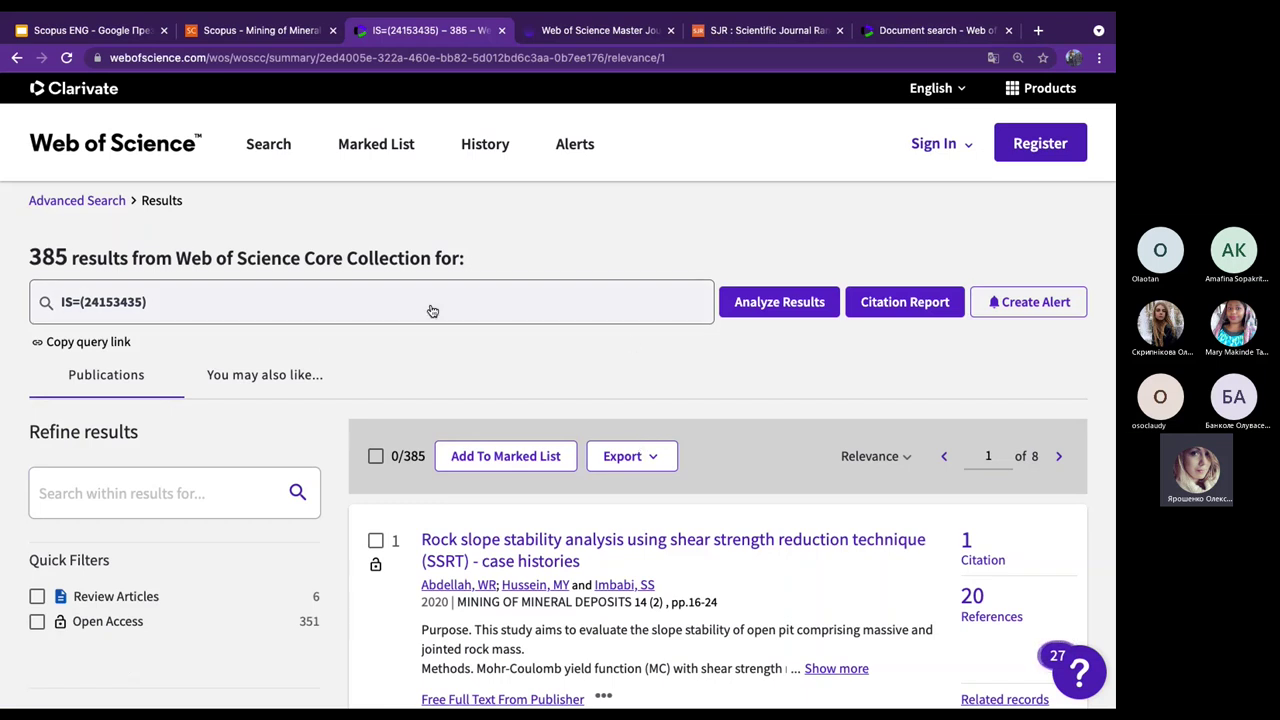
Highlight the number of results and the first record's journal title, and look through the records and refine filters.
{"action": "scroll", "coordinate": [362, 456], "scroll_direction": "down", "scroll_amount": 2}
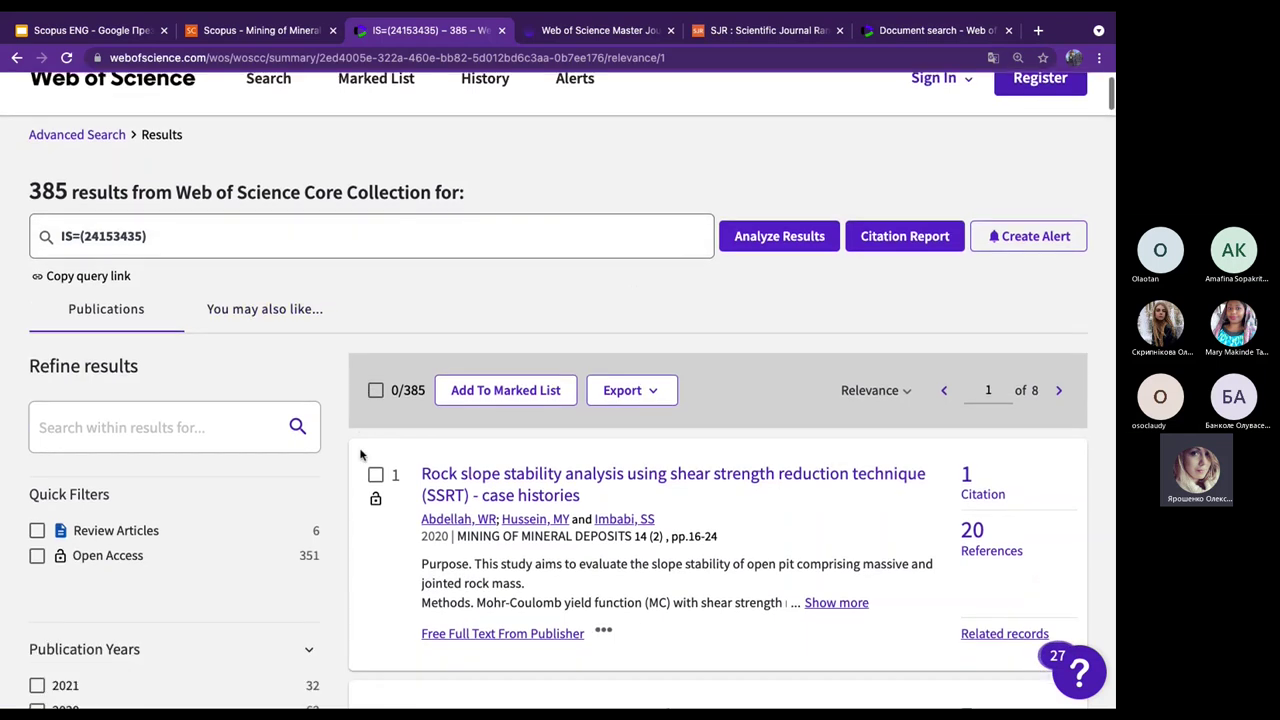
{"action": "left_click_drag", "start_coordinate": [32, 148], "coordinate": [67, 145]}
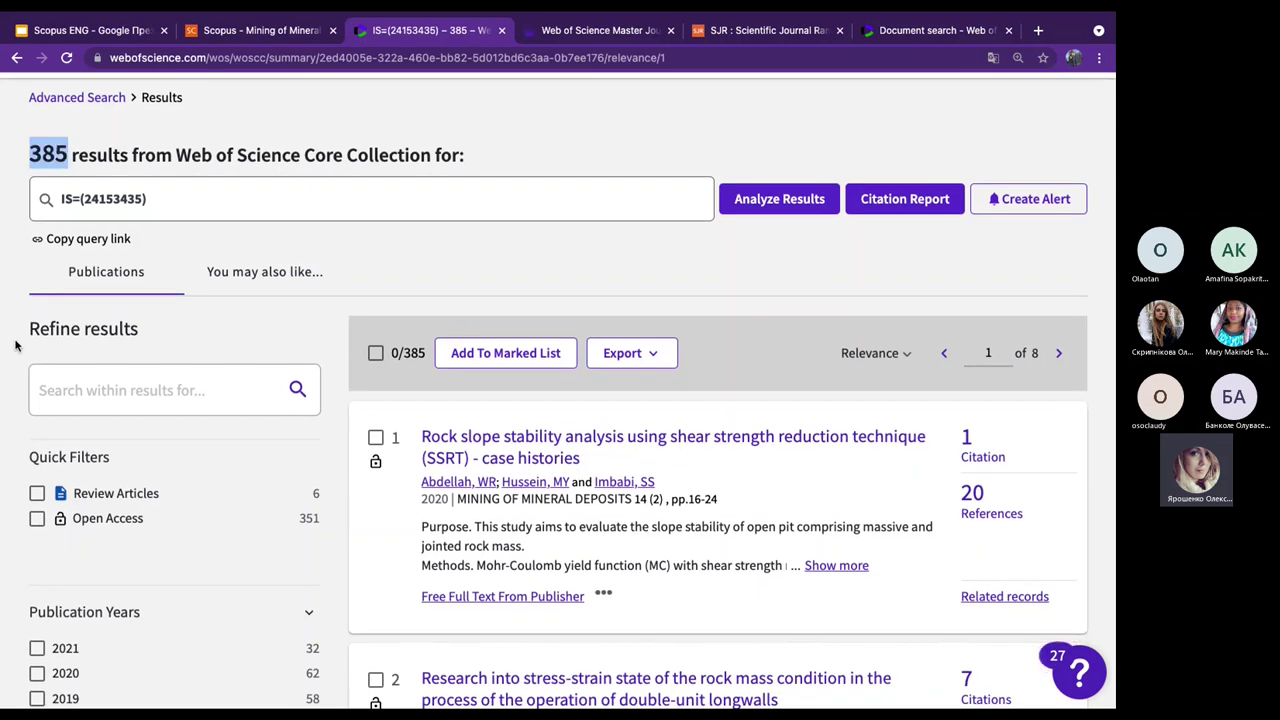
{"action": "scroll", "coordinate": [8, 380], "scroll_direction": "down", "scroll_amount": 3}
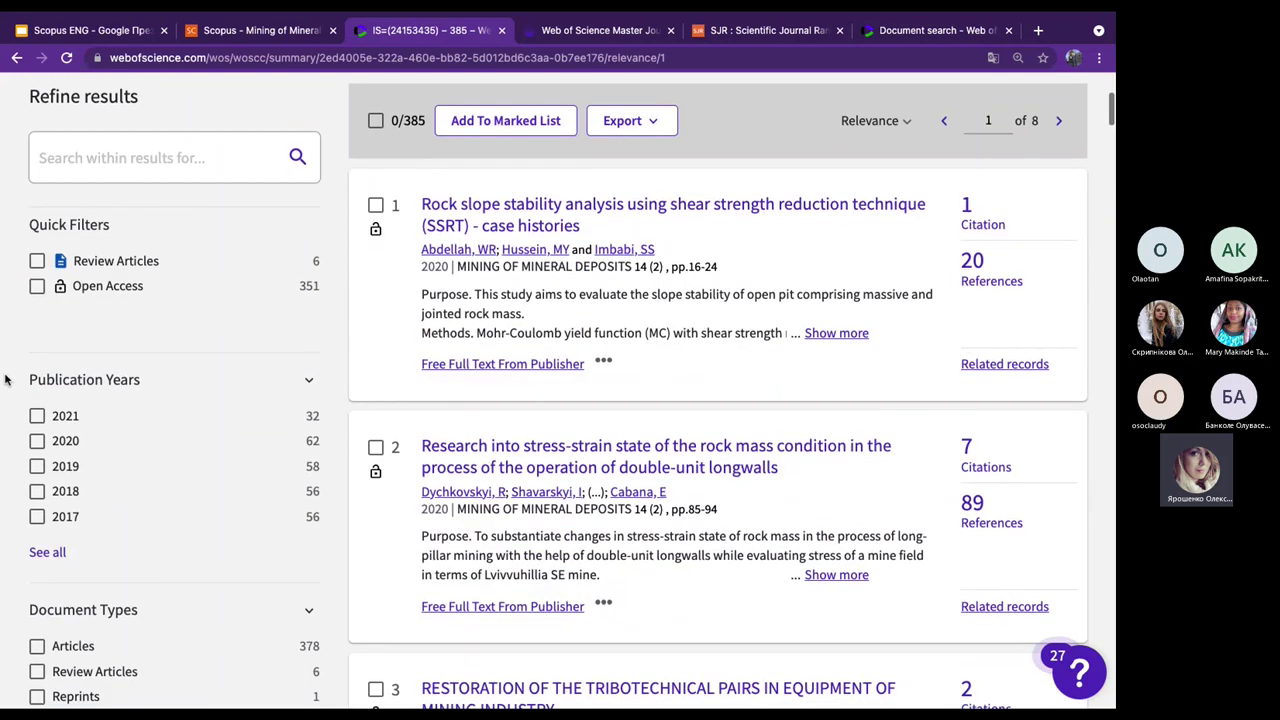
{"action": "left_click_drag", "start_coordinate": [457, 265], "coordinate": [633, 265]}
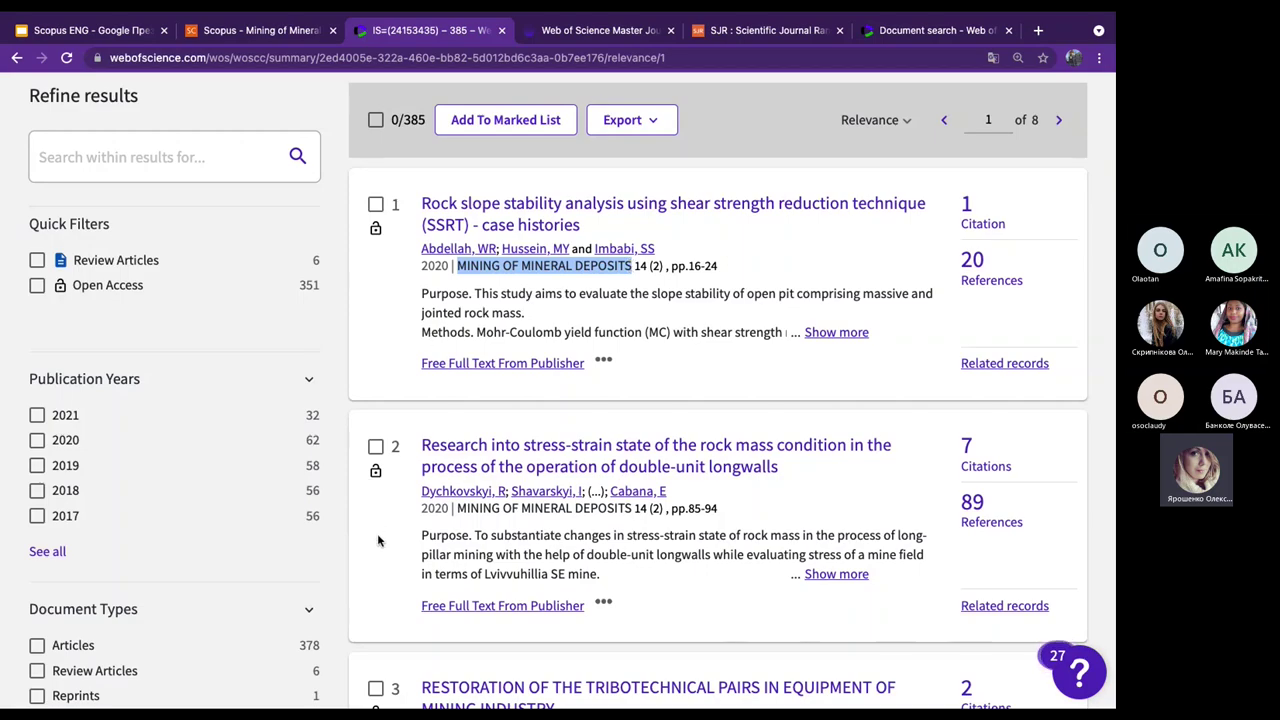
{"action": "scroll", "coordinate": [378, 541], "scroll_direction": "down", "scroll_amount": 10}
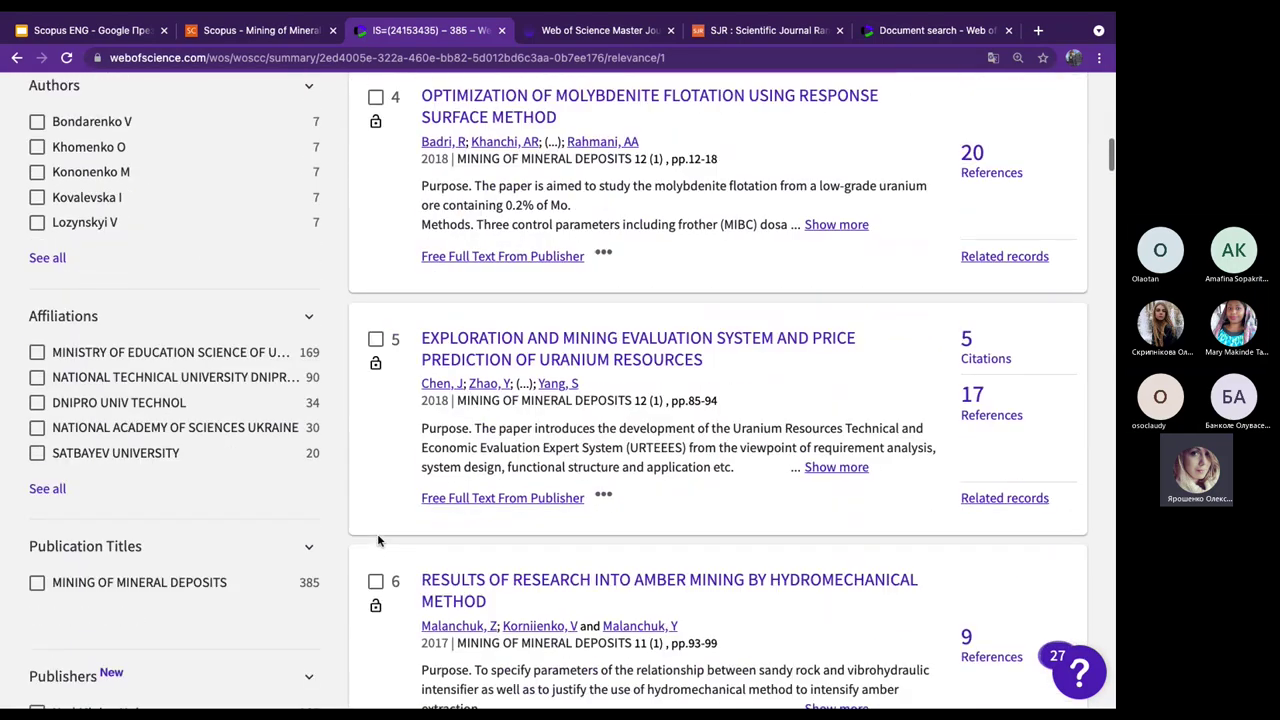
{"action": "scroll", "coordinate": [378, 541], "scroll_direction": "down", "scroll_amount": 1}
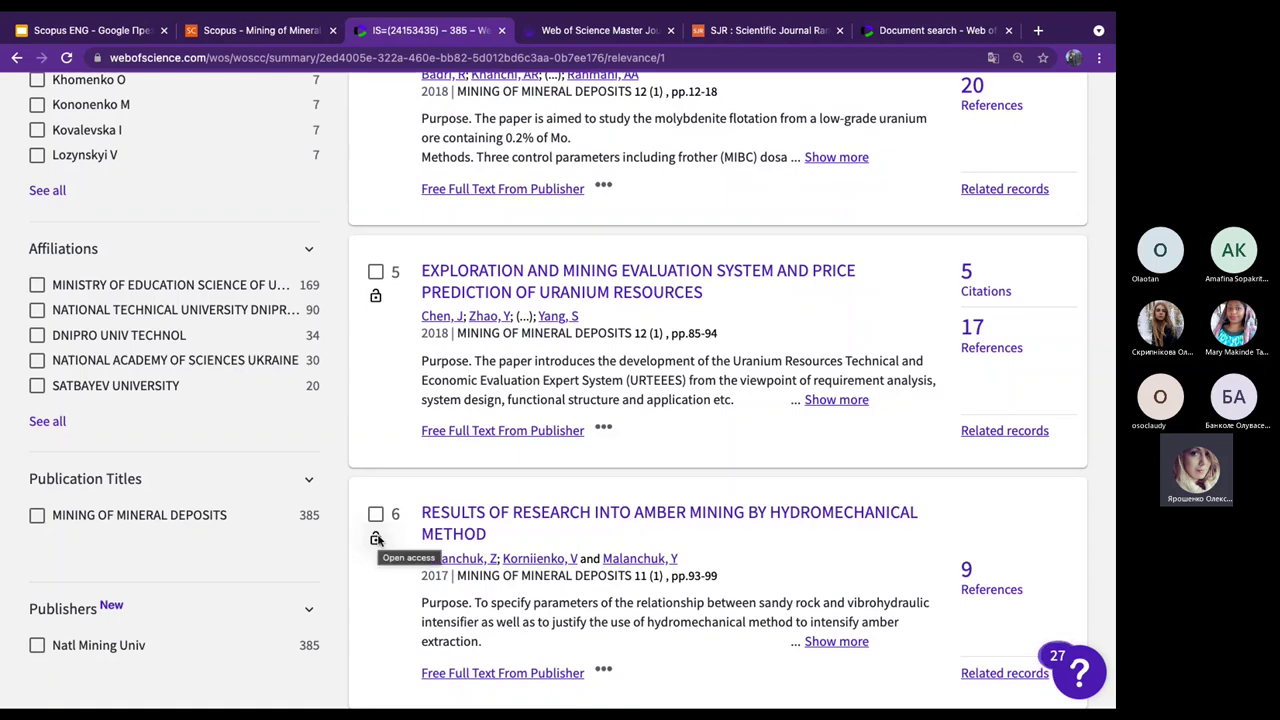
{"action": "scroll", "coordinate": [378, 541], "scroll_direction": "up", "scroll_amount": 12}
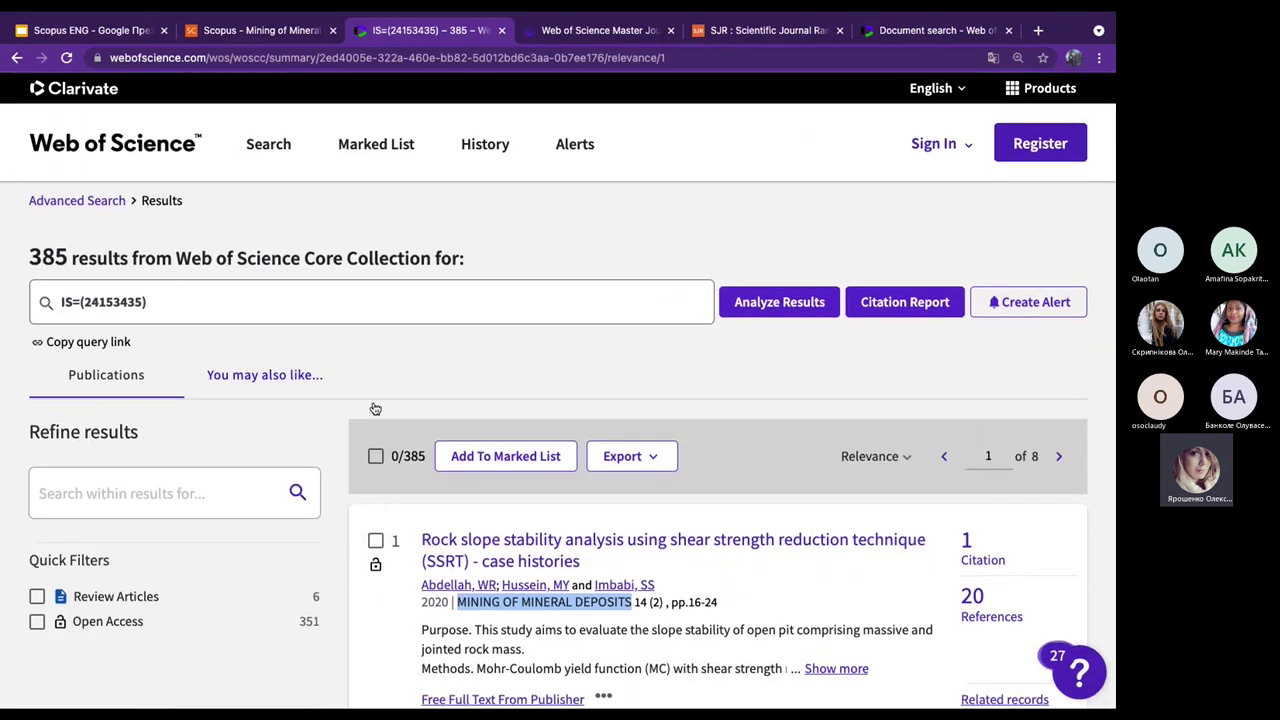
Expand the full Publication Years filter and mark the years 2015 and 2021.
{"action": "scroll", "coordinate": [12, 406], "scroll_direction": "down", "scroll_amount": 1}
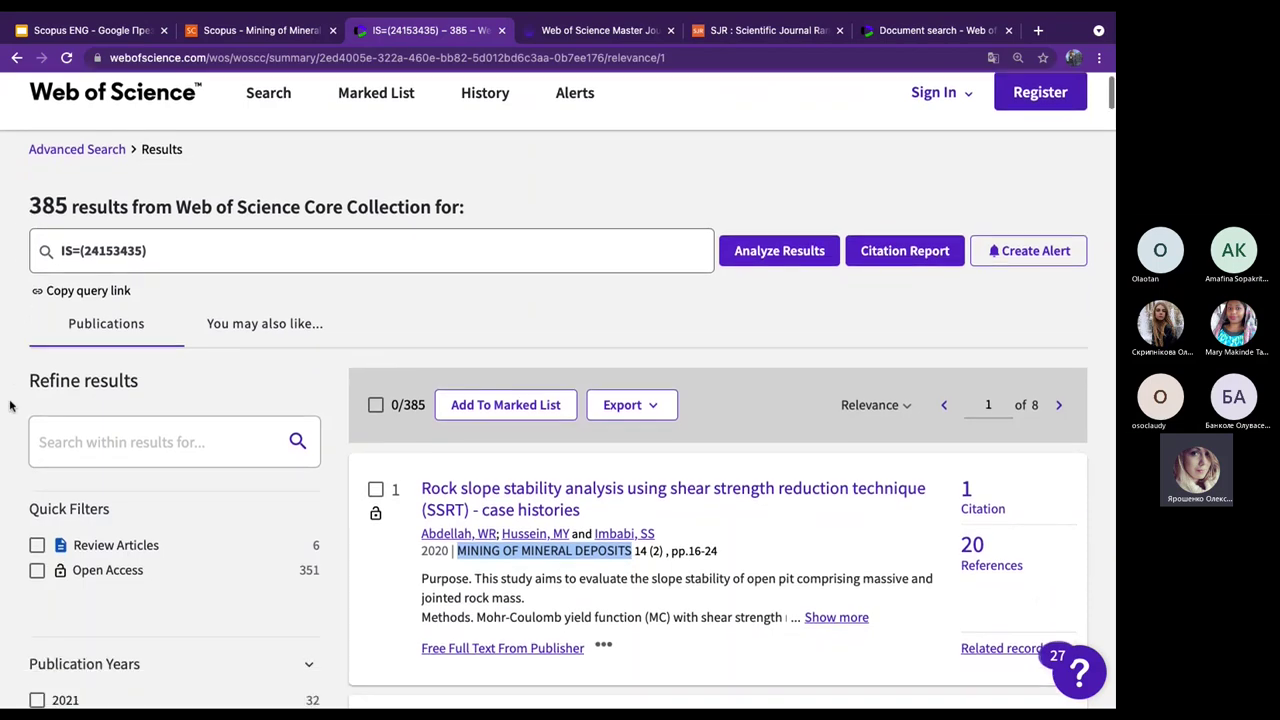
{"action": "scroll", "coordinate": [10, 405], "scroll_direction": "down", "scroll_amount": 4}
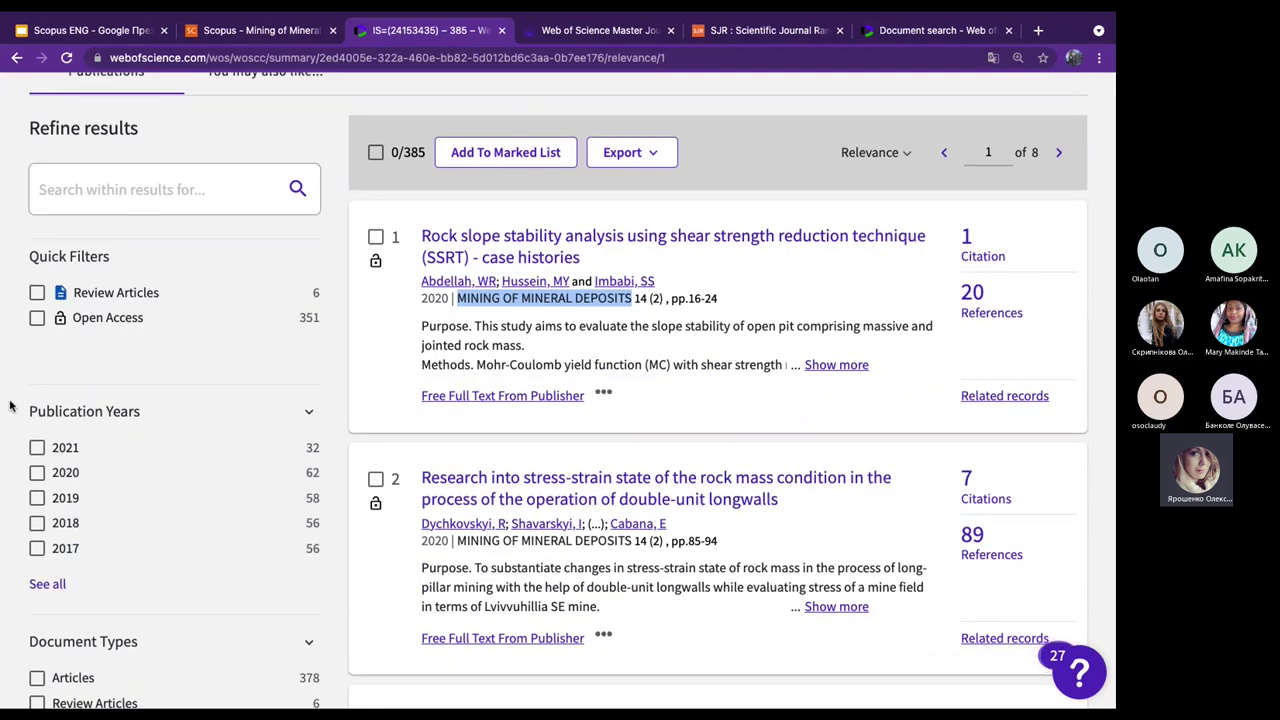
{"action": "scroll", "coordinate": [10, 405], "scroll_direction": "down", "scroll_amount": 4}
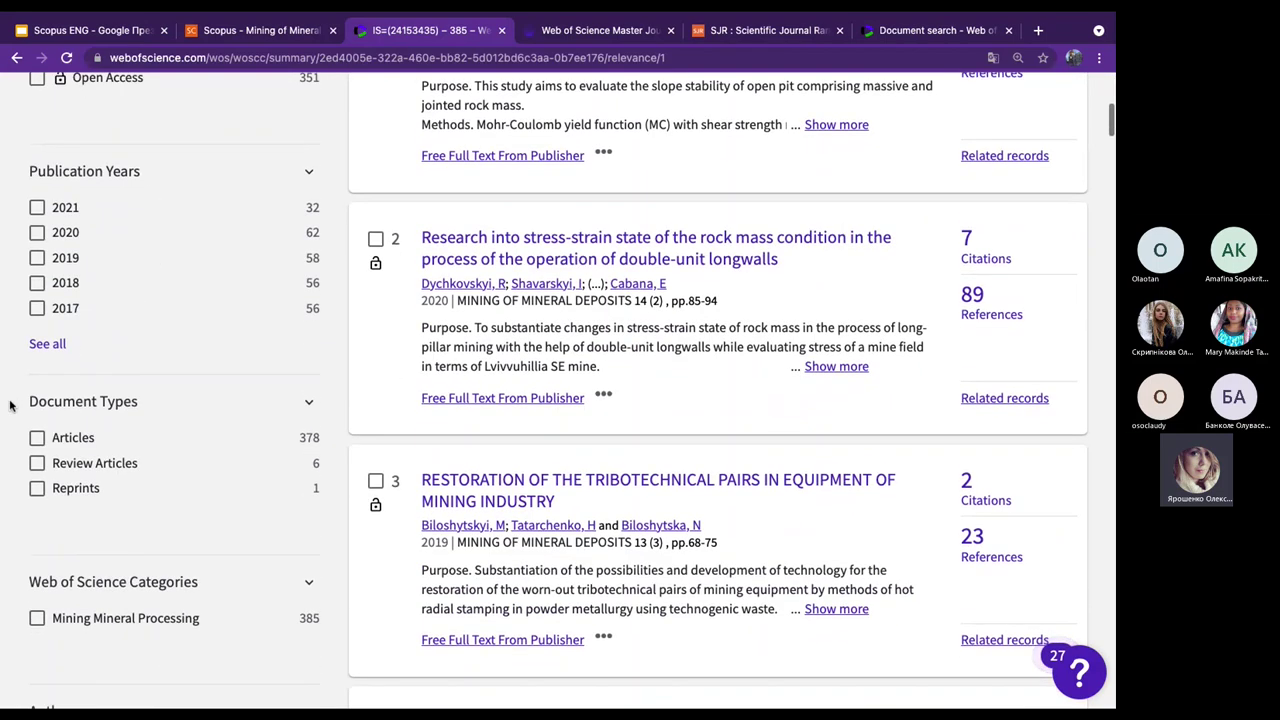
{"action": "left_click", "coordinate": [50, 345]}
{"action": "scroll", "coordinate": [55, 348], "scroll_direction": "down", "scroll_amount": 1}
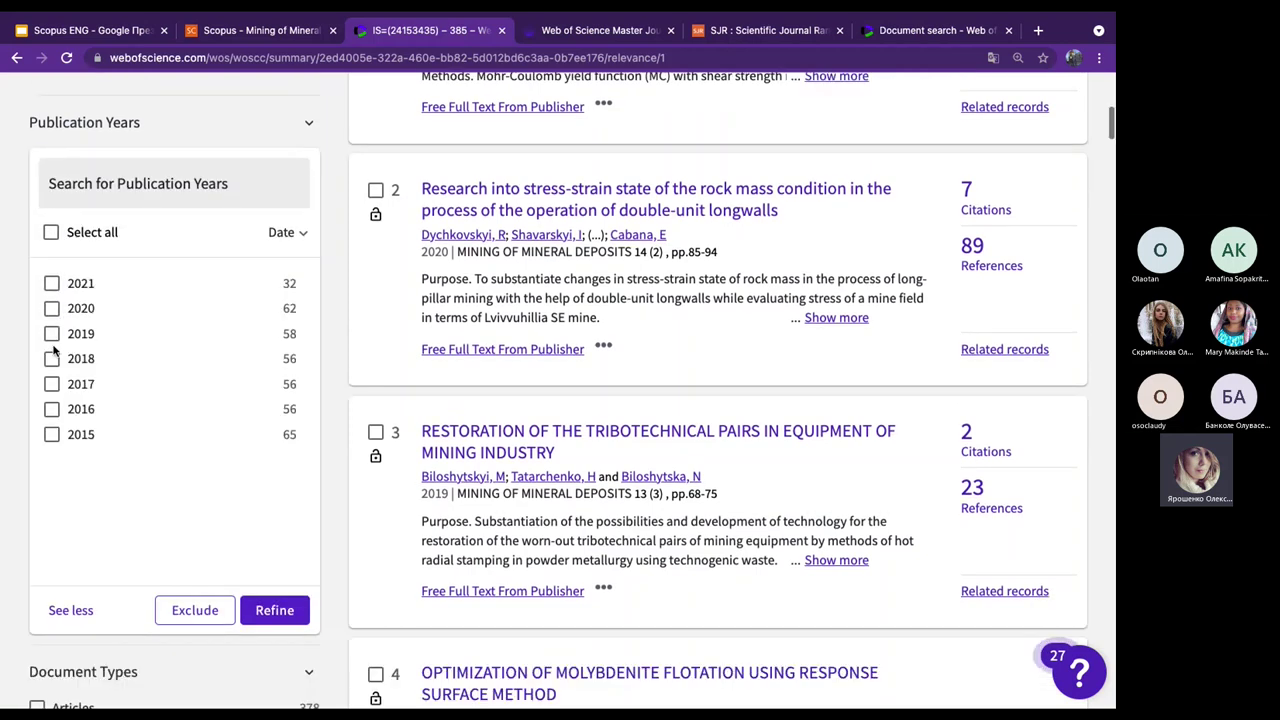
{"action": "left_click", "coordinate": [81, 440]}
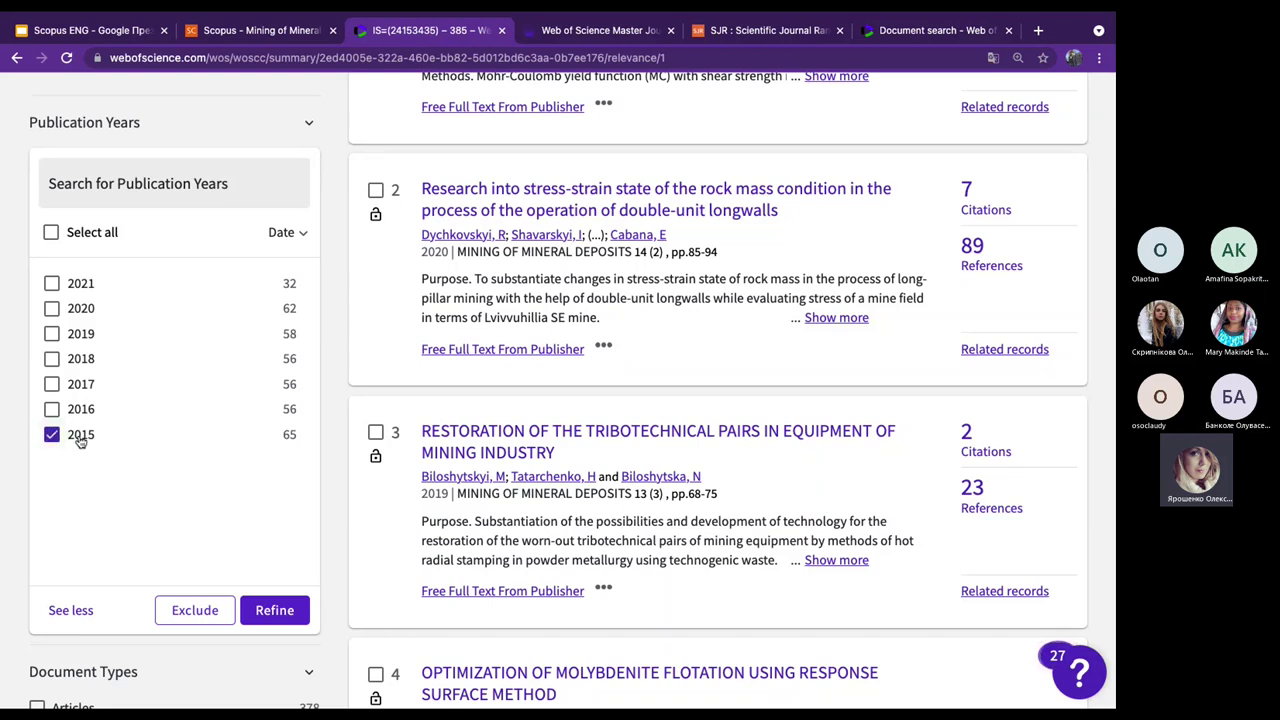
{"action": "left_click", "coordinate": [74, 287]}
{"action": "scroll", "coordinate": [3, 445], "scroll_direction": "down", "scroll_amount": 3}
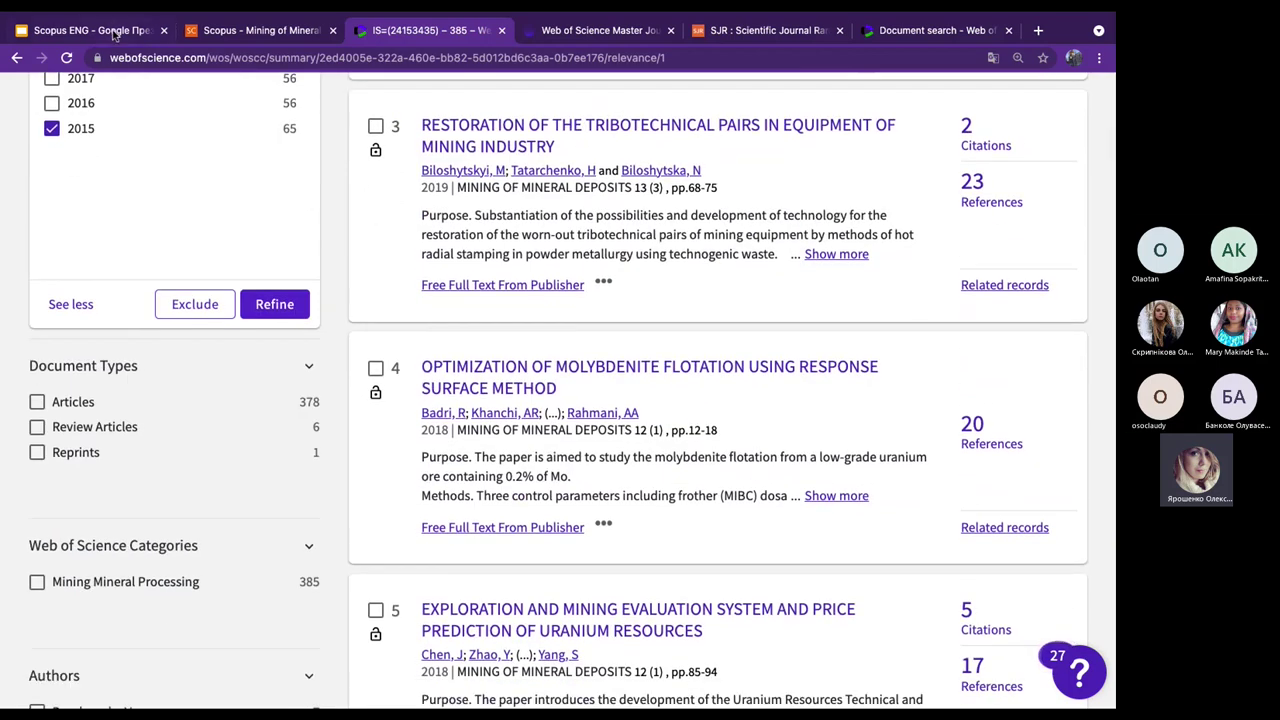
Switch to Google Slides, present from the Part 2 Metrics slide and advance to the Document Metrics slide.
{"action": "left_click", "coordinate": [115, 35]}
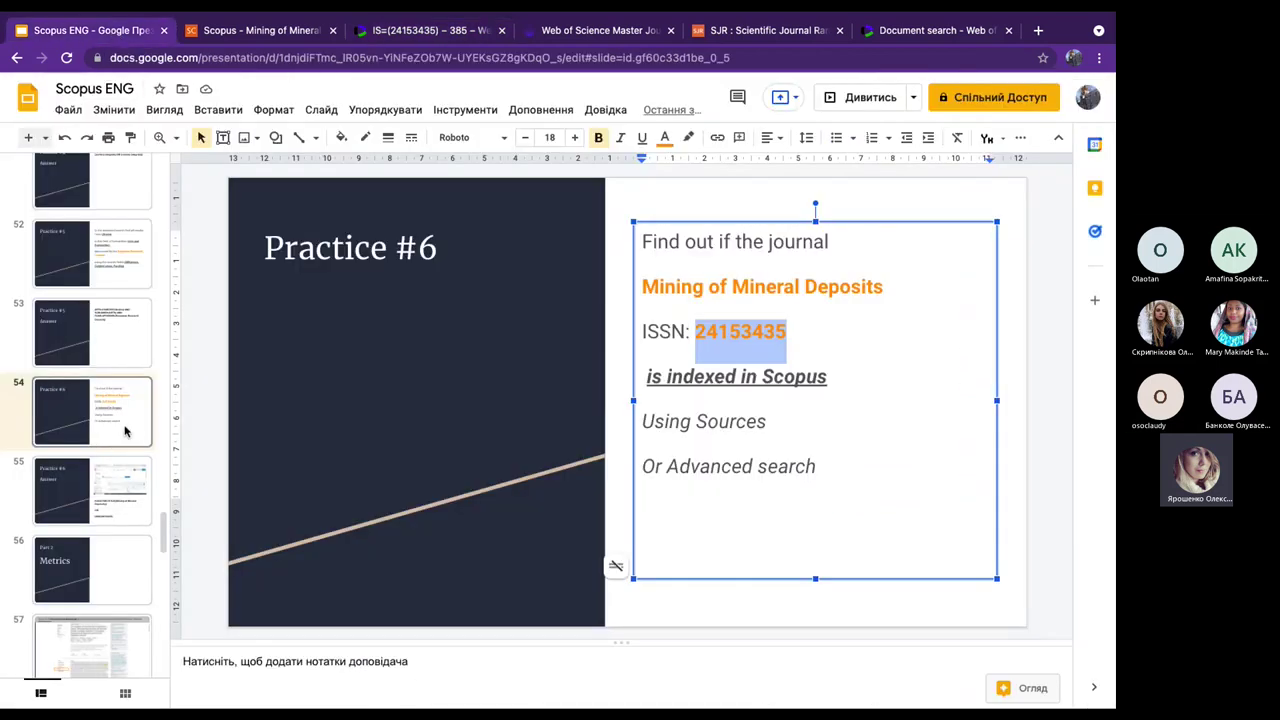
{"action": "left_click", "coordinate": [114, 497]}
{"action": "left_click", "coordinate": [97, 585]}
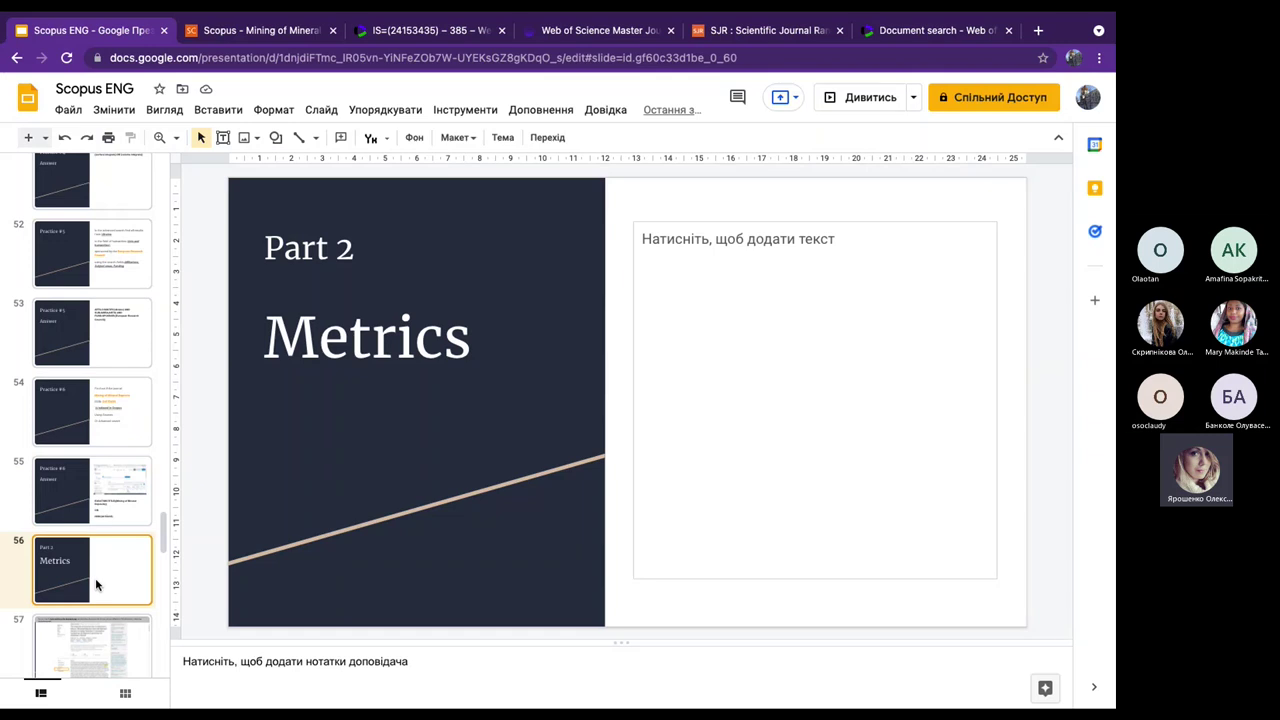
{"action": "left_click", "coordinate": [858, 98]}
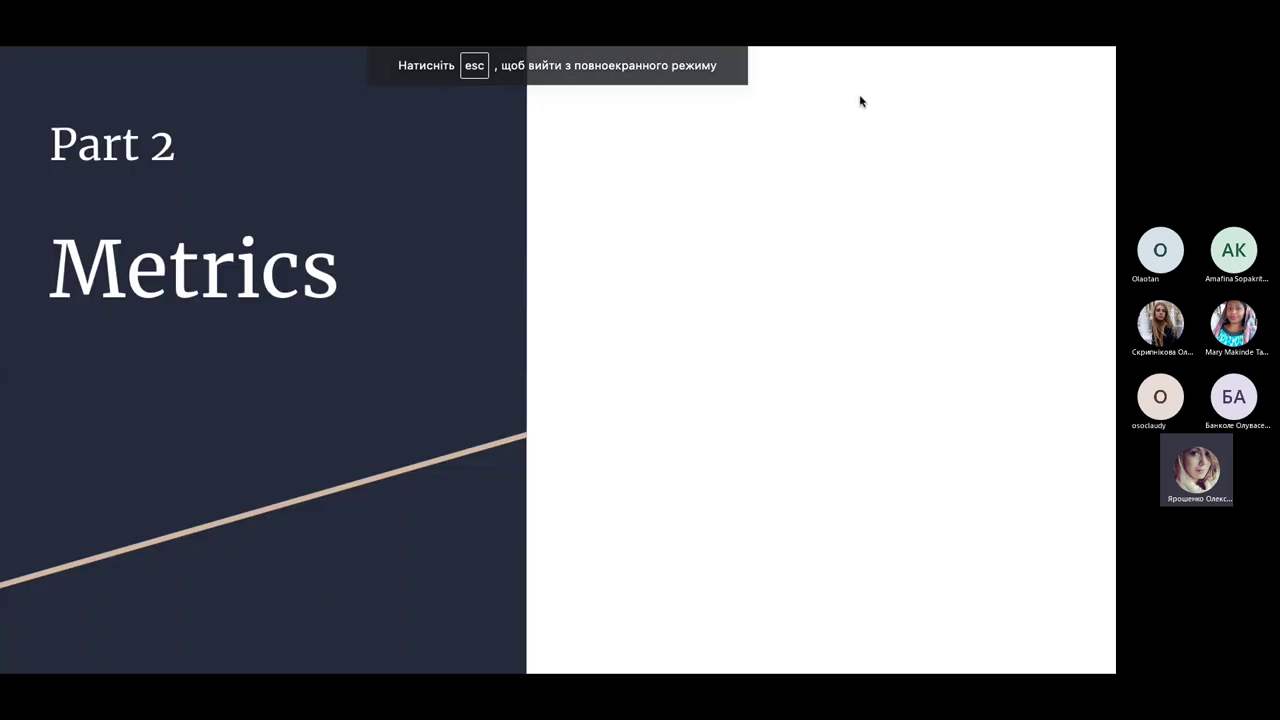
{"action": "key", "text": "Right"}
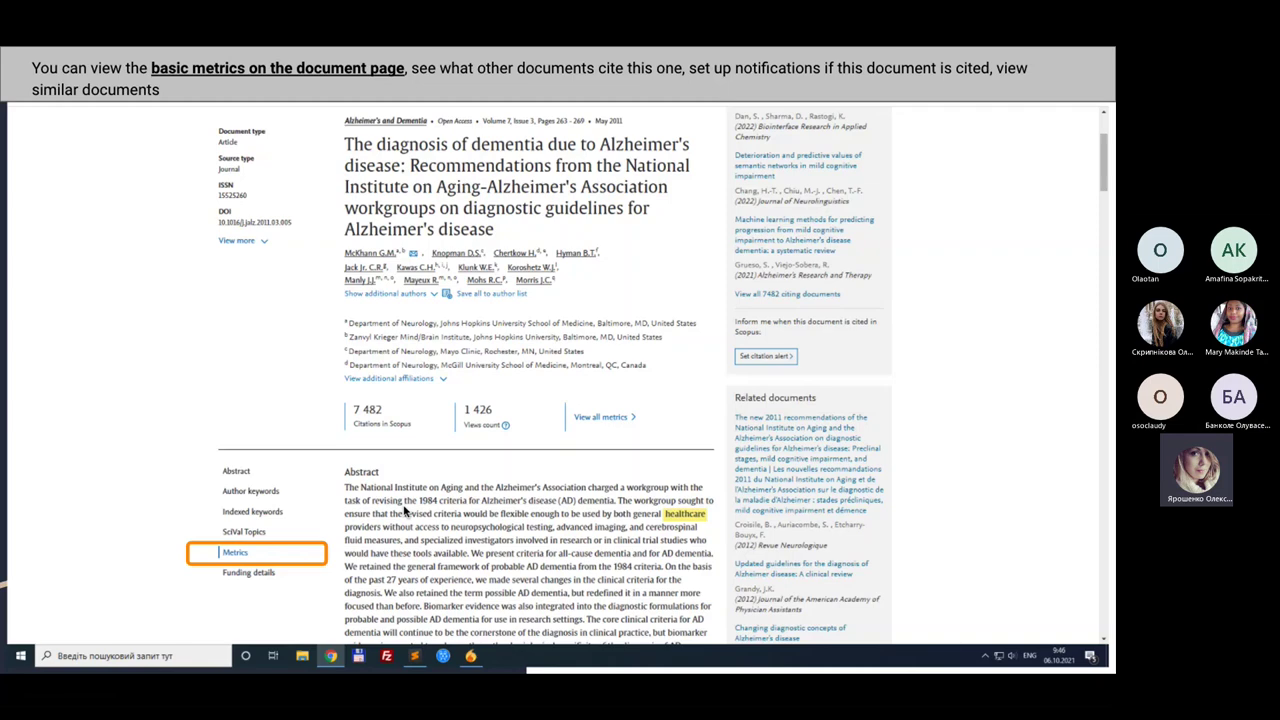
{"action": "key", "text": "Right"}
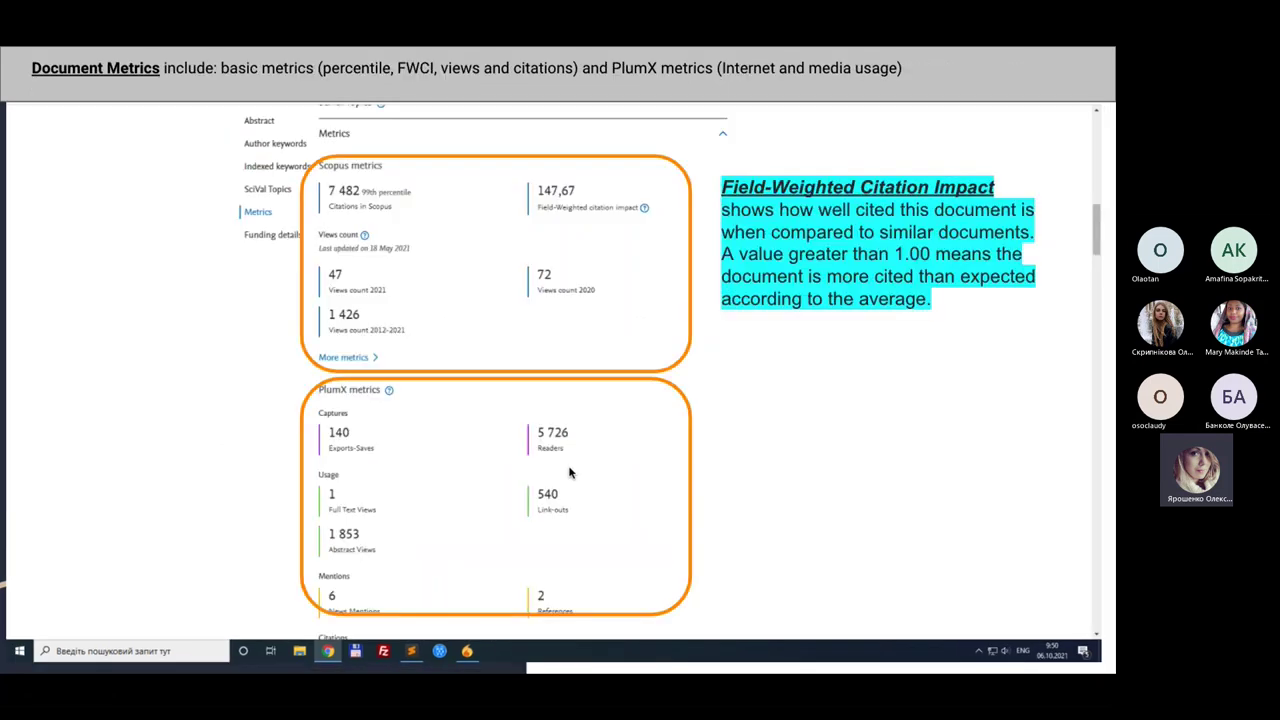
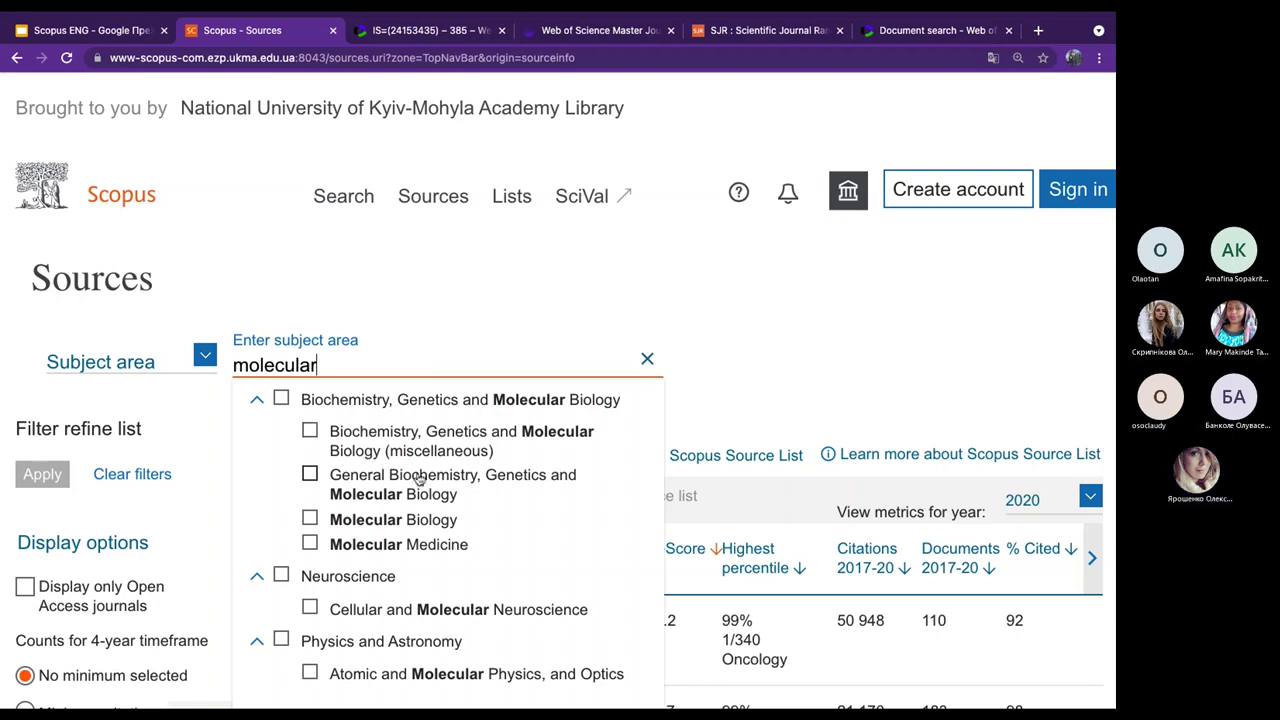
Try to narrow the Scopus subject area search to "molecular gen" and check the example on the Journal metrics slide.
{"action": "scroll", "coordinate": [422, 547], "scroll_direction": "down", "scroll_amount": 1}
{"action": "scroll", "coordinate": [422, 547], "scroll_direction": "down", "scroll_amount": 1}
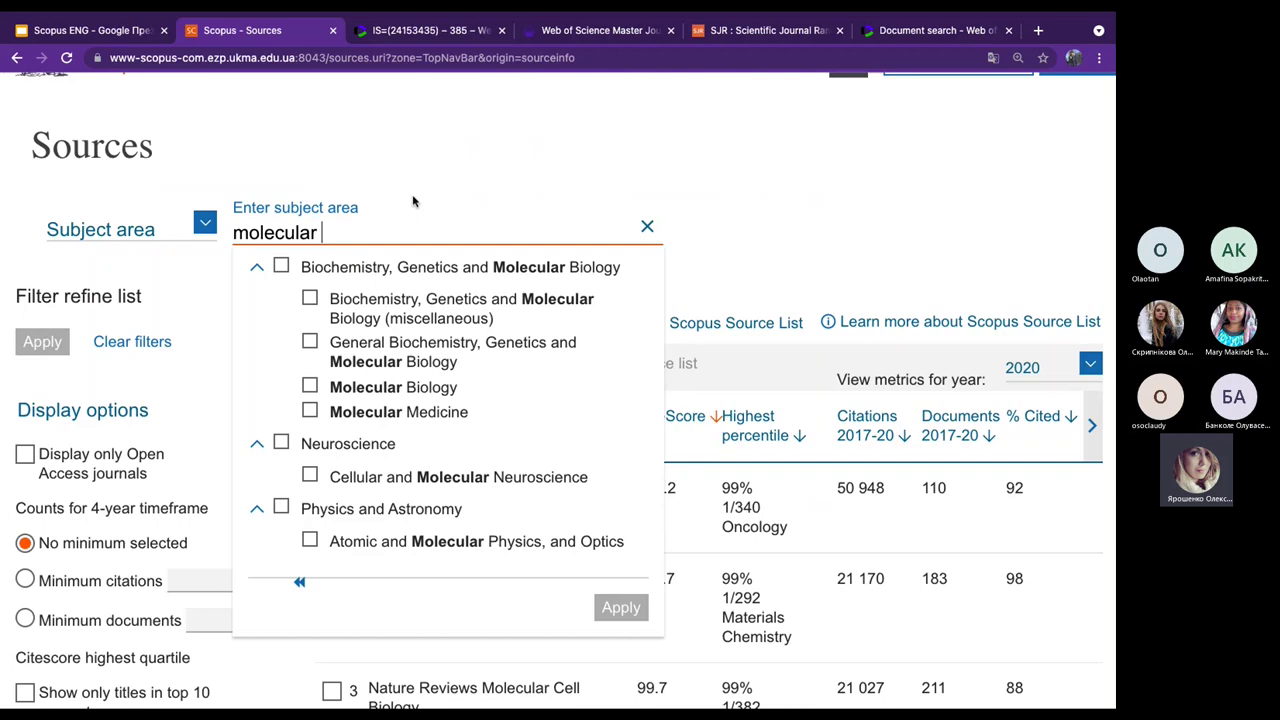
{"action": "type", "text": "gen"}
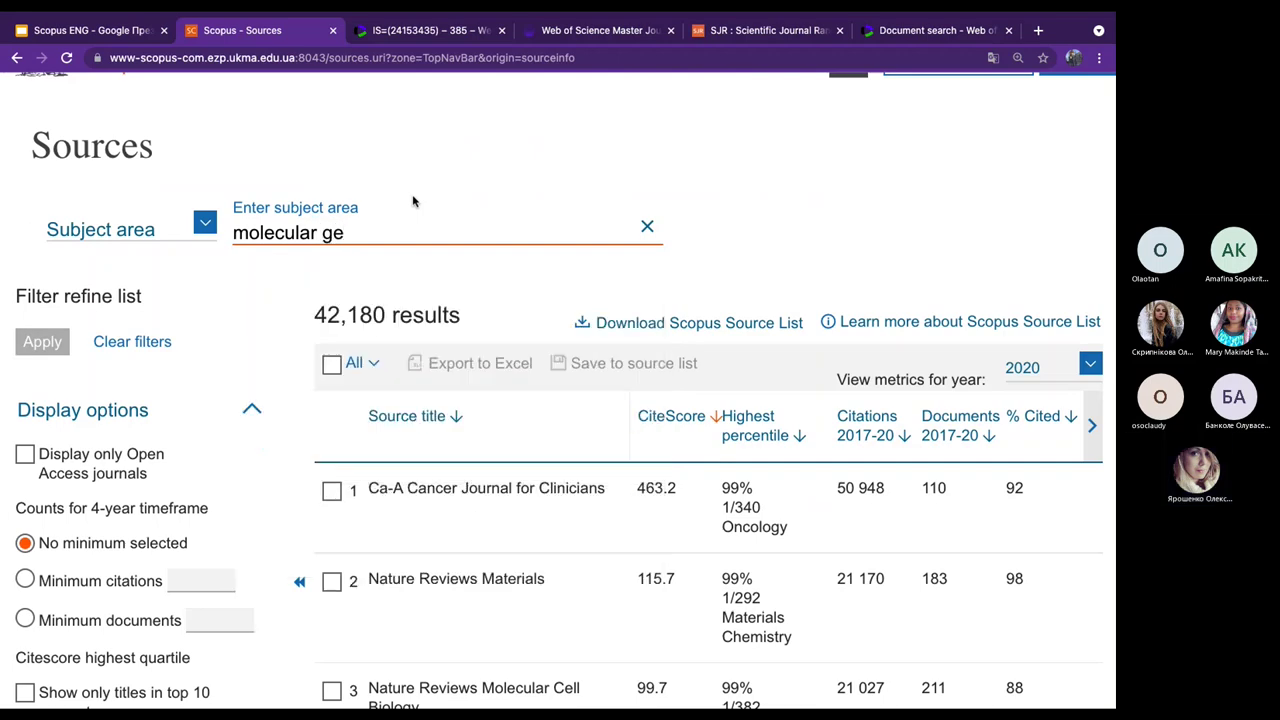
{"action": "left_click", "coordinate": [61, 31]}
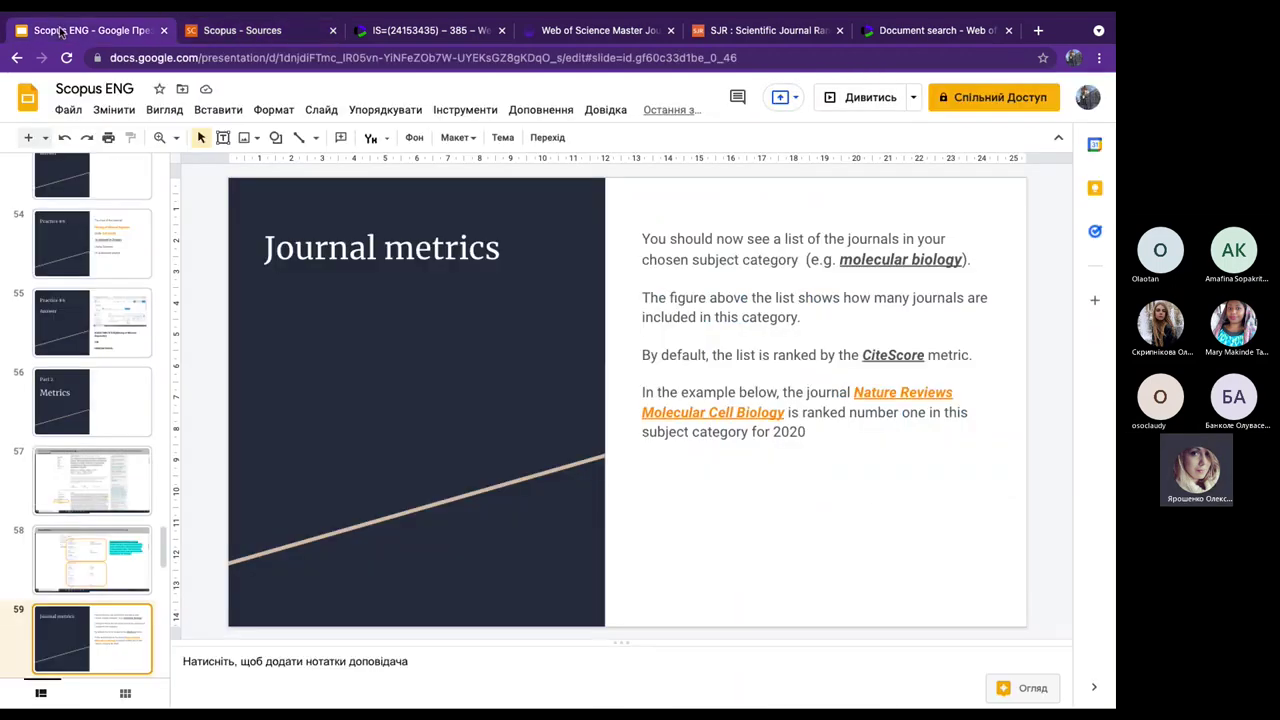
{"action": "left_click", "coordinate": [229, 37]}
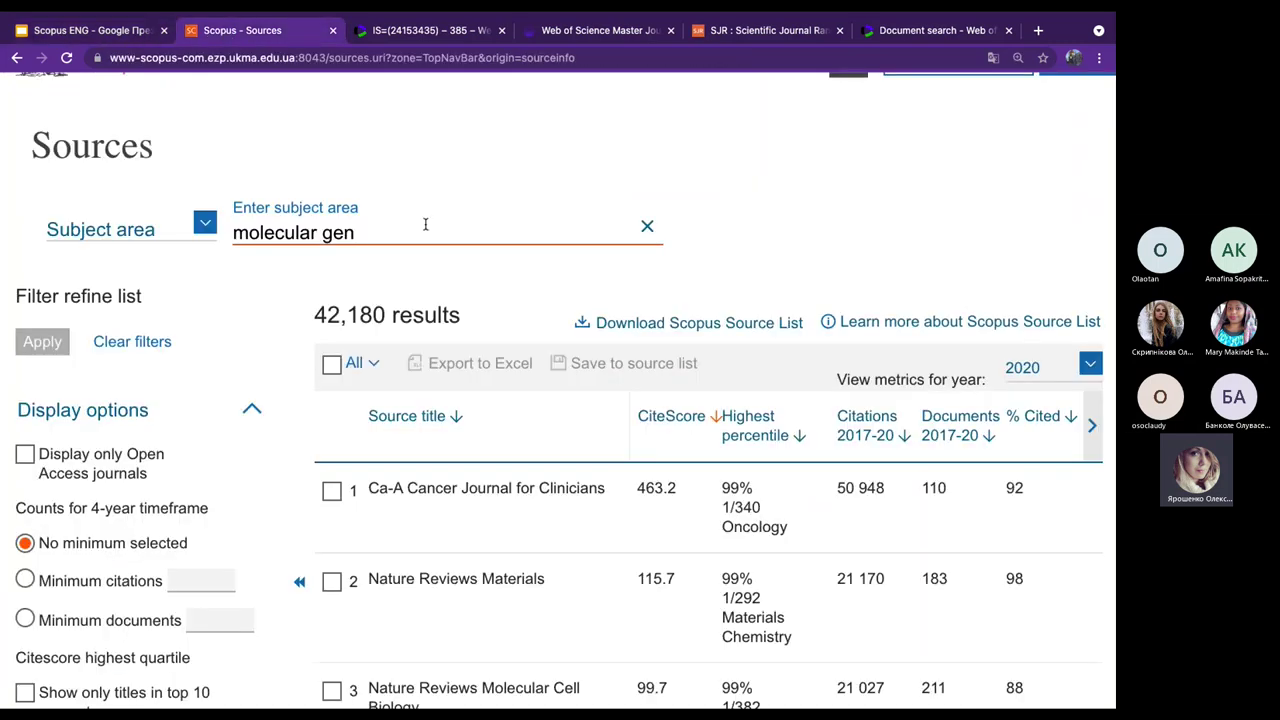
{"action": "key", "text": "BackSpace"}
{"action": "key", "text": "BackSpace"}
{"action": "key", "text": "BackSpace"}
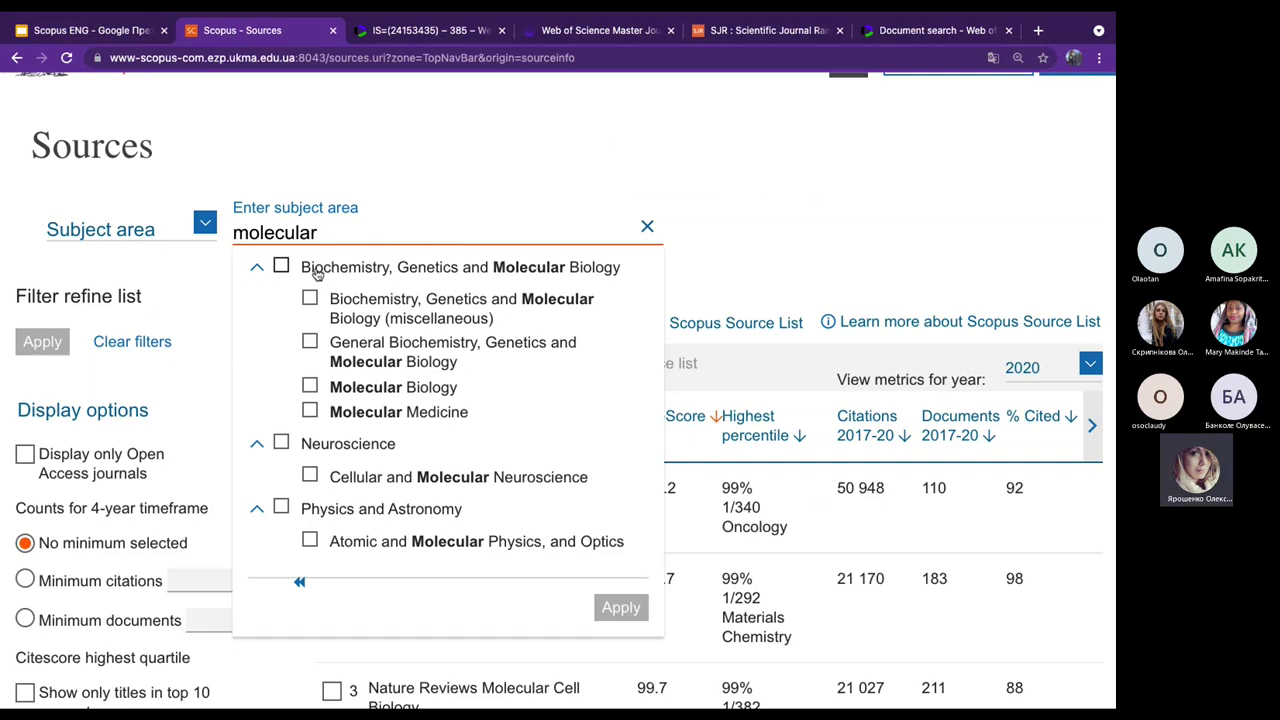
Filter the Scopus sources by the whole subject area Biochemistry, Genetics and Molecular Biology.
{"action": "left_click", "coordinate": [282, 268]}
{"action": "left_click", "coordinate": [628, 608]}
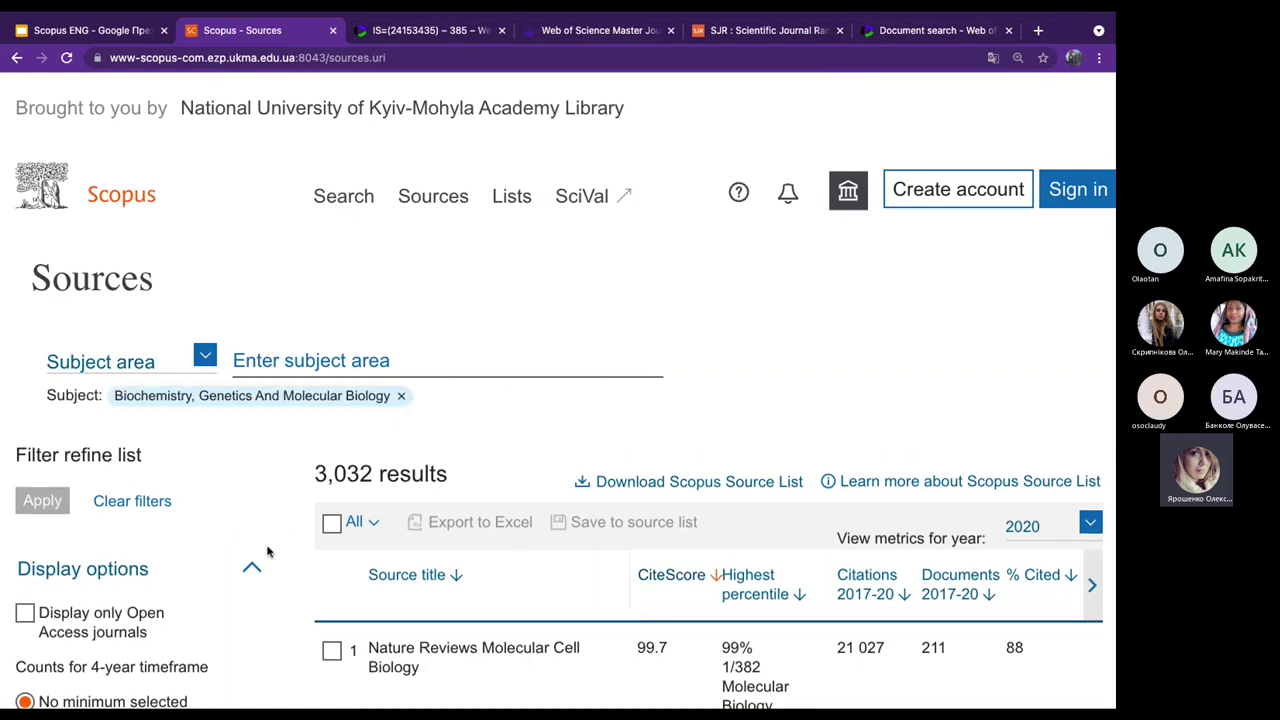
{"action": "scroll", "coordinate": [267, 551], "scroll_direction": "down", "scroll_amount": 4}
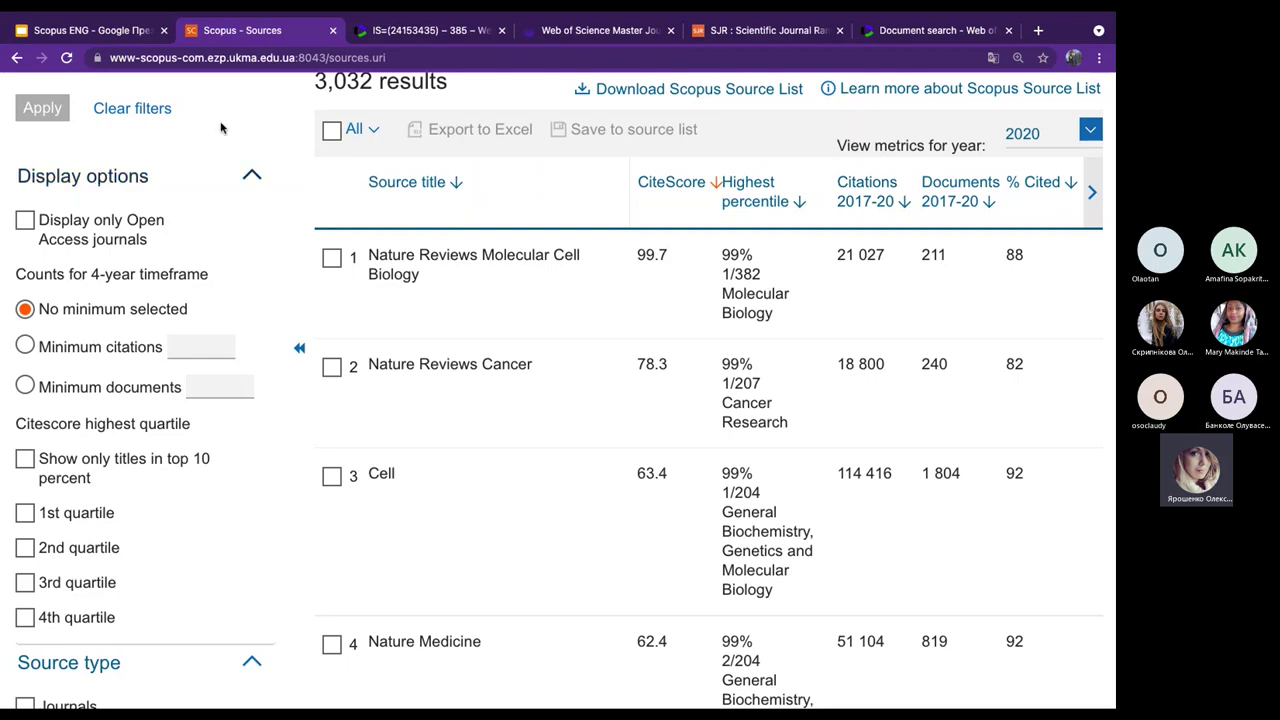
Compare the Journal metrics slide in Google Slides with the Scopus source list, and highlight the list's number of results.
{"action": "left_click", "coordinate": [97, 32]}
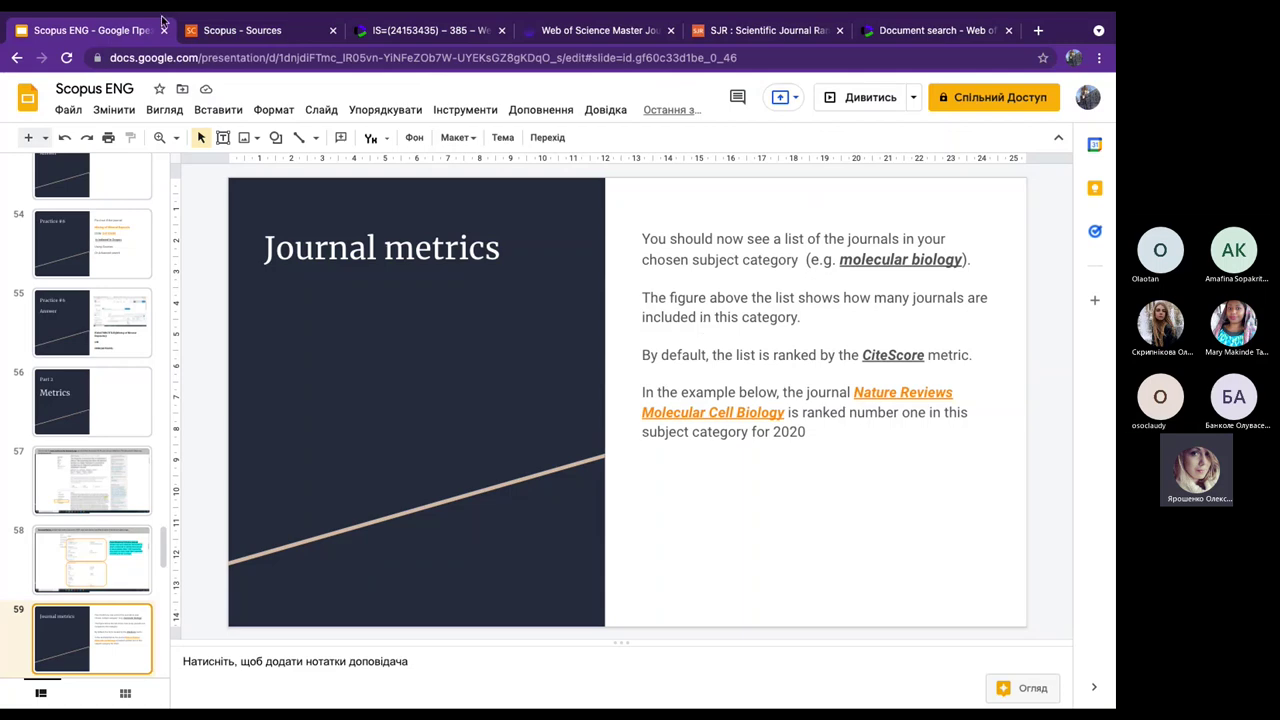
{"action": "left_click", "coordinate": [220, 40]}
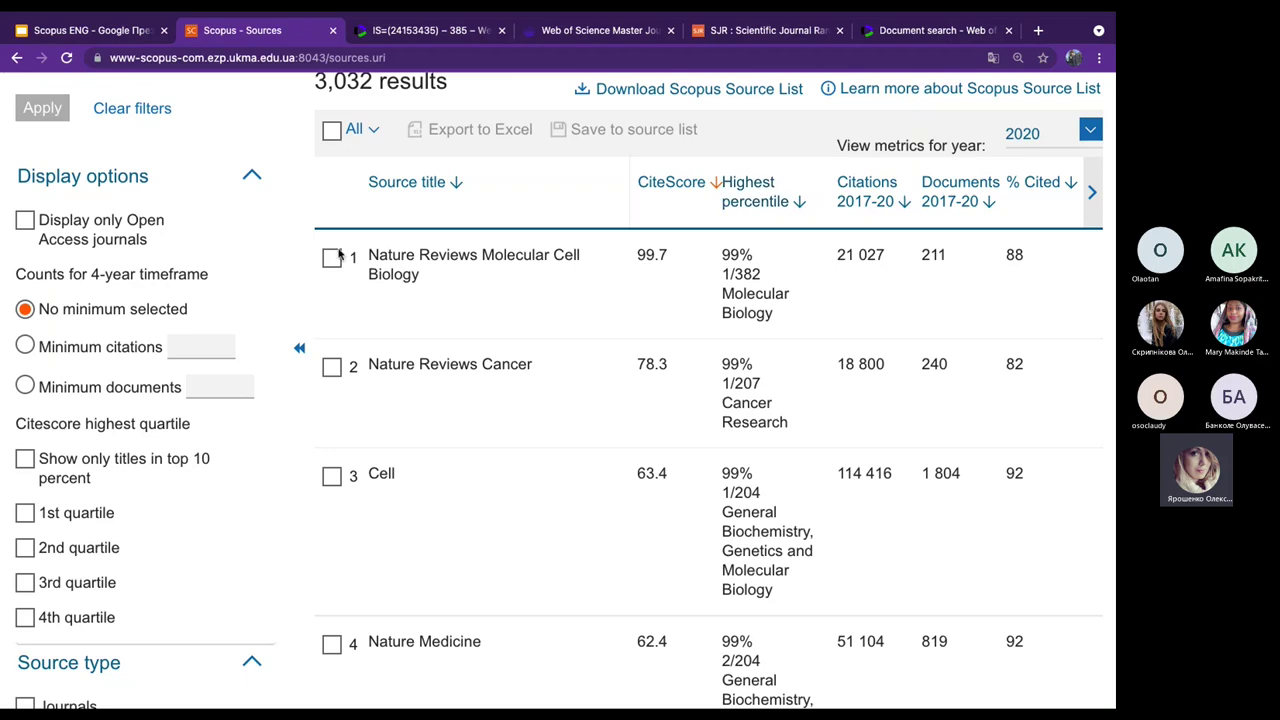
{"action": "left_click", "coordinate": [111, 30]}
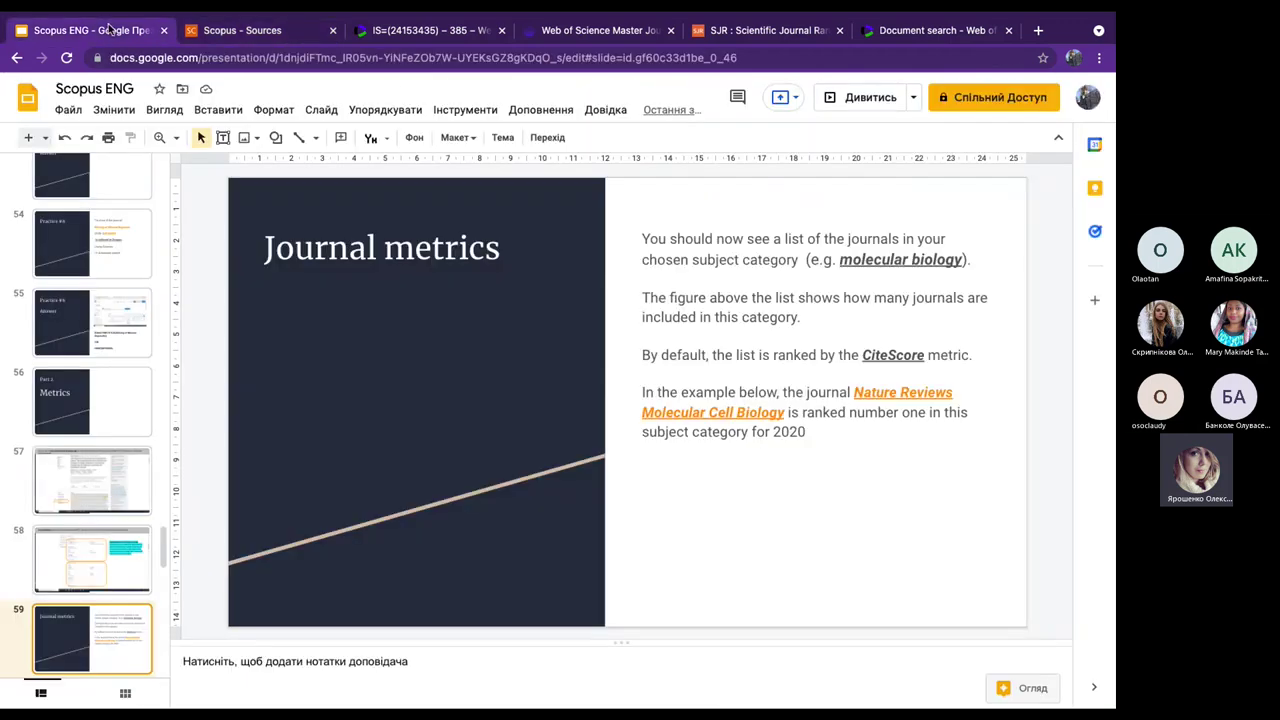
{"action": "left_click", "coordinate": [252, 32]}
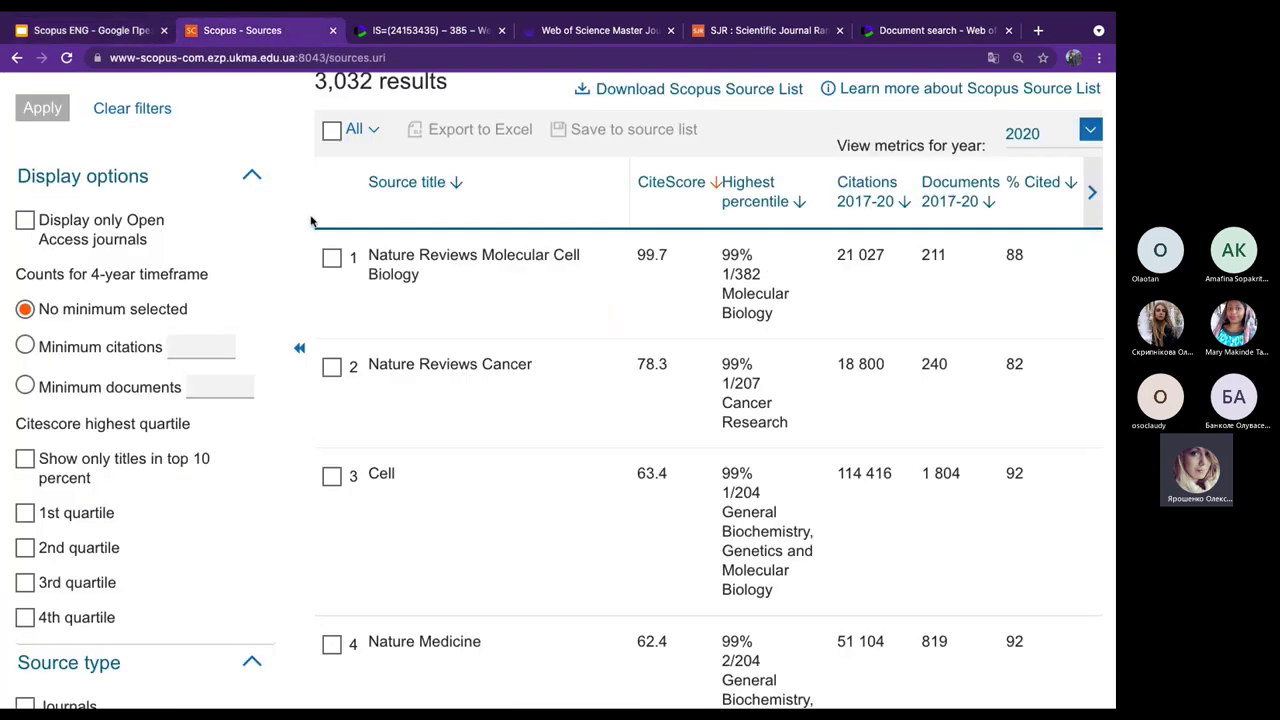
{"action": "scroll", "coordinate": [312, 222], "scroll_direction": "up", "scroll_amount": 2}
{"action": "scroll", "coordinate": [310, 215], "scroll_direction": "up", "scroll_amount": 1}
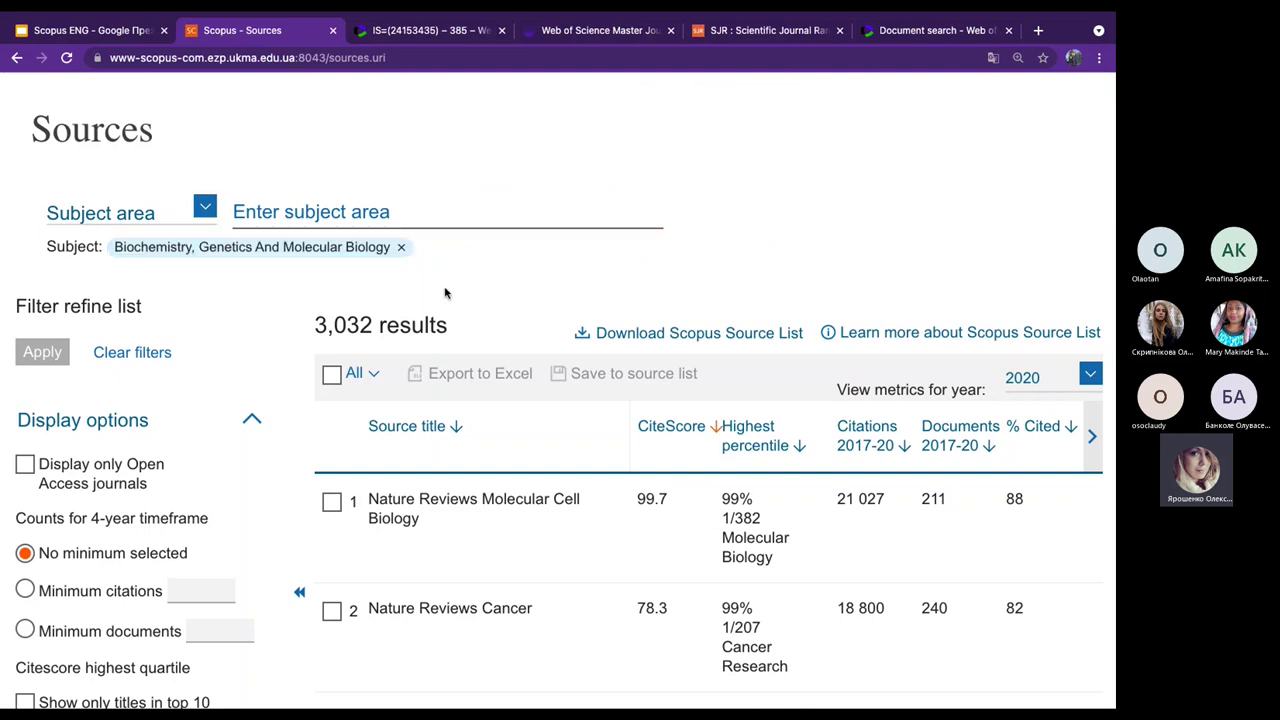
{"action": "left_click_drag", "start_coordinate": [452, 330], "coordinate": [313, 332]}
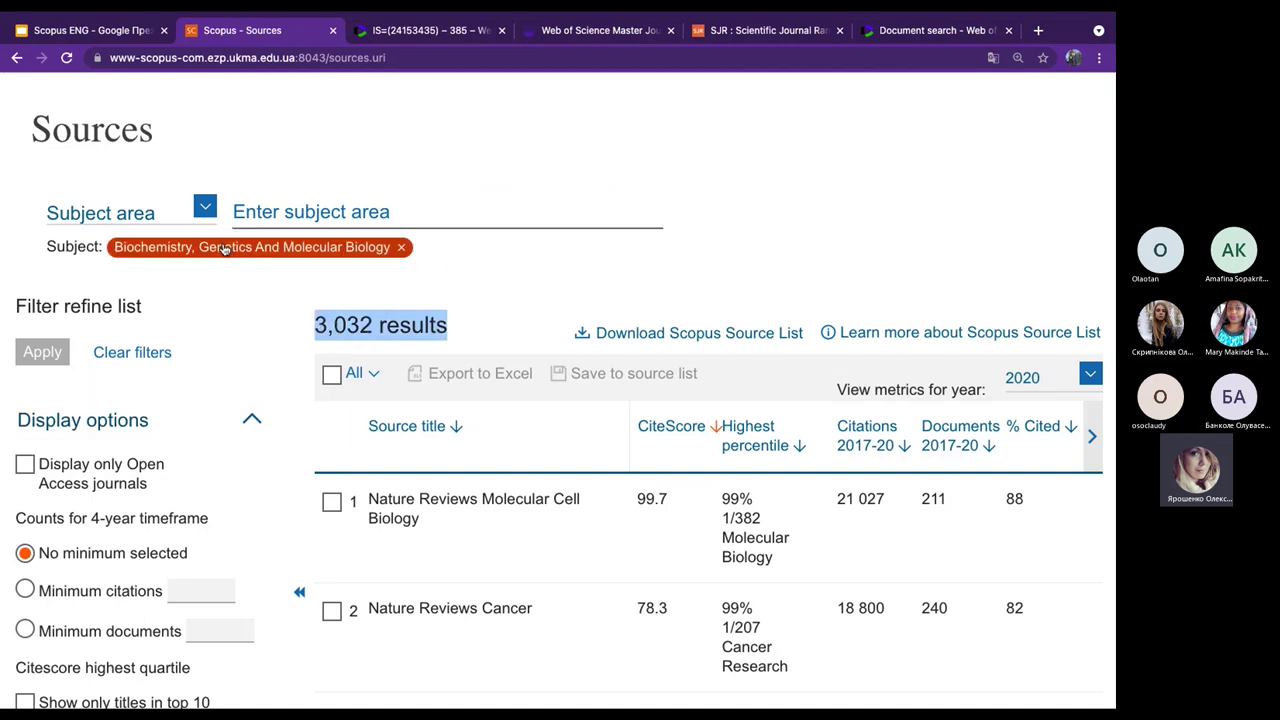
Check the slide's ranking example against the Scopus source list and highlight the metrics row of the first-ranked journal.
{"action": "scroll", "coordinate": [297, 520], "scroll_direction": "down", "scroll_amount": 5}
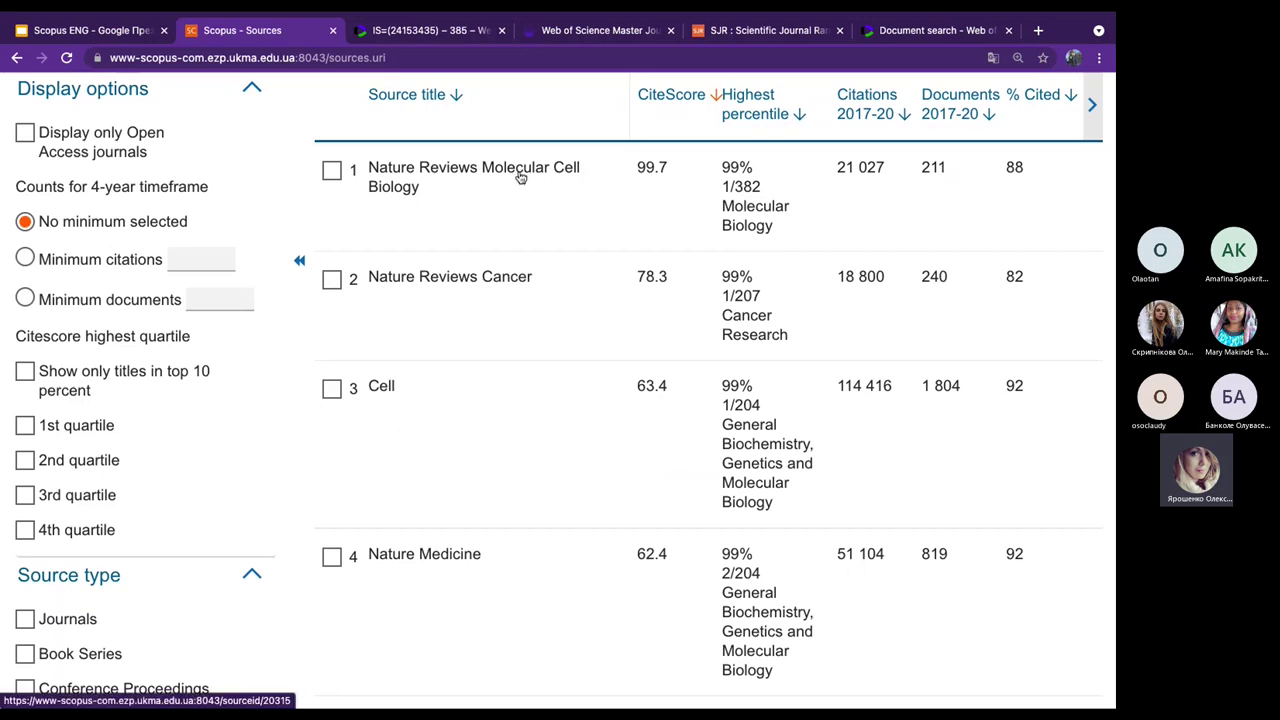
{"action": "left_click", "coordinate": [150, 30]}
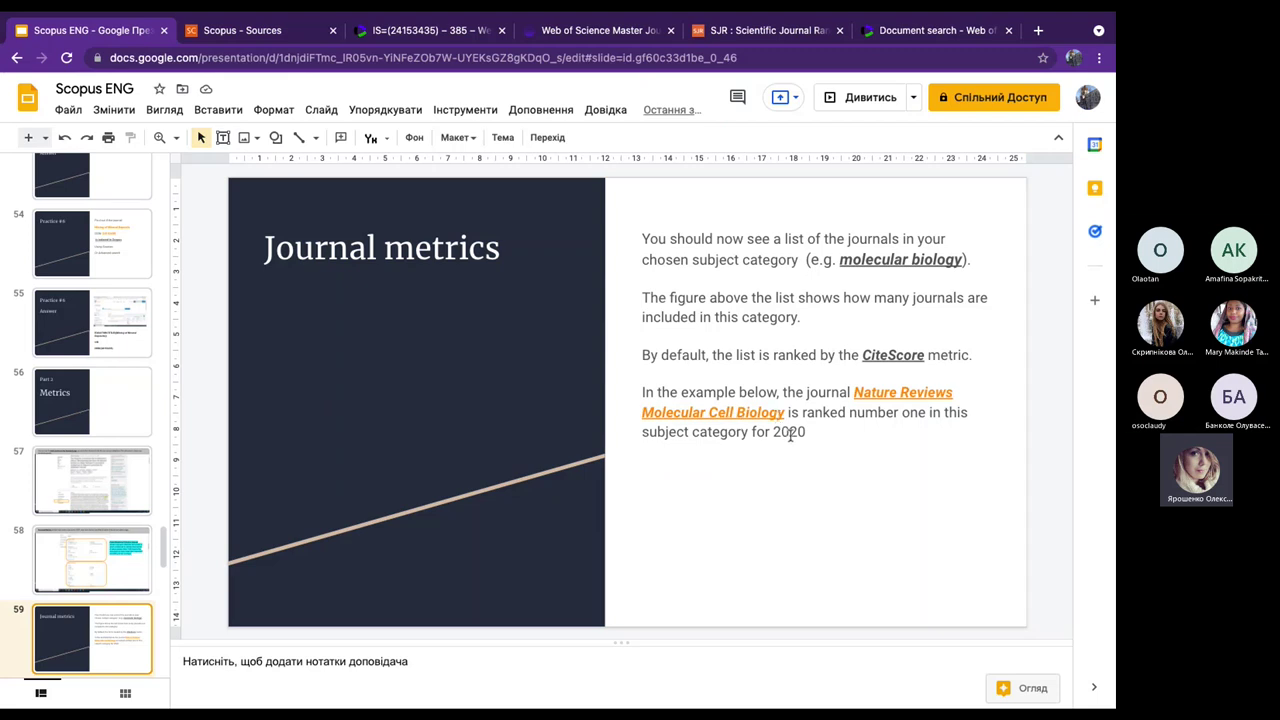
{"action": "left_click", "coordinate": [244, 76]}
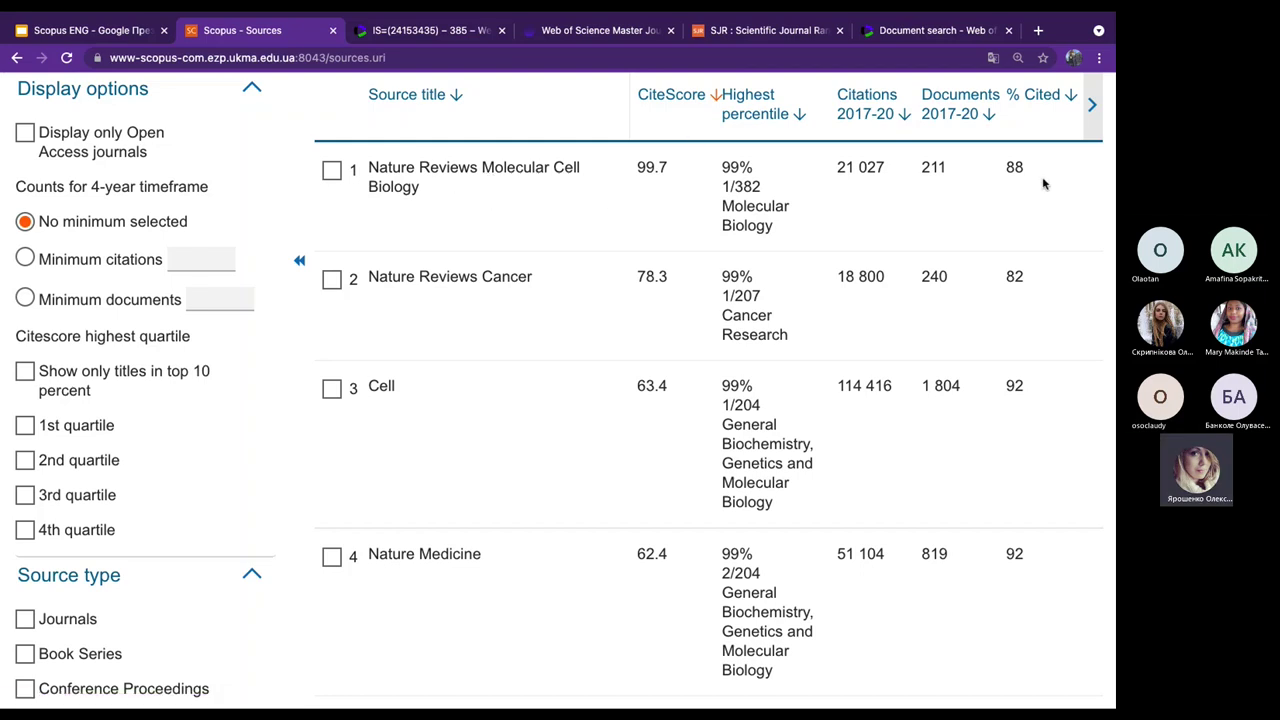
{"action": "left_click_drag", "start_coordinate": [1027, 170], "coordinate": [440, 167]}
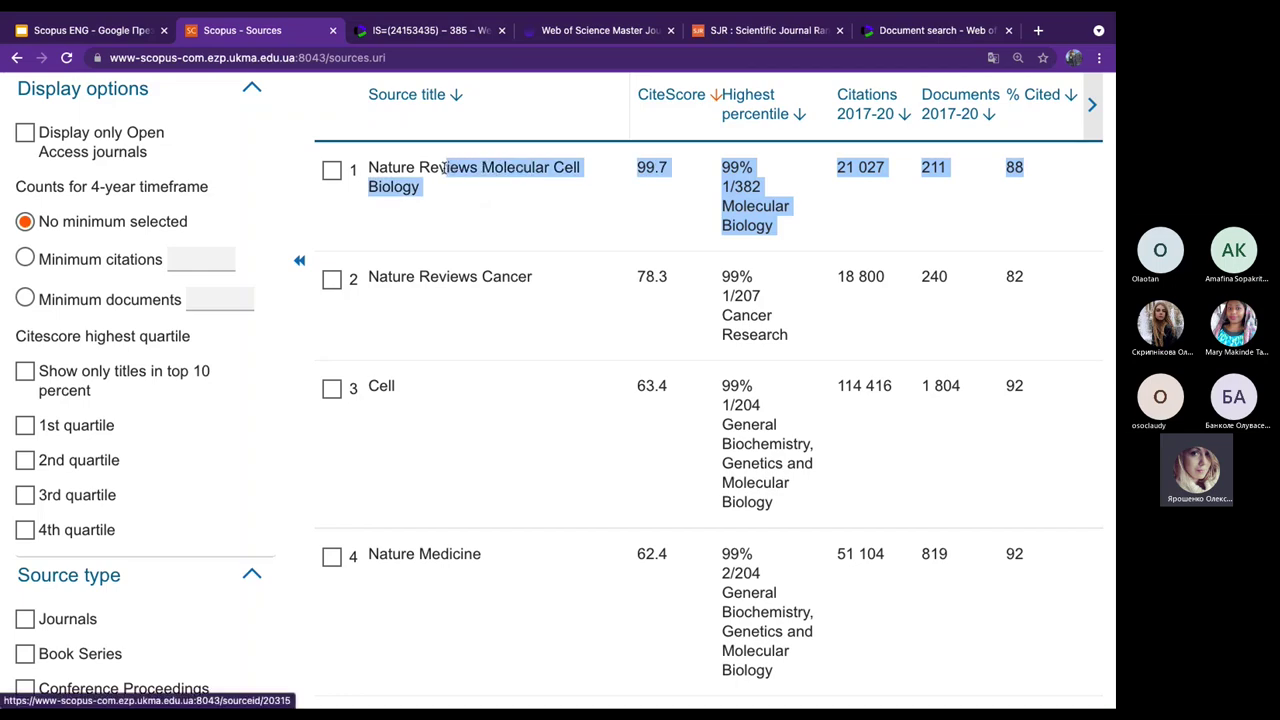
{"action": "scroll", "coordinate": [278, 192], "scroll_direction": "up", "scroll_amount": 2}
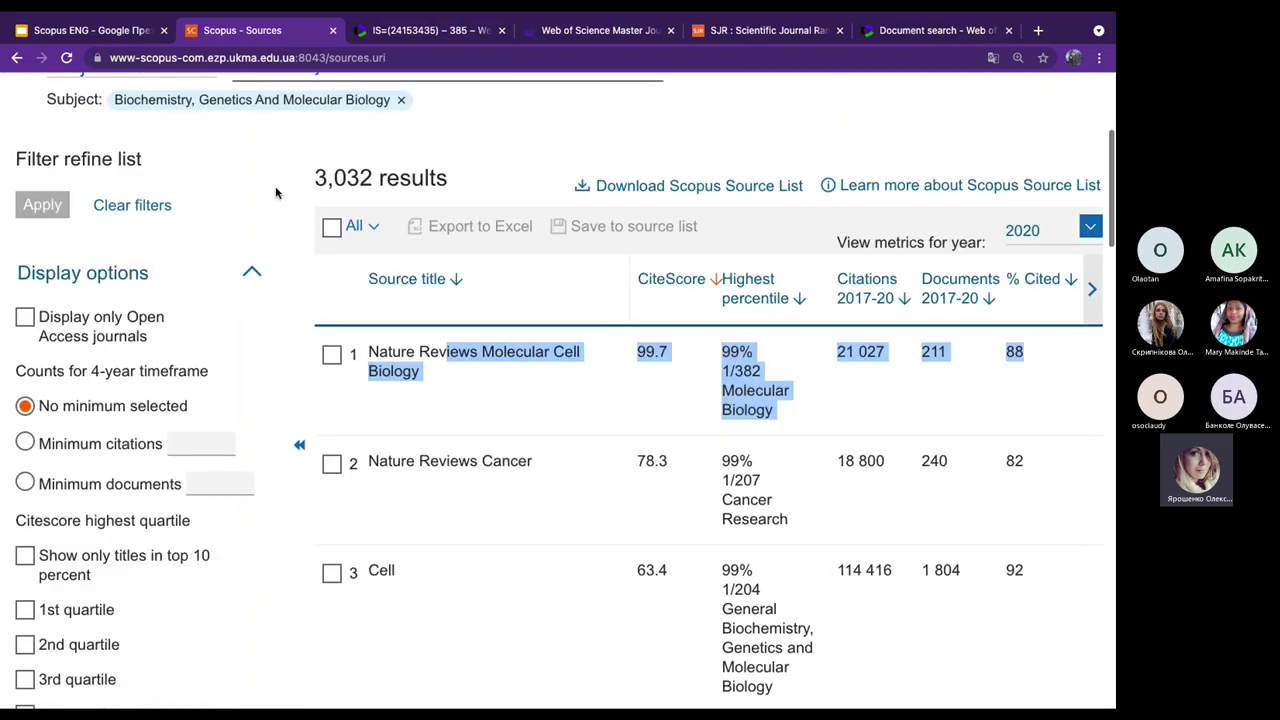
{"action": "scroll", "coordinate": [278, 192], "scroll_direction": "up", "scroll_amount": 1}
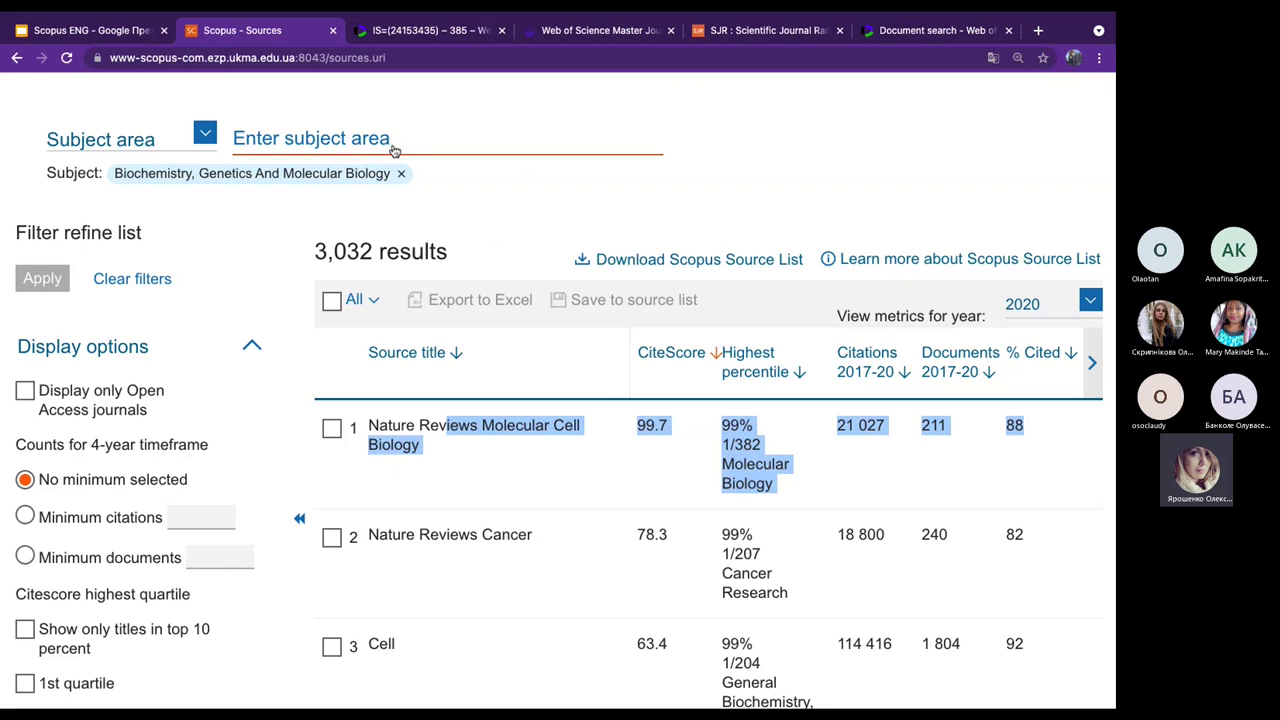
{"action": "scroll", "coordinate": [298, 487], "scroll_direction": "down", "scroll_amount": 5}
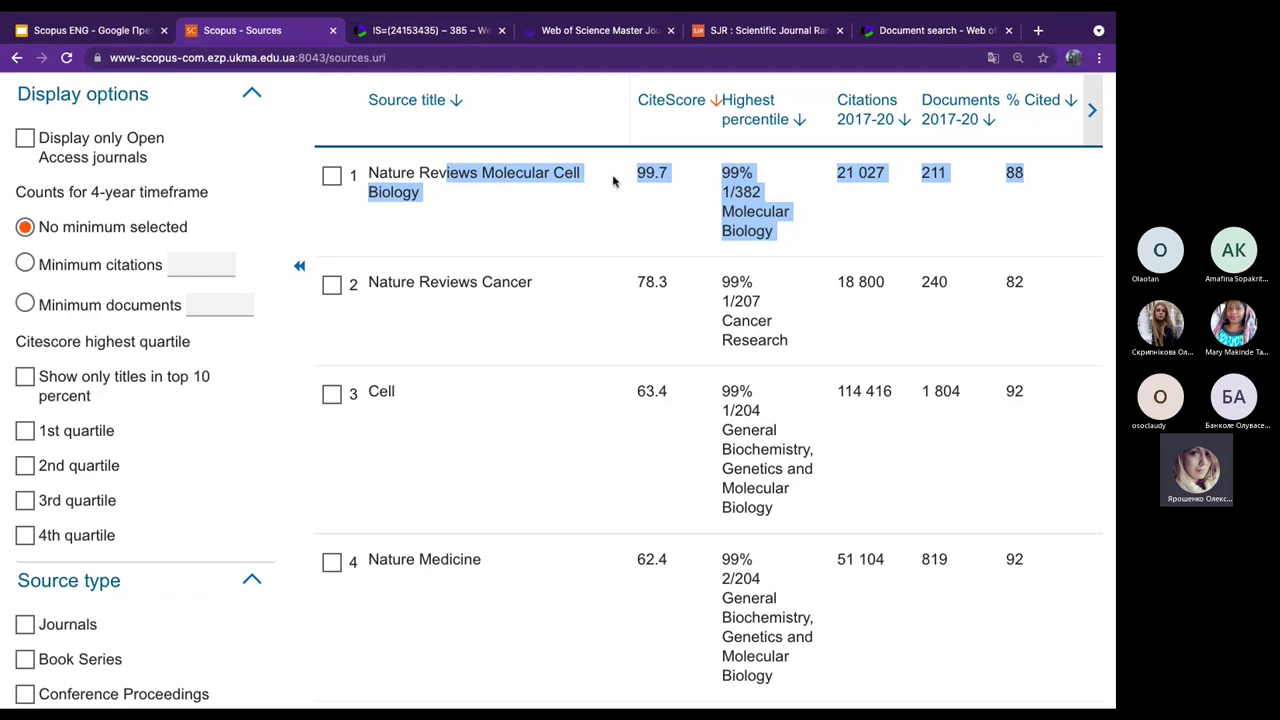
Limit the source list to open access journals only and look over the refined list.
{"action": "scroll", "coordinate": [613, 180], "scroll_direction": "up", "scroll_amount": 3}
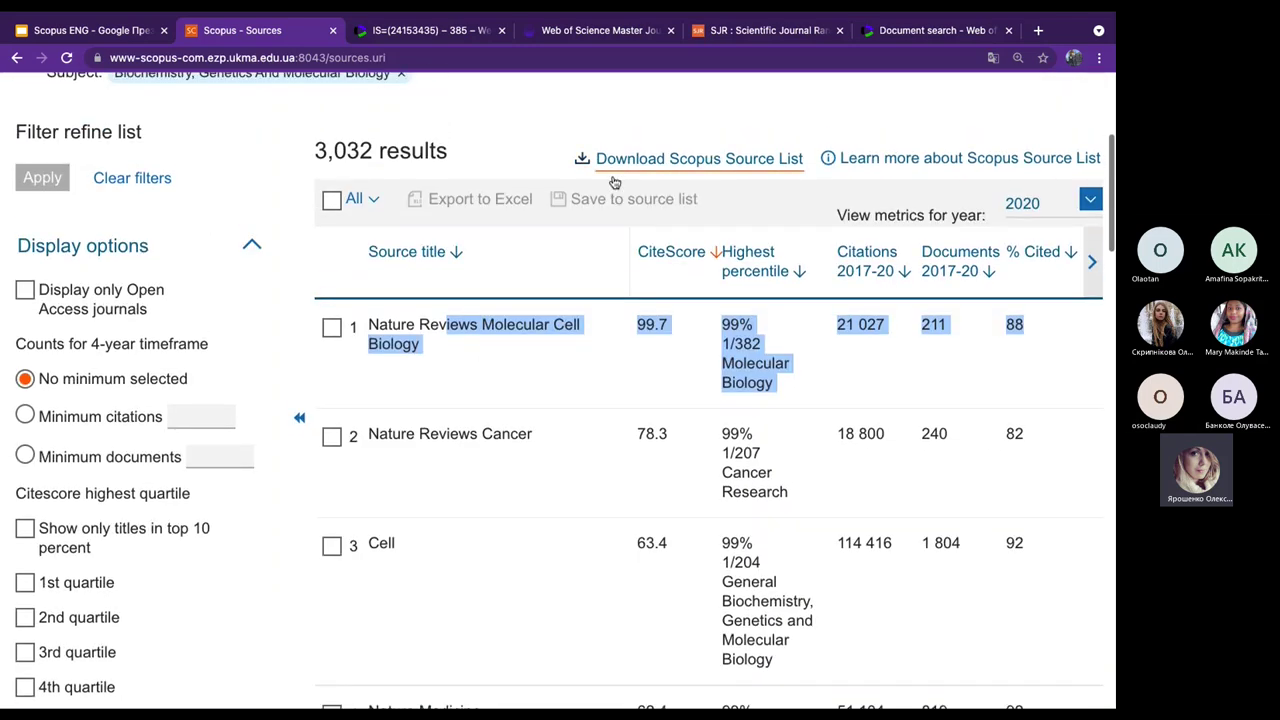
{"action": "left_click", "coordinate": [25, 290]}
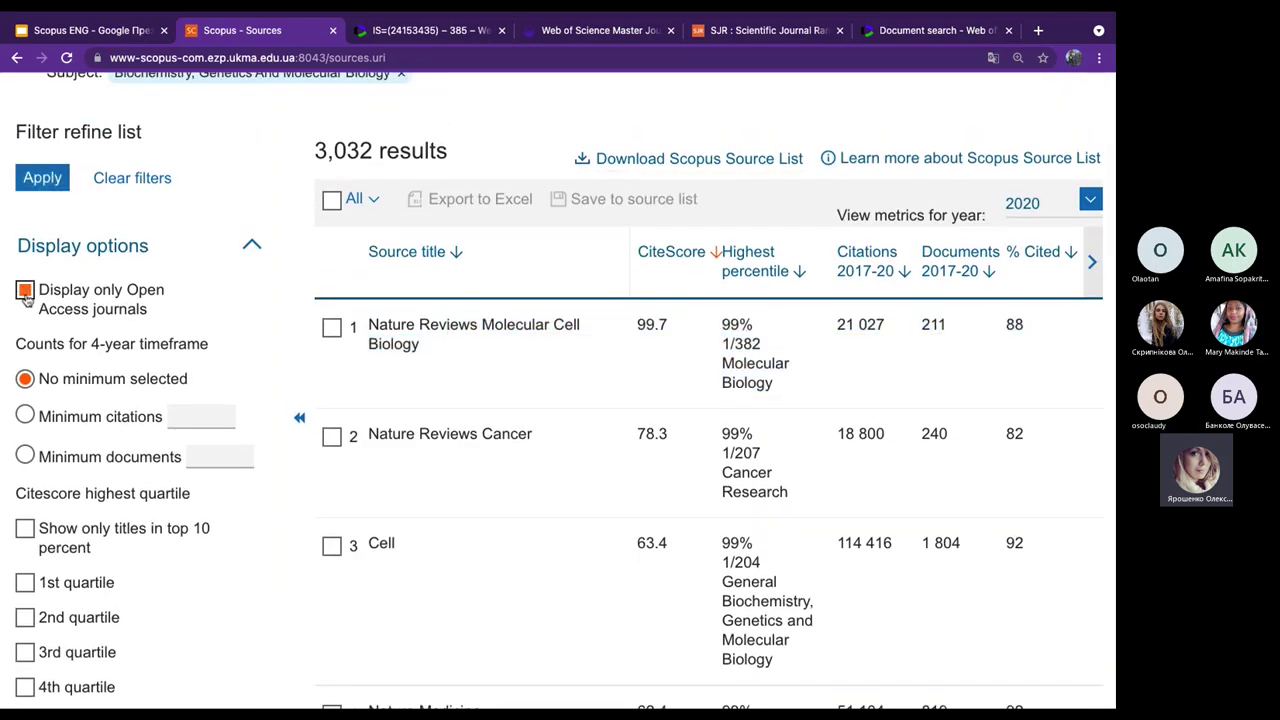
{"action": "left_click", "coordinate": [41, 180]}
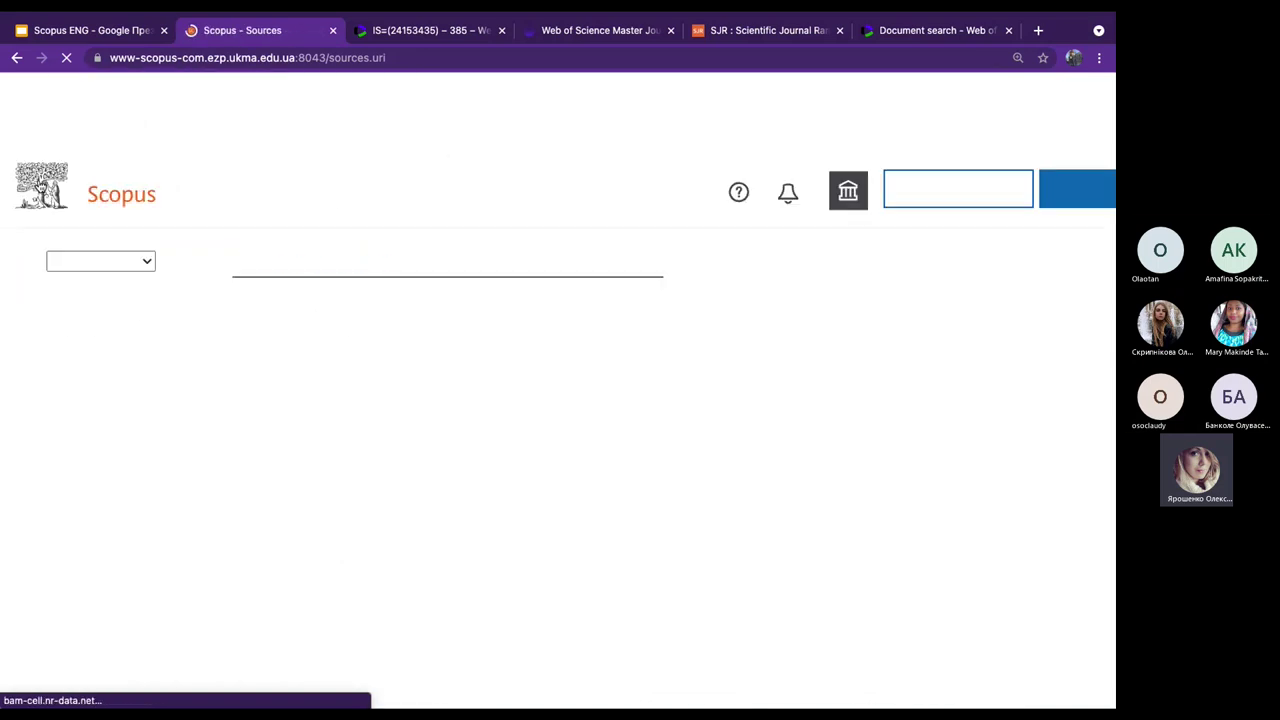
{"action": "scroll", "coordinate": [297, 452], "scroll_direction": "down", "scroll_amount": 3}
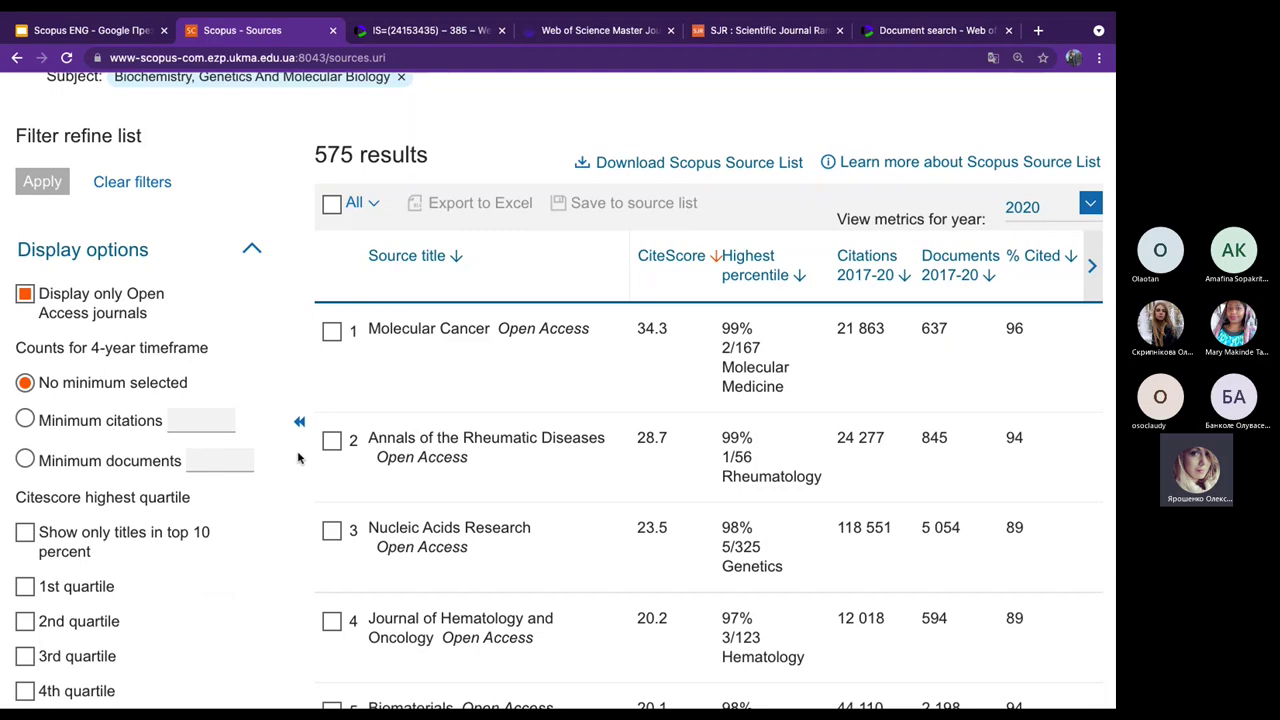
{"action": "scroll", "coordinate": [297, 458], "scroll_direction": "down", "scroll_amount": 1}
{"action": "scroll", "coordinate": [297, 458], "scroll_direction": "up", "scroll_amount": 2}
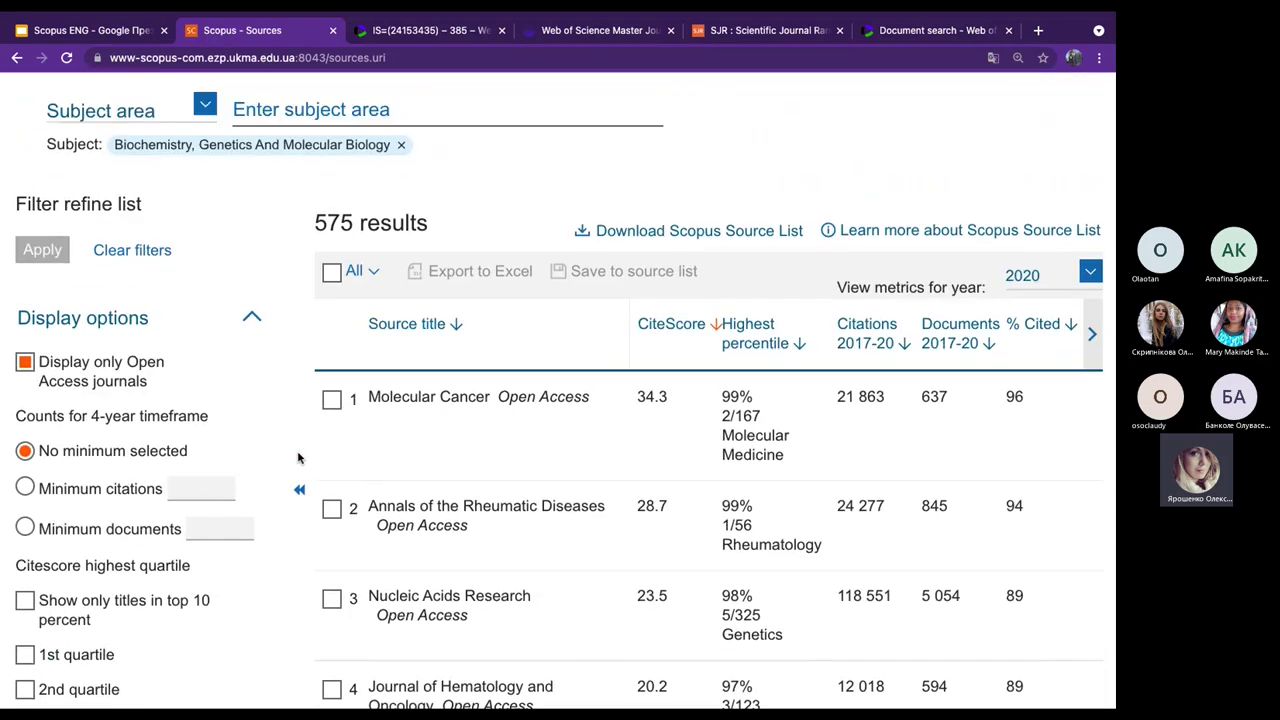
{"action": "scroll", "coordinate": [297, 458], "scroll_direction": "up", "scroll_amount": 2}
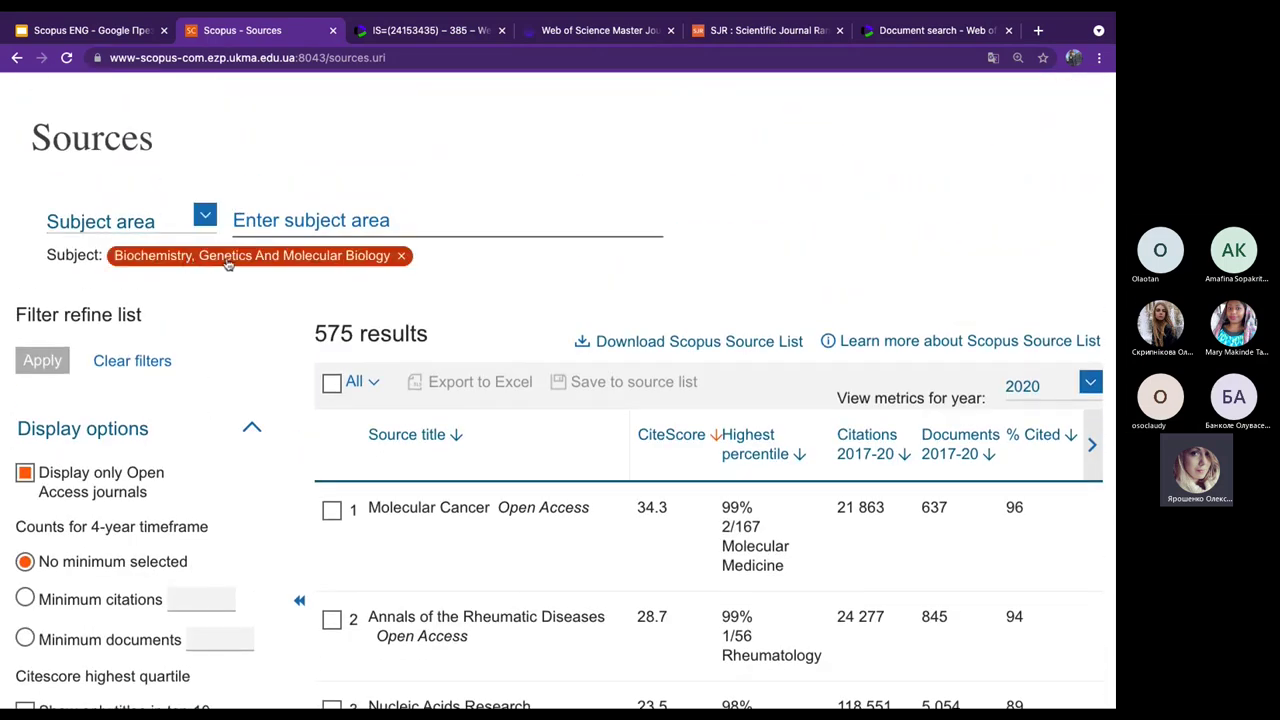
Examine the journals' metrics, reveal the SNIP, SJR and Publisher columns, and highlight the first journal's publisher.
{"action": "scroll", "coordinate": [256, 510], "scroll_direction": "down", "scroll_amount": 3}
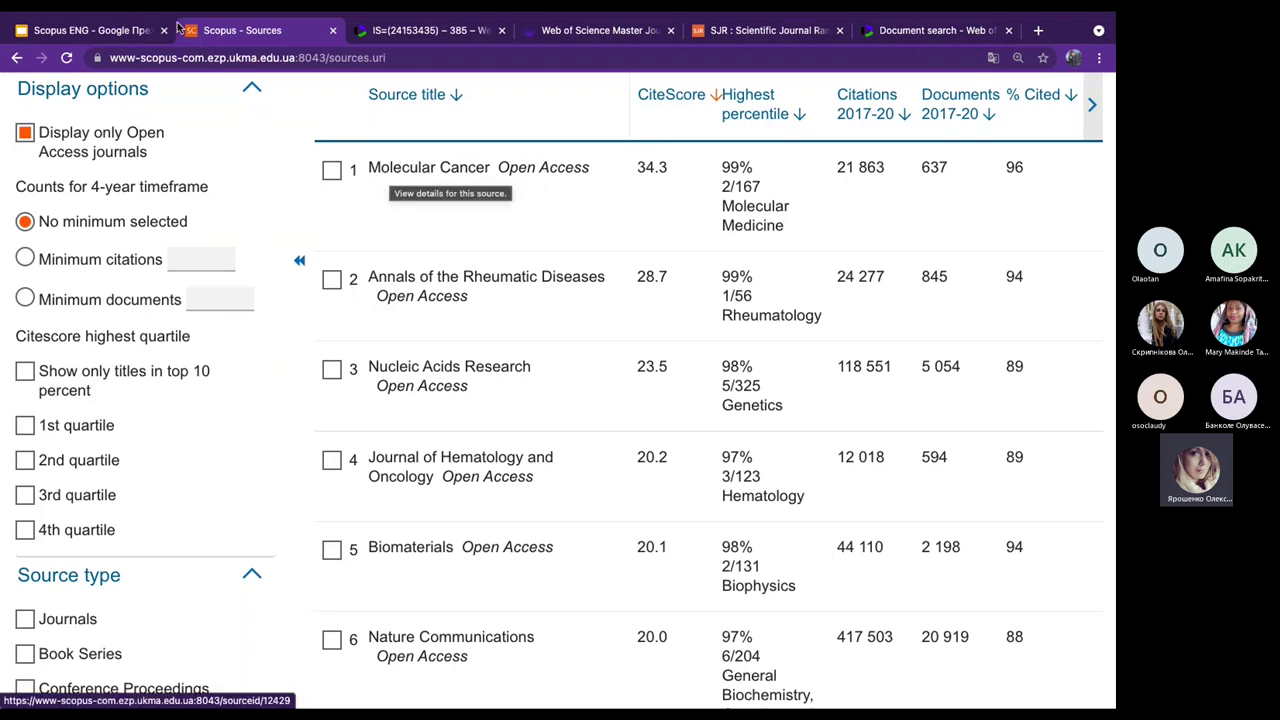
{"action": "scroll", "coordinate": [643, 220], "scroll_direction": "up", "scroll_amount": 1}
{"action": "scroll", "coordinate": [643, 220], "scroll_direction": "up", "scroll_amount": 1}
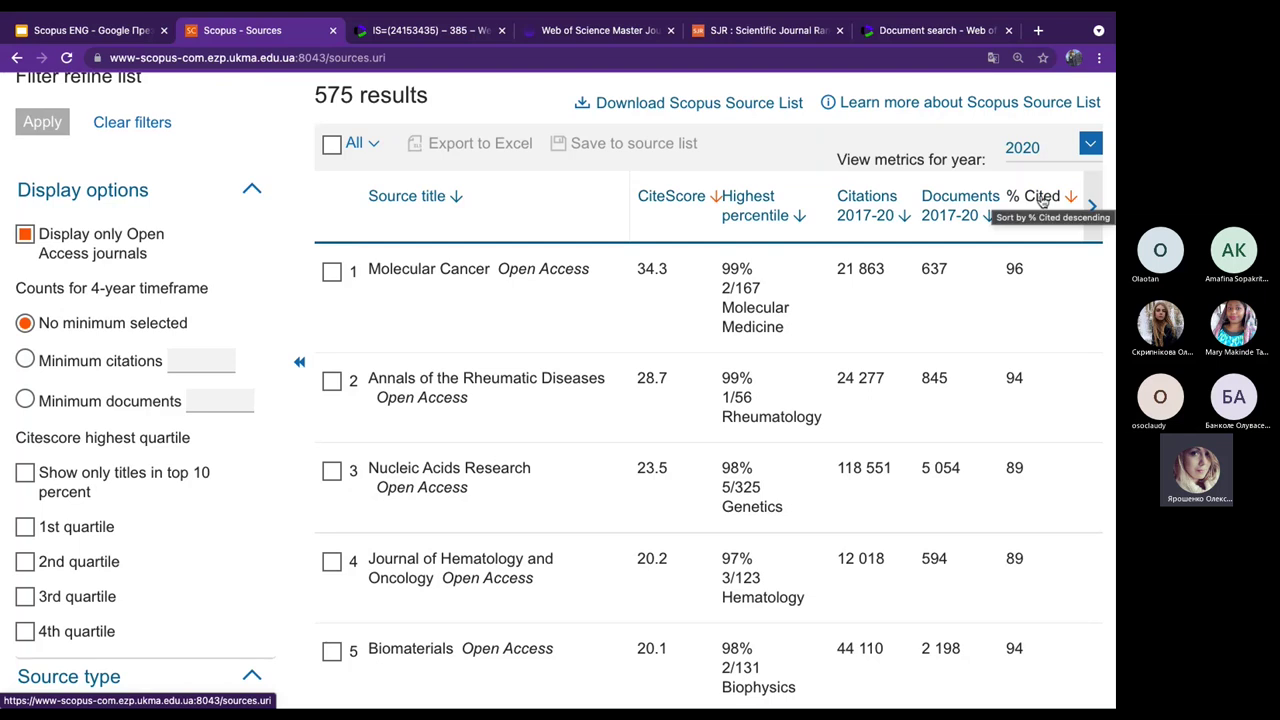
{"action": "left_click", "coordinate": [1095, 207]}
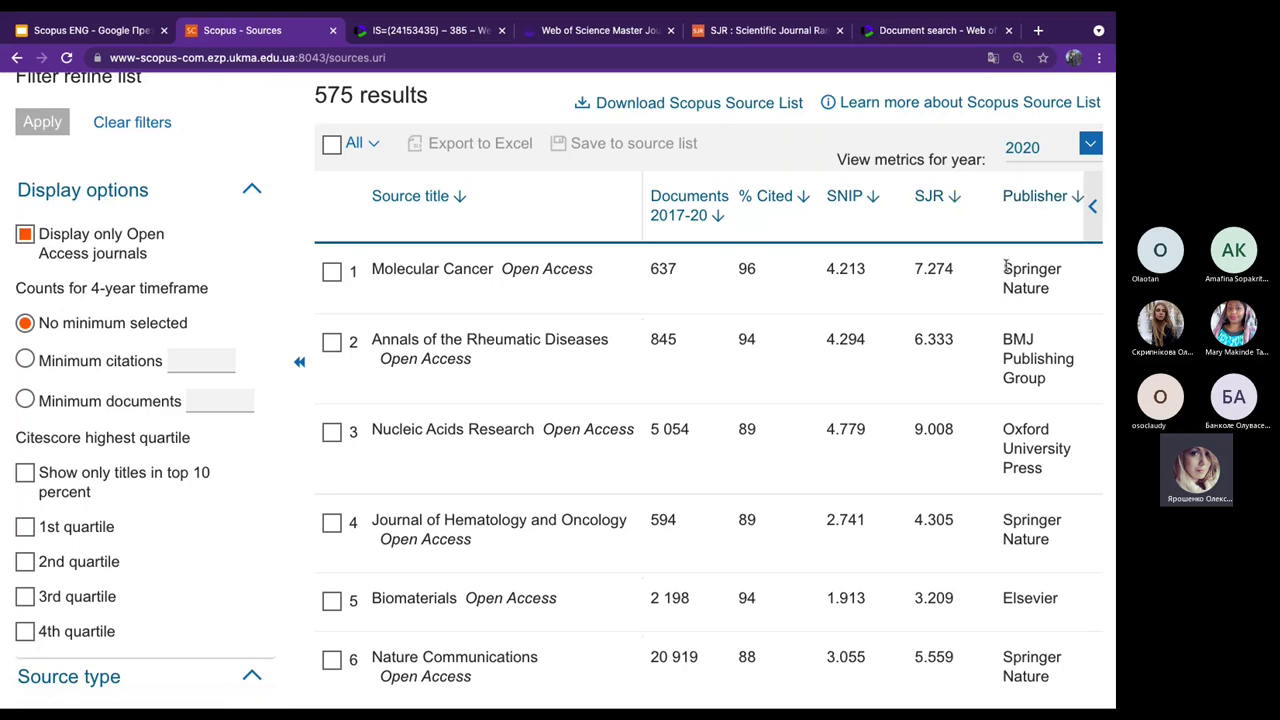
{"action": "left_click_drag", "start_coordinate": [1006, 263], "coordinate": [1059, 302]}
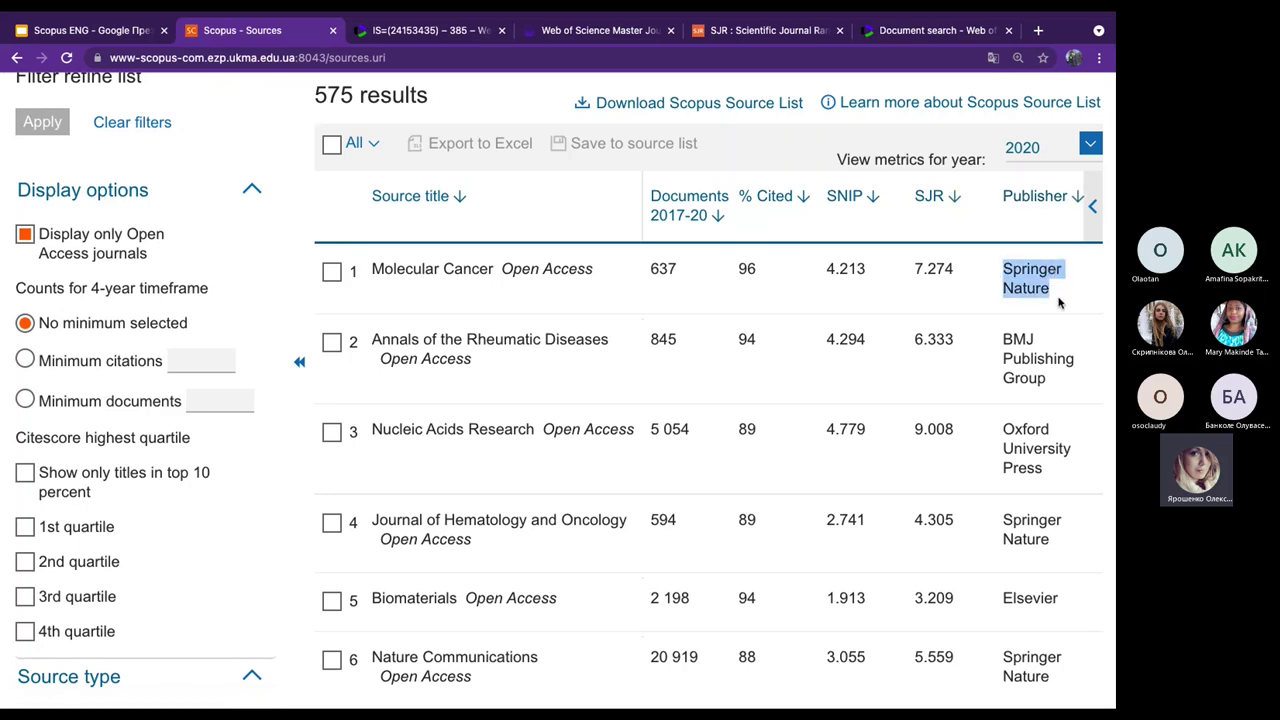
Sort the source list by publisher and reveal the Publisher column again to look through the publishers.
{"action": "left_click", "coordinate": [1079, 201]}
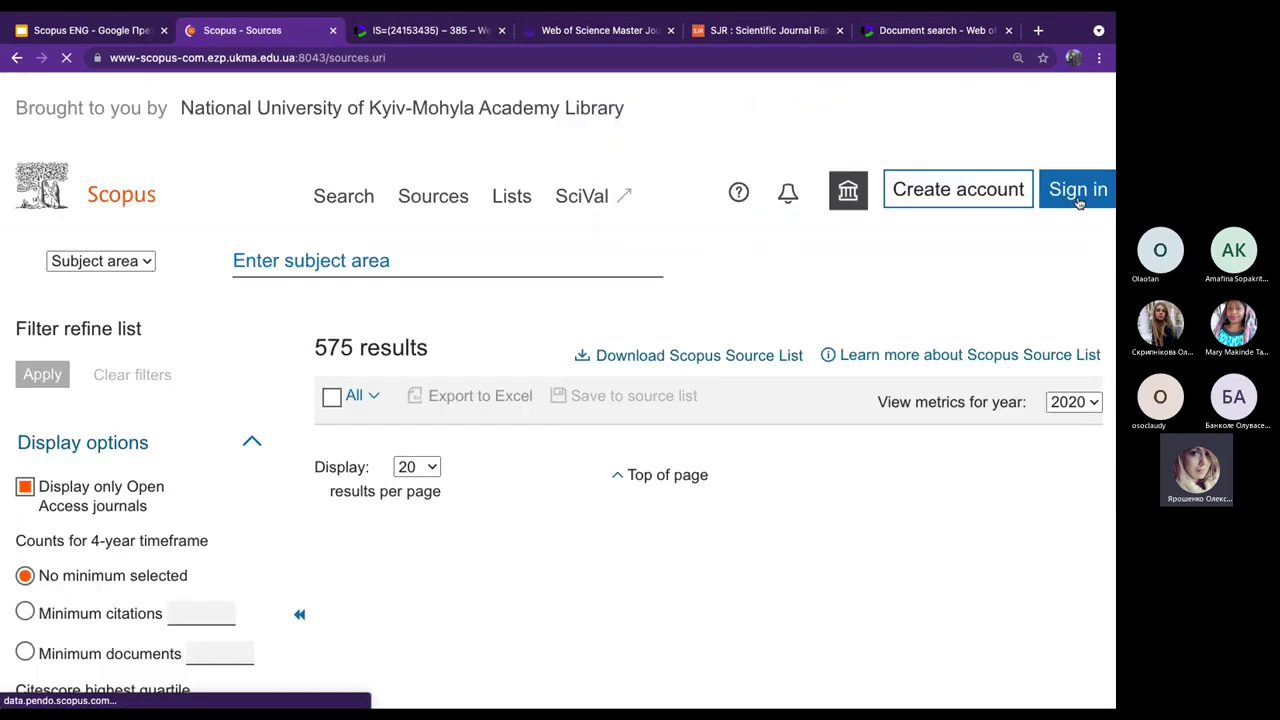
{"action": "scroll", "coordinate": [934, 505], "scroll_direction": "down", "scroll_amount": 3}
{"action": "scroll", "coordinate": [932, 500], "scroll_direction": "down", "scroll_amount": 3}
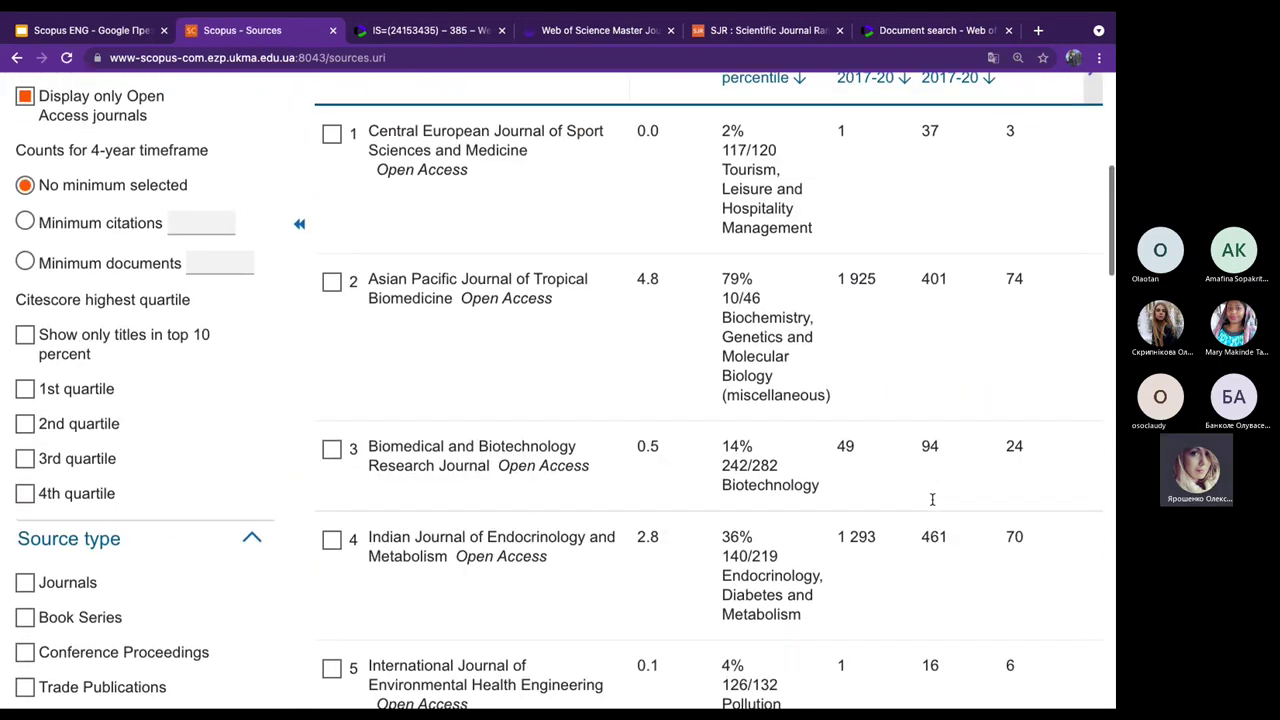
{"action": "scroll", "coordinate": [931, 503], "scroll_direction": "up", "scroll_amount": 2}
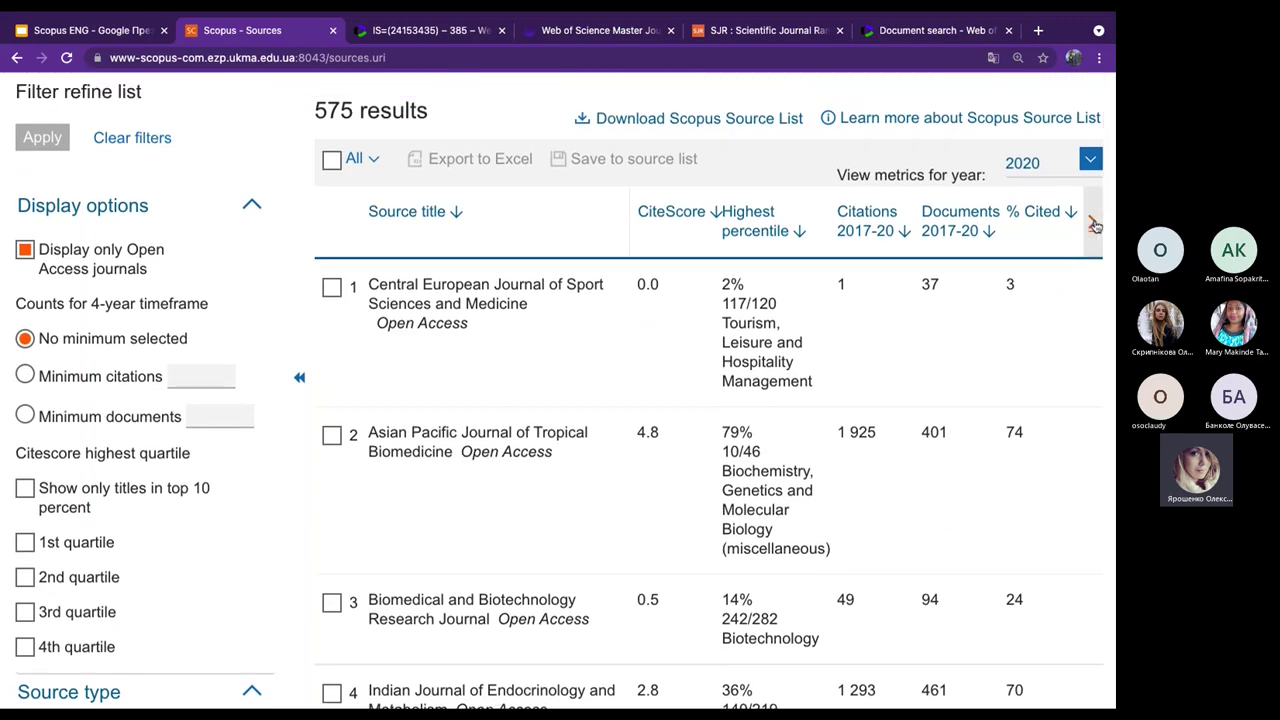
{"action": "left_click", "coordinate": [1094, 223]}
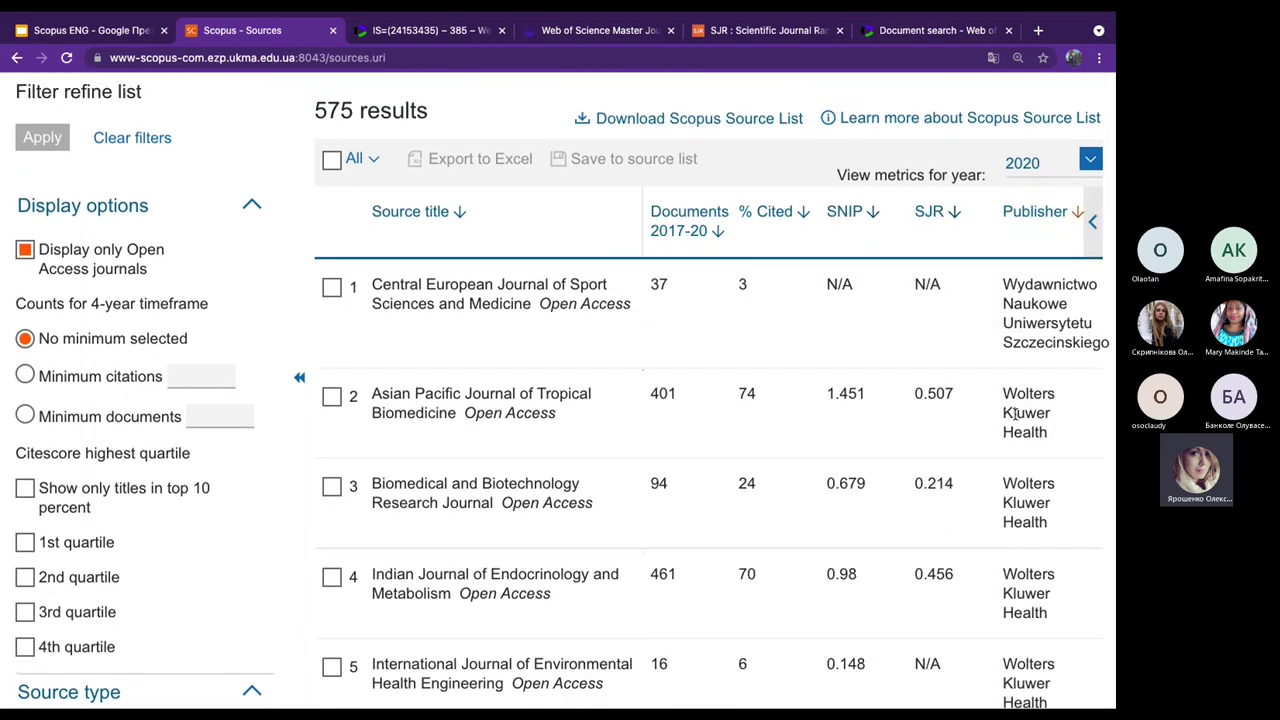
{"action": "scroll", "coordinate": [1015, 413], "scroll_direction": "down", "scroll_amount": 1}
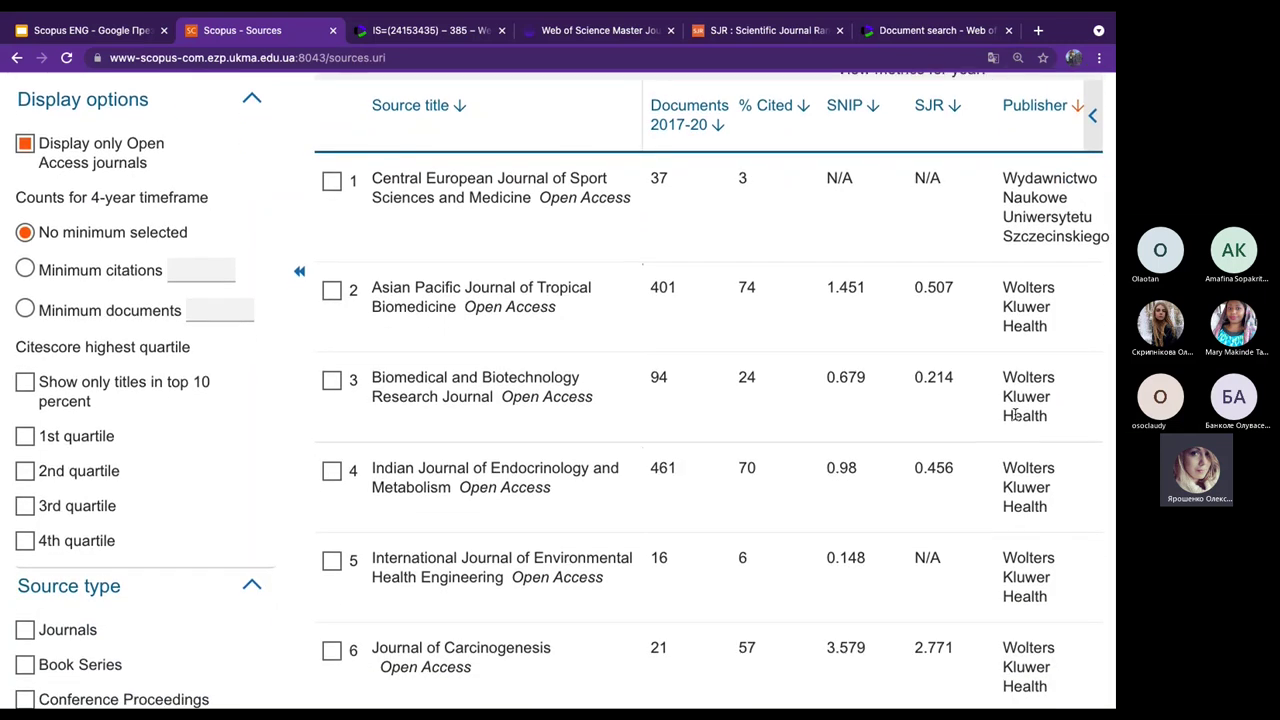
Look further down the source list, switch to the Scopus ENG deck in Google Slides and present it from the CiteScore slide.
{"action": "scroll", "coordinate": [1015, 413], "scroll_direction": "down", "scroll_amount": 1}
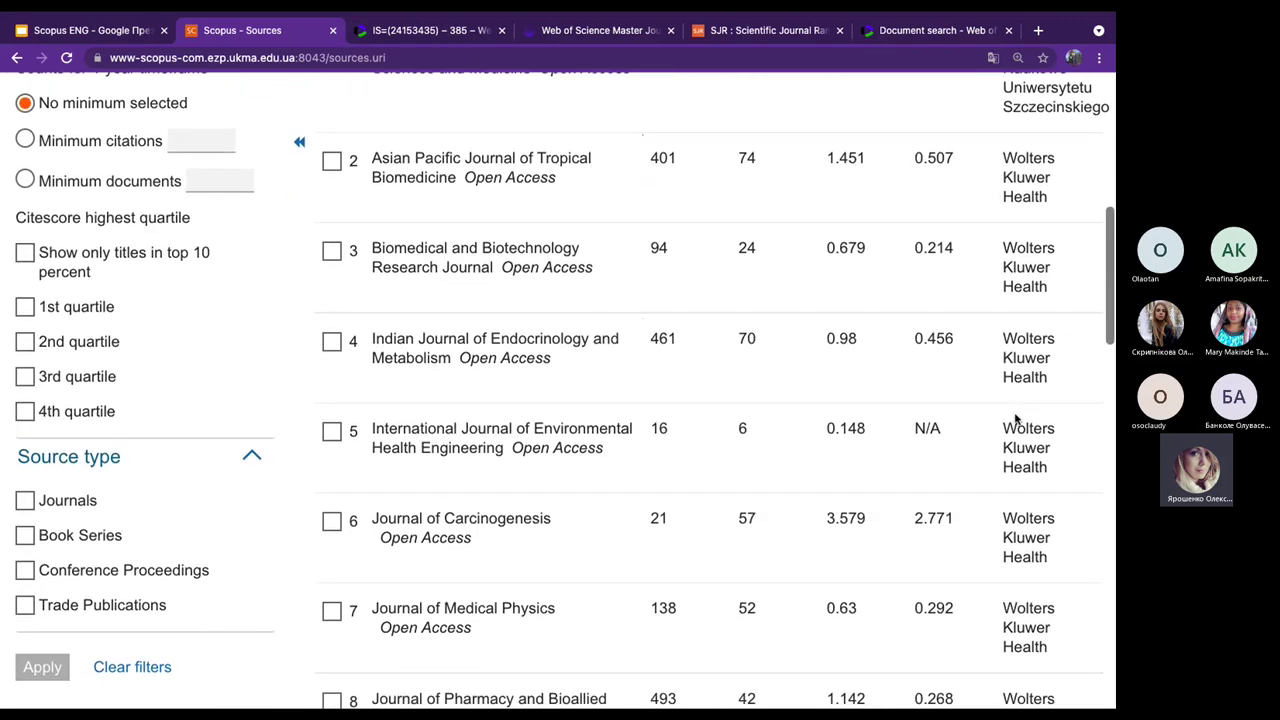
{"action": "scroll", "coordinate": [1042, 440], "scroll_direction": "down", "scroll_amount": 5}
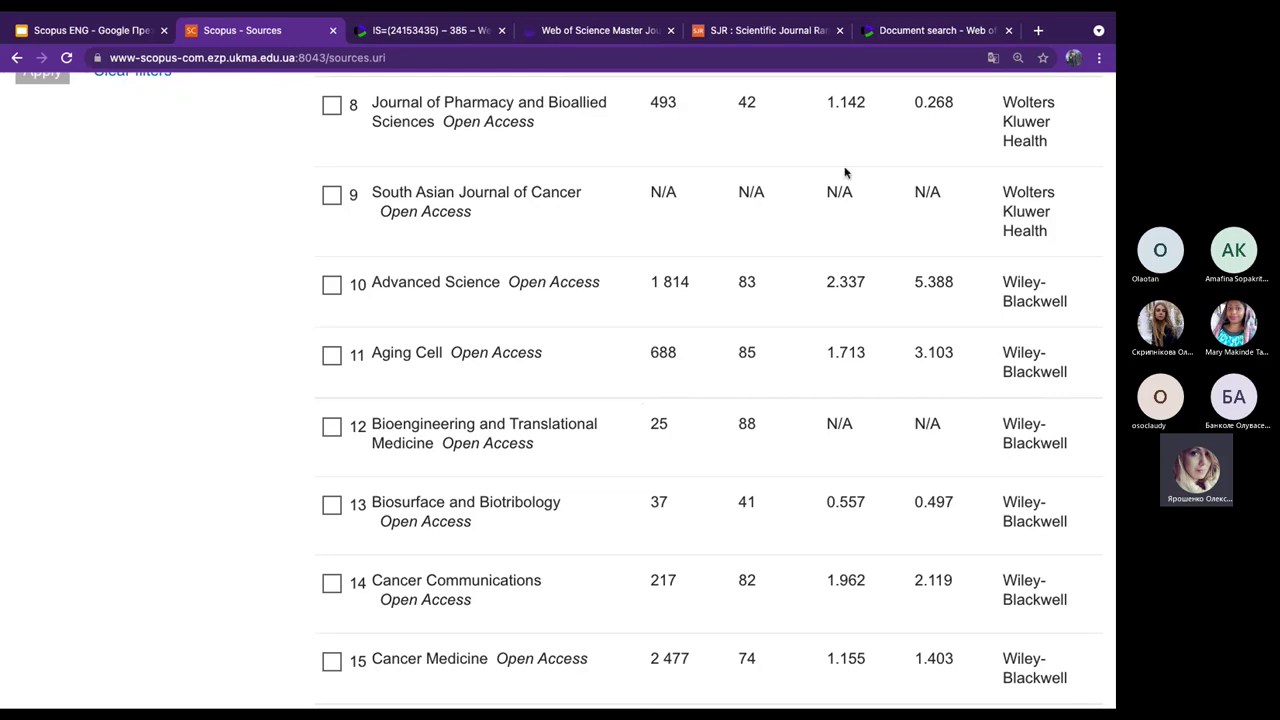
{"action": "left_click", "coordinate": [88, 31]}
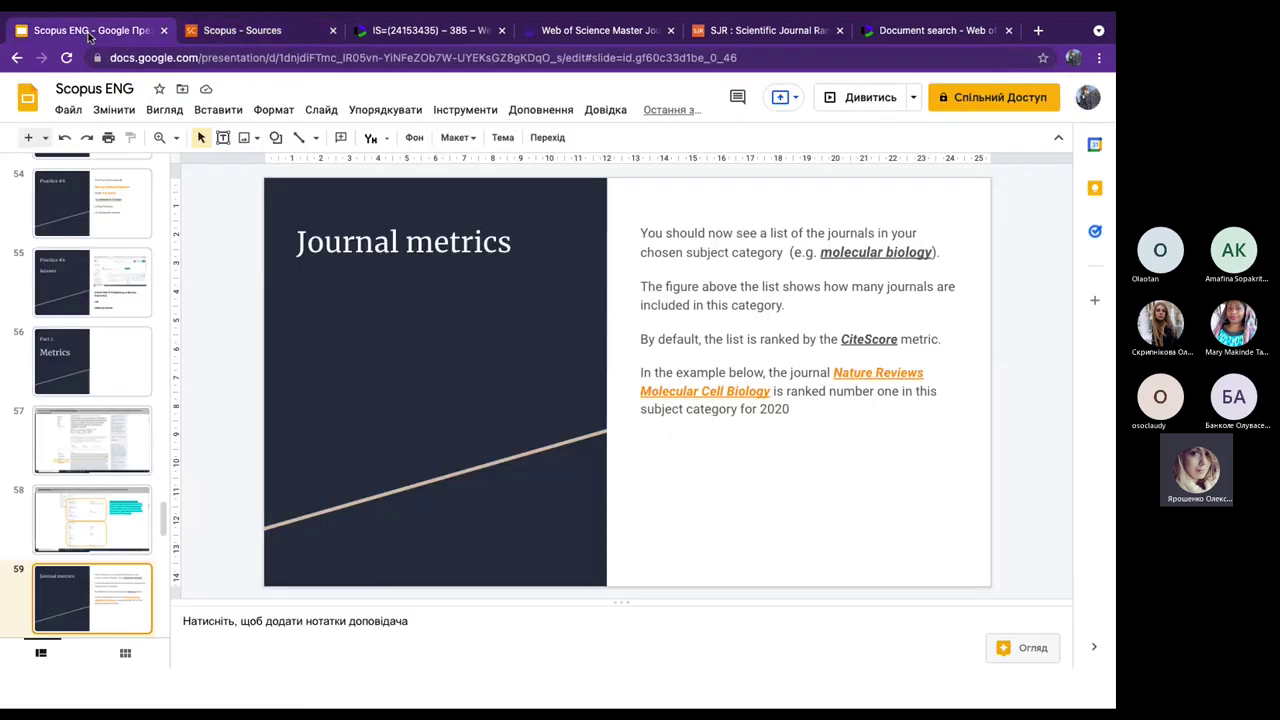
{"action": "scroll", "coordinate": [113, 565], "scroll_direction": "down", "scroll_amount": 3}
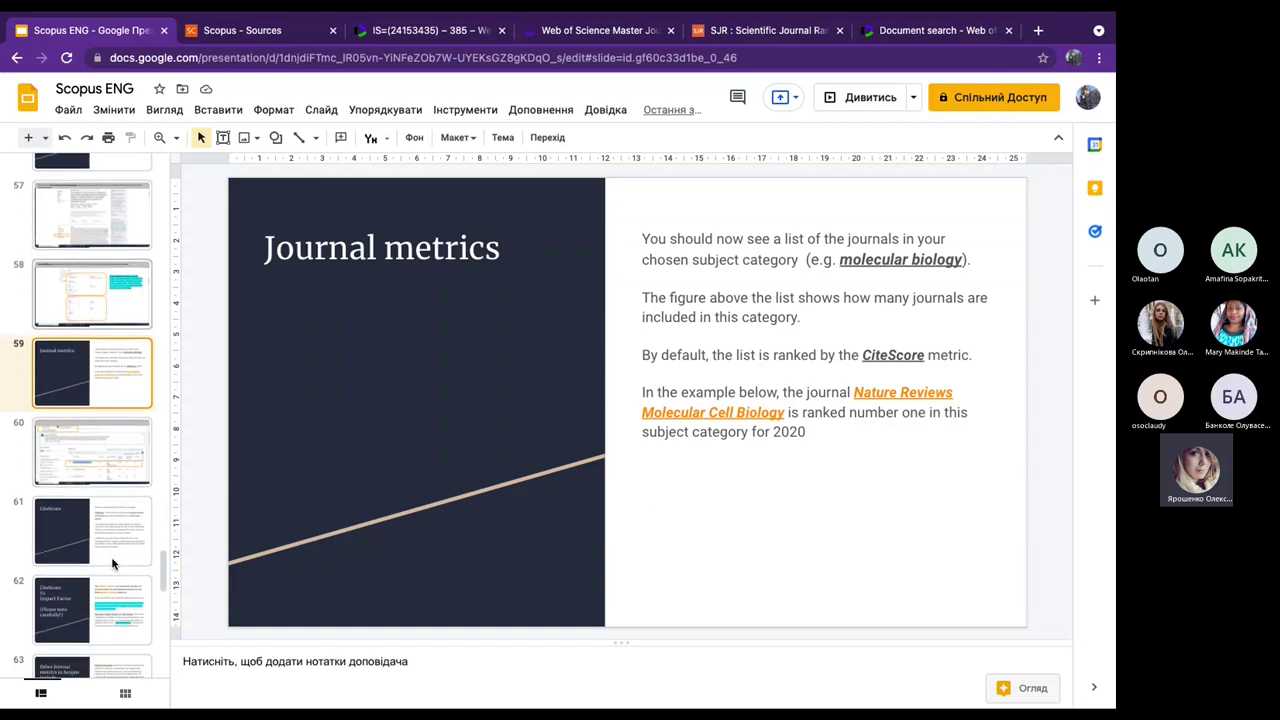
{"action": "left_click", "coordinate": [125, 464]}
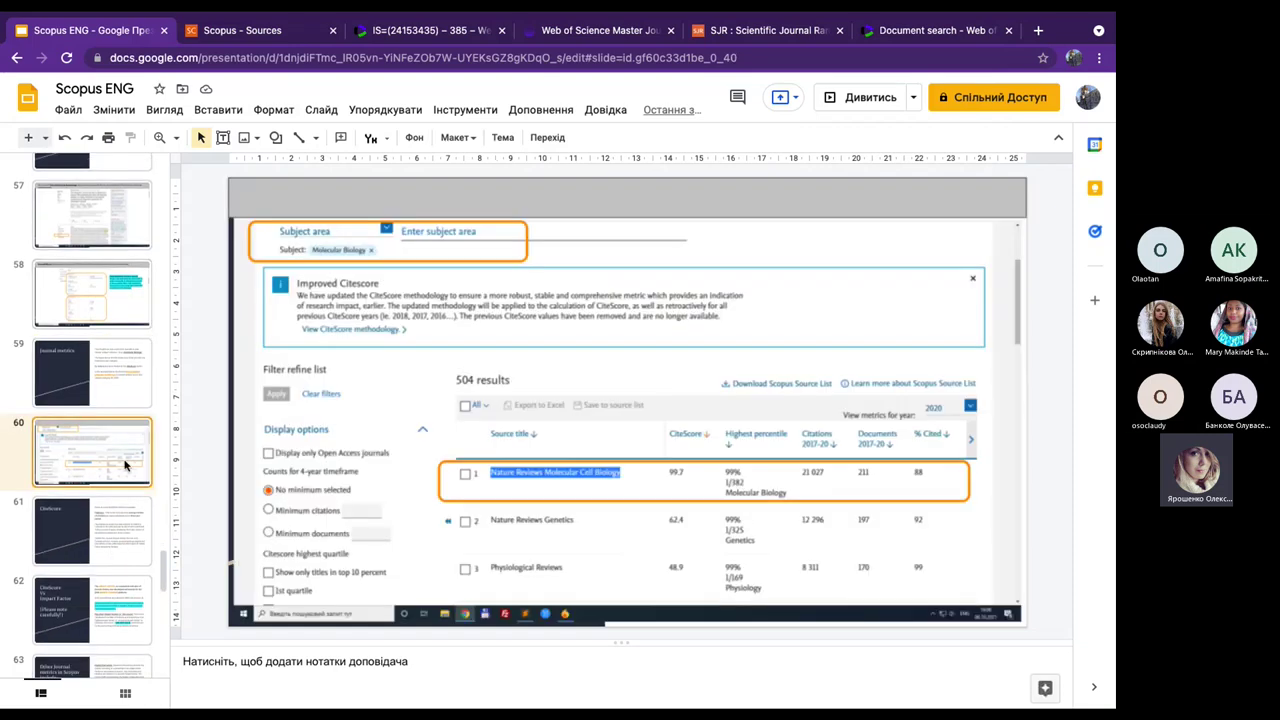
{"action": "left_click", "coordinate": [116, 537]}
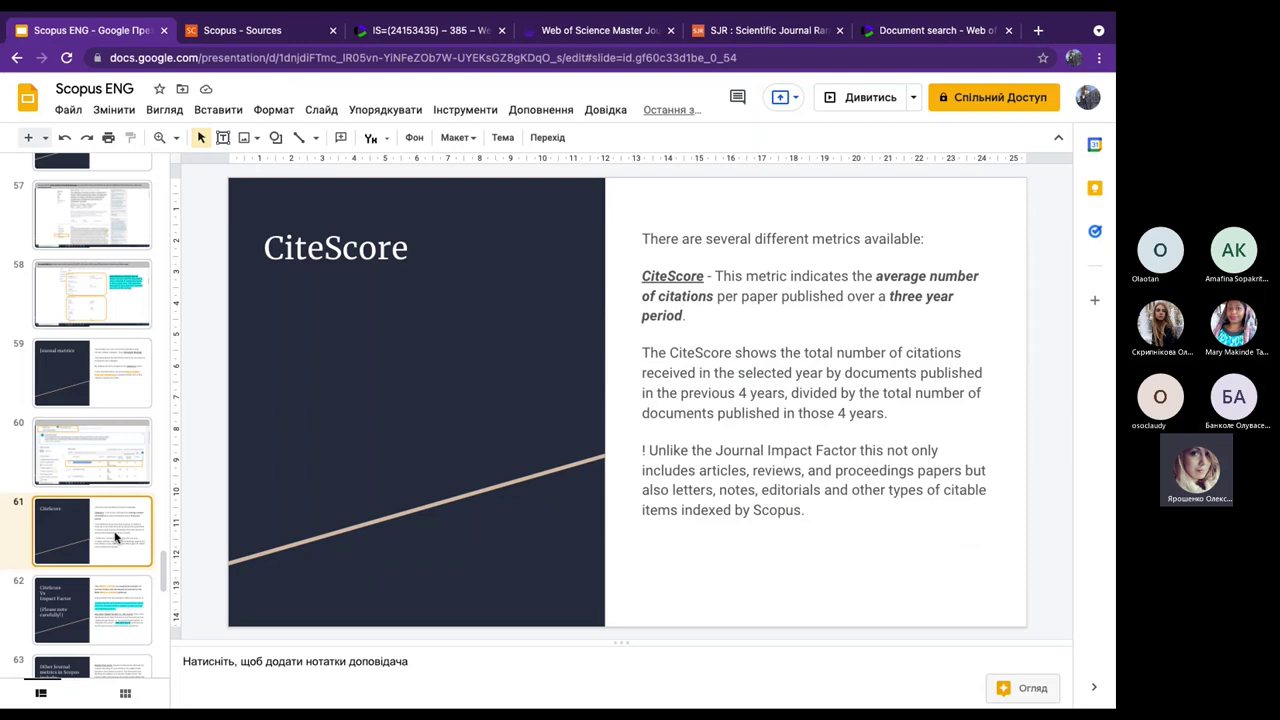
{"action": "left_click", "coordinate": [866, 97]}
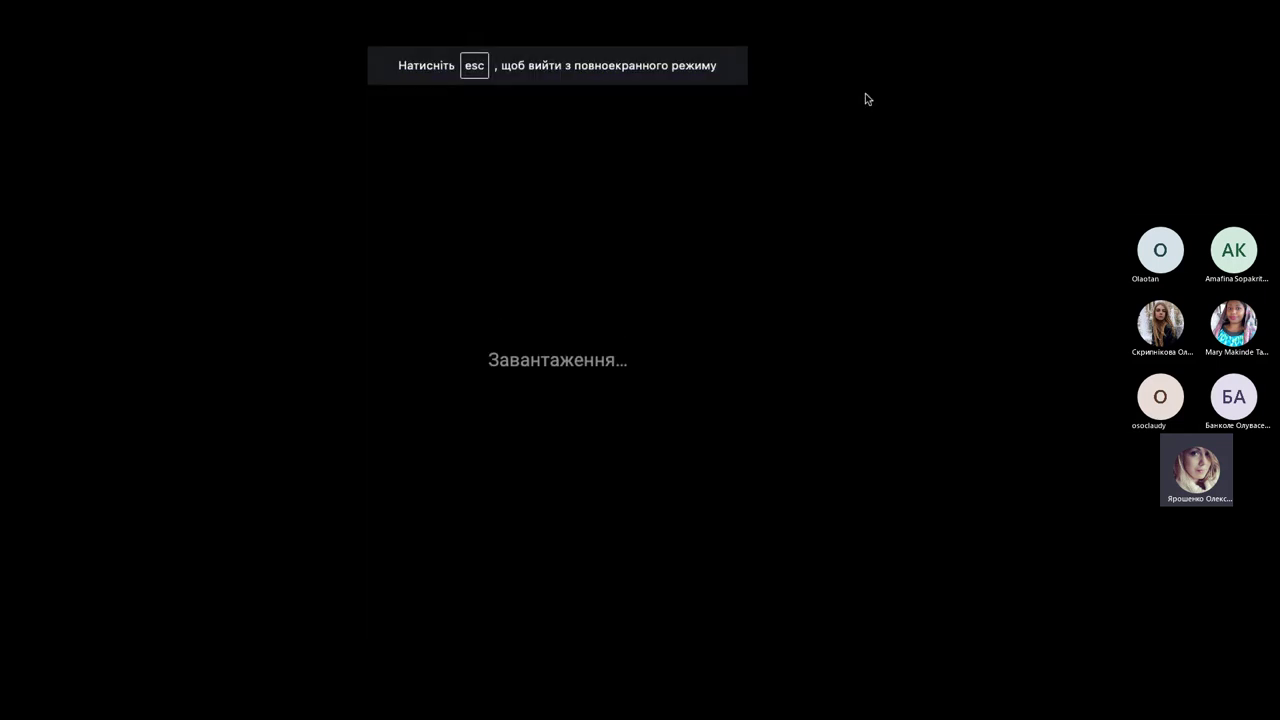
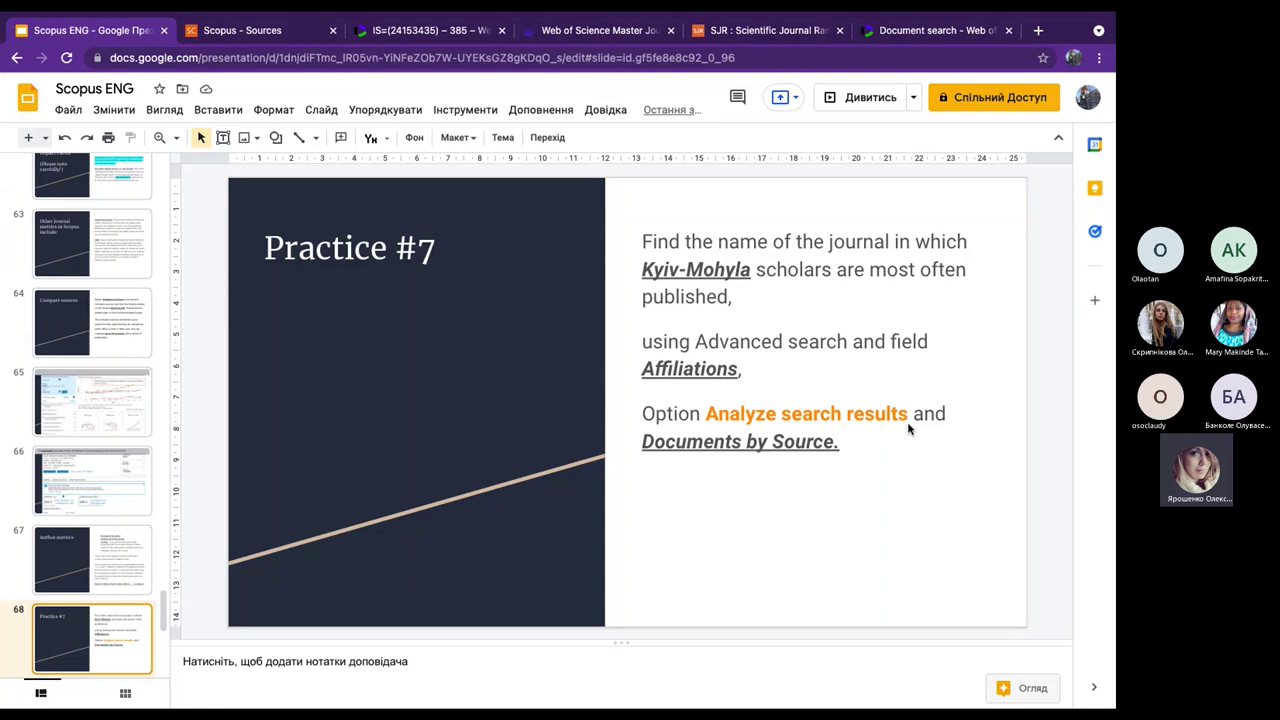
Switch back to Scopus, leave the sources list for the basic search and set it to search by affiliation.
{"action": "left_click", "coordinate": [262, 38]}
{"action": "scroll", "coordinate": [208, 295], "scroll_direction": "up", "scroll_amount": 15}
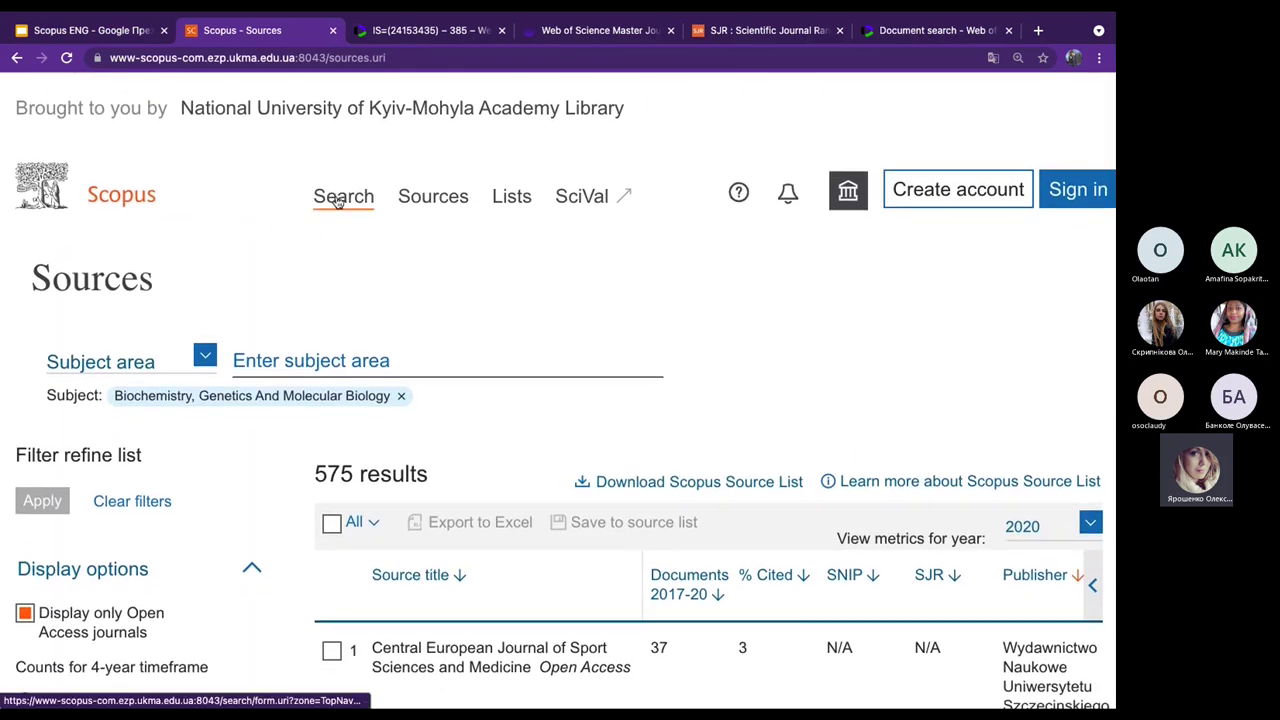
{"action": "left_click", "coordinate": [337, 204]}
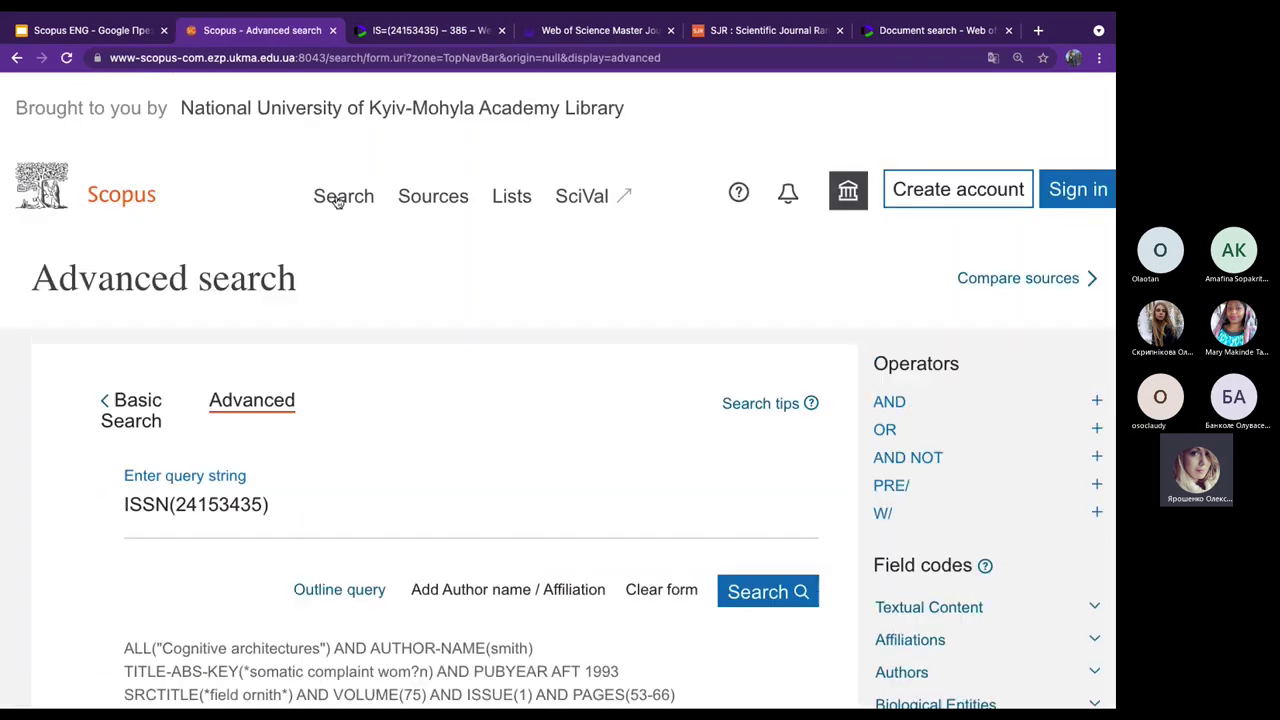
{"action": "scroll", "coordinate": [426, 395], "scroll_direction": "down", "scroll_amount": 2}
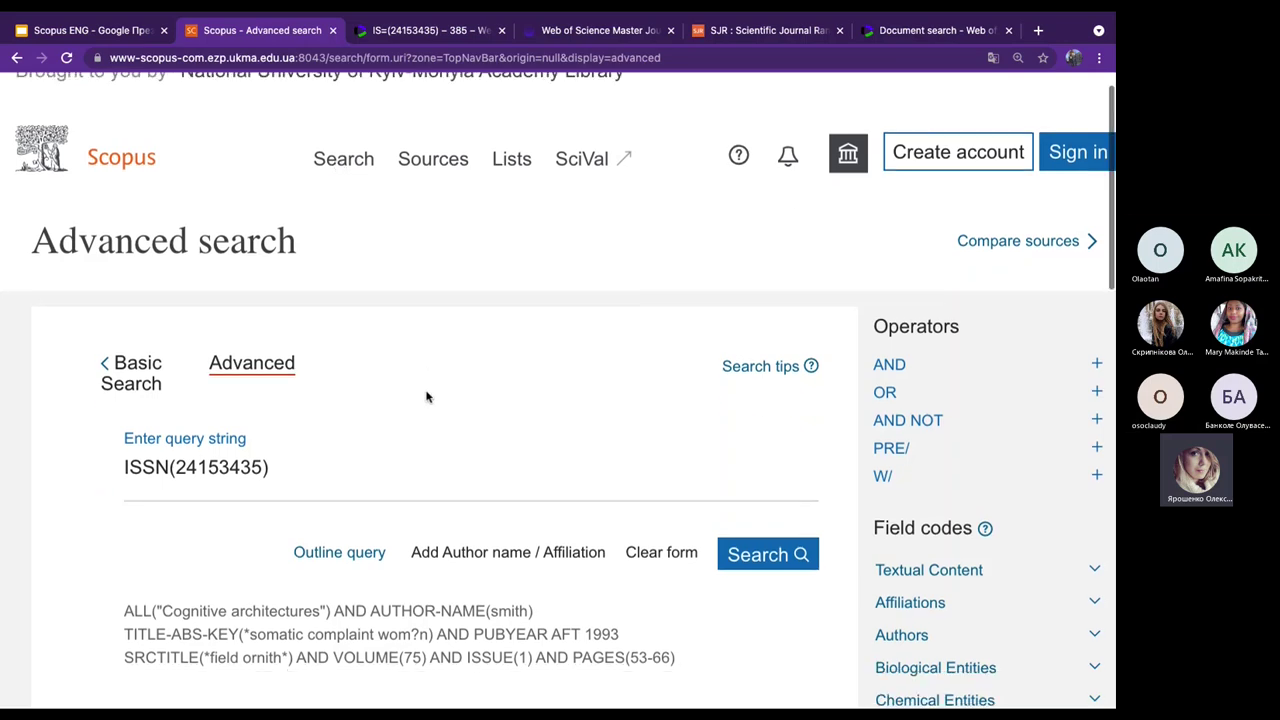
{"action": "scroll", "coordinate": [426, 395], "scroll_direction": "up", "scroll_amount": 2}
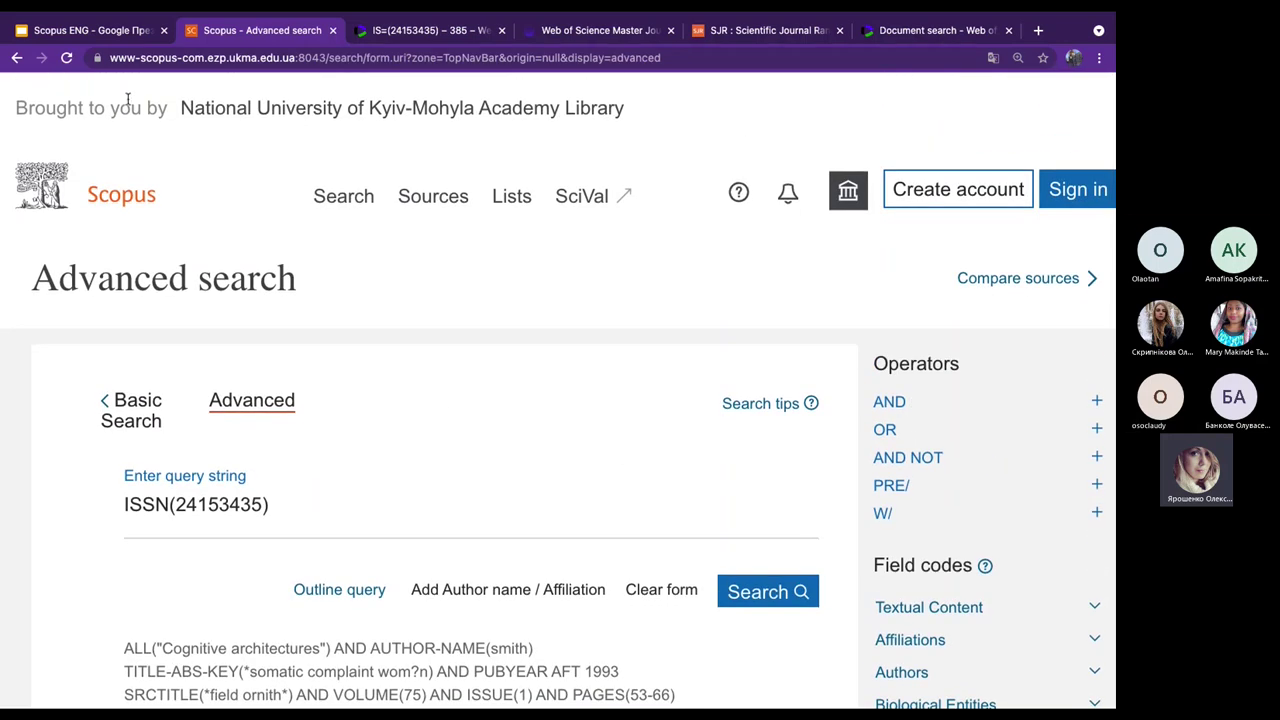
{"action": "left_click", "coordinate": [330, 200]}
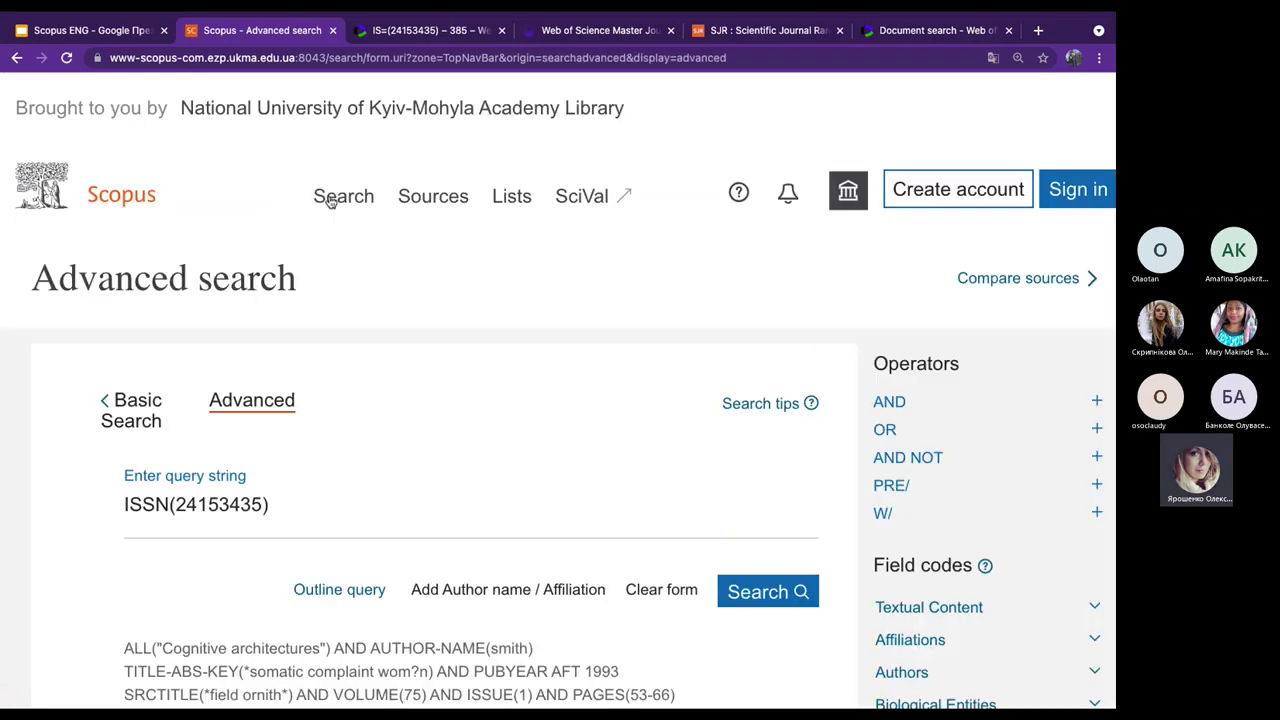
{"action": "left_click", "coordinate": [130, 422]}
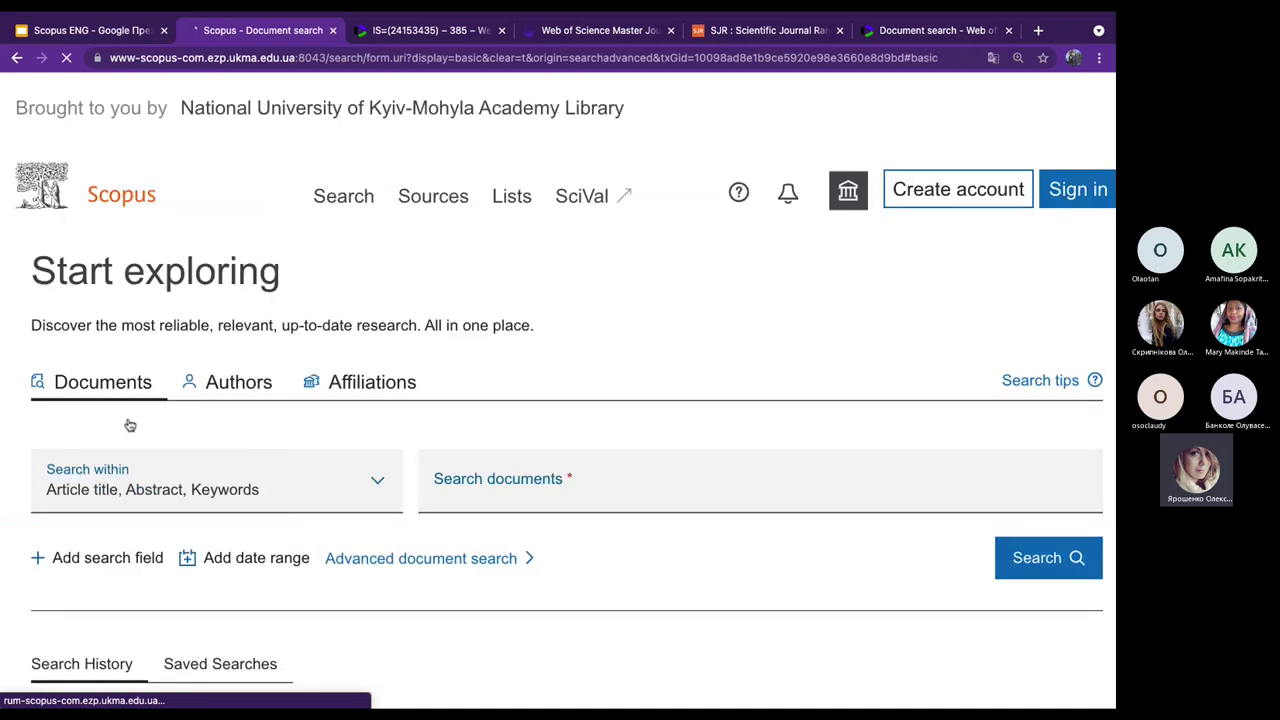
{"action": "left_click", "coordinate": [363, 382]}
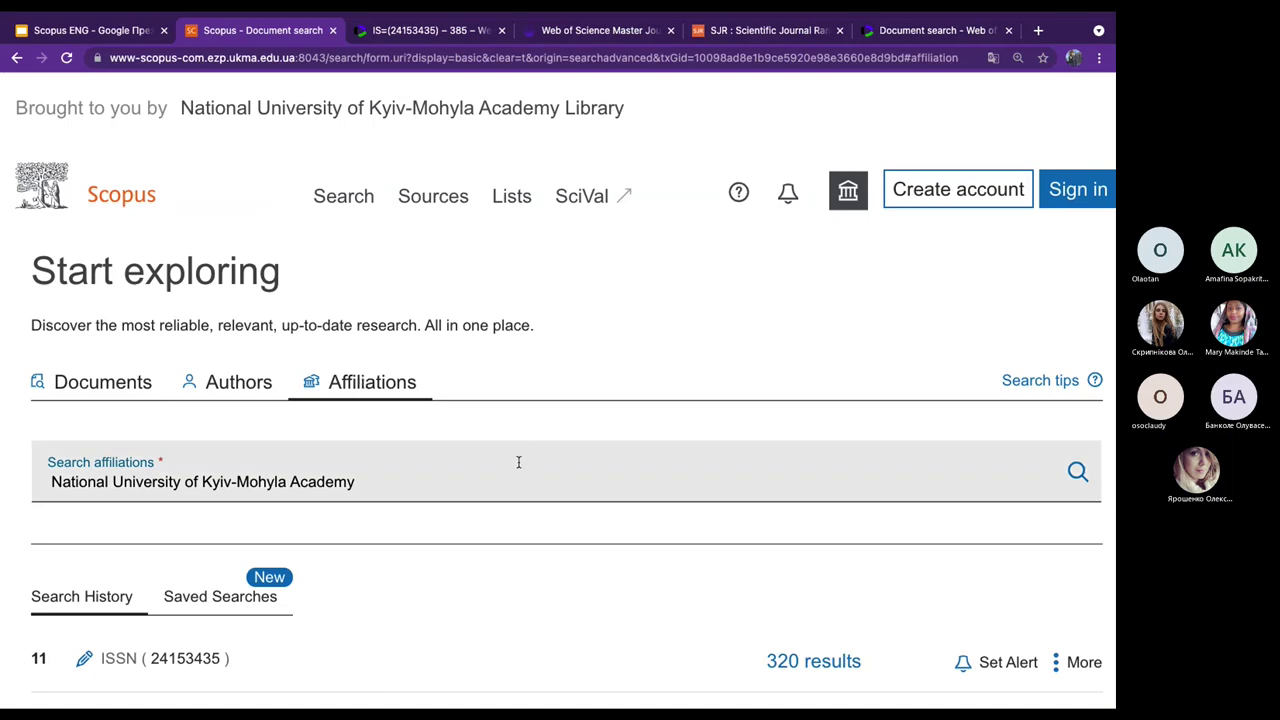
Select the text in the affiliation search field and open the suggested National University of Kyiv-Mohyla Academy profile.
{"action": "scroll", "coordinate": [516, 464], "scroll_direction": "down", "scroll_amount": 2}
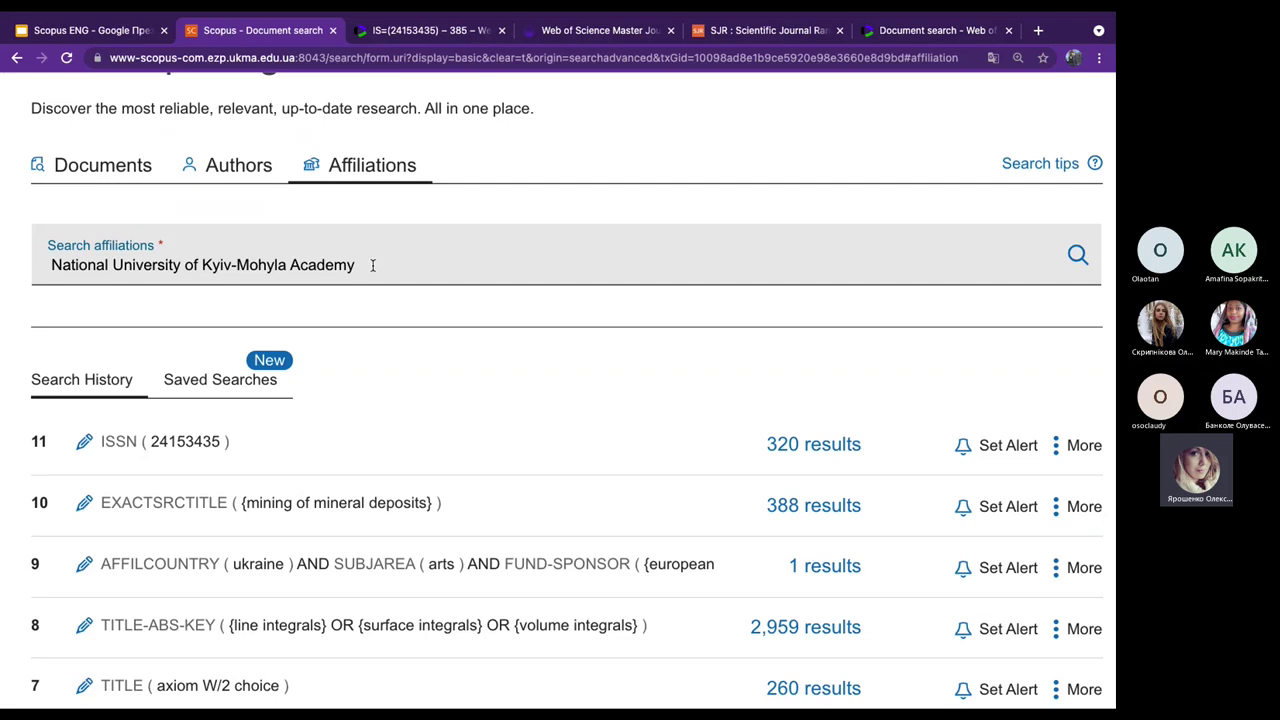
{"action": "left_click_drag", "start_coordinate": [375, 262], "coordinate": [74, 273]}
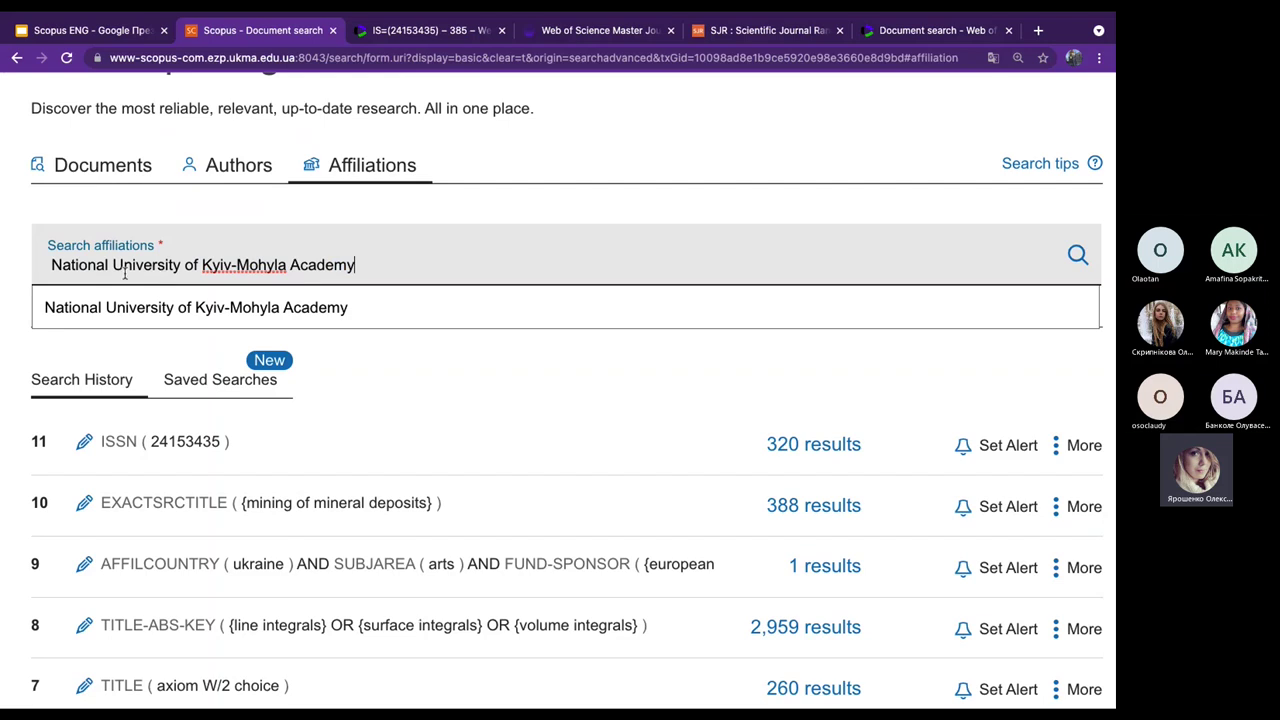
{"action": "left_click_drag", "start_coordinate": [370, 266], "coordinate": [67, 260]}
{"action": "left_click", "coordinate": [165, 263]}
{"action": "left_click", "coordinate": [37, 265], "text": "shift"}
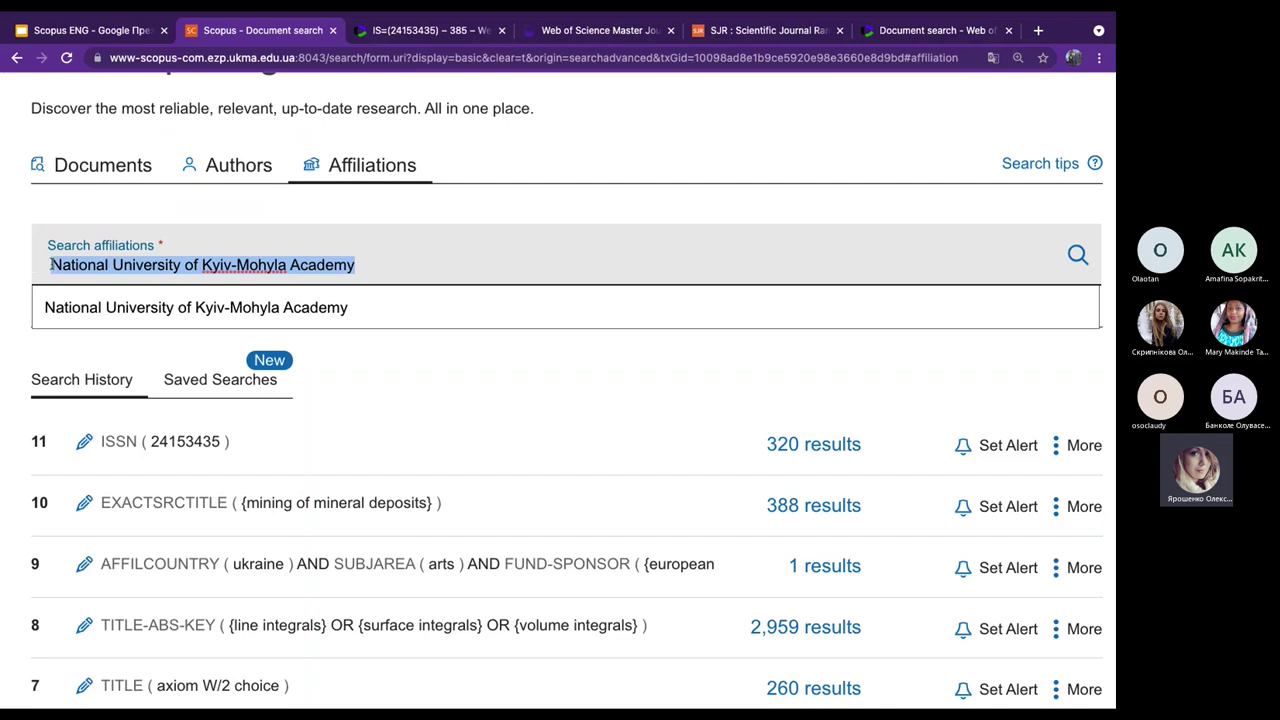
{"action": "left_click", "coordinate": [240, 312]}
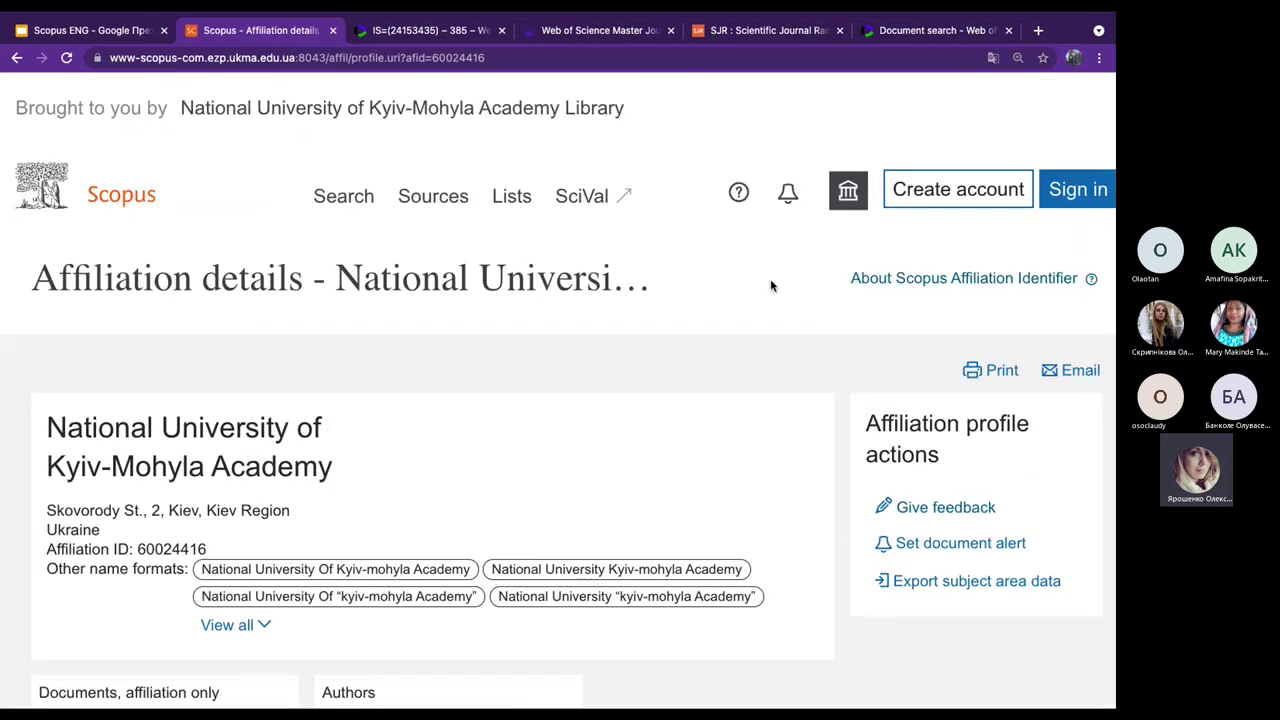
Examine the university's document and author counts, its documents by subject area and the slices of the subject pie chart.
{"action": "scroll", "coordinate": [749, 446], "scroll_direction": "down", "scroll_amount": 3}
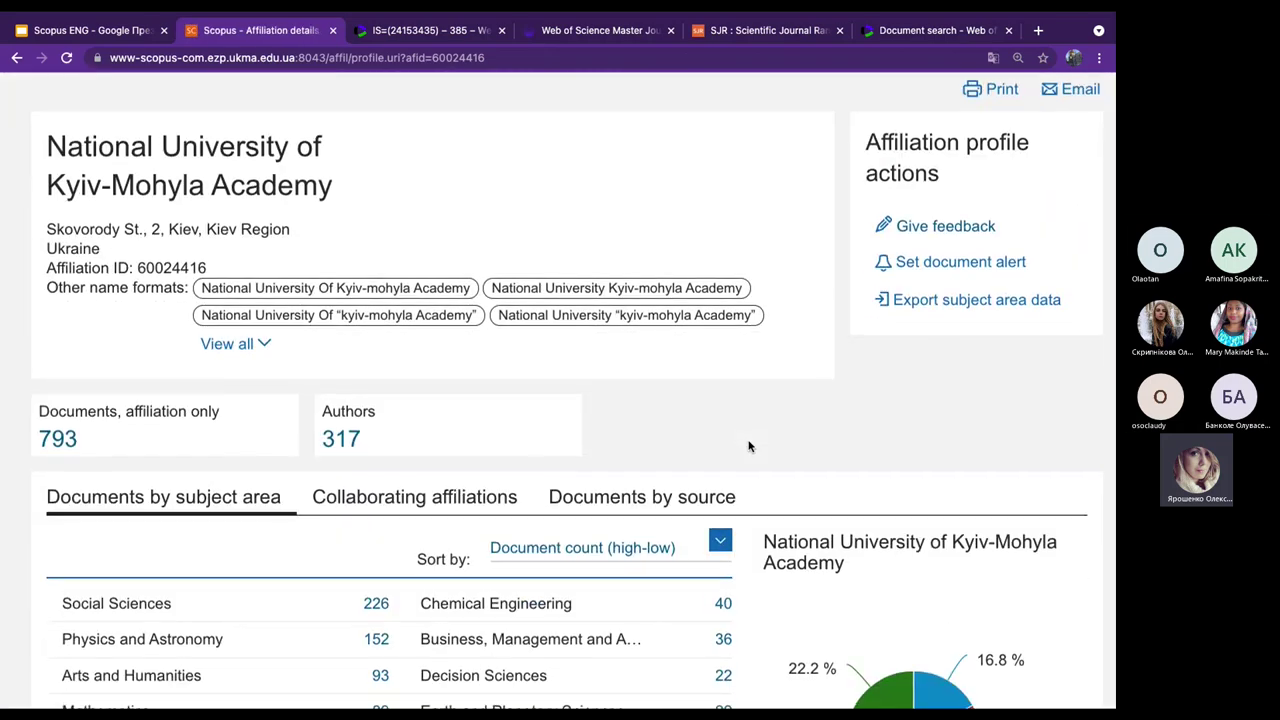
{"action": "scroll", "coordinate": [749, 446], "scroll_direction": "down", "scroll_amount": 1}
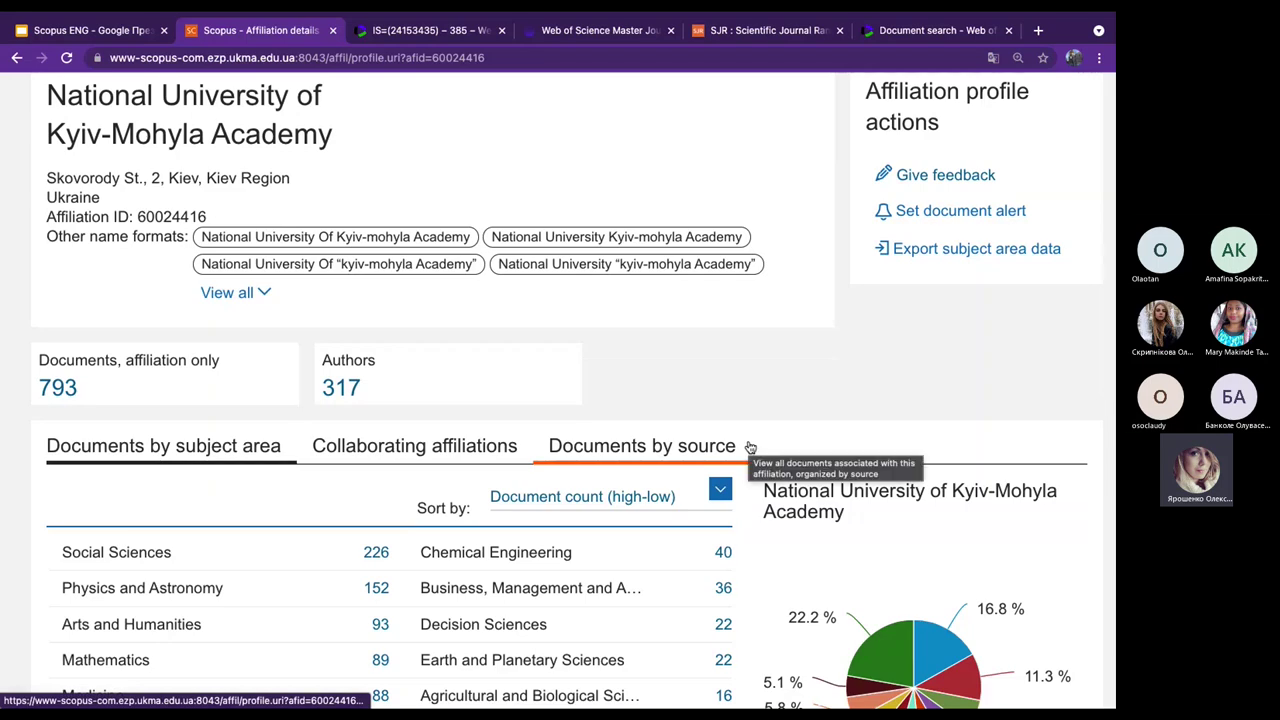
{"action": "scroll", "coordinate": [749, 446], "scroll_direction": "down", "scroll_amount": 2}
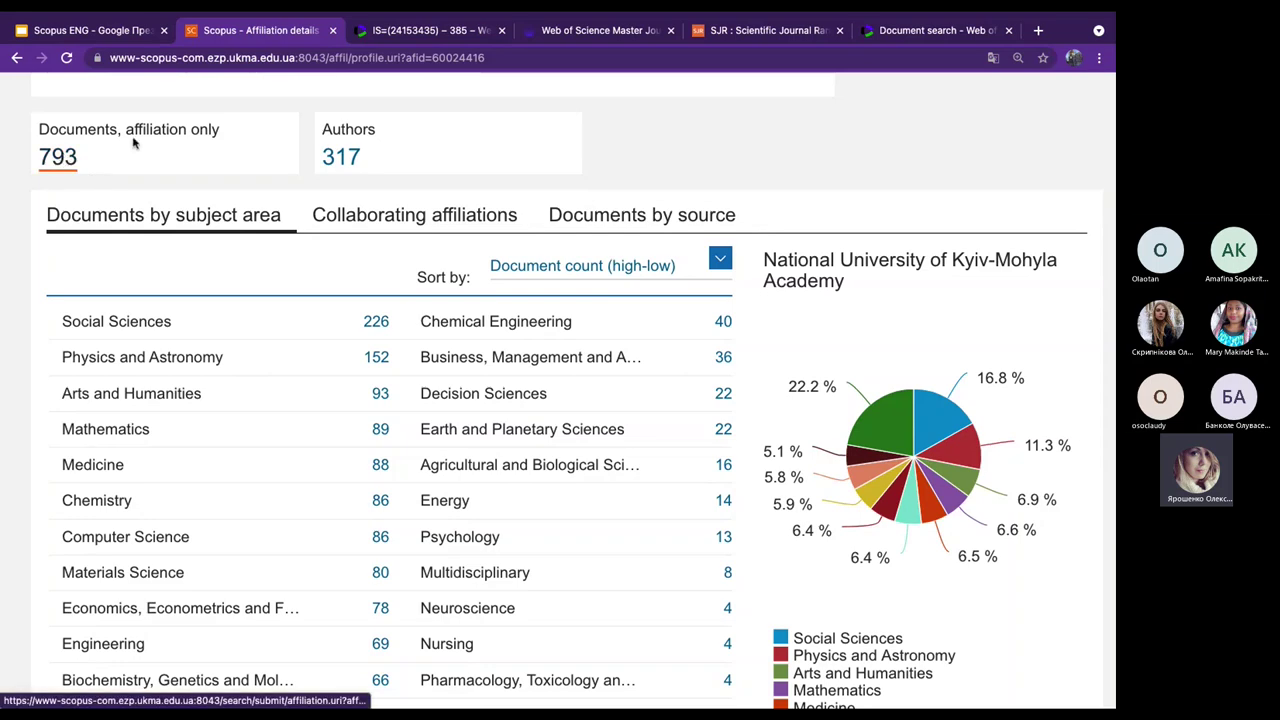
{"action": "scroll", "coordinate": [286, 506], "scroll_direction": "down", "scroll_amount": 2}
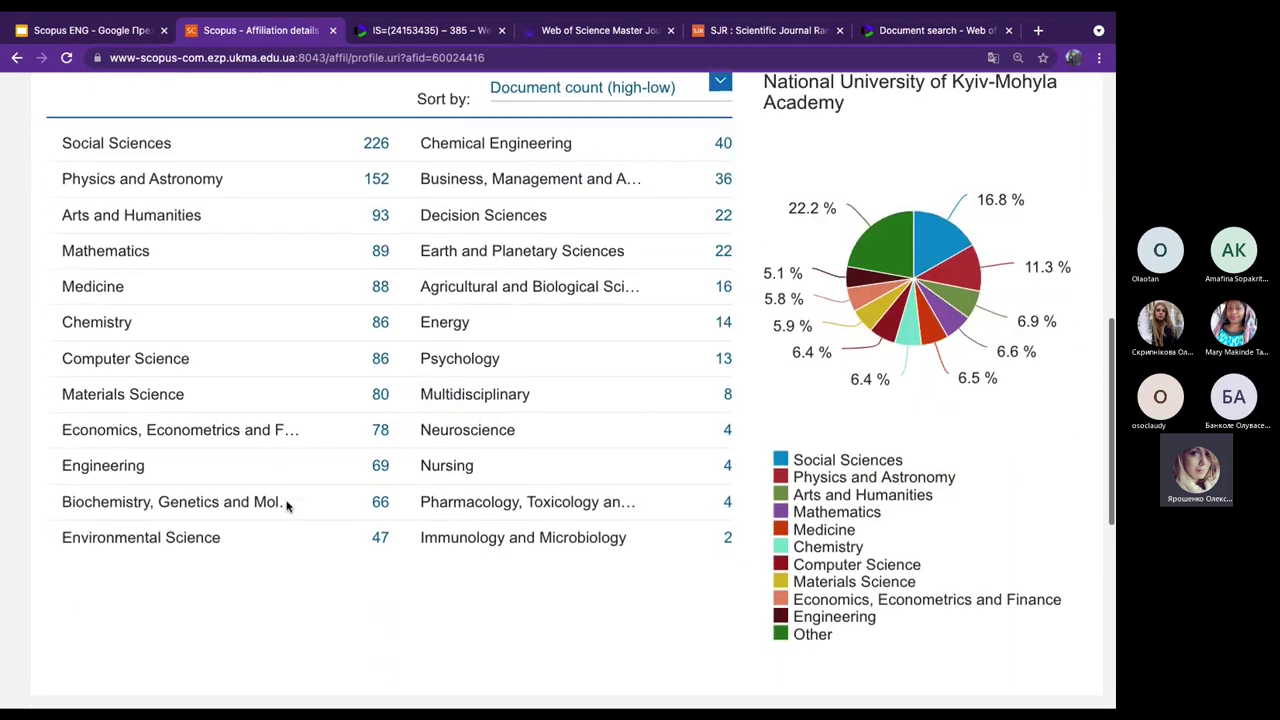
{"action": "mouse_move", "coordinate": [845, 235]}
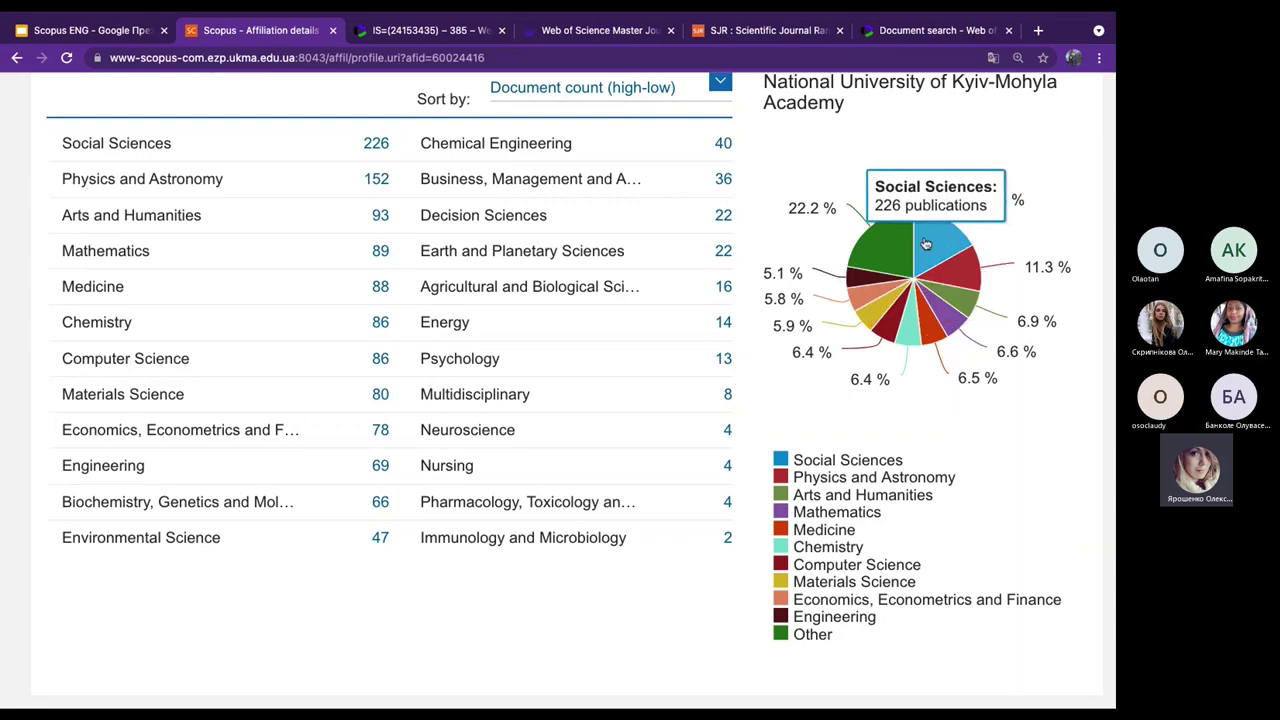
{"action": "mouse_move", "coordinate": [877, 273]}
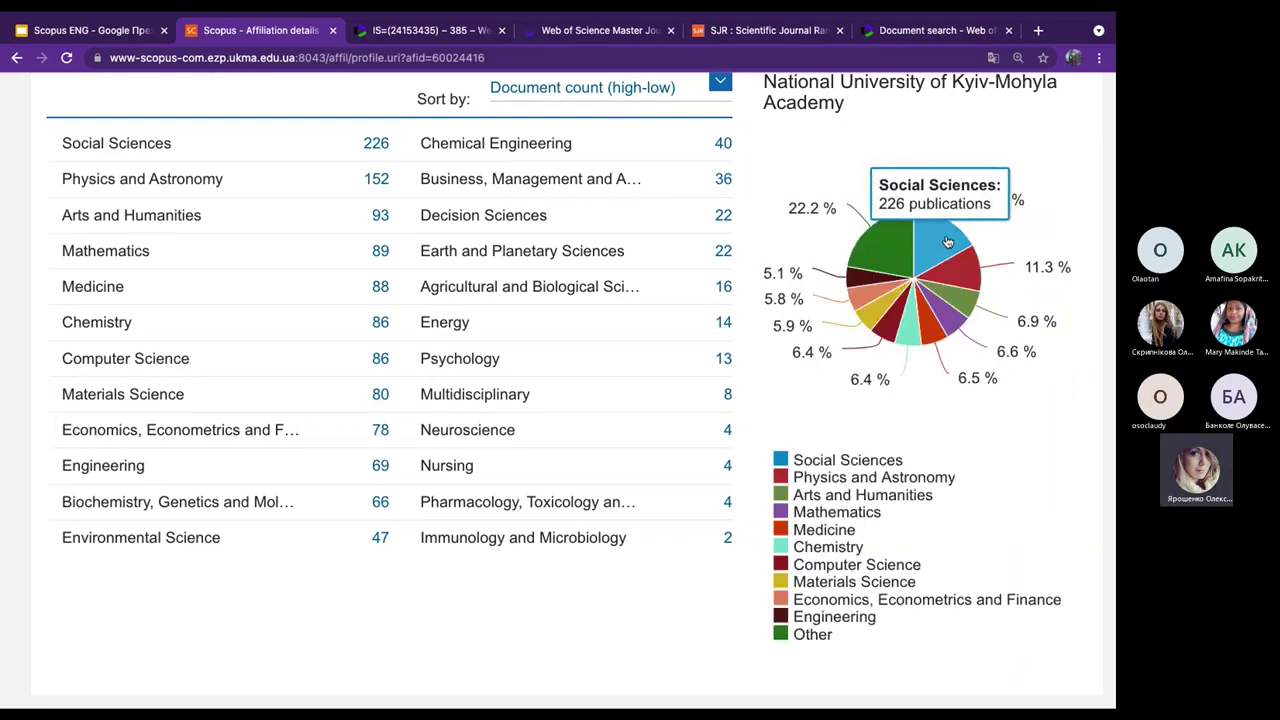
{"action": "mouse_move", "coordinate": [963, 289]}
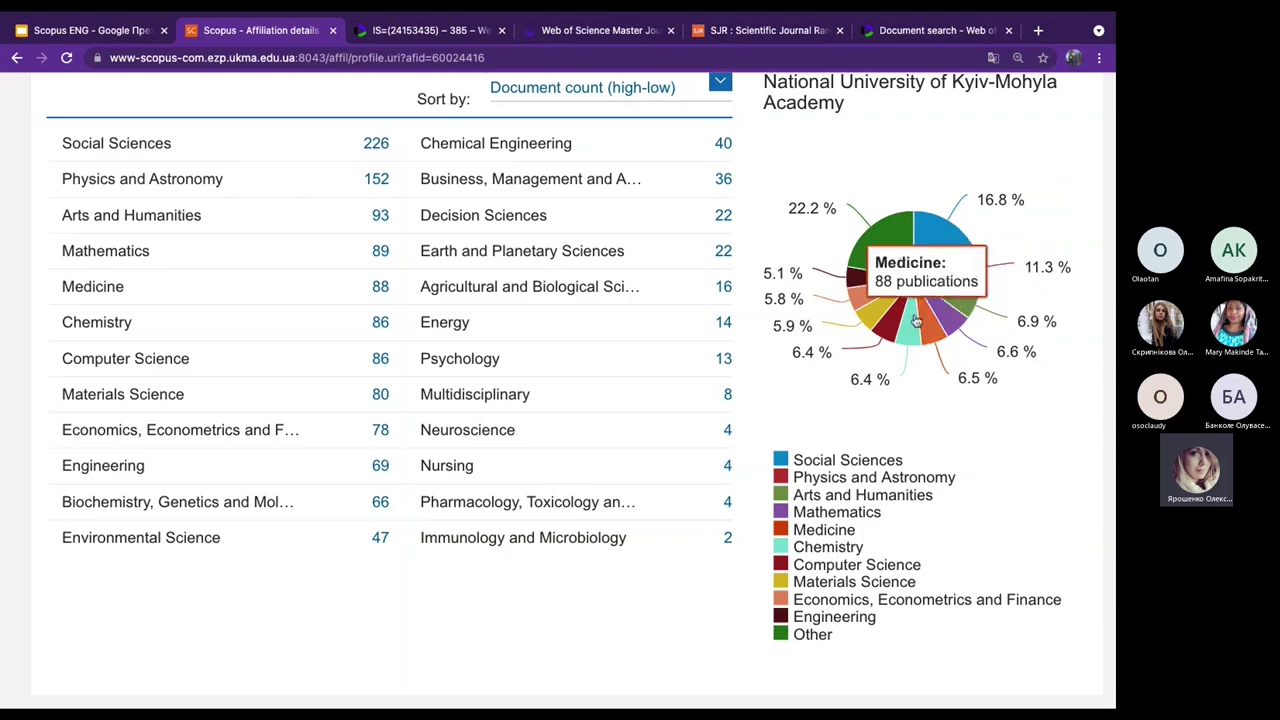
{"action": "scroll", "coordinate": [718, 567], "scroll_direction": "down", "scroll_amount": 4}
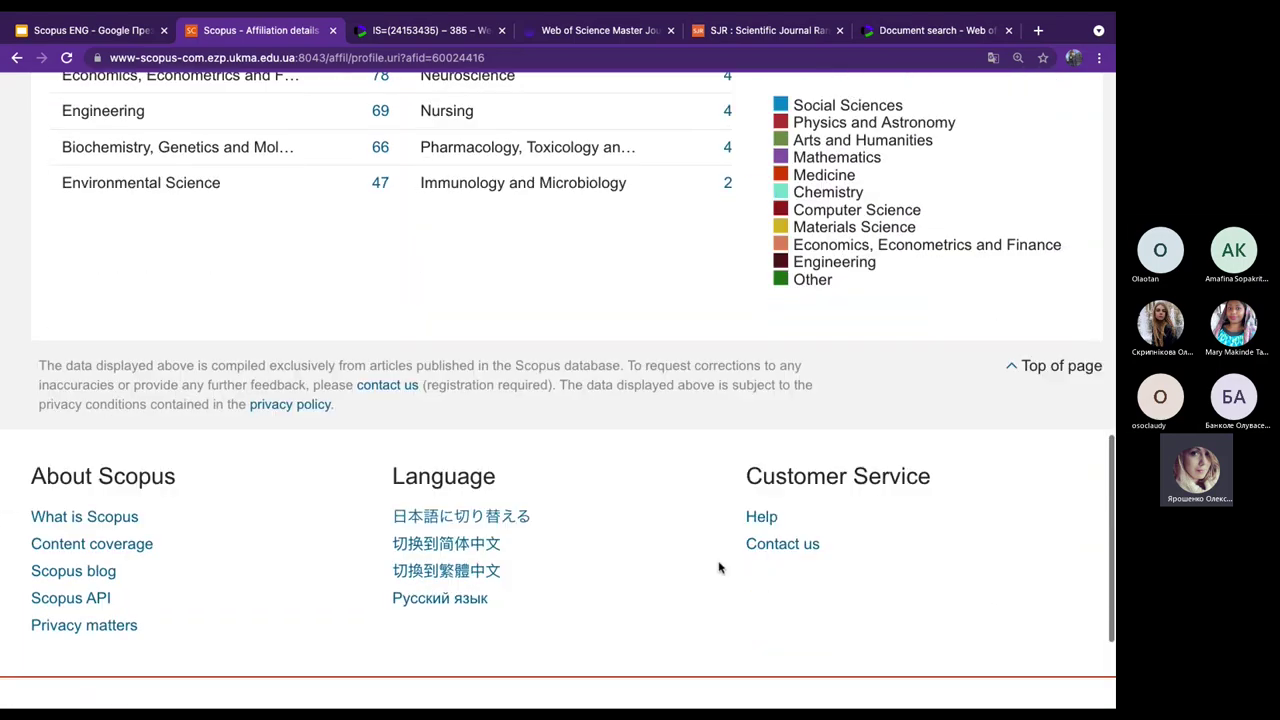
{"action": "scroll", "coordinate": [718, 567], "scroll_direction": "up", "scroll_amount": 8}
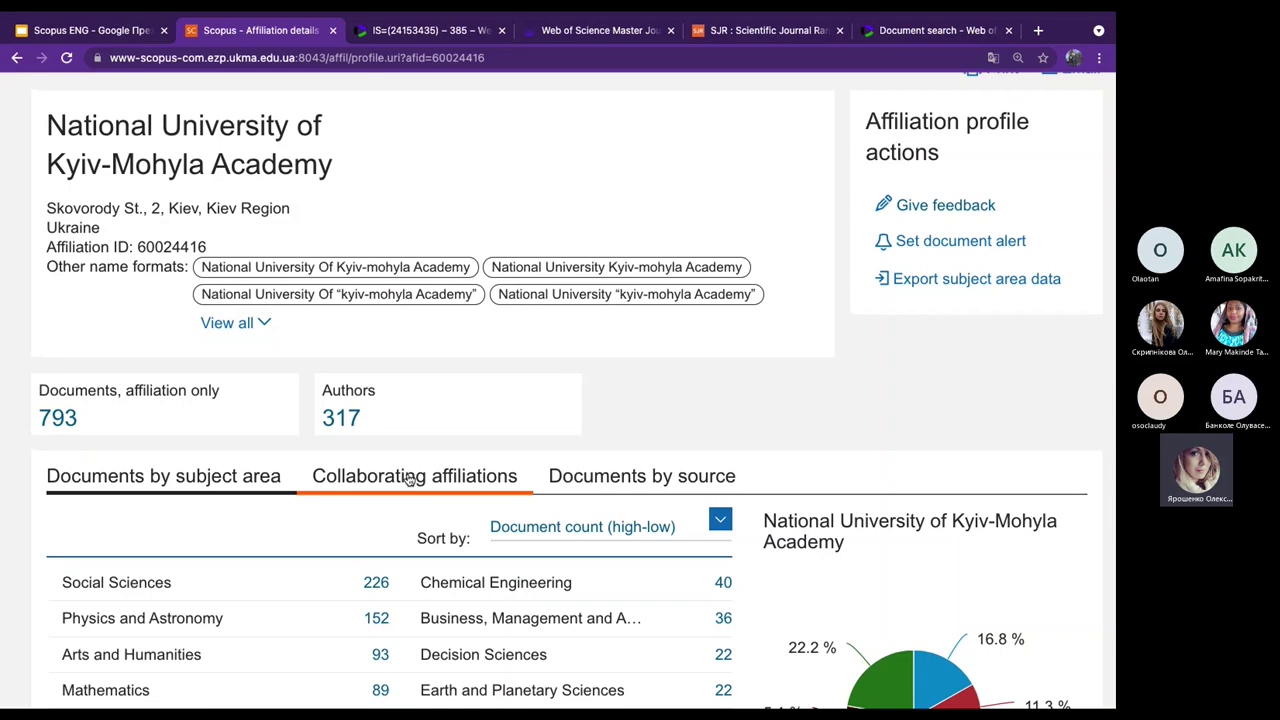
Show the university's collaborating affiliations and look through the list with their document counts.
{"action": "left_click", "coordinate": [410, 476]}
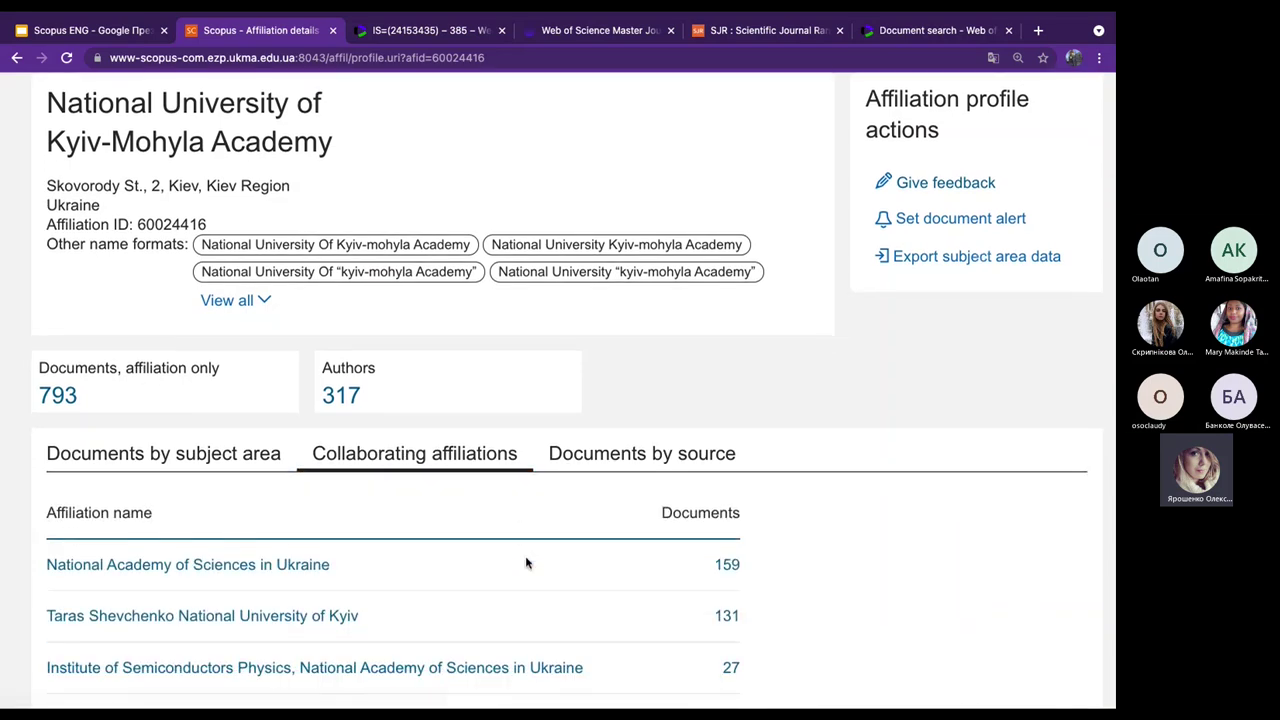
{"action": "scroll", "coordinate": [527, 563], "scroll_direction": "down", "scroll_amount": 4}
{"action": "scroll", "coordinate": [527, 563], "scroll_direction": "down", "scroll_amount": 1}
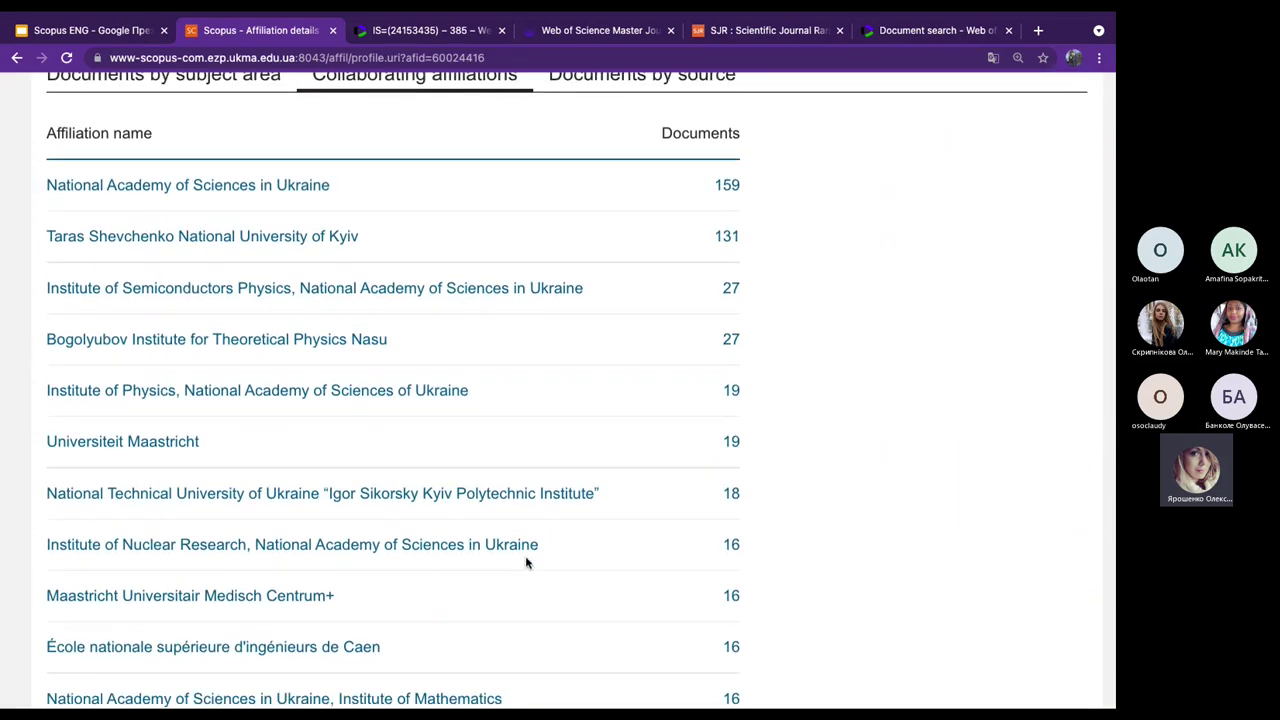
{"action": "scroll", "coordinate": [527, 563], "scroll_direction": "up", "scroll_amount": 1}
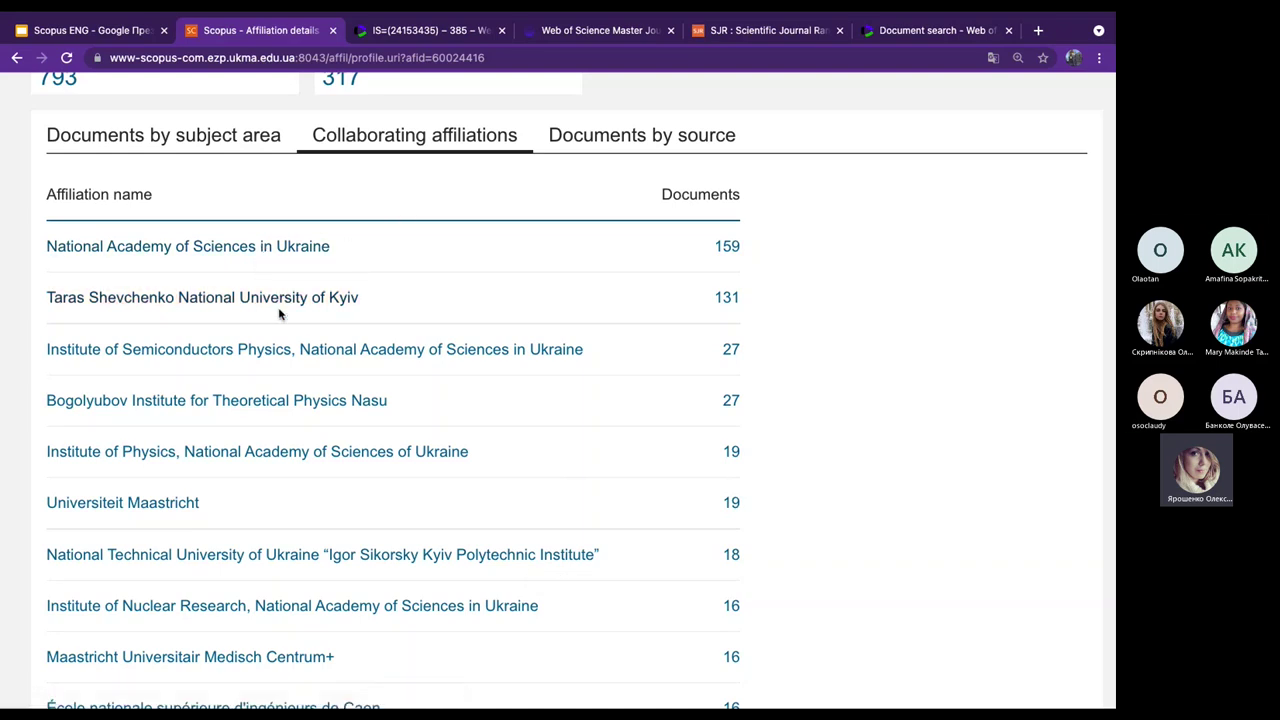
Show the university's documents by source and highlight the first journal, Cybernetics And Systems Analysis, together with its document count.
{"action": "left_click", "coordinate": [592, 148]}
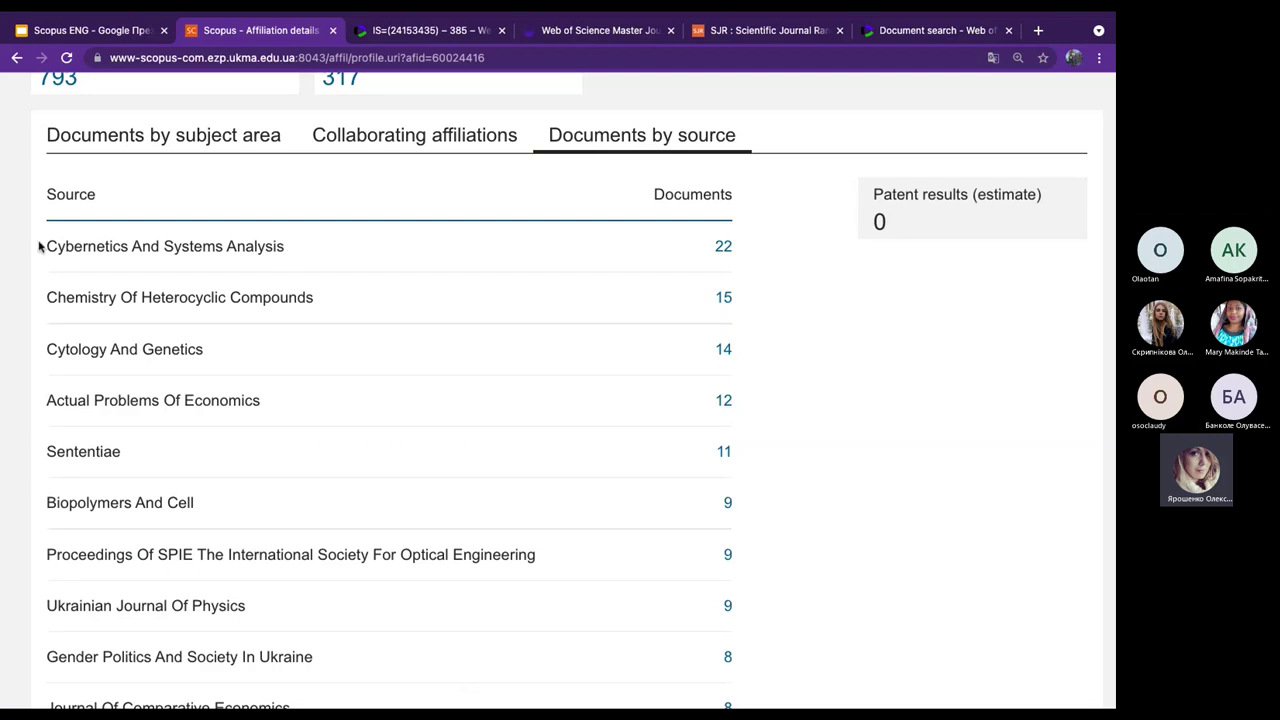
{"action": "left_click_drag", "start_coordinate": [47, 247], "coordinate": [617, 246]}
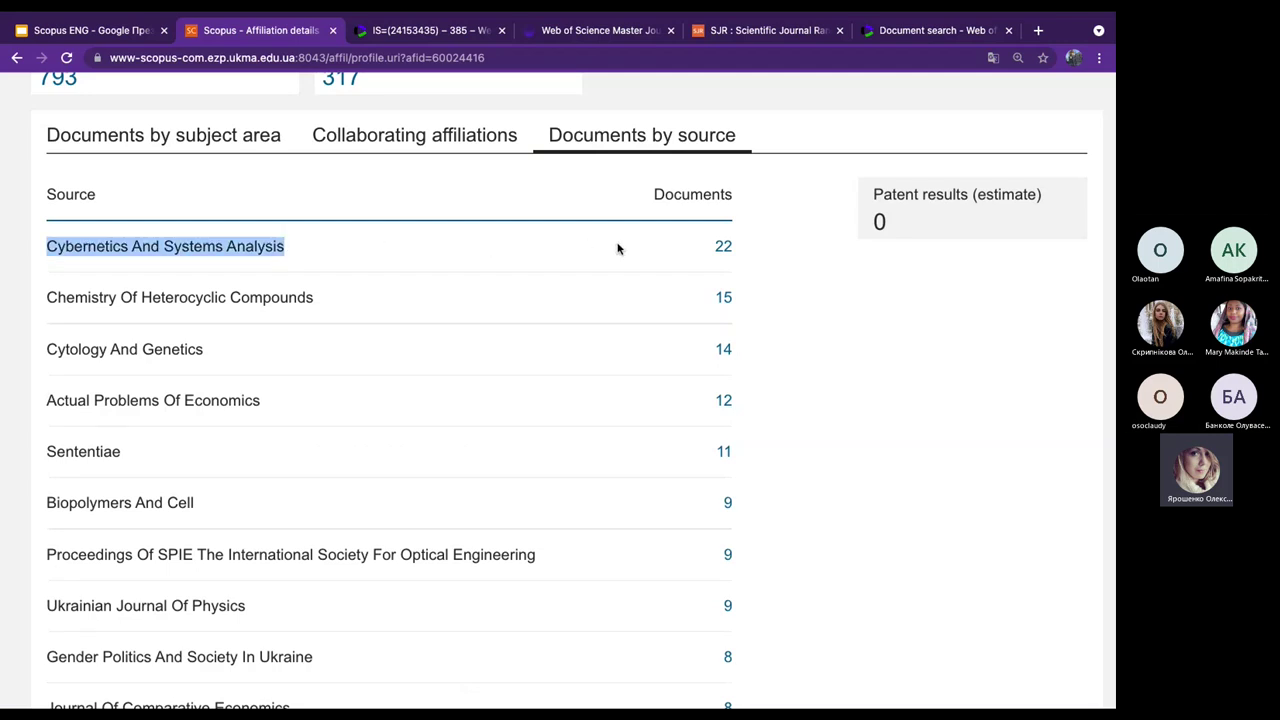
{"action": "mouse_move", "coordinate": [718, 238]}
{"action": "left_mouse_down"}
{"action": "mouse_move", "coordinate": [749, 249]}
{"action": "mouse_move", "coordinate": [731, 237]}
{"action": "left_mouse_up"}
{"action": "scroll", "coordinate": [418, 245], "scroll_direction": "up", "scroll_amount": 5}
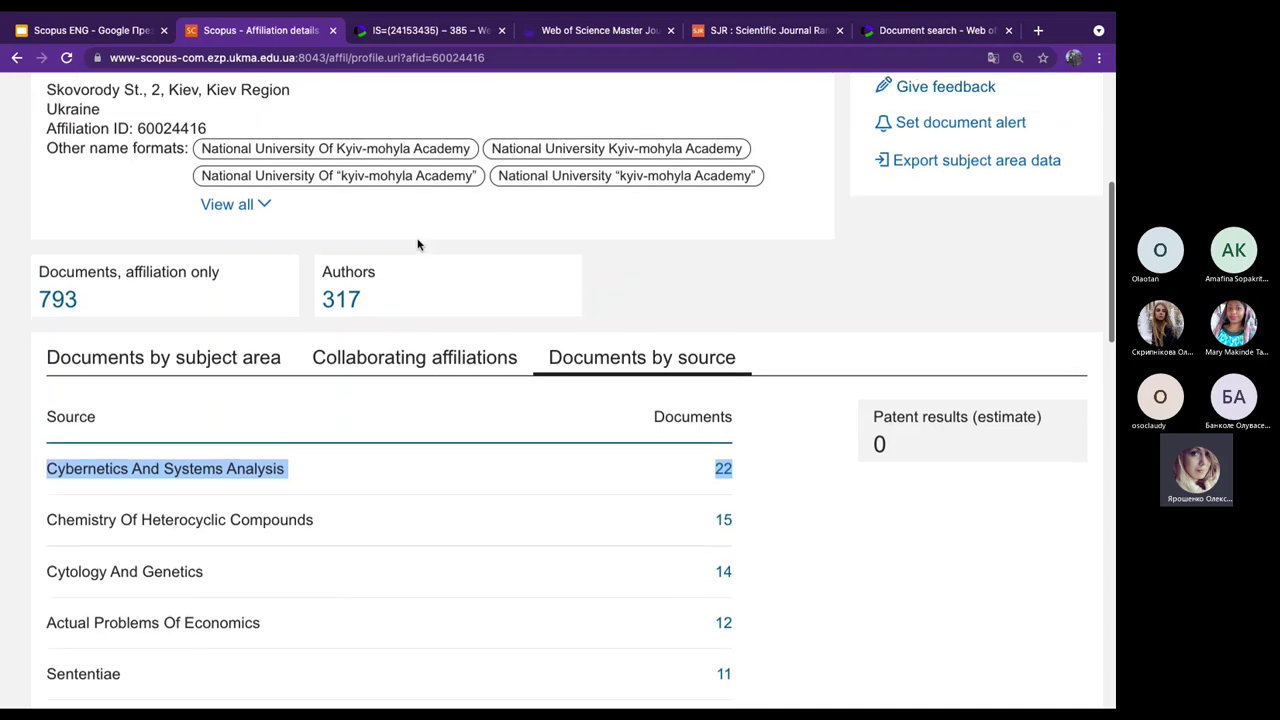
{"action": "scroll", "coordinate": [418, 245], "scroll_direction": "up", "scroll_amount": 1}
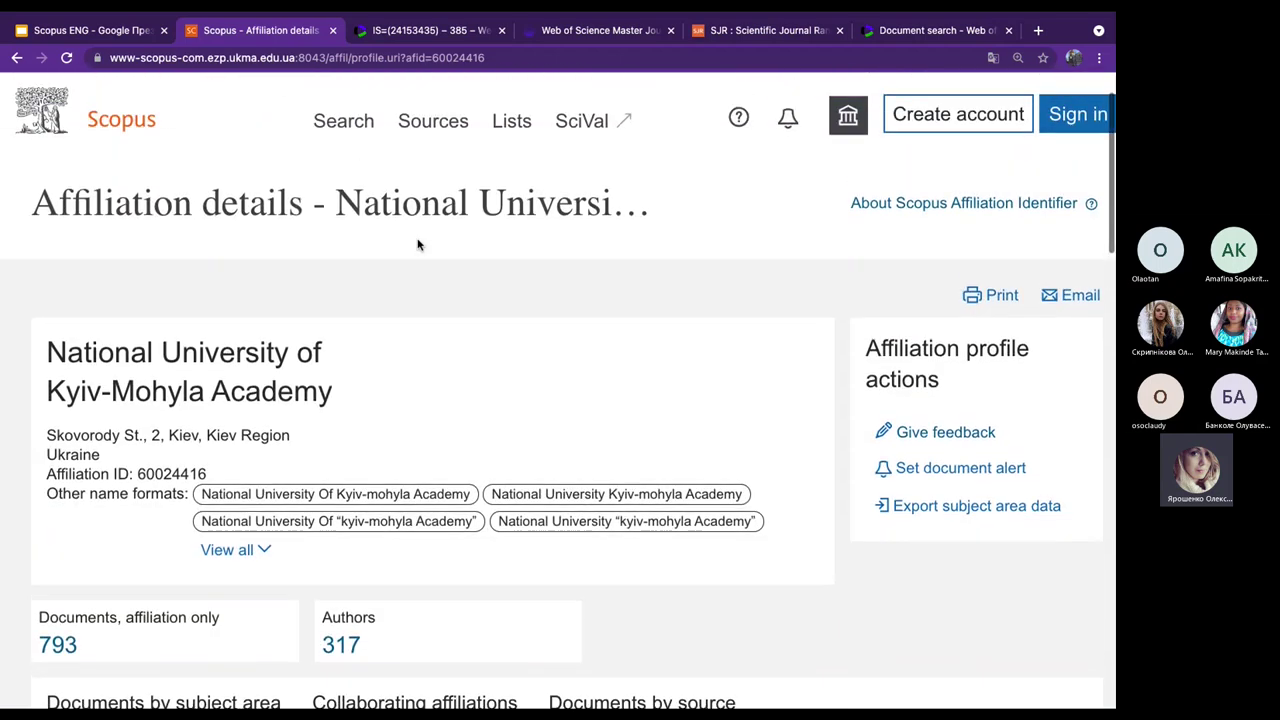
Switch back to the Scopus ENG presentation, show the Analyze search results slide and display the Practice #8 slide about Dentistry.
{"action": "scroll", "coordinate": [418, 245], "scroll_direction": "down", "scroll_amount": 5}
{"action": "scroll", "coordinate": [418, 245], "scroll_direction": "down", "scroll_amount": 3}
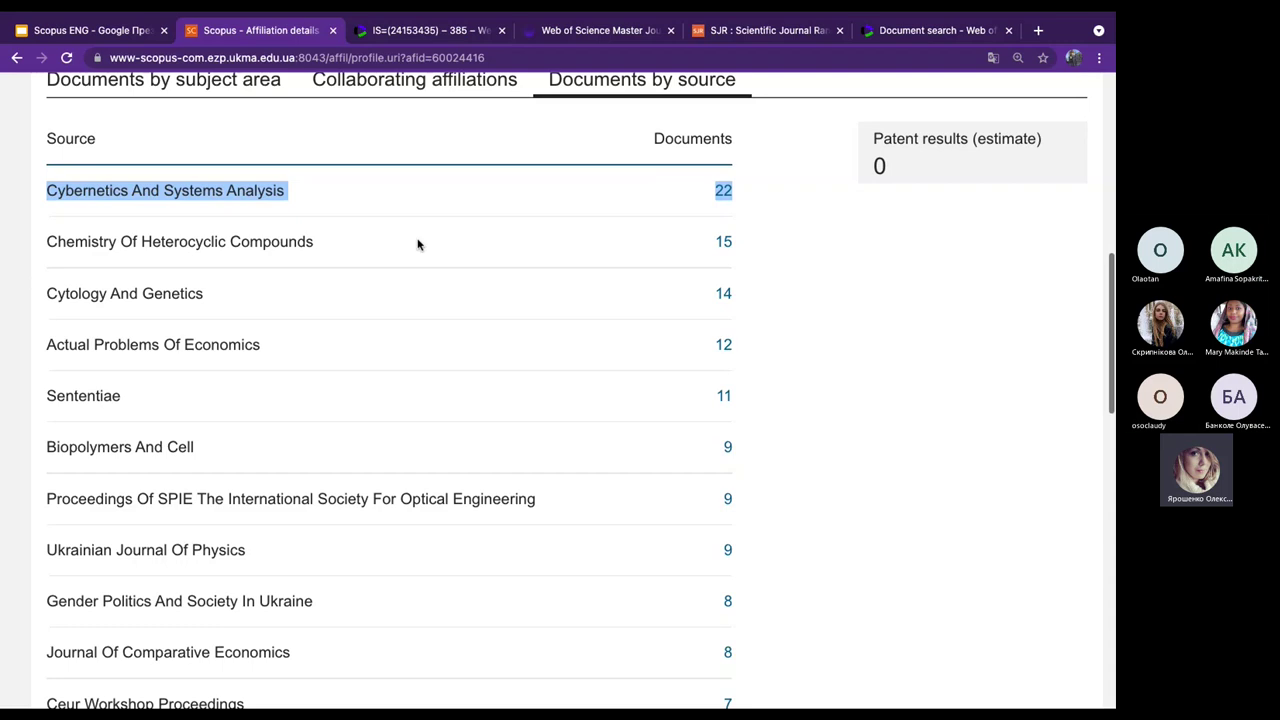
{"action": "left_click", "coordinate": [104, 34]}
{"action": "scroll", "coordinate": [84, 530], "scroll_direction": "down", "scroll_amount": 3}
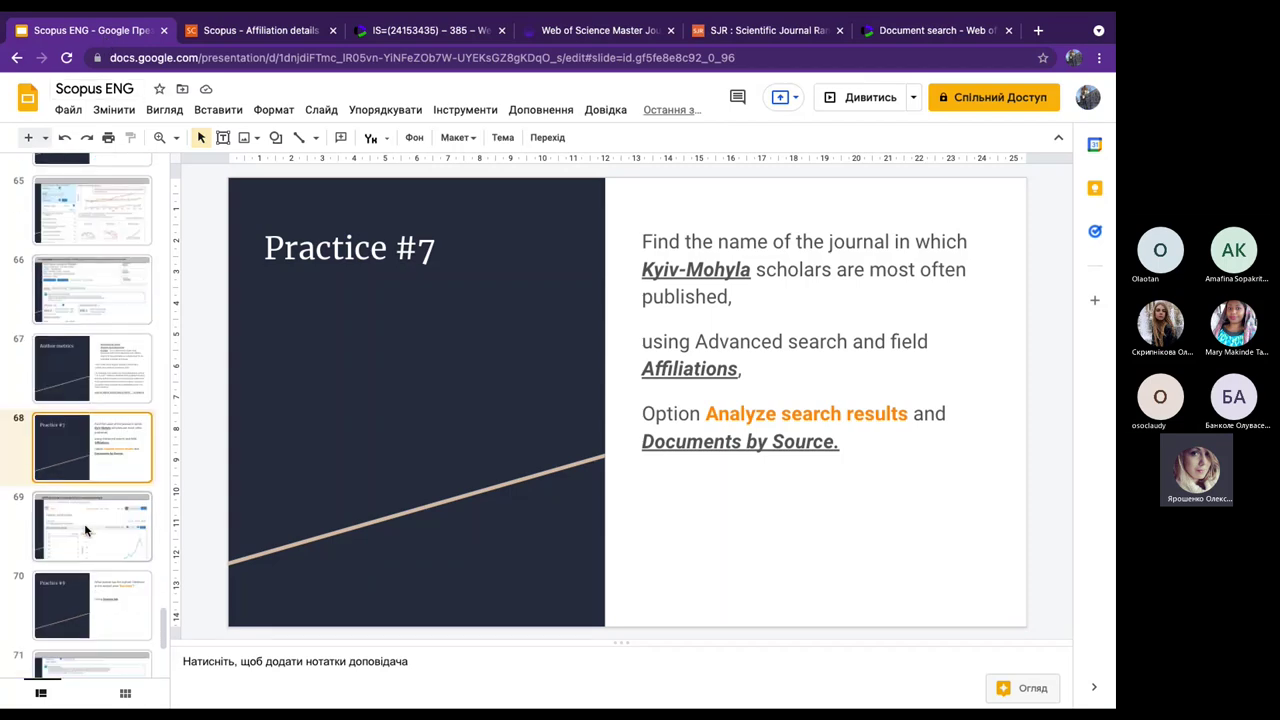
{"action": "left_click", "coordinate": [85, 530]}
{"action": "scroll", "coordinate": [87, 500], "scroll_direction": "down", "scroll_amount": 2}
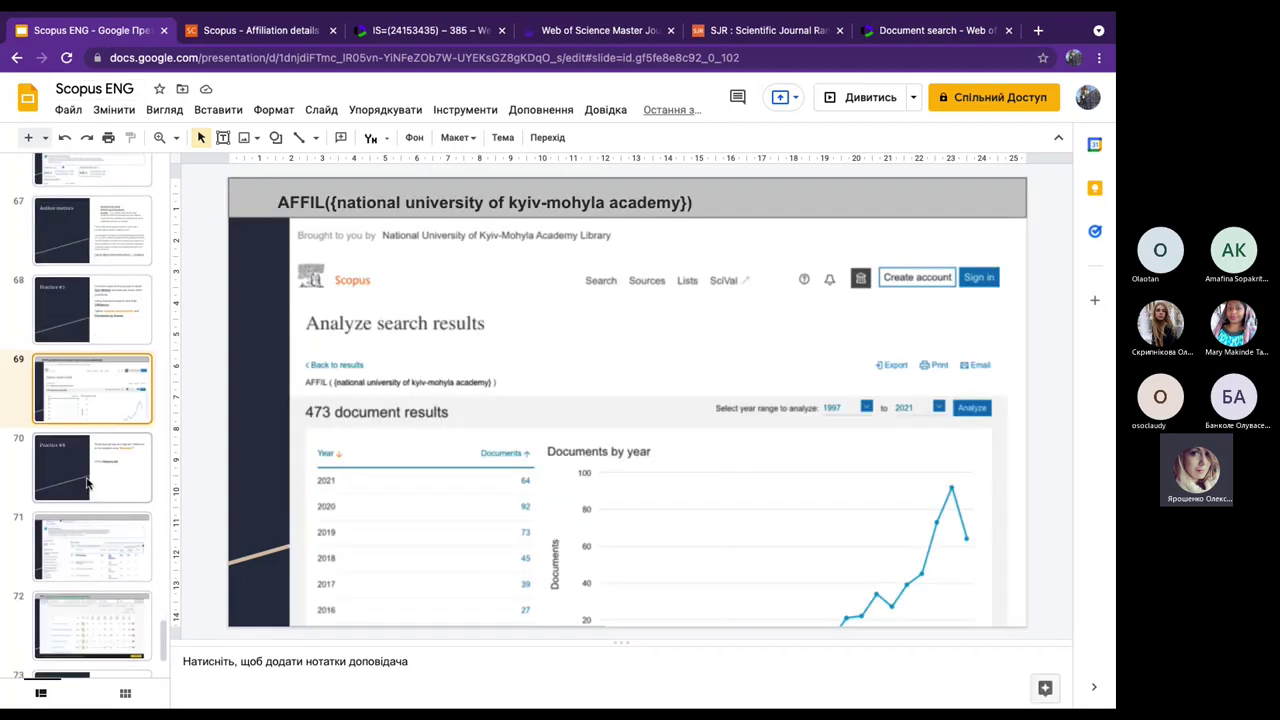
{"action": "left_click", "coordinate": [87, 484]}
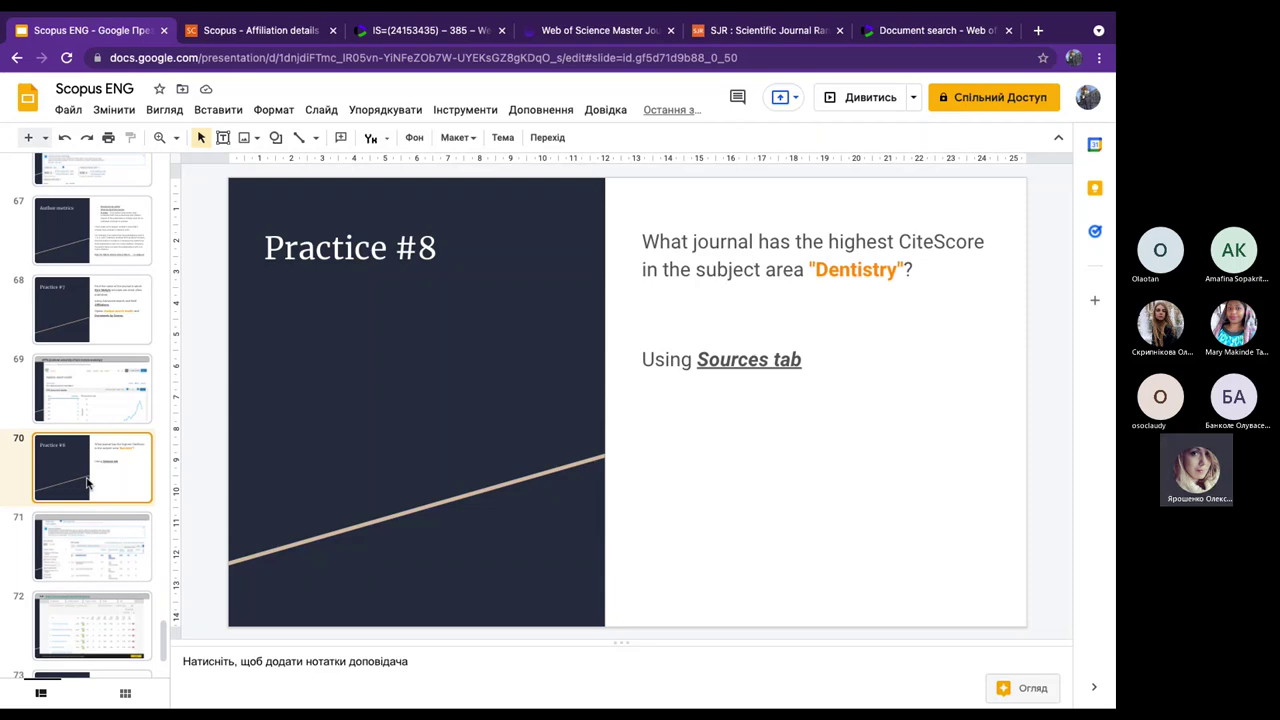
Return to Scopus, open the list of sources and filter it to the whole Dentistry subject area.
{"action": "left_click", "coordinate": [290, 32]}
{"action": "scroll", "coordinate": [390, 285], "scroll_direction": "up", "scroll_amount": 8}
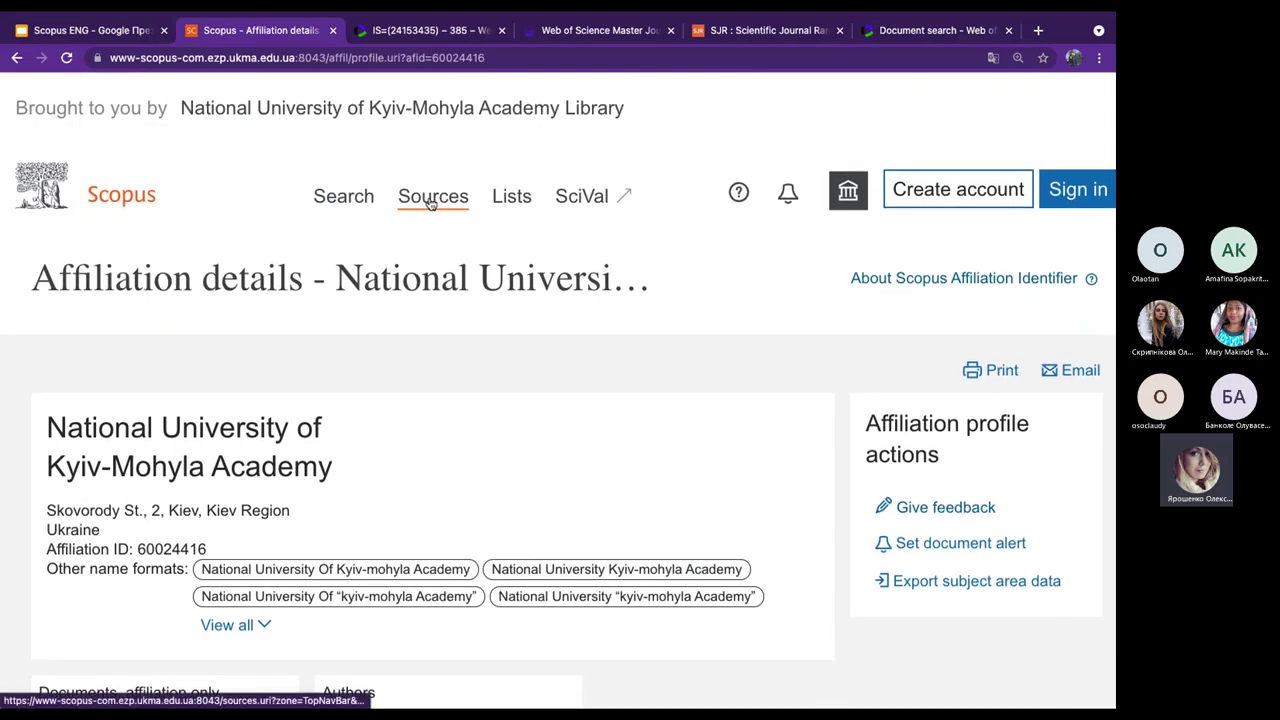
{"action": "left_click", "coordinate": [431, 203]}
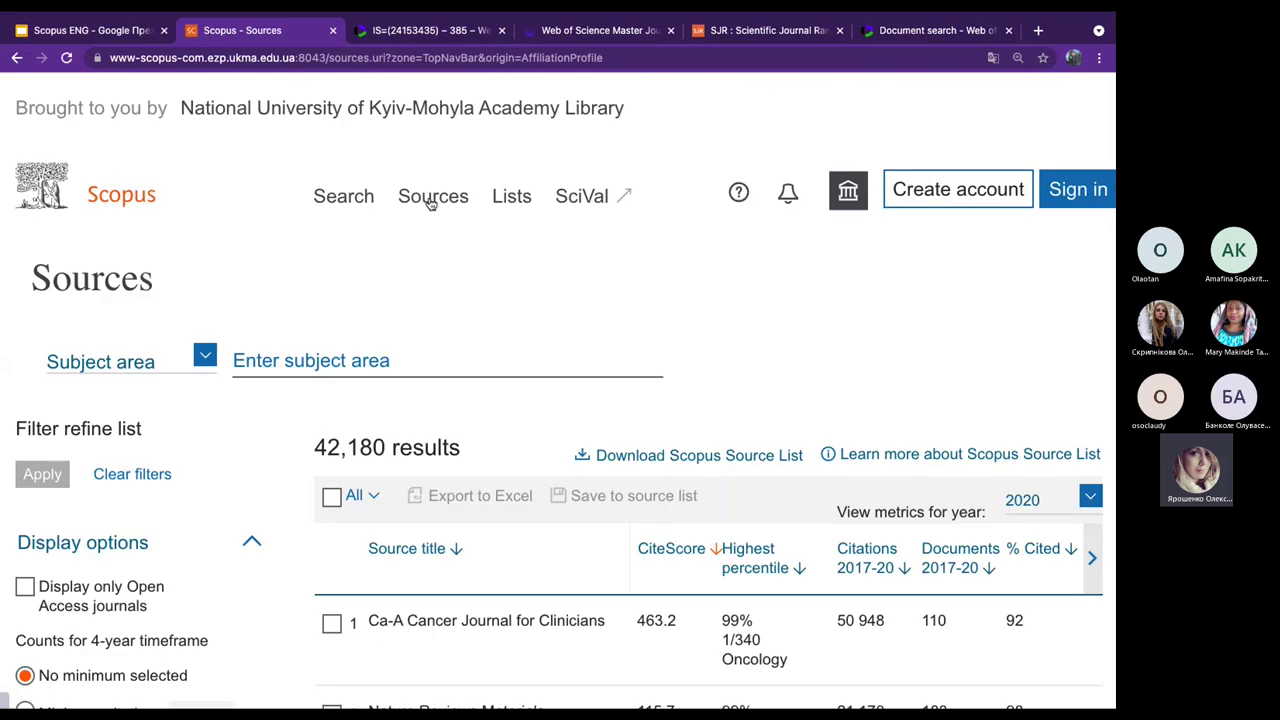
{"action": "left_click", "coordinate": [317, 368]}
{"action": "type", "text": "de"}
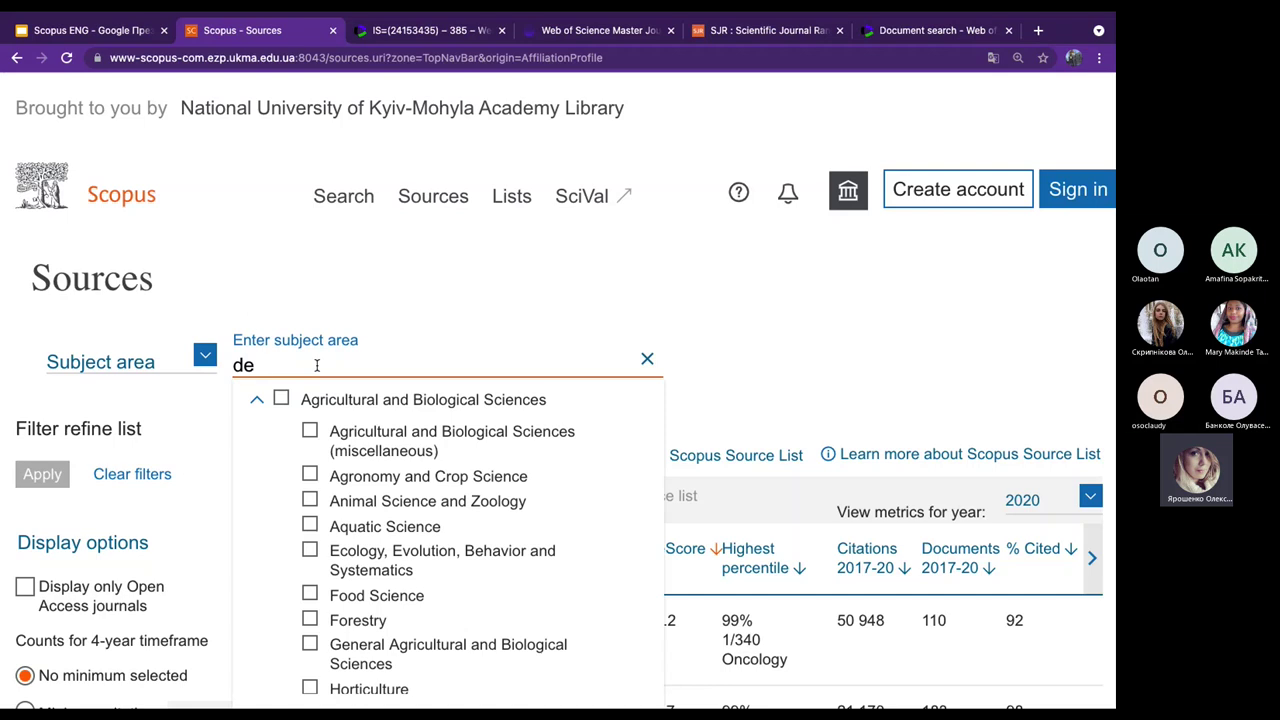
{"action": "type", "text": "ntist"}
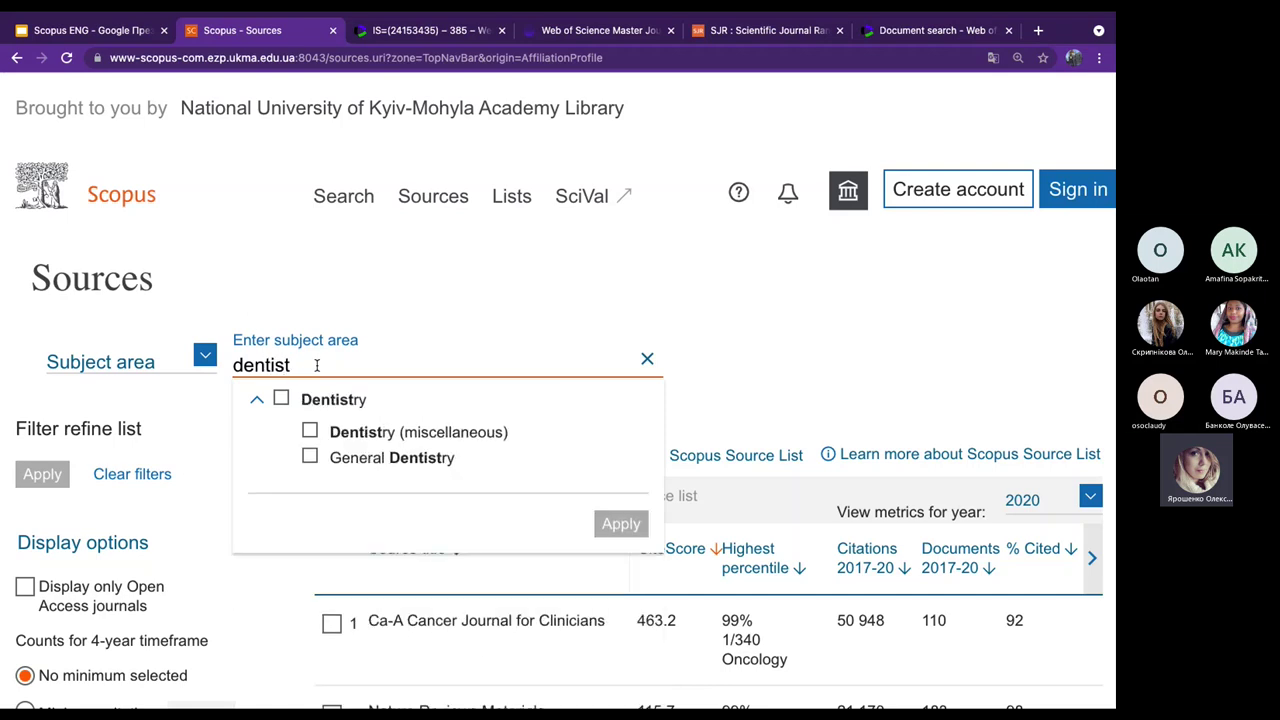
{"action": "left_click", "coordinate": [281, 399]}
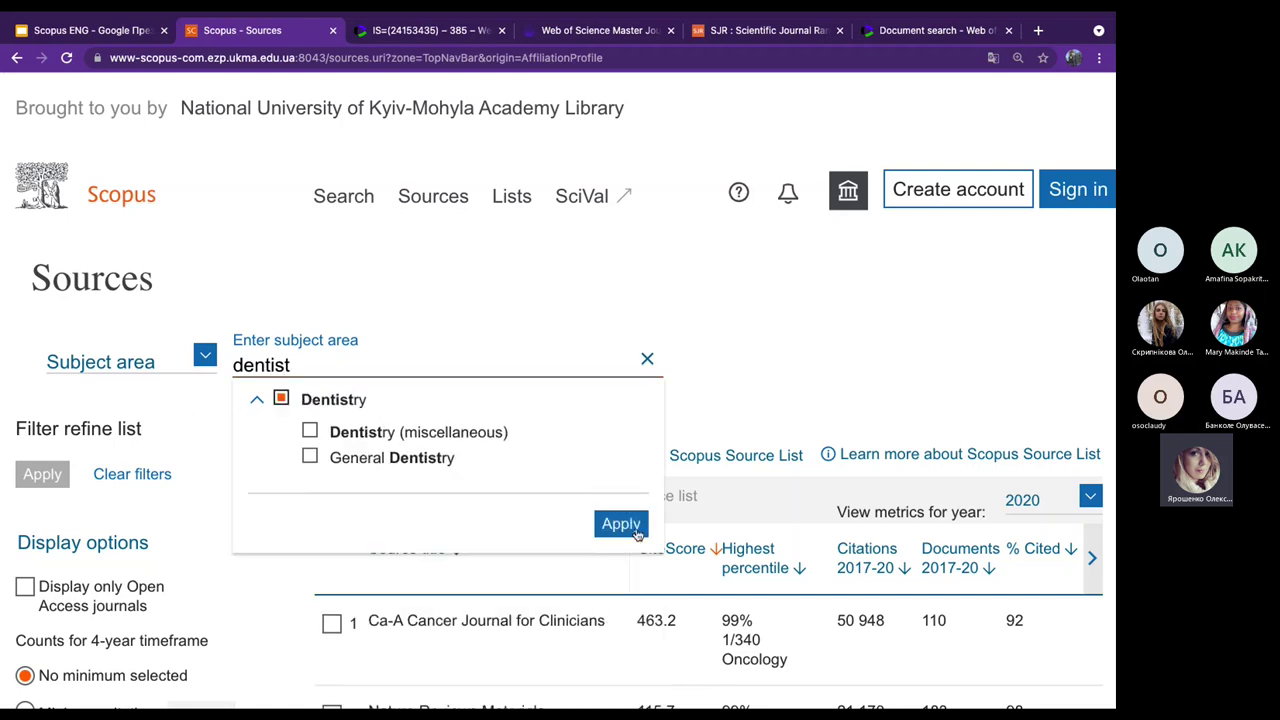
{"action": "left_click", "coordinate": [634, 533]}
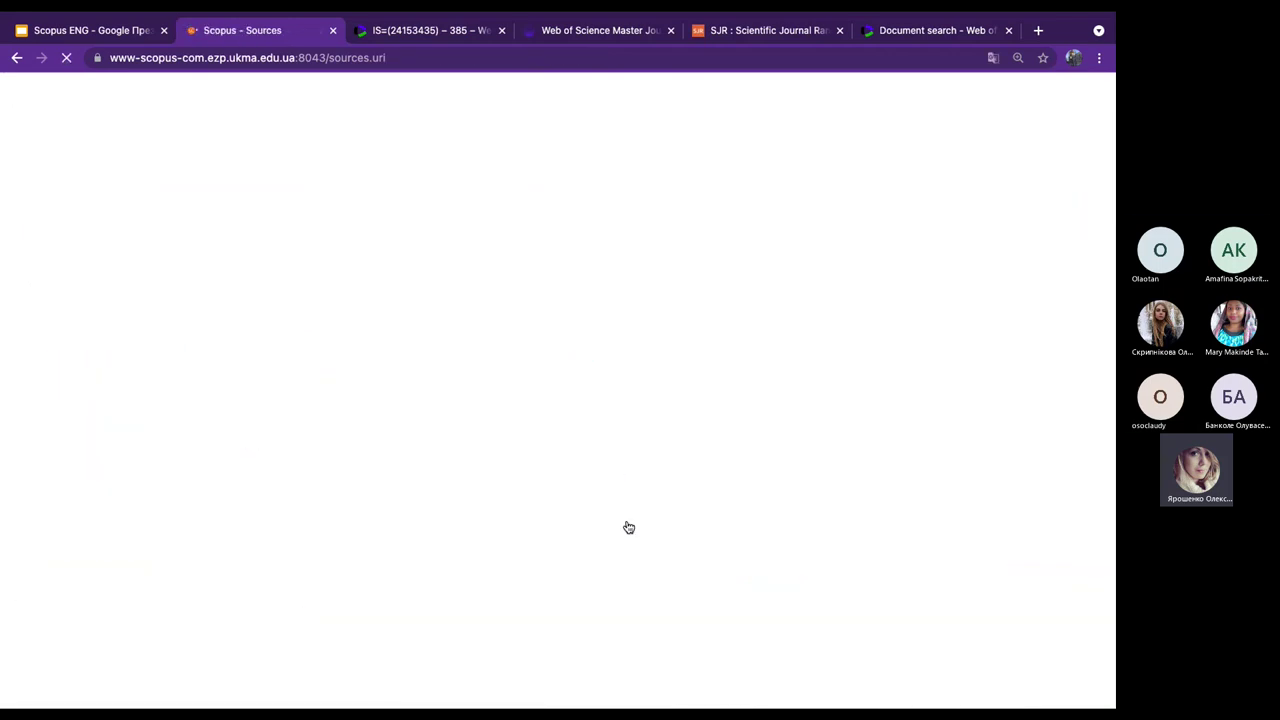
Highlight the first-ranked Dentistry journal, Periodontology 2000, with its metrics, and check the applied subject filter.
{"action": "scroll", "coordinate": [257, 497], "scroll_direction": "down", "scroll_amount": 4}
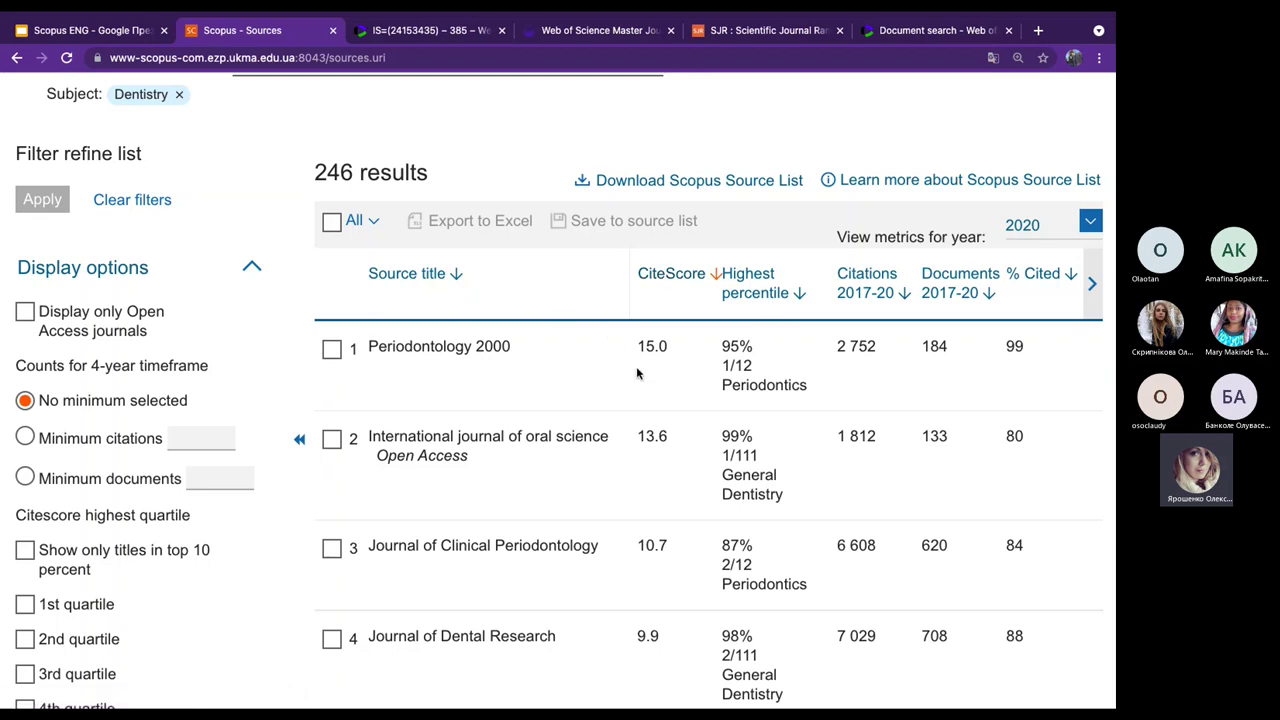
{"action": "left_click_drag", "start_coordinate": [1062, 358], "coordinate": [310, 348]}
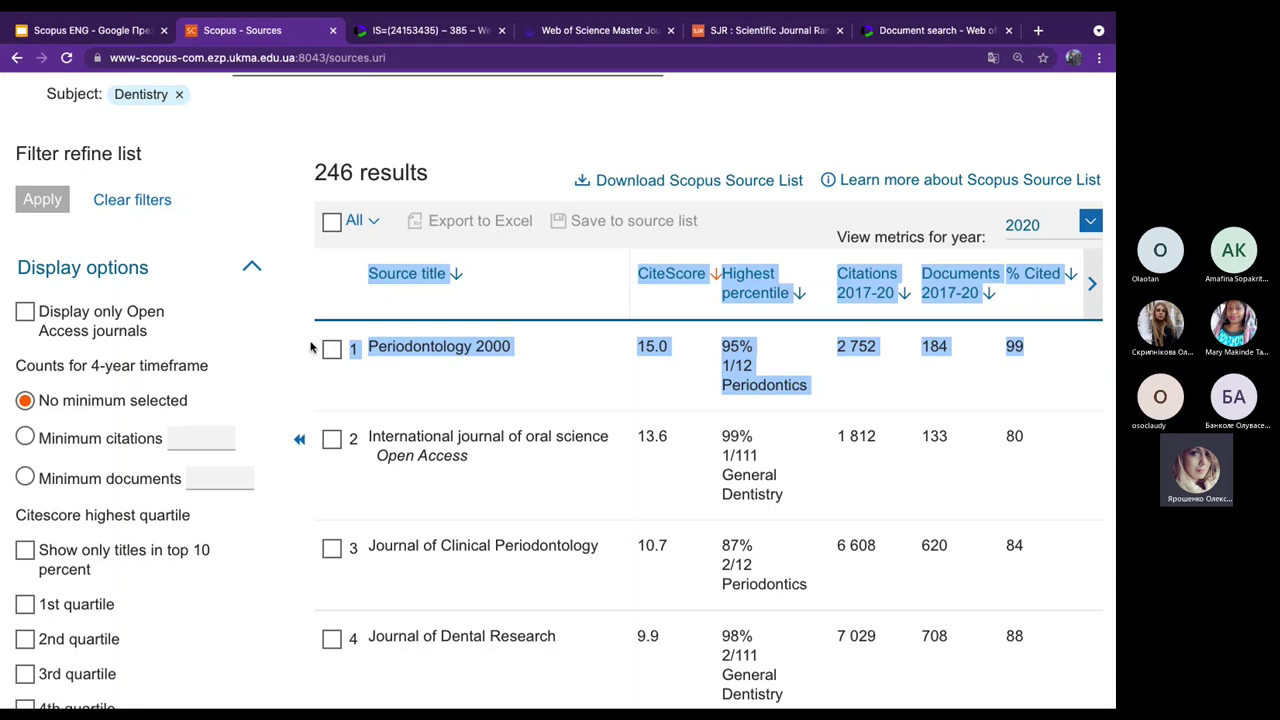
{"action": "scroll", "coordinate": [295, 218], "scroll_direction": "up", "scroll_amount": 2}
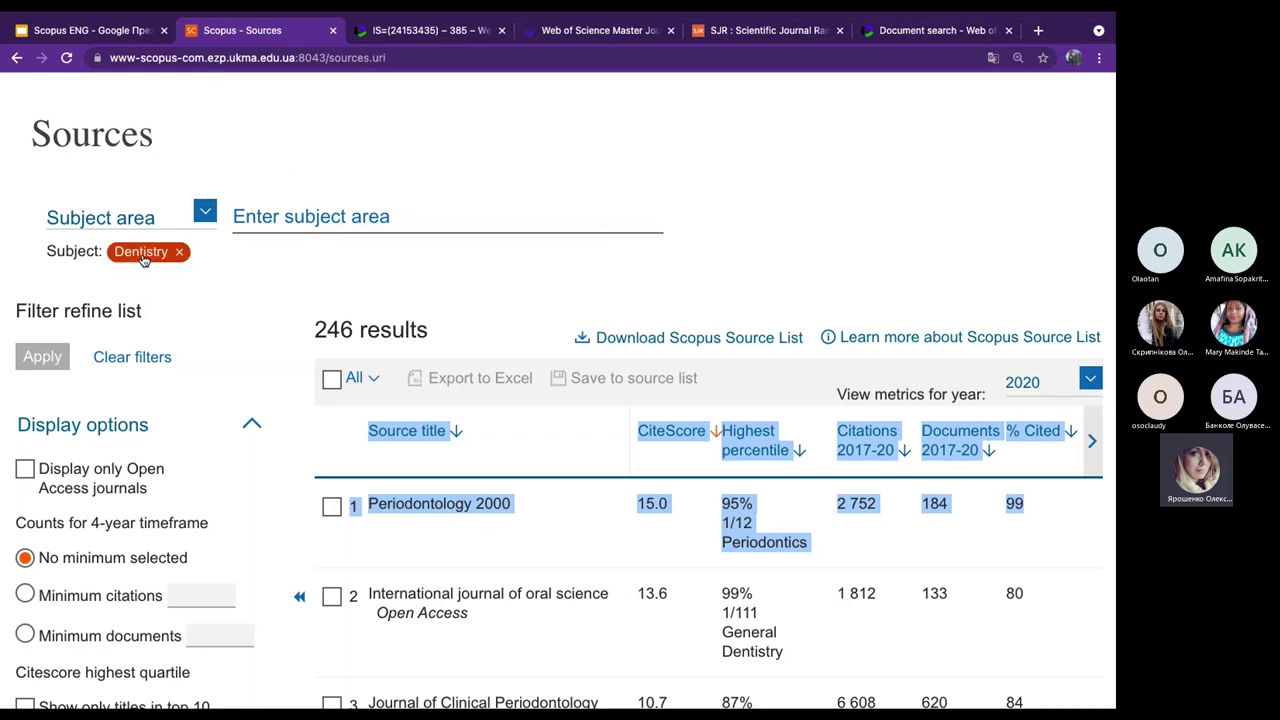
Return to the presentation, show the slide following Practice #8 and display the SJR slide with the journal rank link.
{"action": "left_click", "coordinate": [128, 28]}
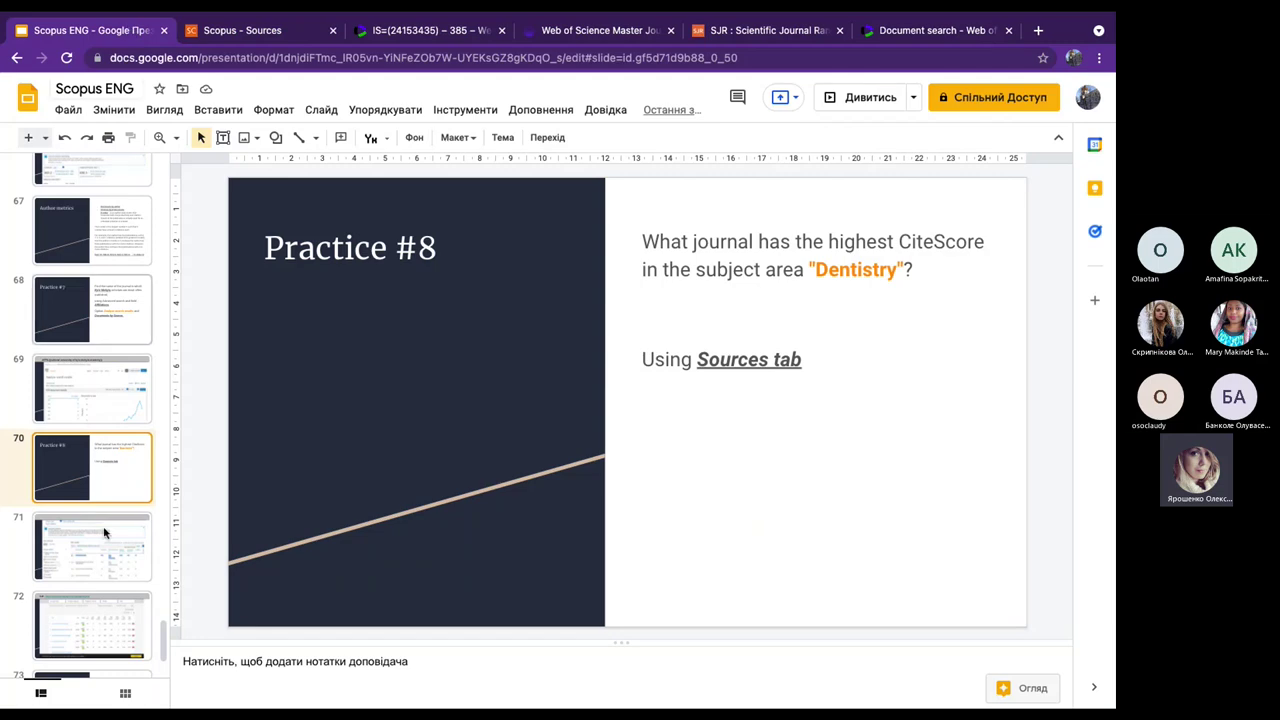
{"action": "left_click", "coordinate": [90, 565]}
{"action": "scroll", "coordinate": [90, 560], "scroll_direction": "down", "scroll_amount": 3}
{"action": "left_click", "coordinate": [94, 500]}
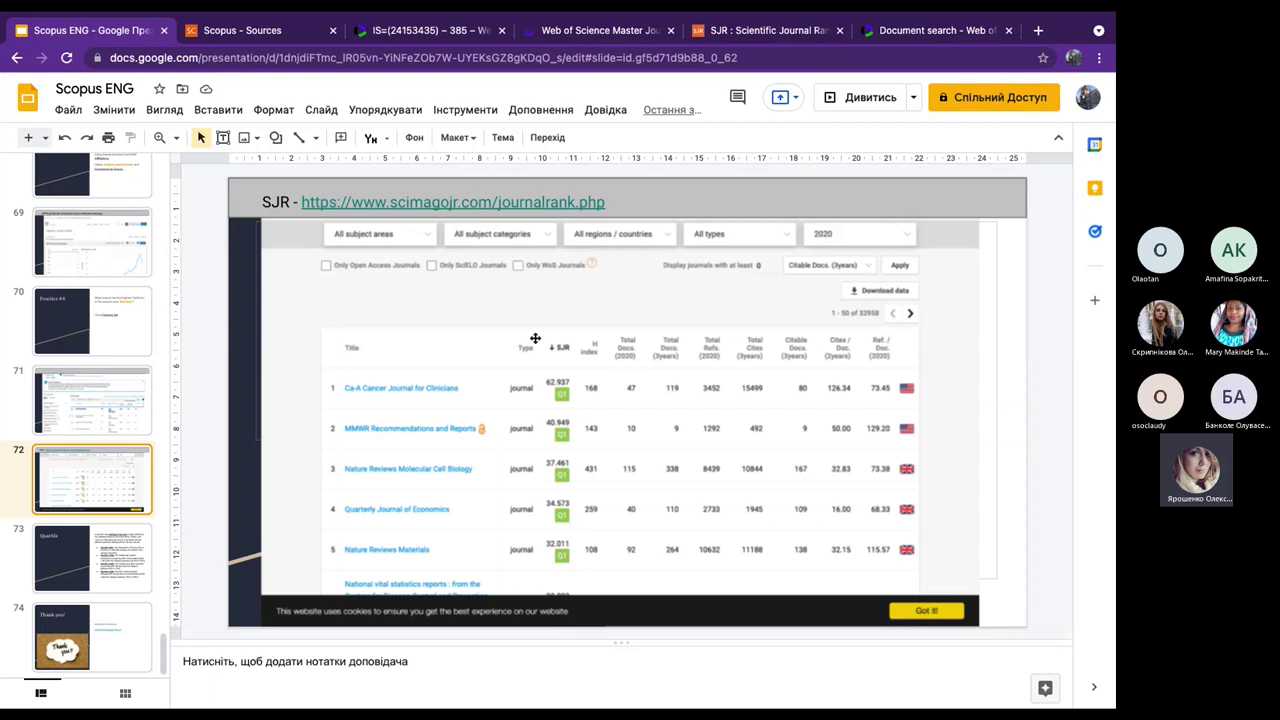
Switch to the Scimago Journal & Country Rank site, show its web address and examine the journal rankings table.
{"action": "left_click", "coordinate": [746, 31]}
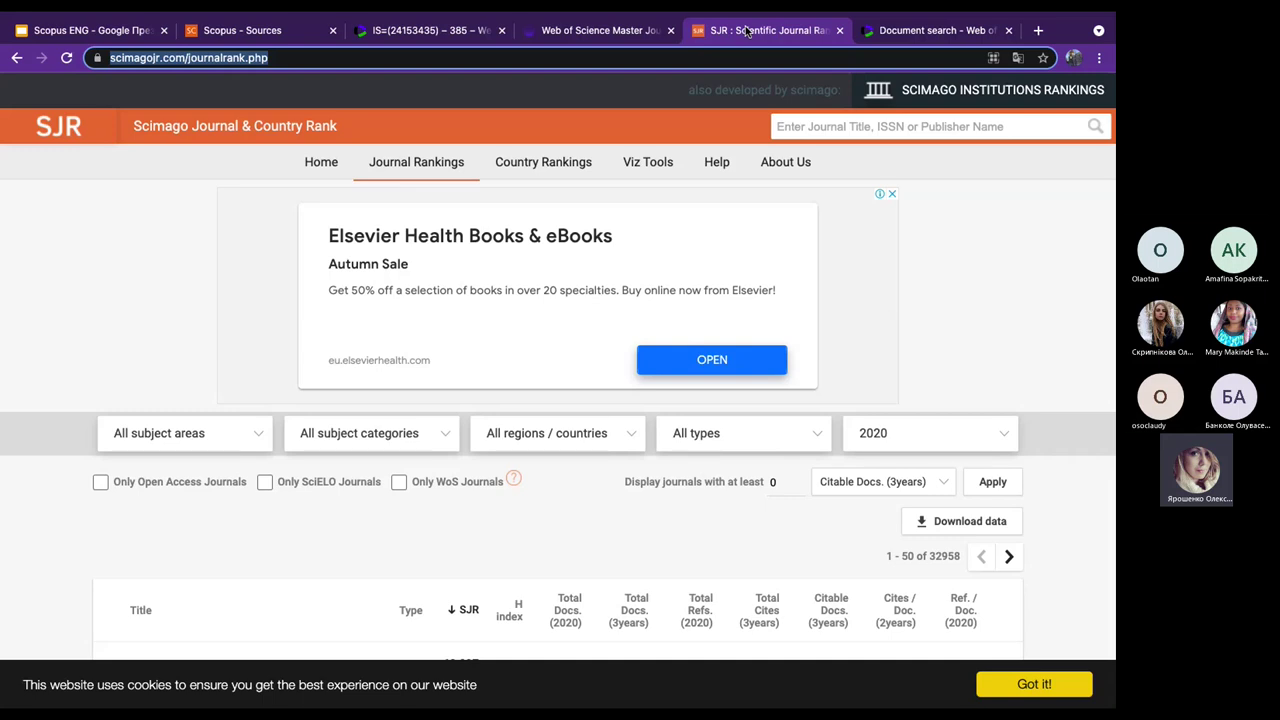
{"action": "left_click", "coordinate": [301, 57]}
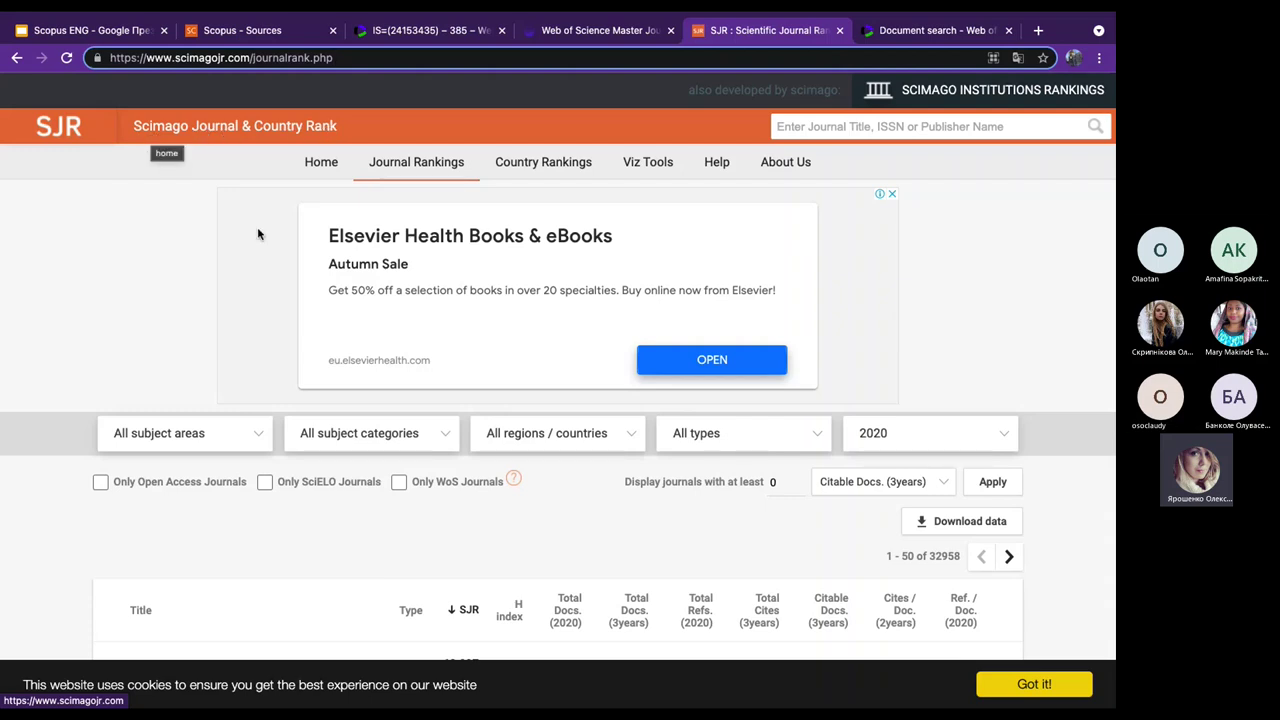
{"action": "scroll", "coordinate": [238, 311], "scroll_direction": "down", "scroll_amount": 3}
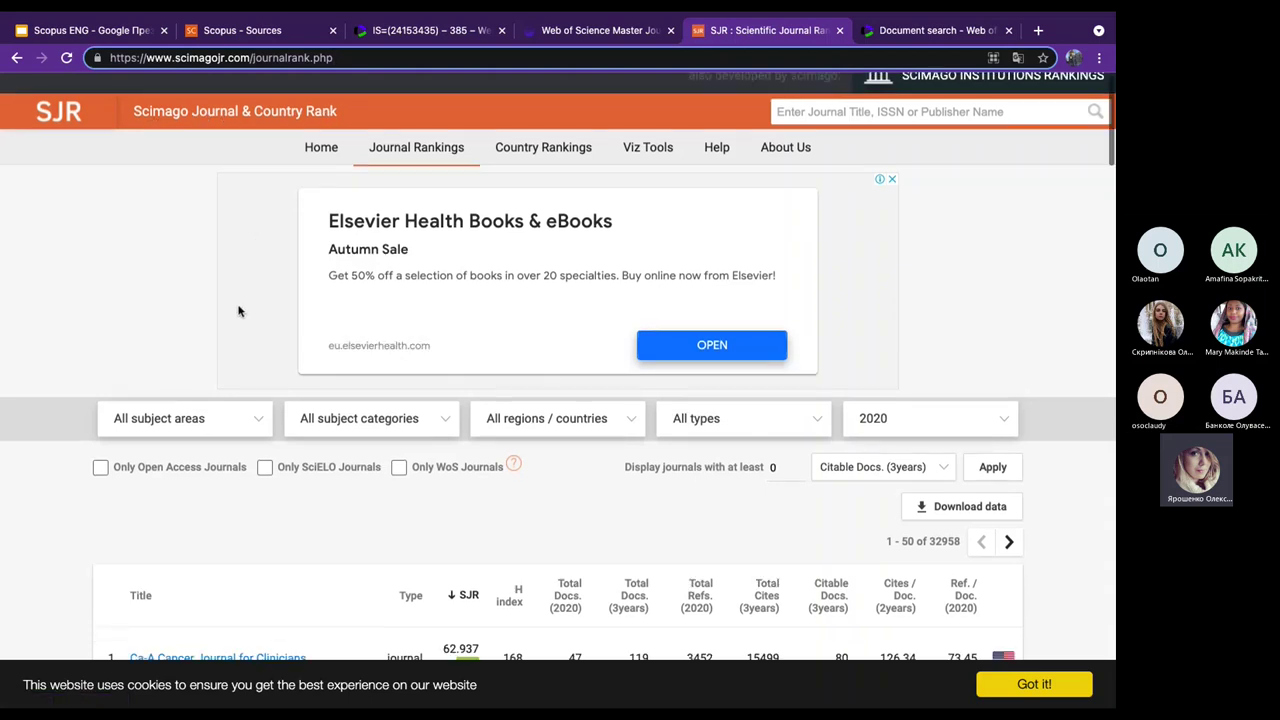
{"action": "scroll", "coordinate": [238, 311], "scroll_direction": "up", "scroll_amount": 3}
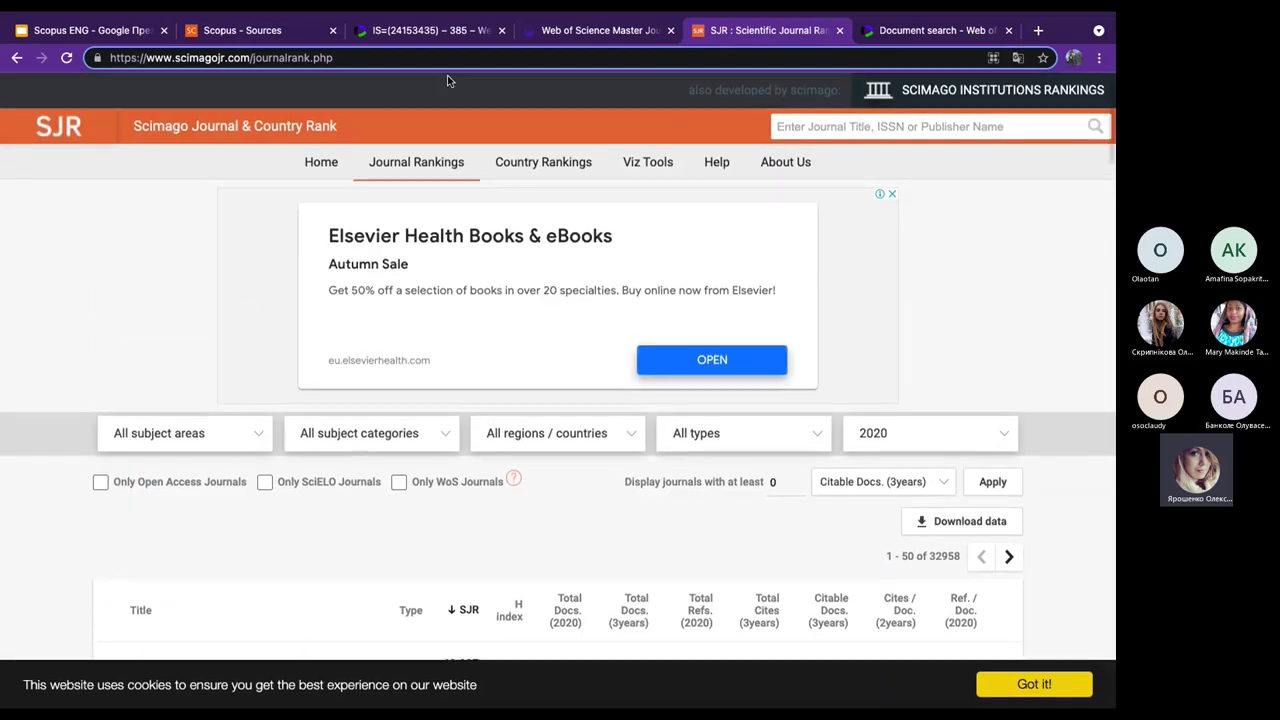
{"action": "scroll", "coordinate": [219, 386], "scroll_direction": "down", "scroll_amount": 2}
{"action": "scroll", "coordinate": [219, 386], "scroll_direction": "down", "scroll_amount": 1}
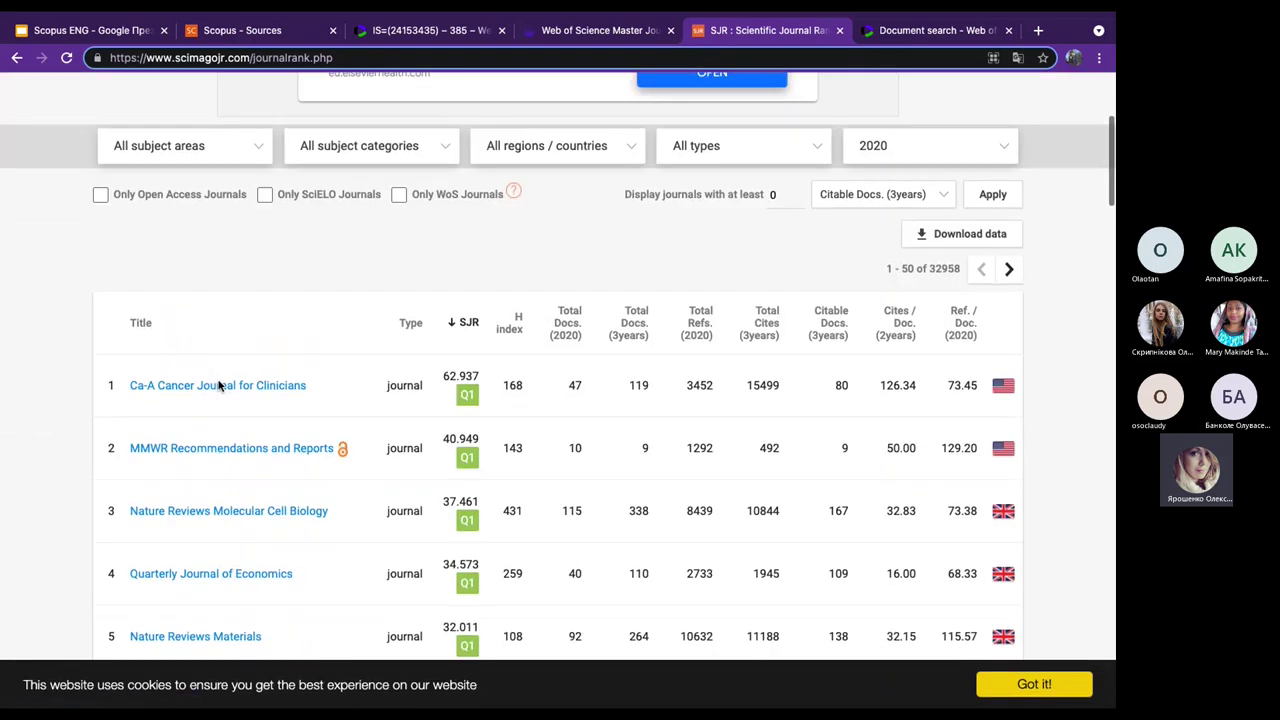
Check the subject area filter, restrict the journal rankings to the Africa region and show the filtered journals.
{"action": "left_click", "coordinate": [257, 146]}
{"action": "left_click", "coordinate": [585, 213]}
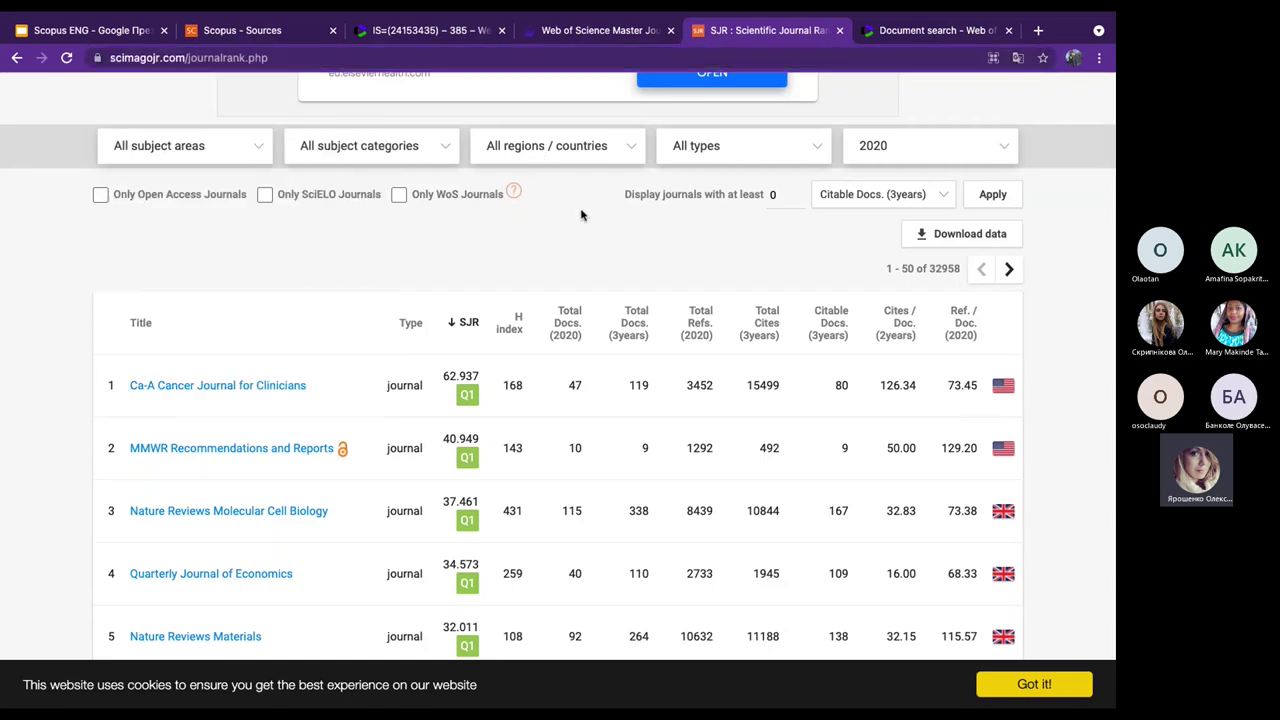
{"action": "left_click", "coordinate": [630, 140]}
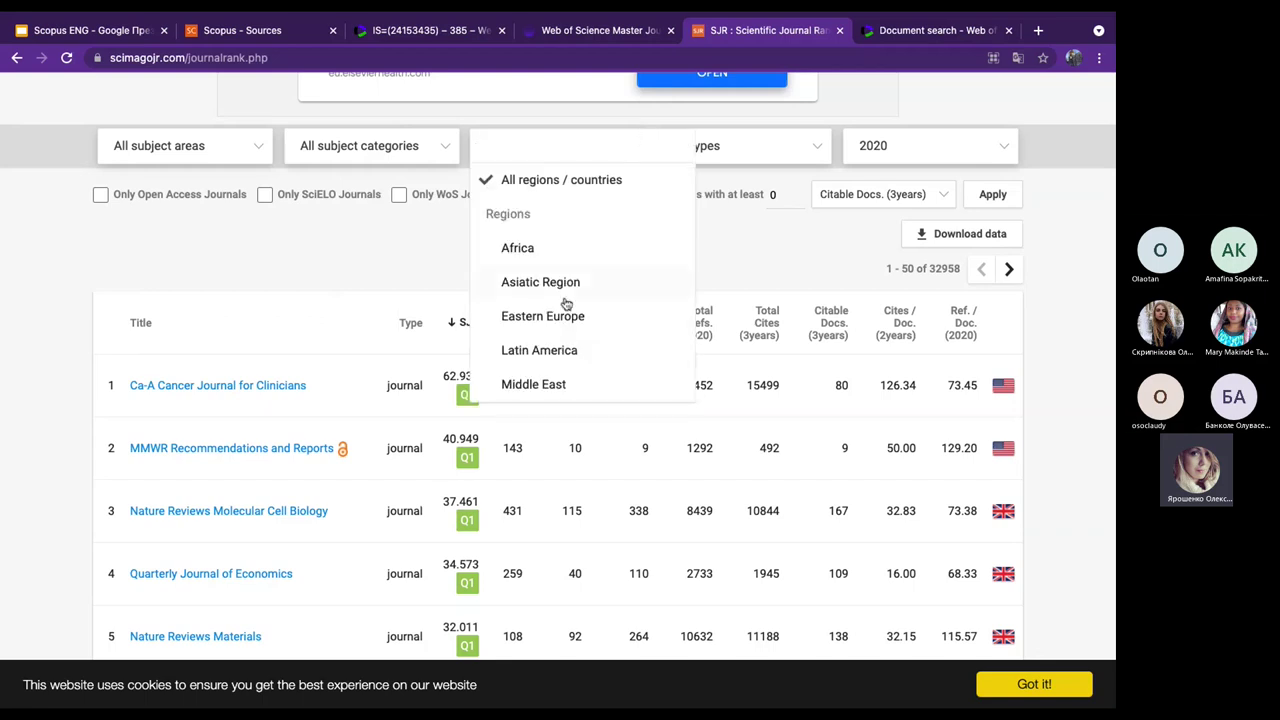
{"action": "left_click", "coordinate": [529, 250]}
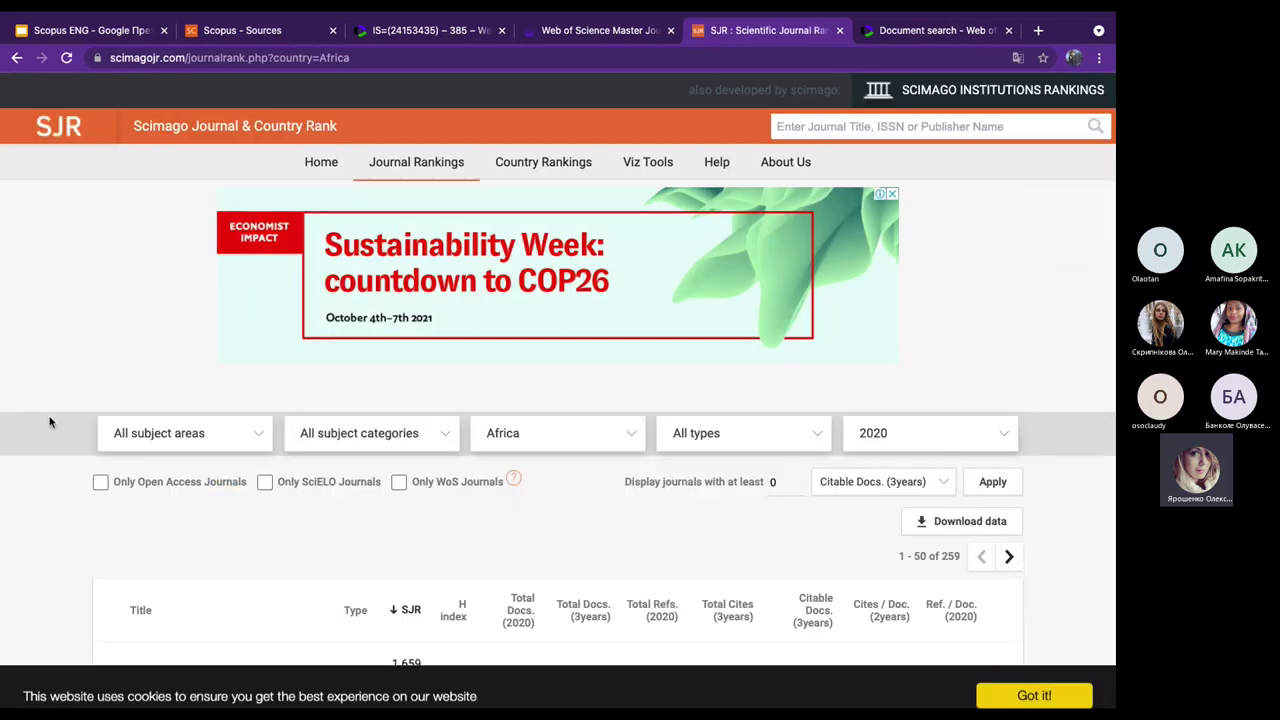
{"action": "scroll", "coordinate": [50, 422], "scroll_direction": "down", "scroll_amount": 2}
{"action": "scroll", "coordinate": [50, 422], "scroll_direction": "down", "scroll_amount": 1}
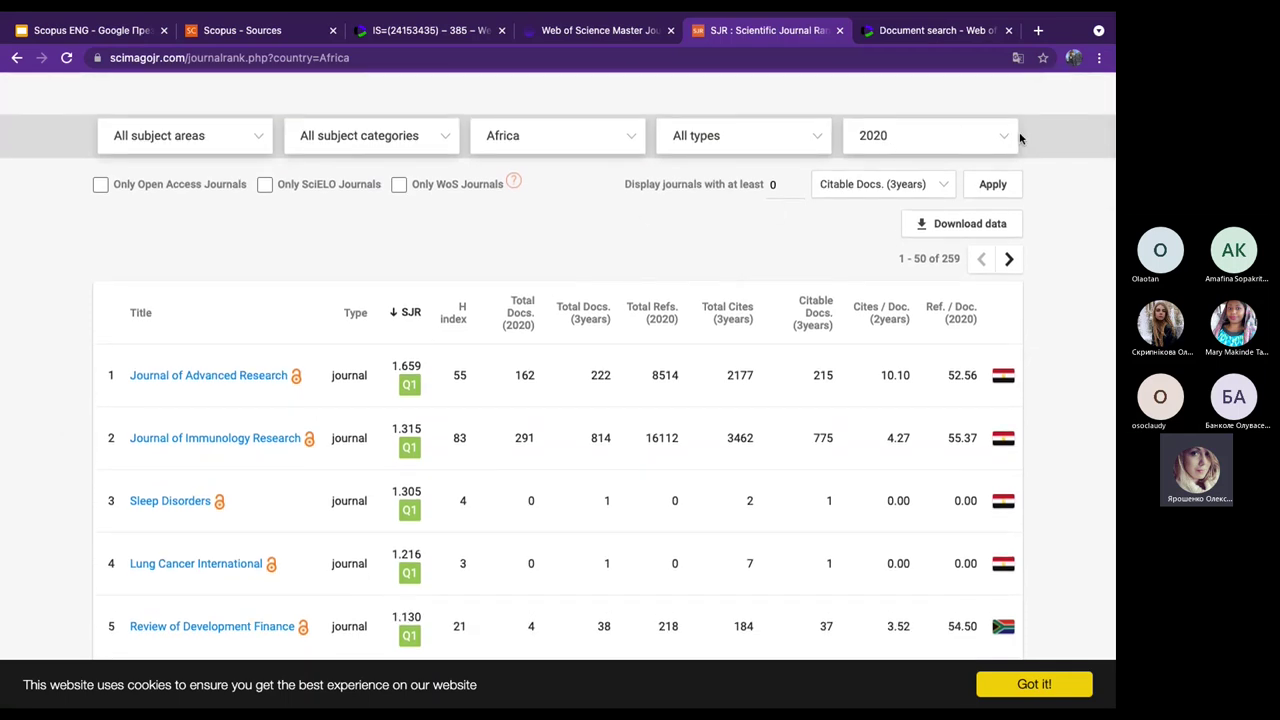
Show the available ranking years, keep 2020 selected and look through the African journals with their quartiles.
{"action": "left_click", "coordinate": [1005, 137]}
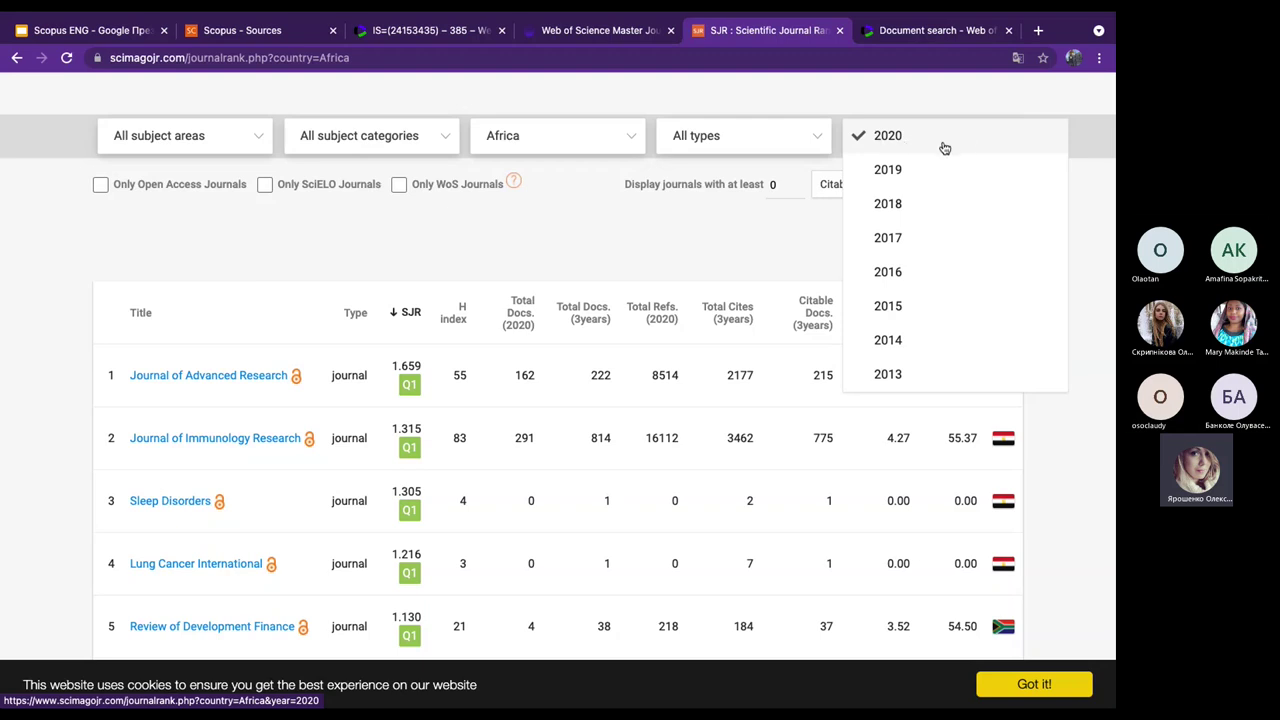
{"action": "left_click", "coordinate": [910, 136]}
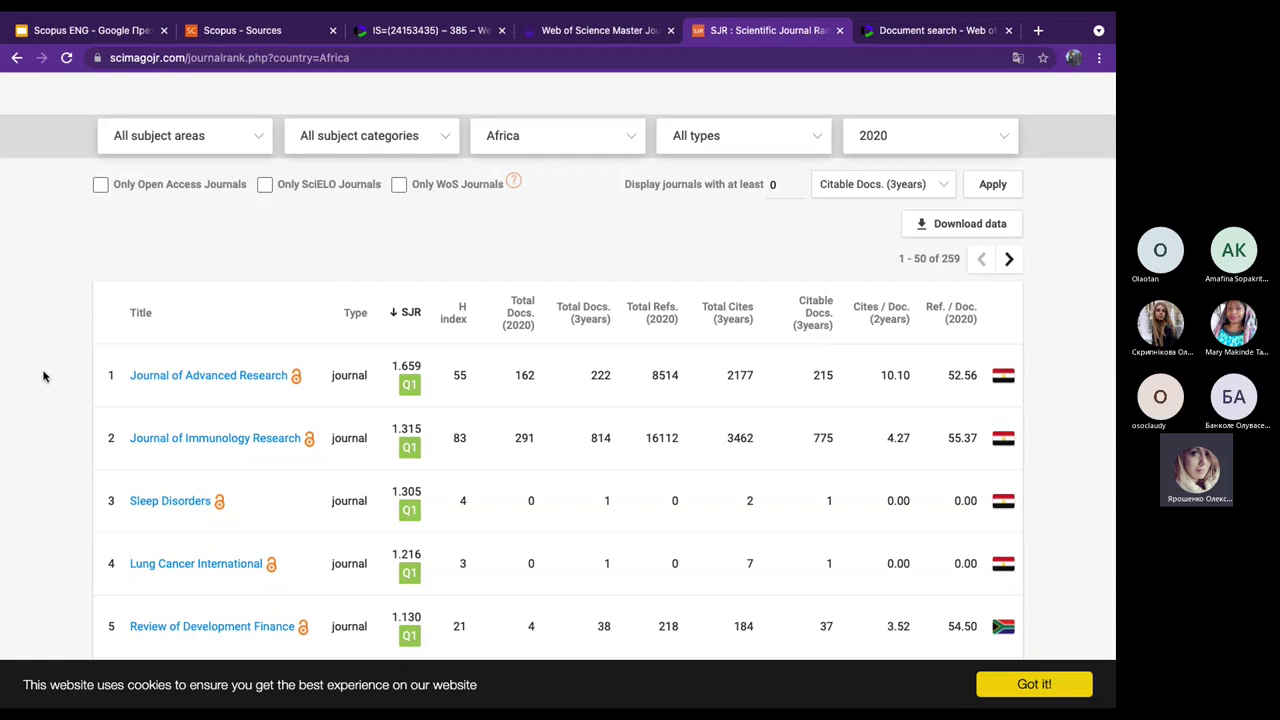
{"action": "scroll", "coordinate": [43, 374], "scroll_direction": "down", "scroll_amount": 2}
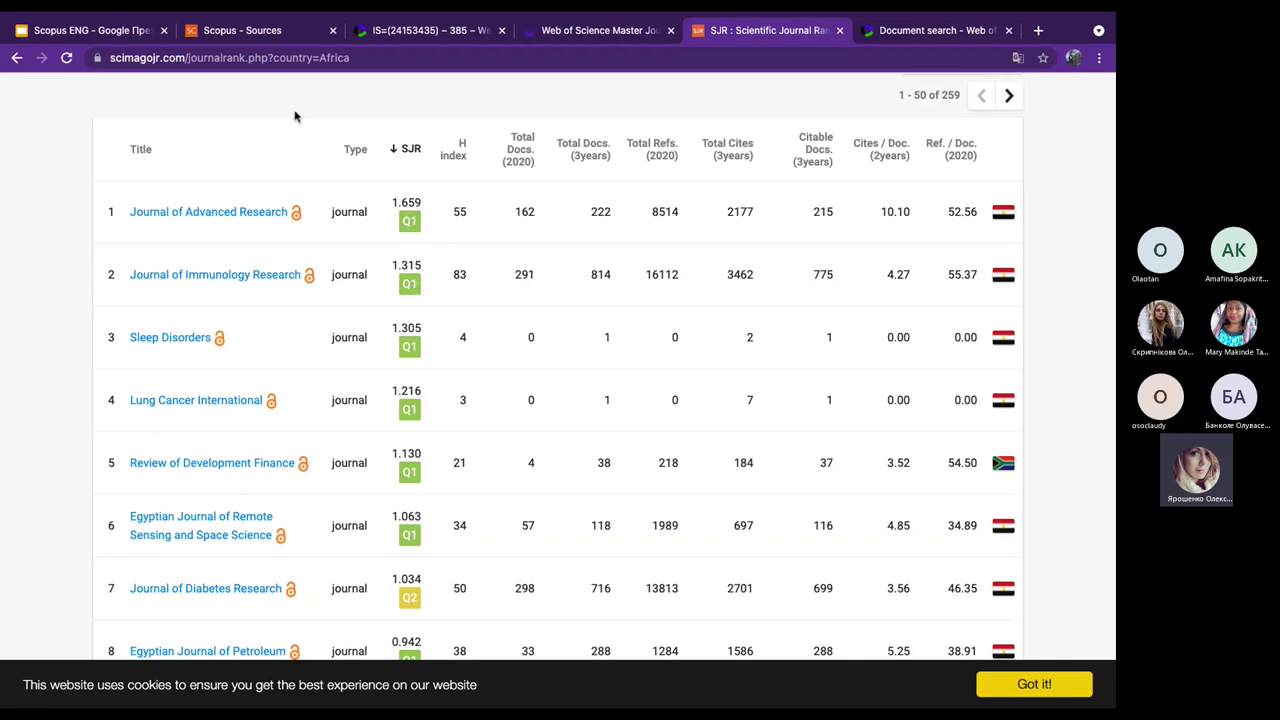
Switch back to the presentation and show the Quartile slide explaining Q1 to Q4.
{"action": "left_click", "coordinate": [92, 33]}
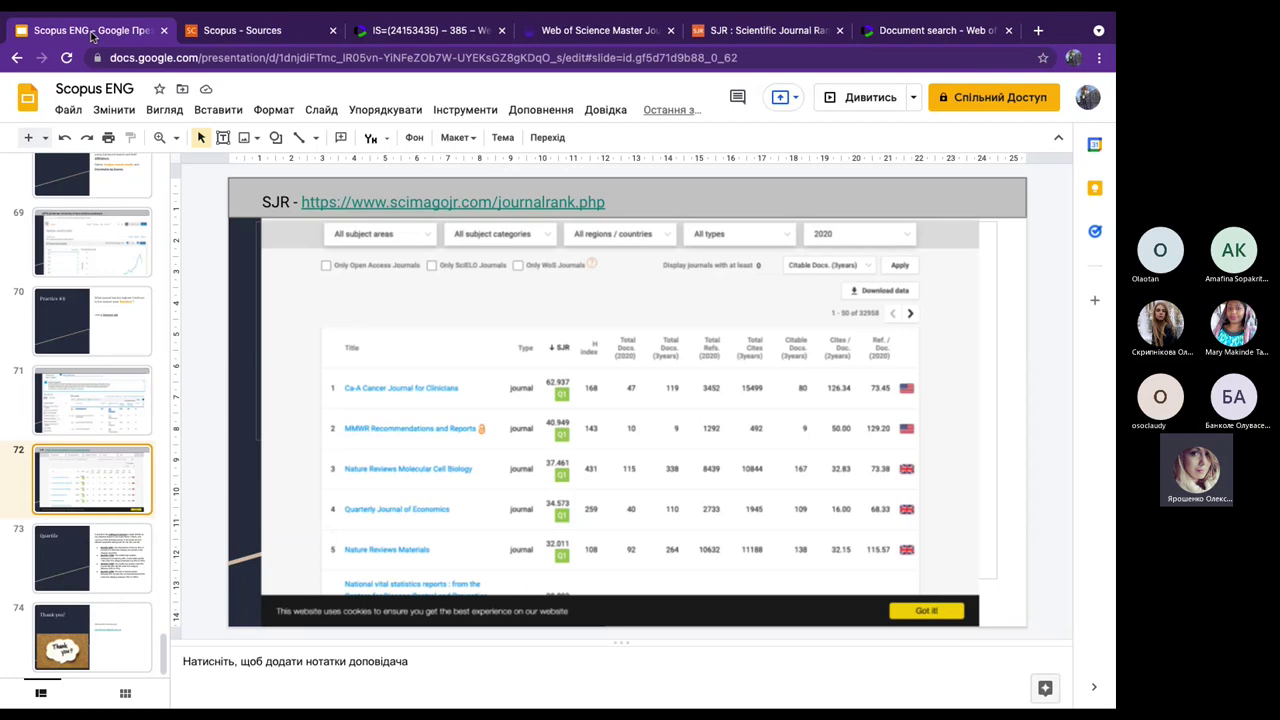
{"action": "left_click", "coordinate": [100, 565]}
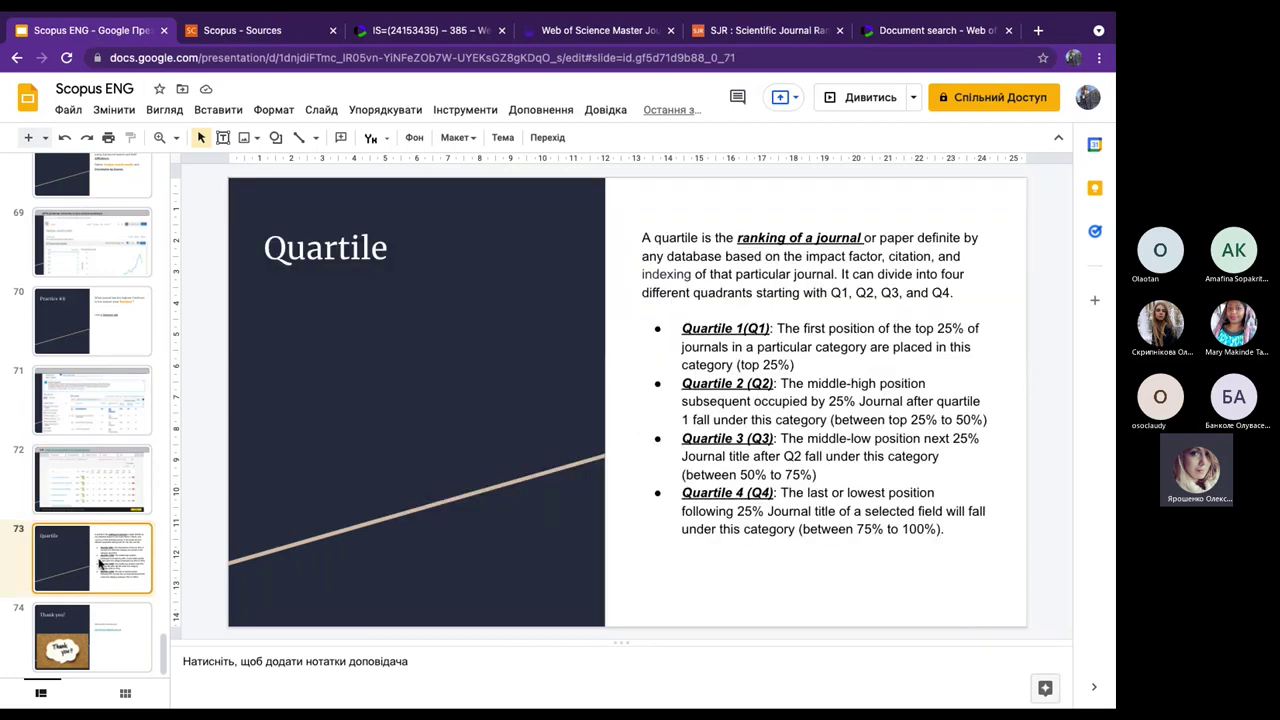